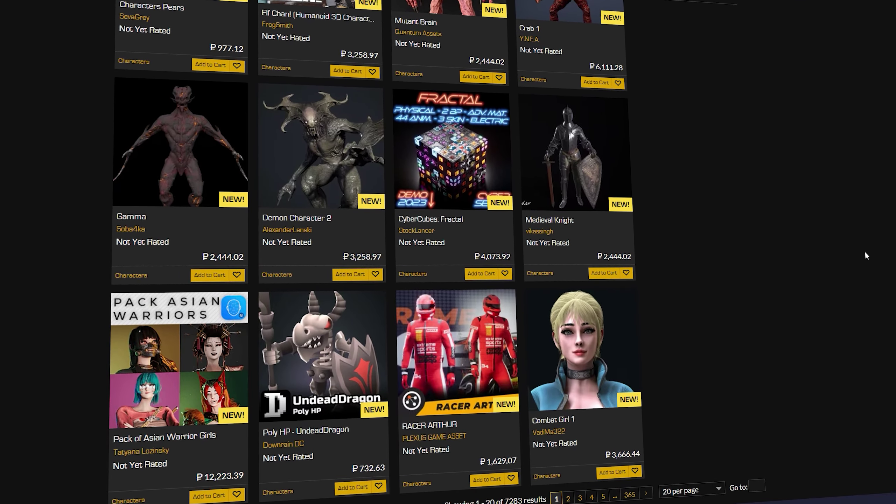
Step: Sort the Characters listing newest first and open the Alien 4 product page
{"action": "left_click", "coordinate": [569, 498]}
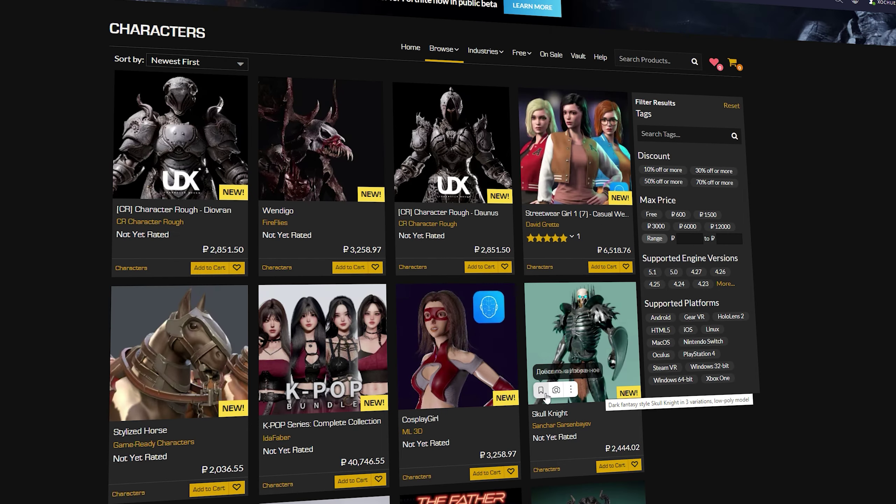
{"action": "scroll", "coordinate": [584, 391], "scroll_direction": "down", "scroll_amount": 10}
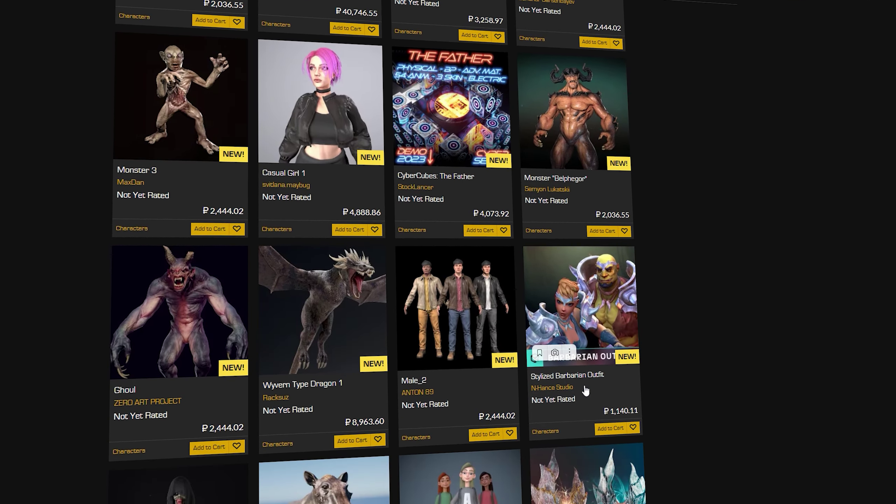
{"action": "scroll", "coordinate": [585, 391], "scroll_direction": "down", "scroll_amount": 5}
{"action": "left_click", "coordinate": [184, 311]}
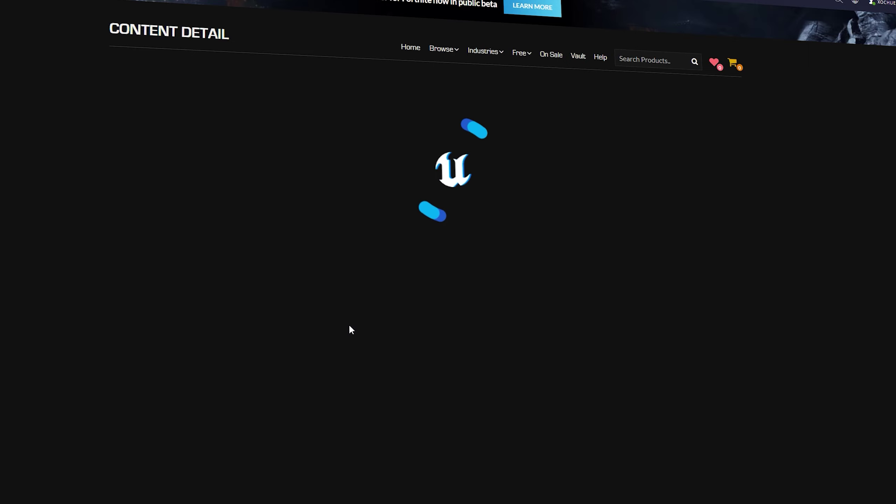
Step: Browse the Alien 4 preview images, including the dark alien and the editor screenshot
{"action": "left_click", "coordinate": [262, 311]}
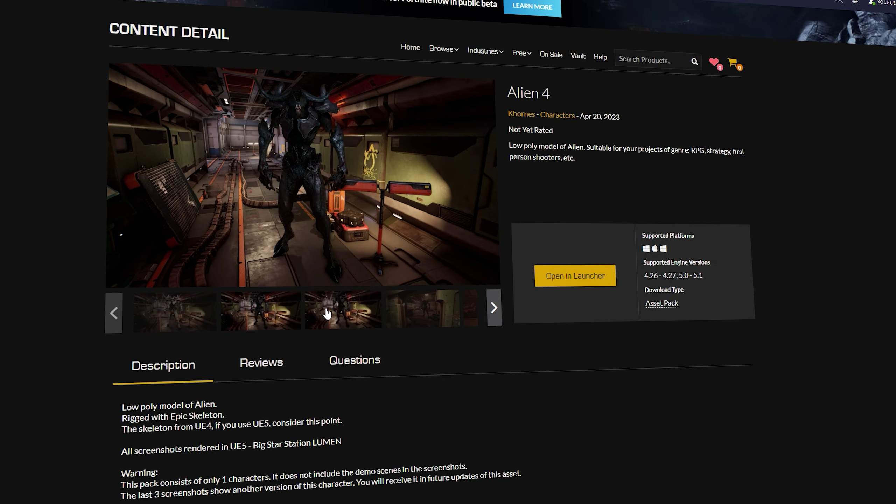
{"action": "left_click", "coordinate": [406, 309]}
{"action": "left_click", "coordinate": [475, 310]}
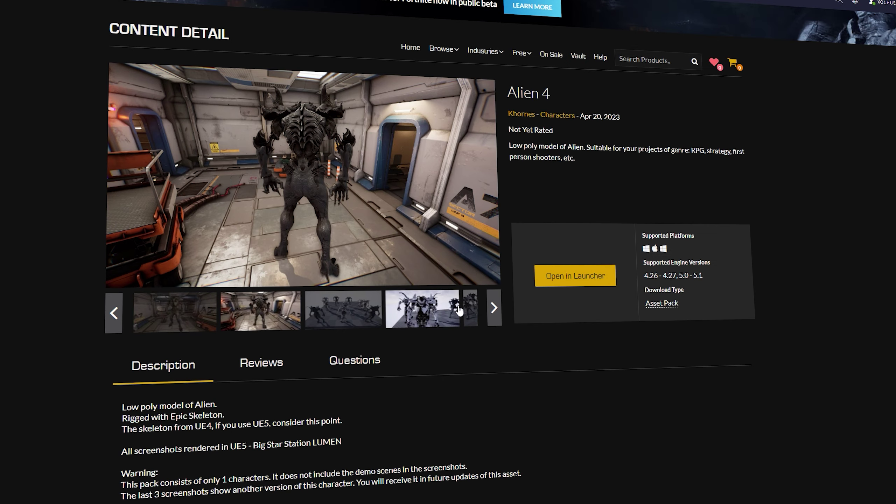
{"action": "left_click", "coordinate": [459, 311]}
{"action": "left_click", "coordinate": [404, 314]}
{"action": "left_click", "coordinate": [406, 313]}
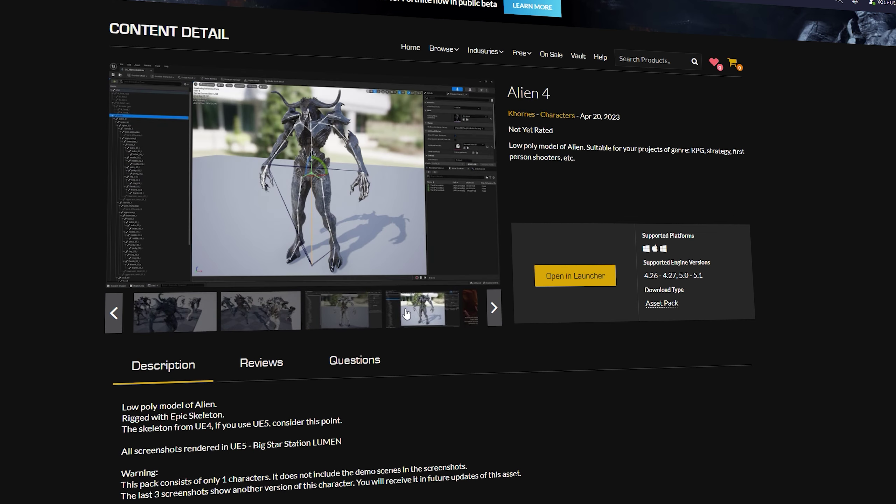
{"action": "left_click", "coordinate": [406, 313]}
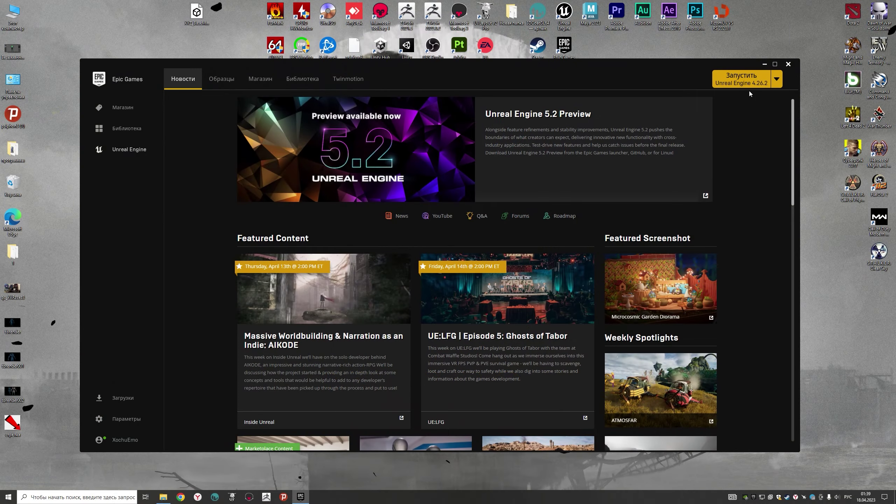
Step: Launch Unreal Engine 4.26.2 from the Epic Games launcher
{"action": "left_click", "coordinate": [749, 84]}
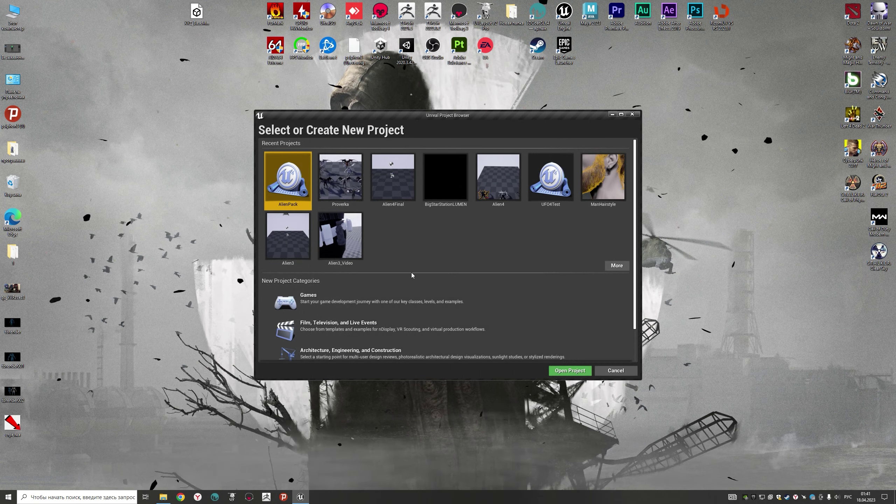
Step: Choose the Games project category and the Blank template
{"action": "left_click", "coordinate": [321, 298]}
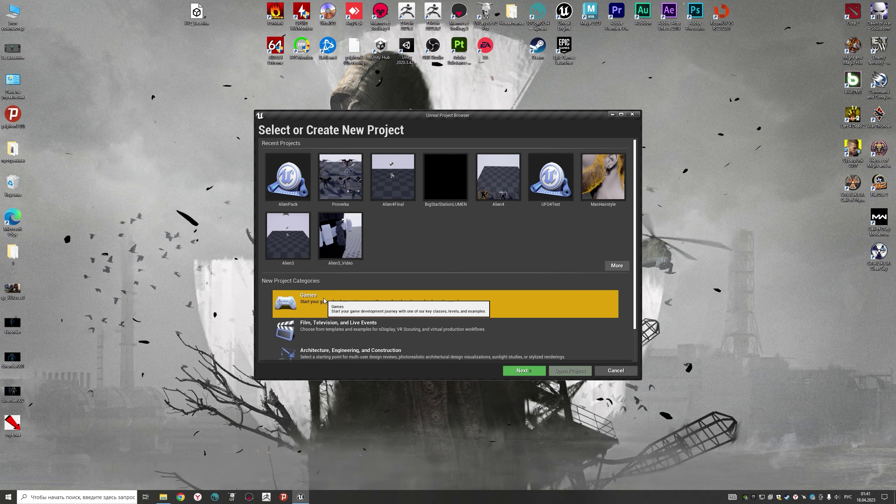
{"action": "left_click", "coordinate": [513, 371]}
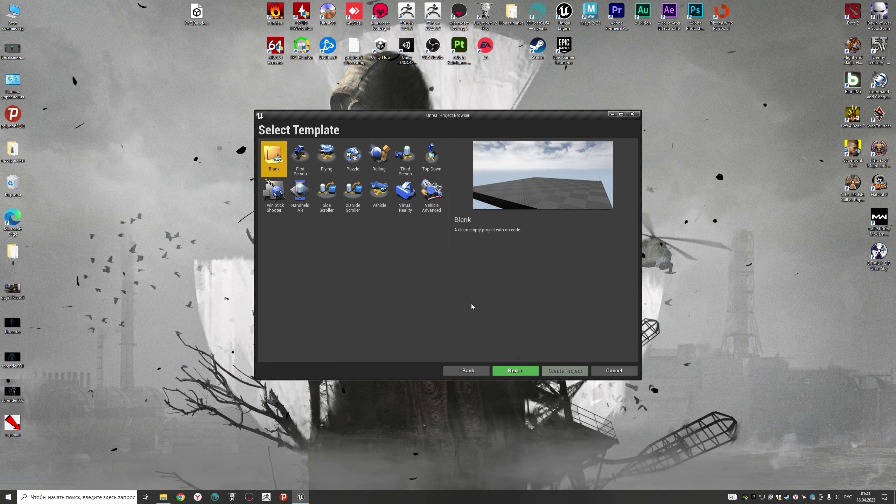
{"action": "left_click", "coordinate": [514, 370]}
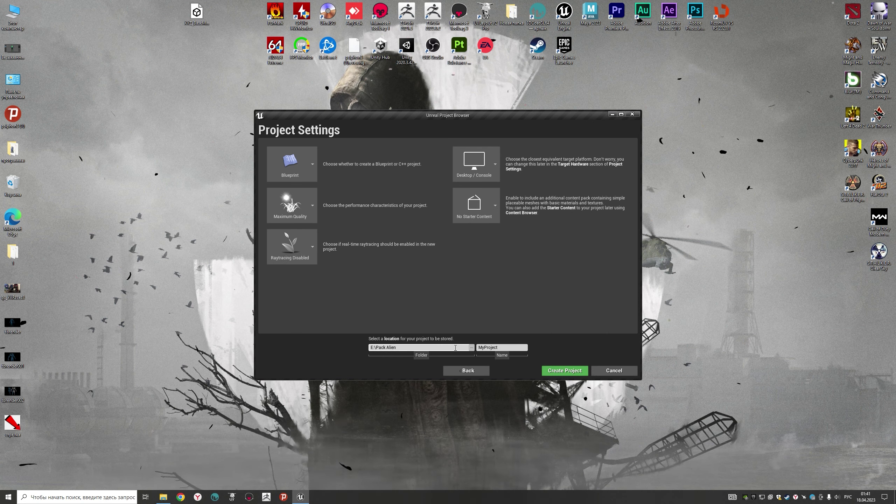
Step: Store MyProject in a new Alien4New folder under E:\UFO 4\Alien4 New and create it
{"action": "left_click", "coordinate": [472, 350]}
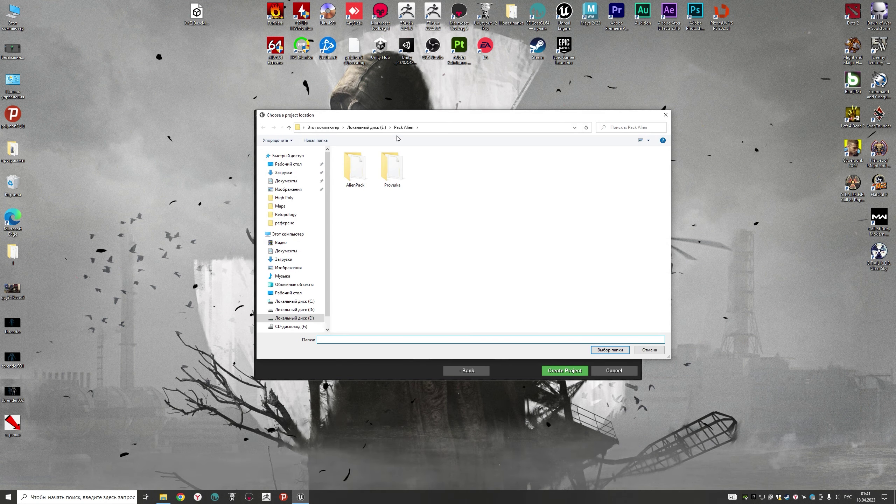
{"action": "double_click", "coordinate": [390, 172]}
{"action": "double_click", "coordinate": [355, 263]}
{"action": "right_click", "coordinate": [356, 263]}
{"action": "mouse_move", "coordinate": [380, 336]}
{"action": "left_click", "coordinate": [479, 341]}
{"action": "type", "text": "Alien4New"}
{"action": "key", "text": "Return"}
{"action": "key", "text": "Return"}
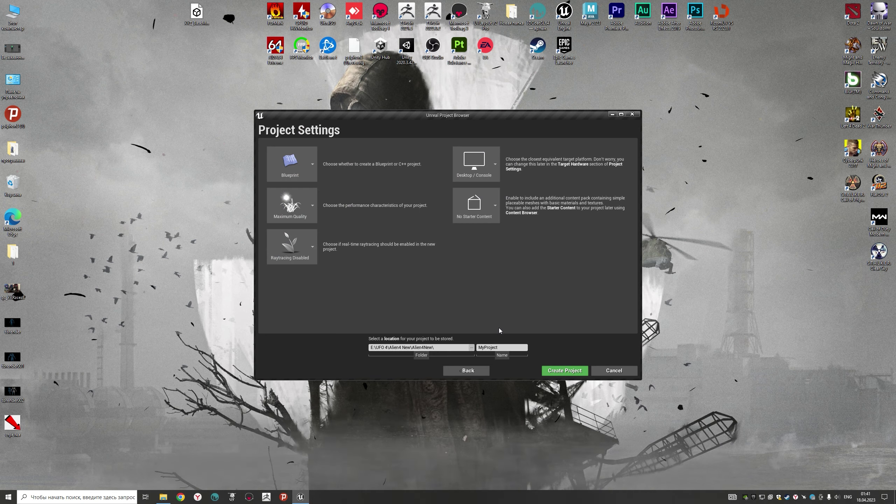
{"action": "left_click", "coordinate": [577, 371]}
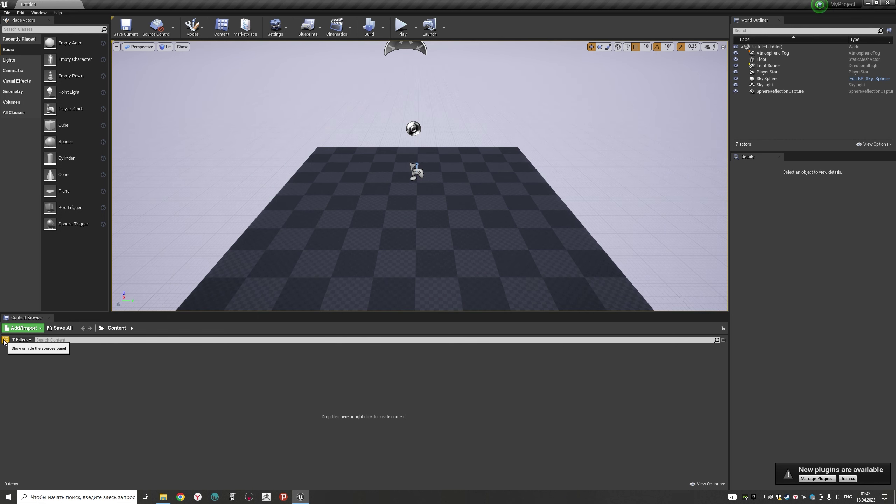
Step: Create an Alien4 folder in Content and open it
{"action": "left_click", "coordinate": [5, 340]}
{"action": "right_click", "coordinate": [241, 434]}
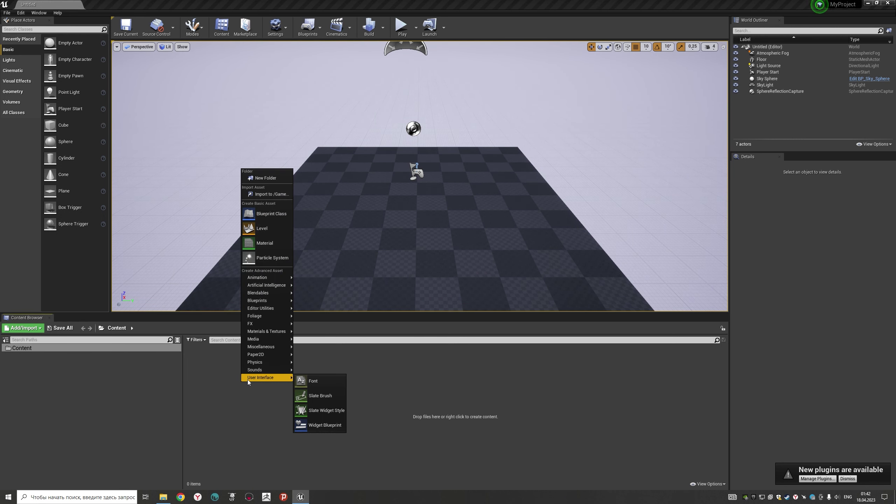
{"action": "left_click", "coordinate": [264, 178]}
{"action": "type", "text": "Alien4"}
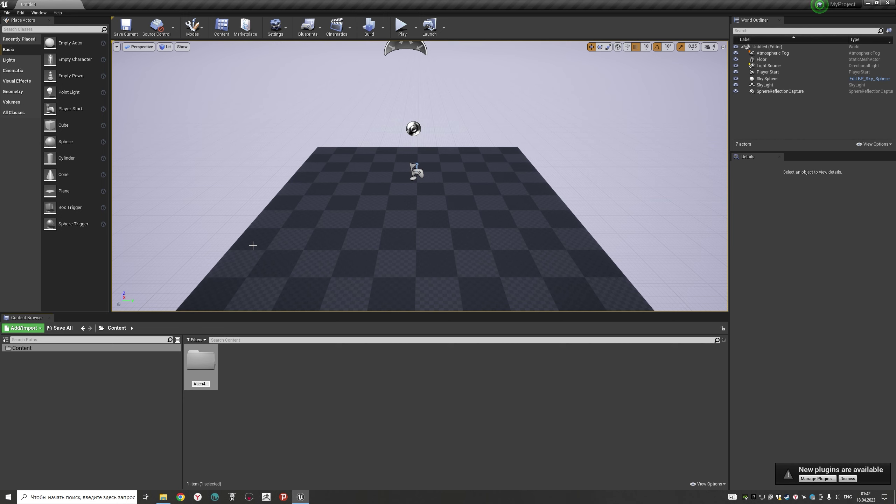
{"action": "key", "text": "Return"}
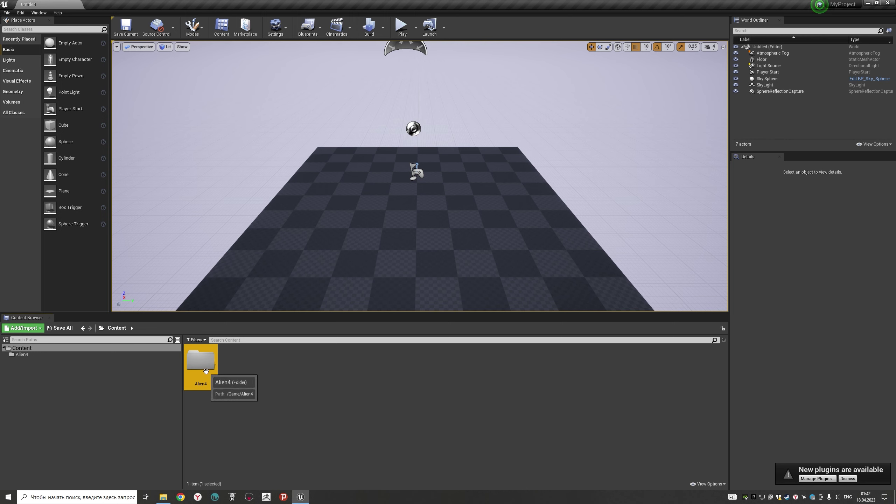
{"action": "double_click", "coordinate": [212, 370]}
Step: Add Mesh and Animations subfolders to Alien4, with one subfolder inside Animations
{"action": "right_click", "coordinate": [276, 372]}
{"action": "left_click", "coordinate": [303, 166]}
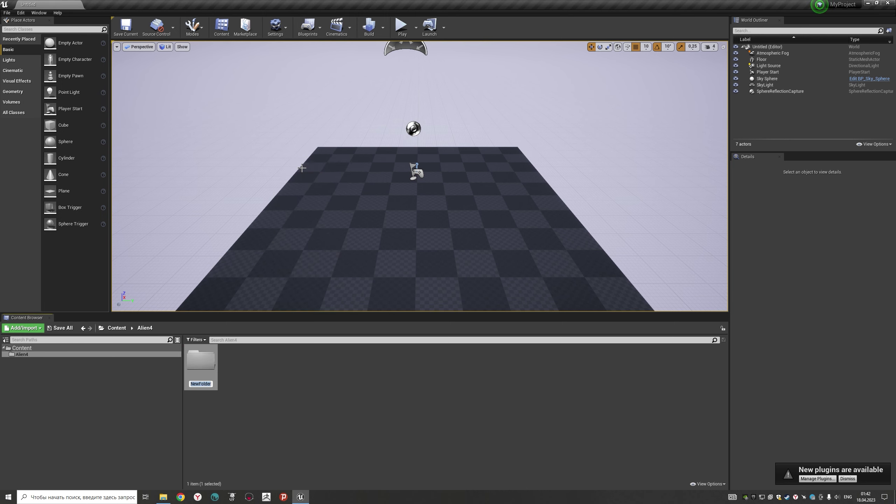
{"action": "type", "text": "Mesh"}
{"action": "key", "text": "Return"}
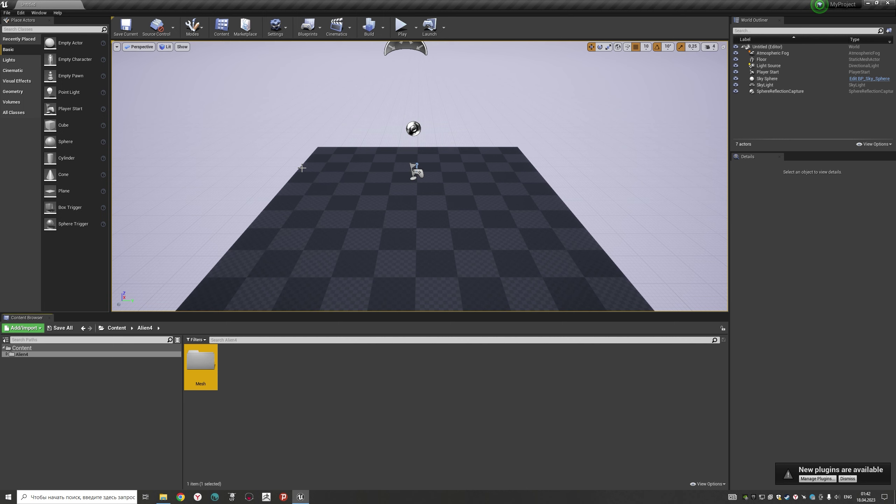
{"action": "right_click", "coordinate": [262, 382]}
{"action": "left_click", "coordinate": [302, 176]}
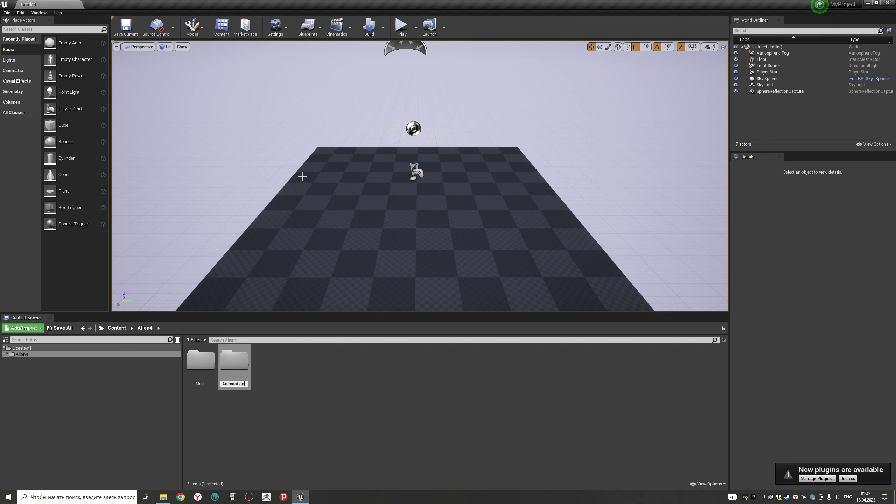
{"action": "type", "text": "s"}
{"action": "key", "text": "Return"}
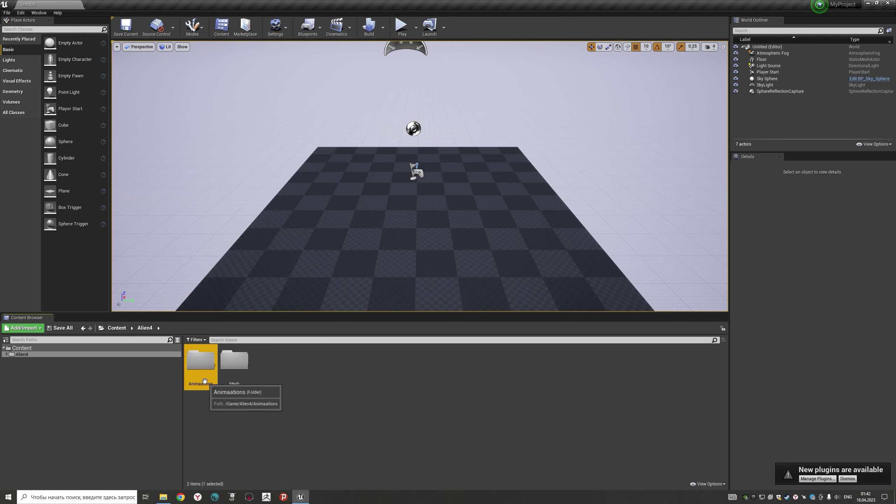
{"action": "double_click", "coordinate": [205, 379]}
{"action": "right_click", "coordinate": [212, 386]}
{"action": "left_click", "coordinate": [236, 180]}
{"action": "type", "text": "Dem"}
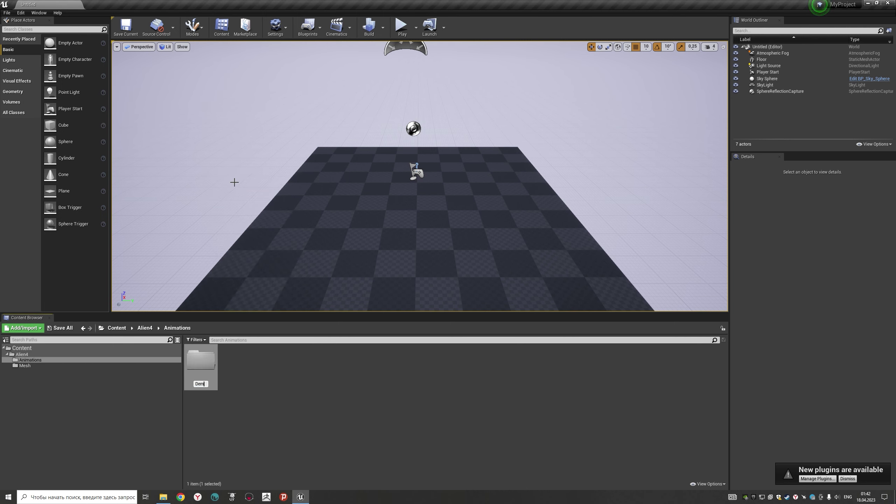
{"action": "key", "text": "Return"}
{"action": "left_click", "coordinate": [21, 354]}
Step: Add Texture, Materials and Maps folders to Alien4, then open the empty Mesh folder
{"action": "right_click", "coordinate": [311, 372]}
{"action": "left_click", "coordinate": [341, 172]}
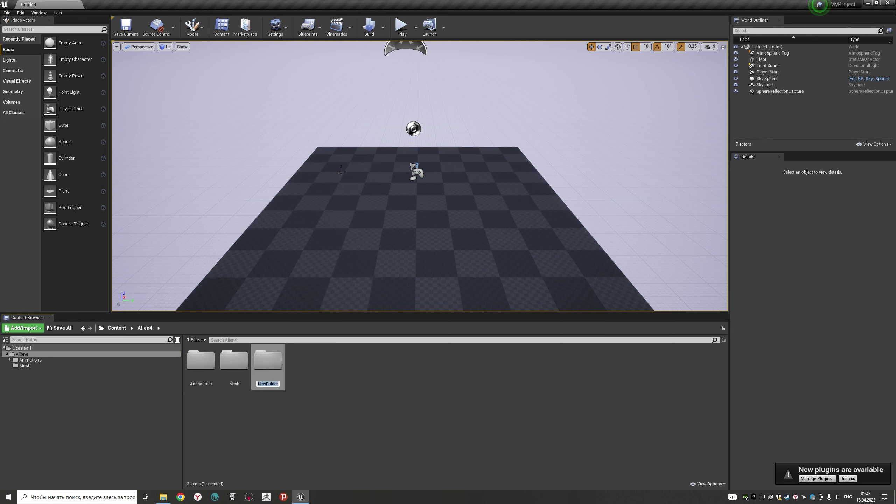
{"action": "type", "text": "ure"}
{"action": "key", "text": "Return"}
{"action": "right_click", "coordinate": [327, 381]}
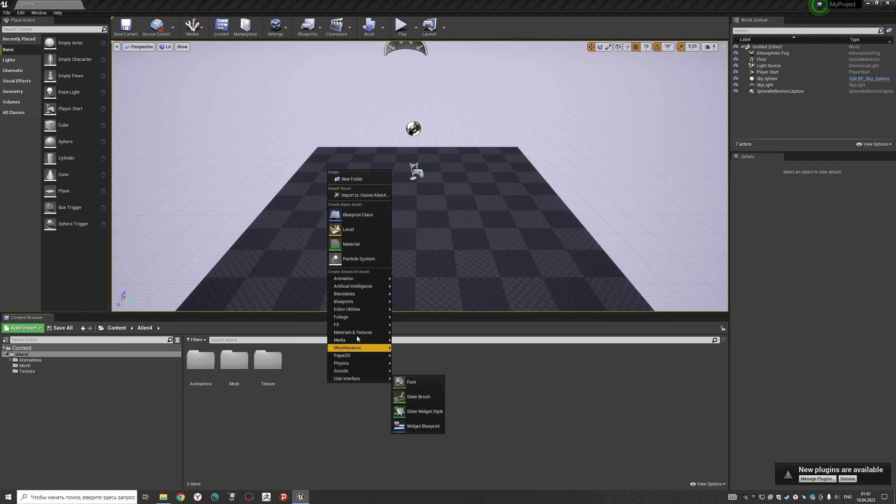
{"action": "left_click", "coordinate": [363, 179]}
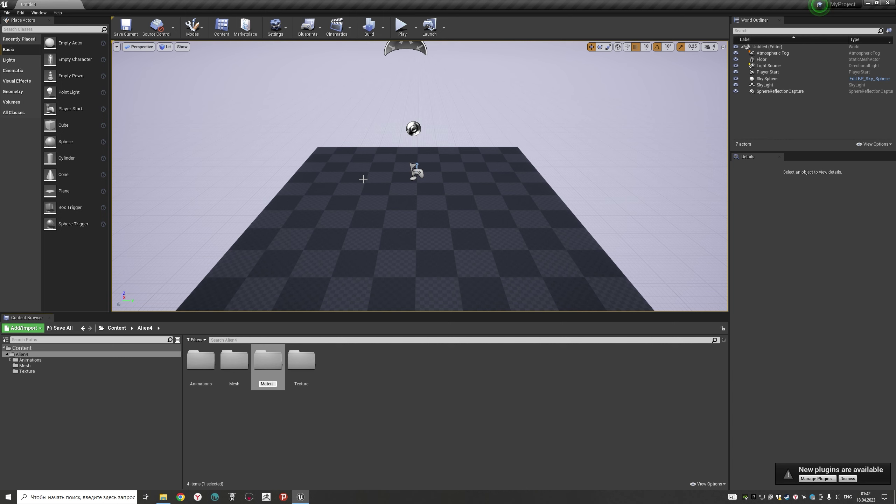
{"action": "type", "text": "als"}
{"action": "key", "text": "Return"}
{"action": "right_click", "coordinate": [339, 381]}
{"action": "left_click", "coordinate": [378, 175]}
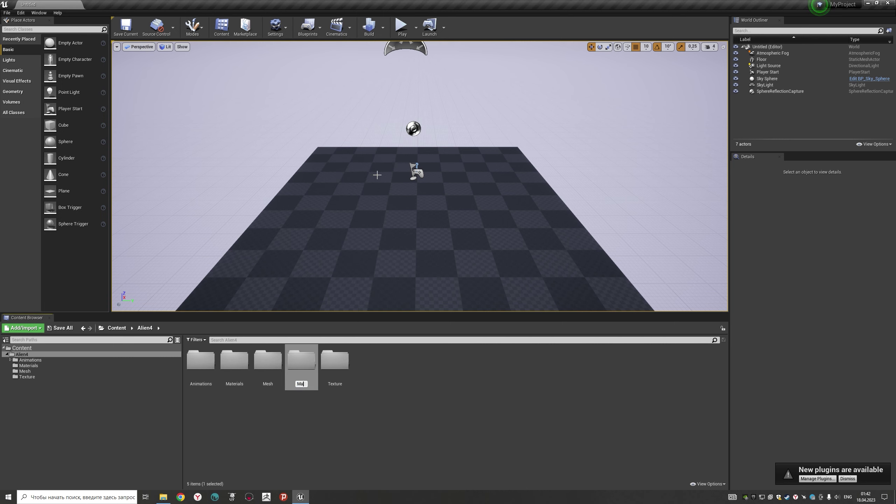
{"action": "type", "text": "ps"}
{"action": "key", "text": "Return"}
{"action": "left_click", "coordinate": [377, 408]}
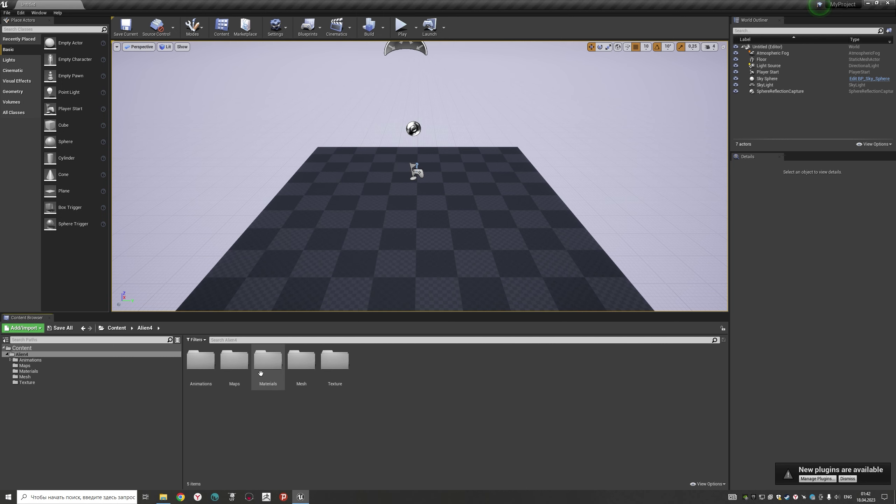
{"action": "double_click", "coordinate": [298, 379]}
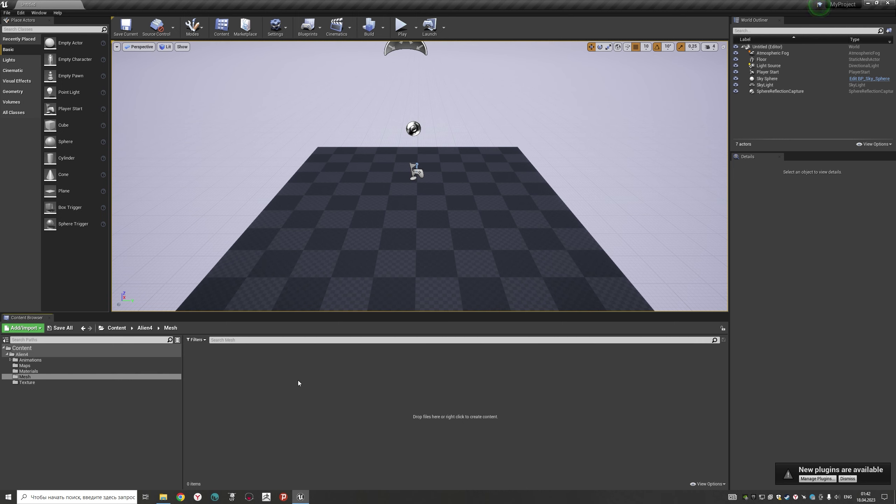
Step: Drag Alien4.fbx from the Base Mesh folder into Unreal's Mesh folder
{"action": "left_click", "coordinate": [163, 497]}
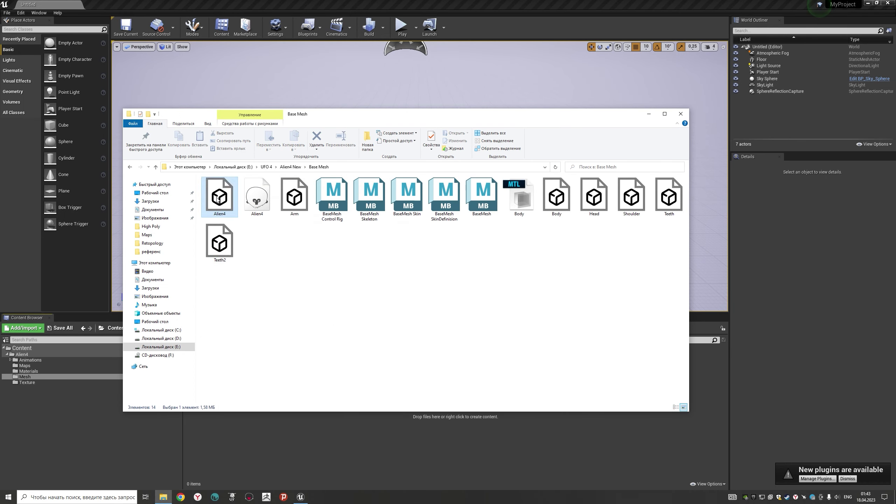
{"action": "left_click_drag", "start_coordinate": [218, 200], "coordinate": [260, 263]}
{"action": "left_click_drag", "start_coordinate": [332, 340], "coordinate": [382, 450]}
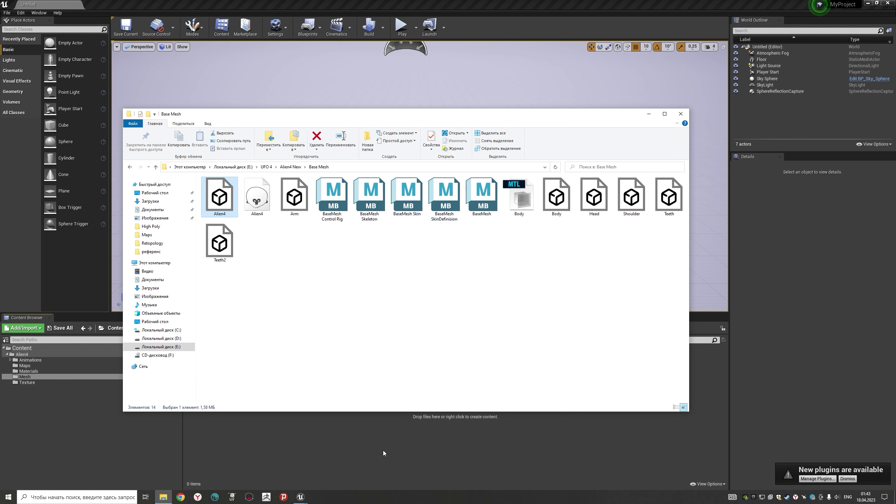
{"action": "left_click", "coordinate": [650, 115]}
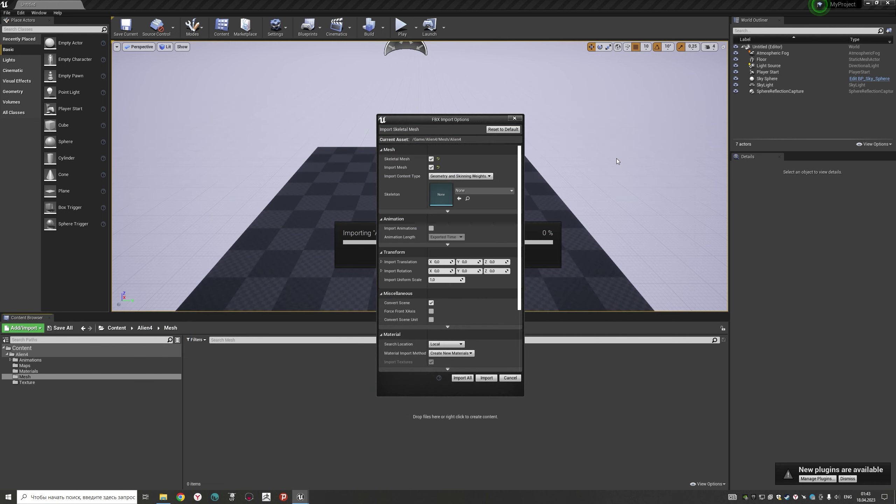
Step: Set Normal Import Method to Import Normals and Tangents and import the Alien4 mesh
{"action": "left_click", "coordinate": [509, 190]}
{"action": "left_click", "coordinate": [510, 190]}
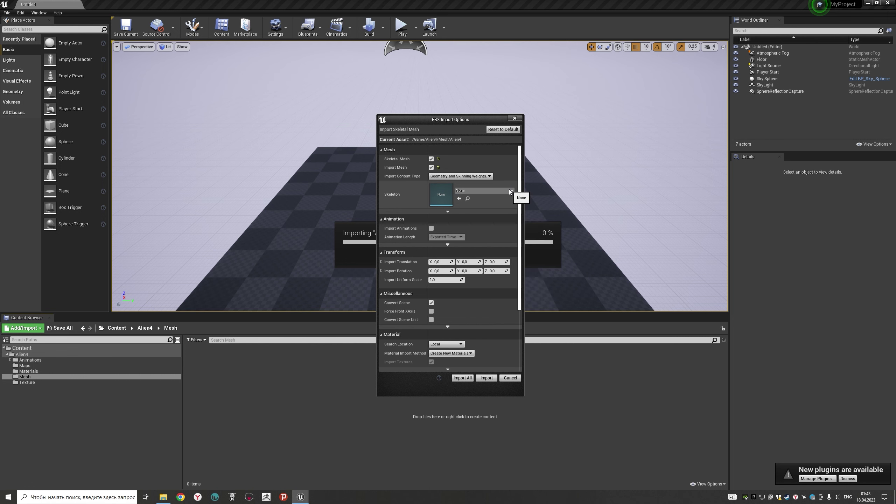
{"action": "mouse_move", "coordinate": [520, 185]}
{"action": "left_mouse_down"}
{"action": "mouse_move", "coordinate": [520, 229]}
{"action": "mouse_move", "coordinate": [520, 177]}
{"action": "left_mouse_up"}
{"action": "left_click", "coordinate": [450, 212]}
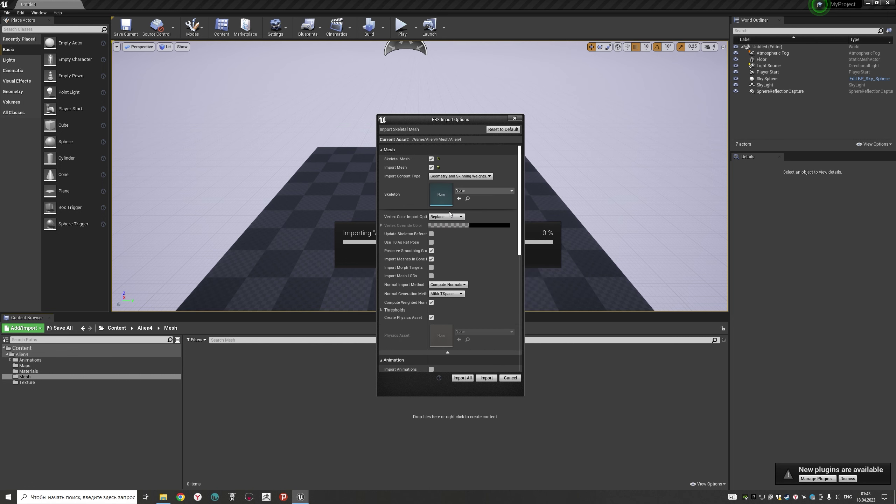
{"action": "left_click", "coordinate": [460, 286]}
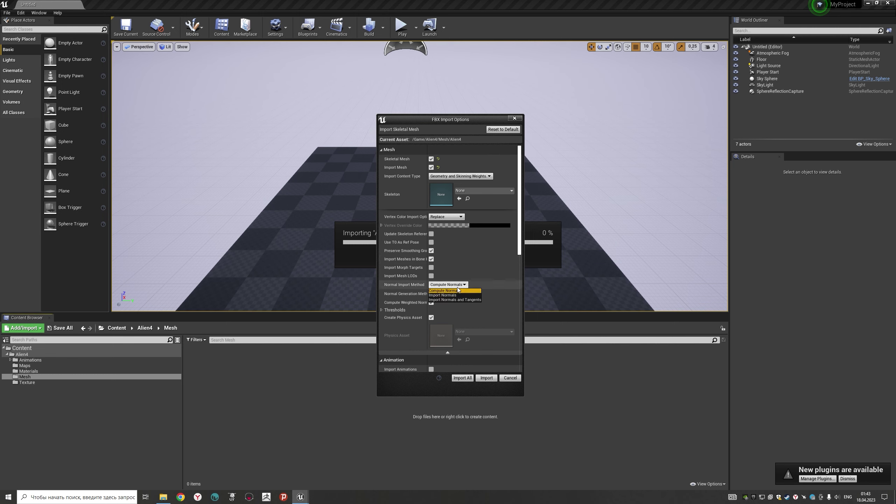
{"action": "left_click", "coordinate": [452, 299]}
{"action": "left_click", "coordinate": [486, 379]}
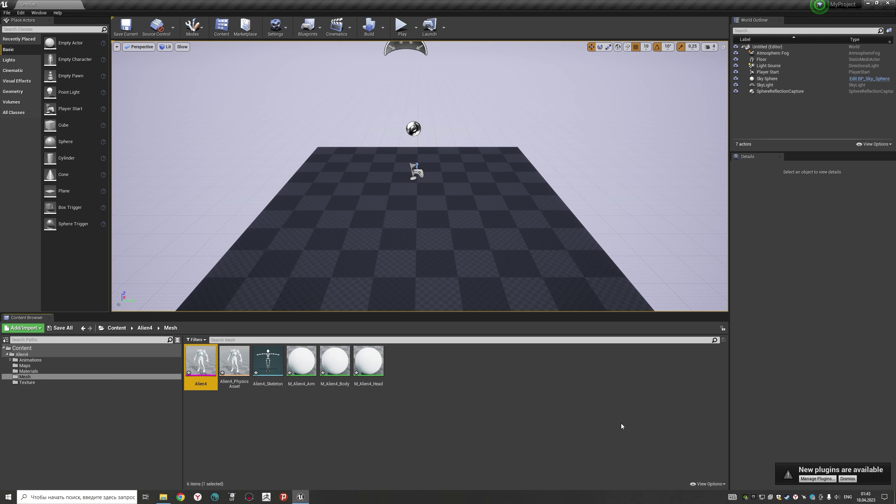
Step: Move the M_Alien4 arm, body and head materials from Mesh into the Materials folder
{"action": "left_click", "coordinate": [848, 479]}
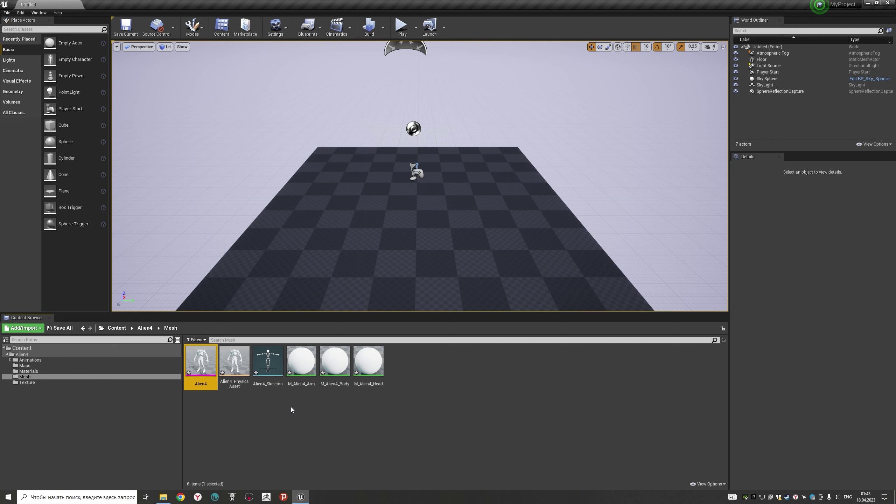
{"action": "left_click", "coordinate": [305, 368]}
{"action": "left_click", "coordinate": [368, 371], "text": "shift"}
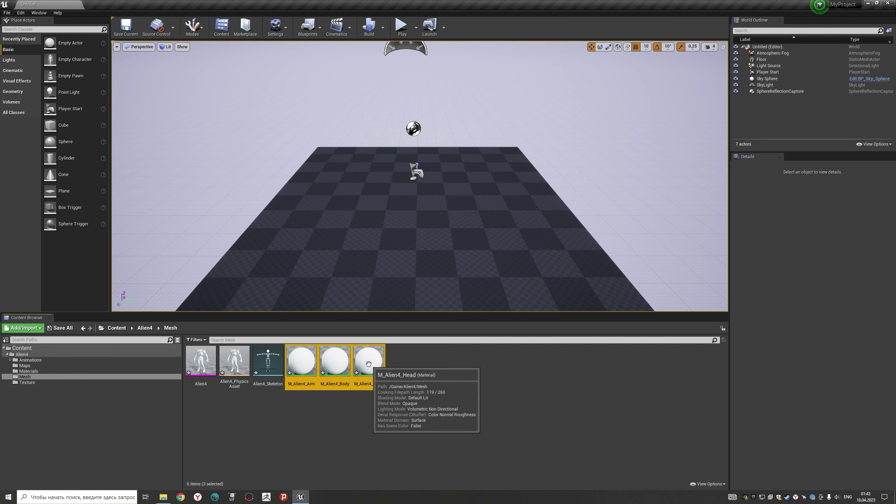
{"action": "mouse_move", "coordinate": [368, 364]}
{"action": "left_mouse_down"}
{"action": "mouse_move", "coordinate": [42, 390]}
{"action": "mouse_move", "coordinate": [27, 373]}
{"action": "left_mouse_up"}
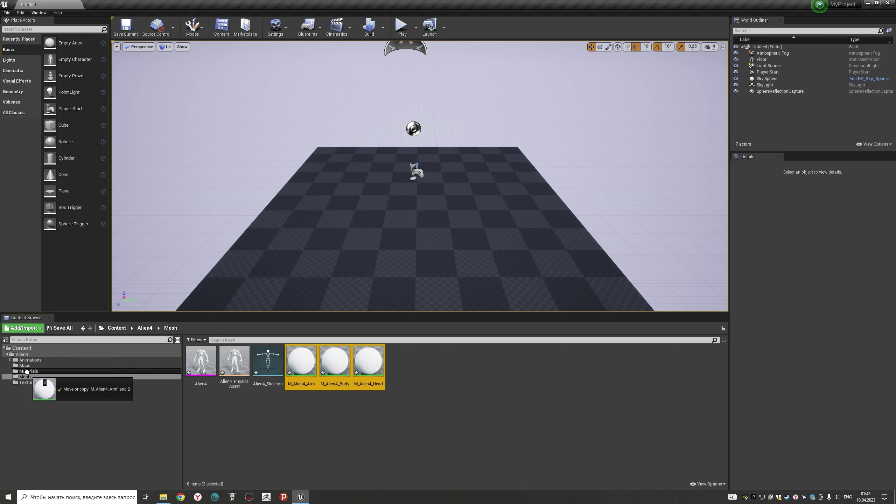
{"action": "left_click_drag", "start_coordinate": [26, 371], "coordinate": [27, 372]}
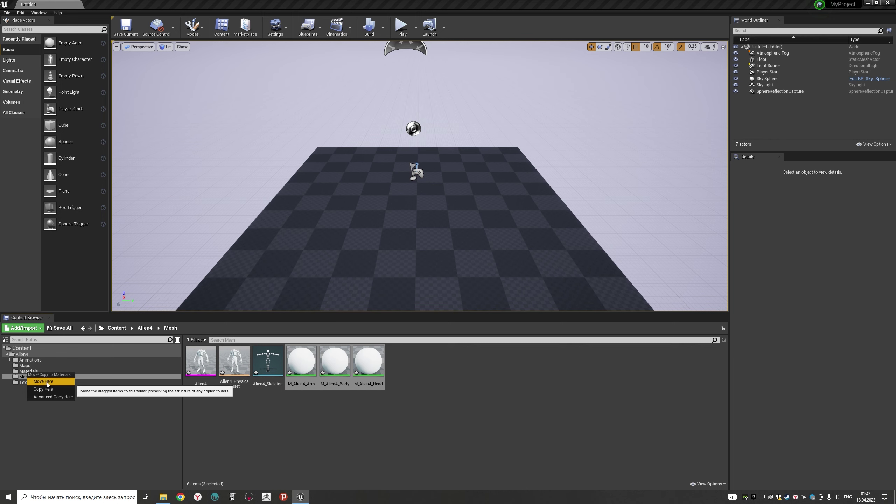
{"action": "left_click", "coordinate": [39, 382]}
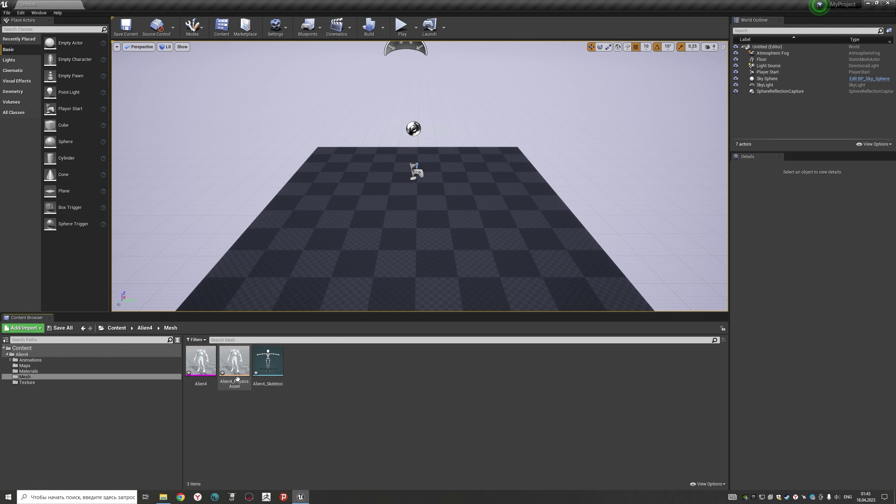
{"action": "mouse_move", "coordinate": [204, 367]}
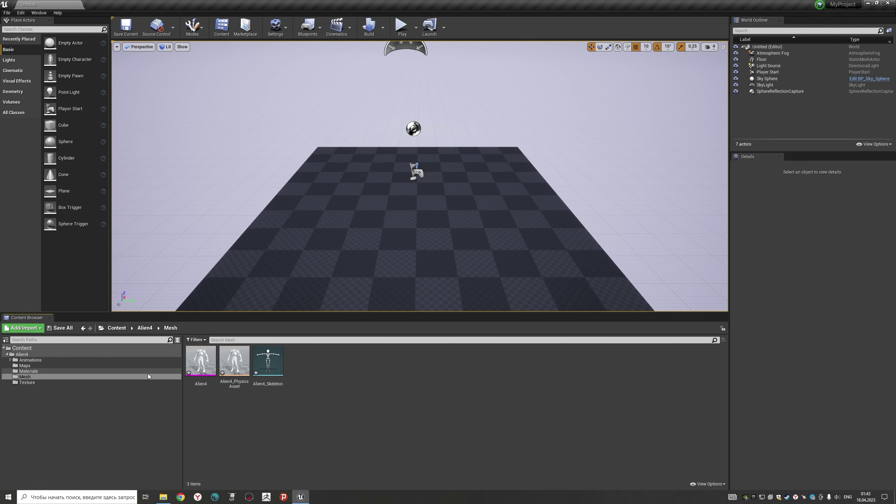
{"action": "left_click", "coordinate": [28, 382]}
Step: Import the Body albedo, metalness-roughness and normal maps from Texture1 into Unreal's Texture folder
{"action": "left_click", "coordinate": [168, 500]}
{"action": "left_click", "coordinate": [130, 168]}
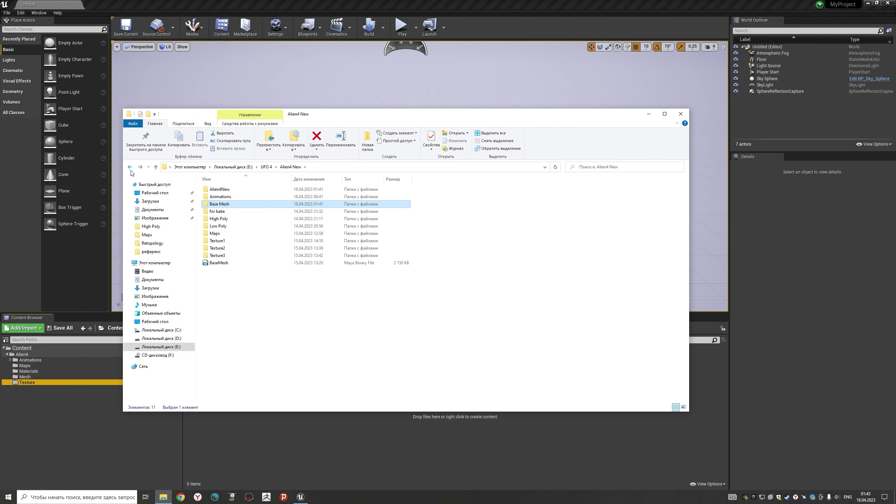
{"action": "double_click", "coordinate": [217, 241]}
{"action": "left_click", "coordinate": [305, 217]}
{"action": "left_click", "coordinate": [410, 215], "text": "ctrl"}
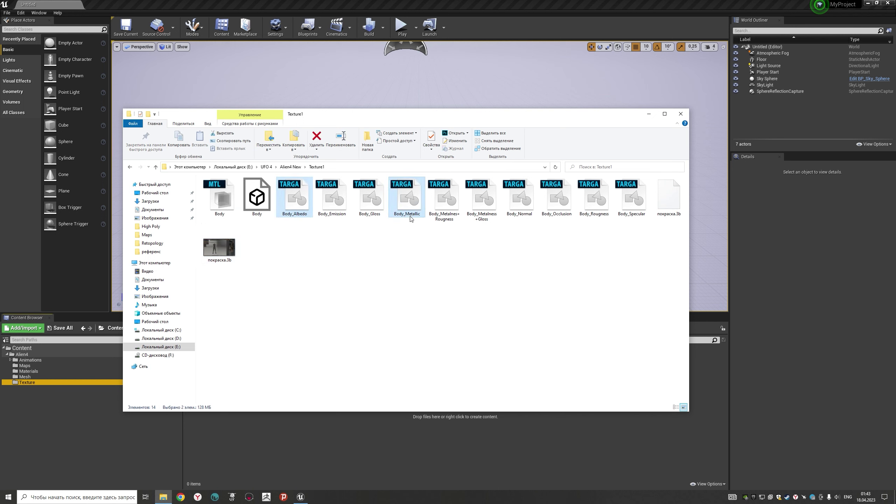
{"action": "left_click", "coordinate": [521, 202], "text": "ctrl"}
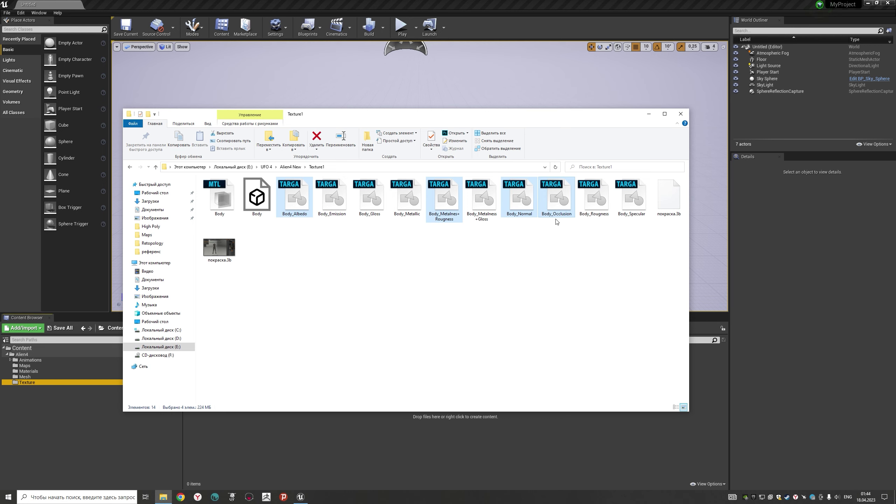
{"action": "left_click_drag", "start_coordinate": [452, 120], "coordinate": [576, 304]}
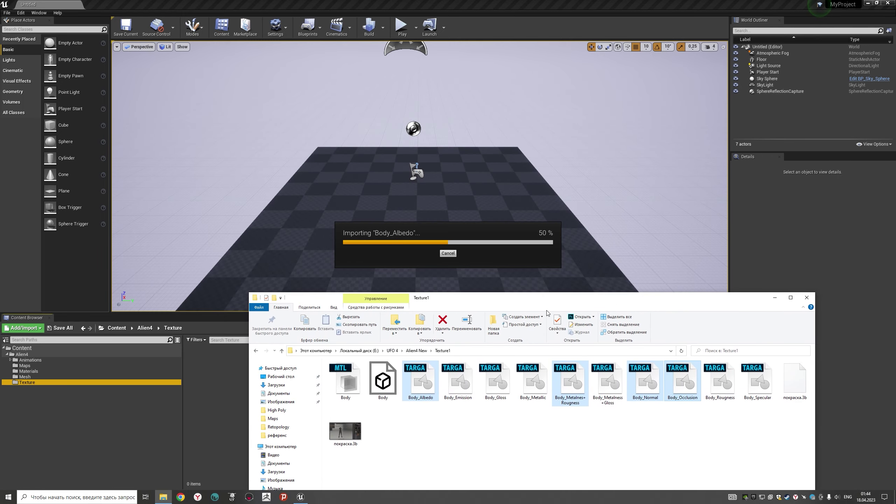
{"action": "mouse_move", "coordinate": [492, 301]}
{"action": "left_mouse_down"}
{"action": "mouse_move", "coordinate": [522, 225]}
{"action": "mouse_move", "coordinate": [396, 145]}
{"action": "left_mouse_up"}
Step: In the shared Texture folder, select the arm albedo, metalness-roughness, normal and occlusion maps
{"action": "left_click", "coordinate": [161, 195]}
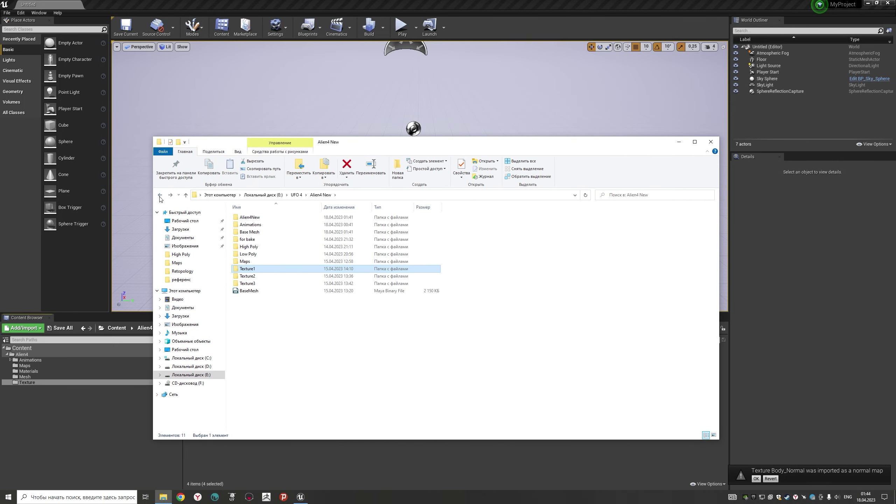
{"action": "left_click", "coordinate": [161, 195]}
{"action": "double_click", "coordinate": [262, 306]}
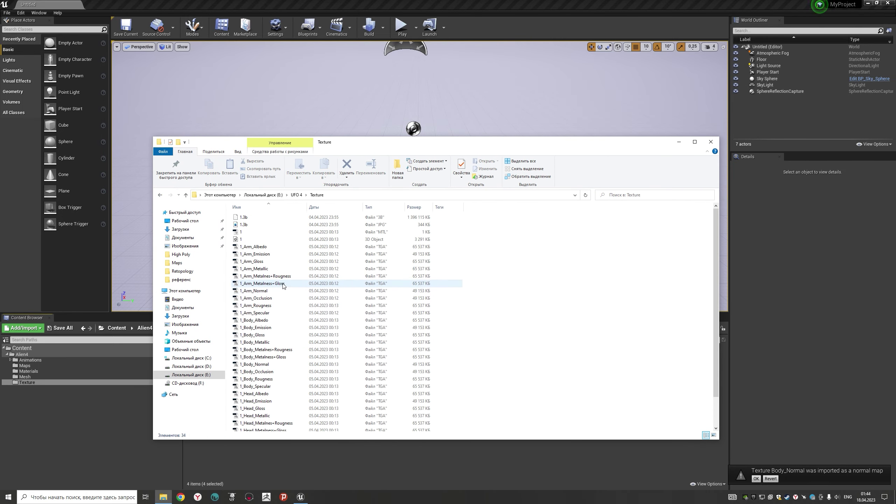
{"action": "left_click", "coordinate": [254, 229]}
{"action": "left_click", "coordinate": [264, 259], "text": "ctrl"}
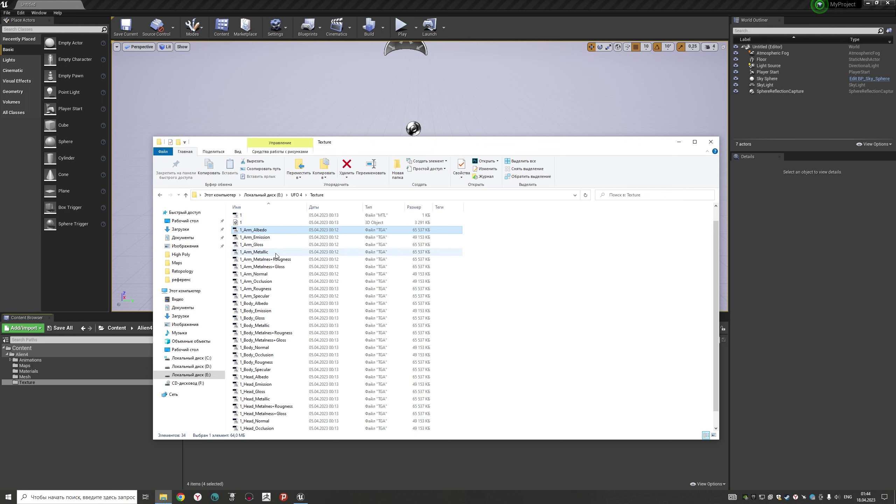
{"action": "left_click", "coordinate": [254, 274], "text": "ctrl"}
{"action": "left_click", "coordinate": [271, 281], "text": "ctrl"}
Step: Add the head normal, occlusion and metalness-roughness maps and drop everything into Unreal's Texture folder
{"action": "scroll", "coordinate": [271, 284], "scroll_direction": "down", "scroll_amount": 2}
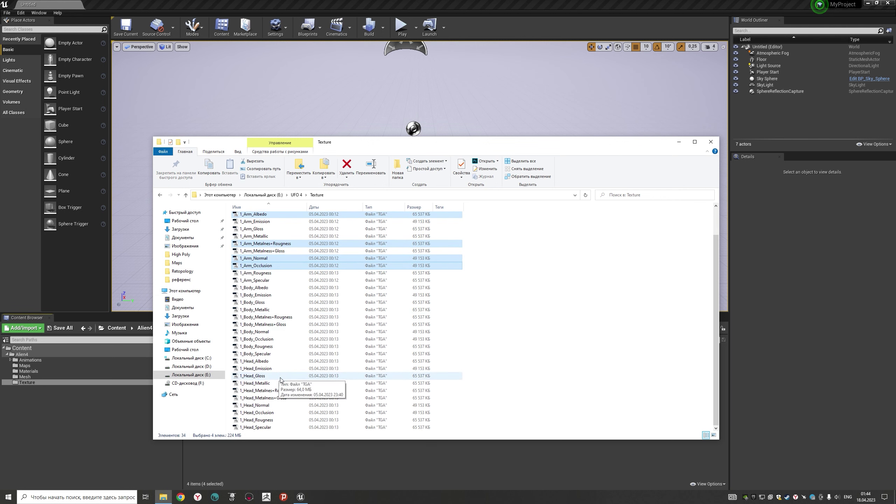
{"action": "left_click", "coordinate": [278, 413], "text": "ctrl"}
{"action": "left_click", "coordinate": [283, 406], "text": "ctrl"}
{"action": "left_click", "coordinate": [274, 391], "text": "ctrl"}
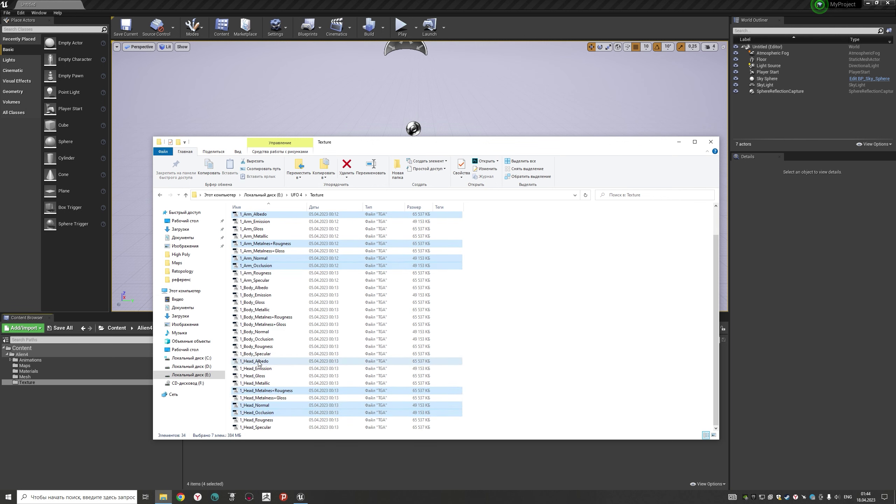
{"action": "left_click_drag", "start_coordinate": [259, 365], "coordinate": [332, 461]}
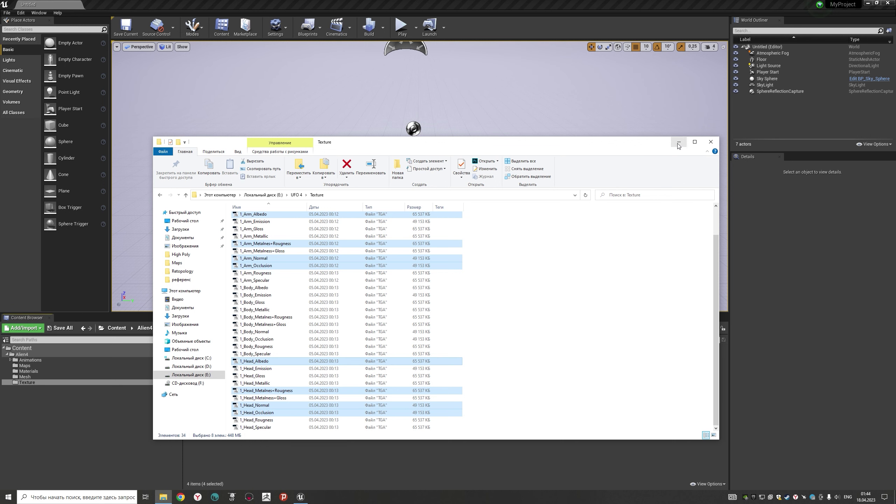
{"action": "left_click", "coordinate": [679, 144]}
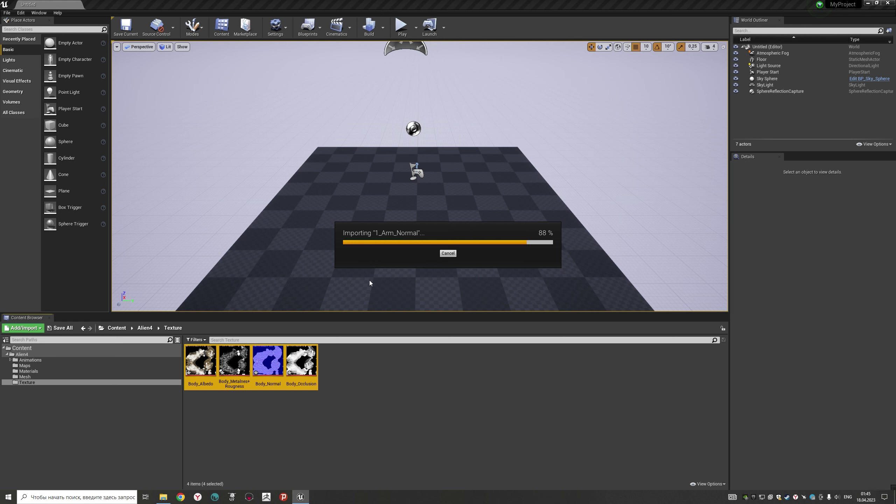
{"action": "left_click", "coordinate": [365, 417]}
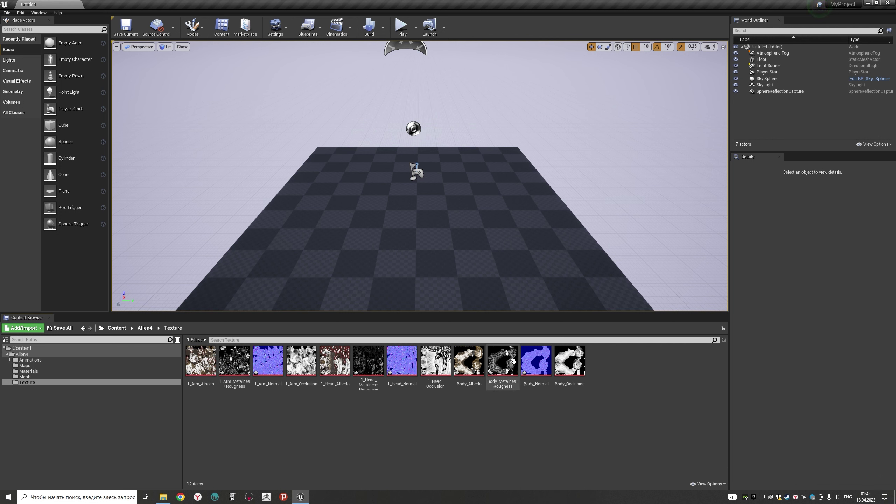
{"action": "left_click", "coordinate": [34, 377]}
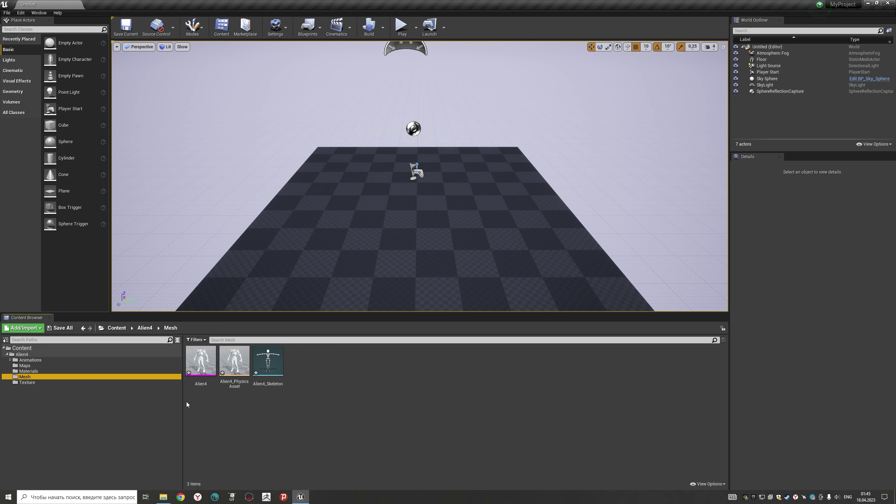
Step: Check the Materials, Maps and Animations folders, then return to the top-level Content folder
{"action": "left_click", "coordinate": [40, 371]}
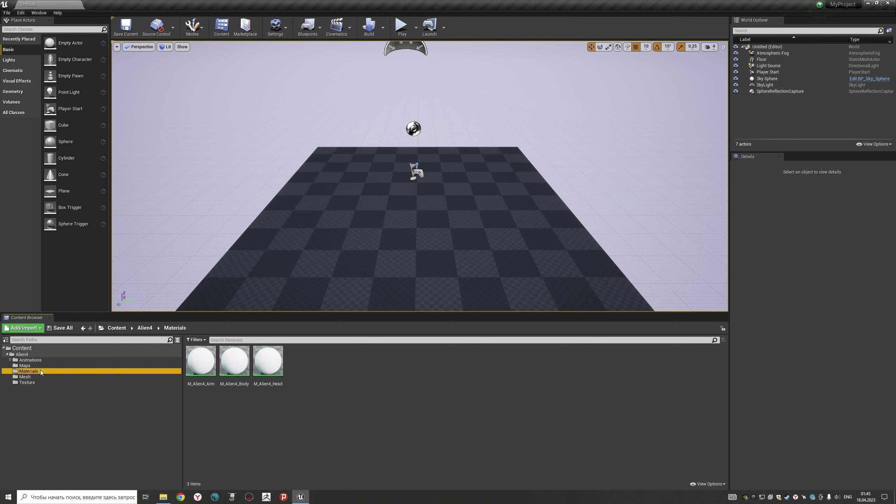
{"action": "left_click", "coordinate": [40, 366]}
{"action": "left_click", "coordinate": [40, 360]}
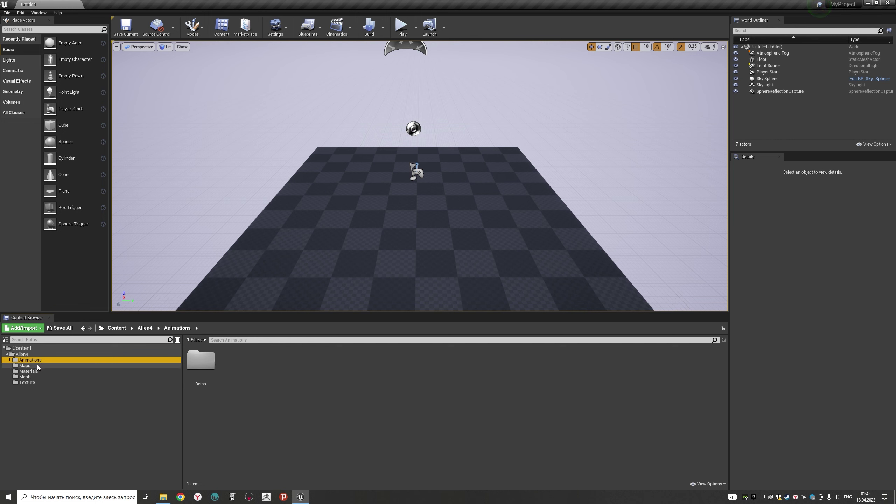
{"action": "left_click", "coordinate": [20, 348]}
Step: Add the Third Person feature pack to the project, then open the Alien4 Mesh folder
{"action": "left_click", "coordinate": [17, 328]}
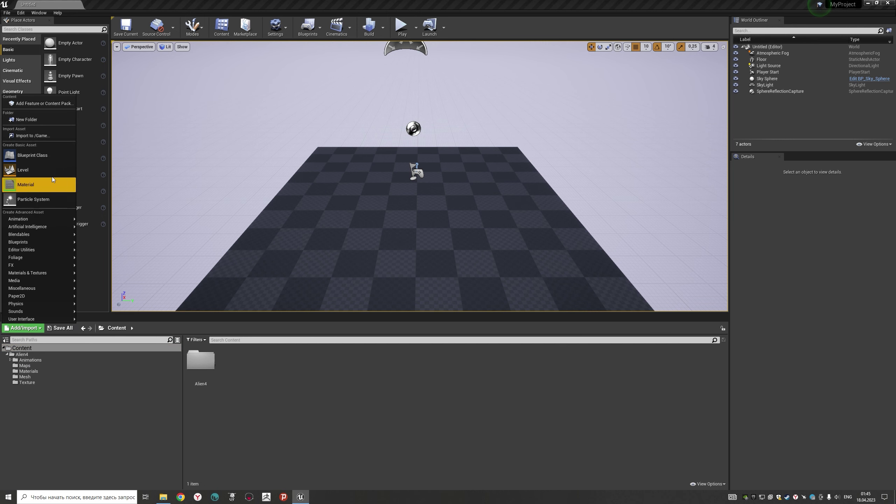
{"action": "left_click", "coordinate": [35, 103]}
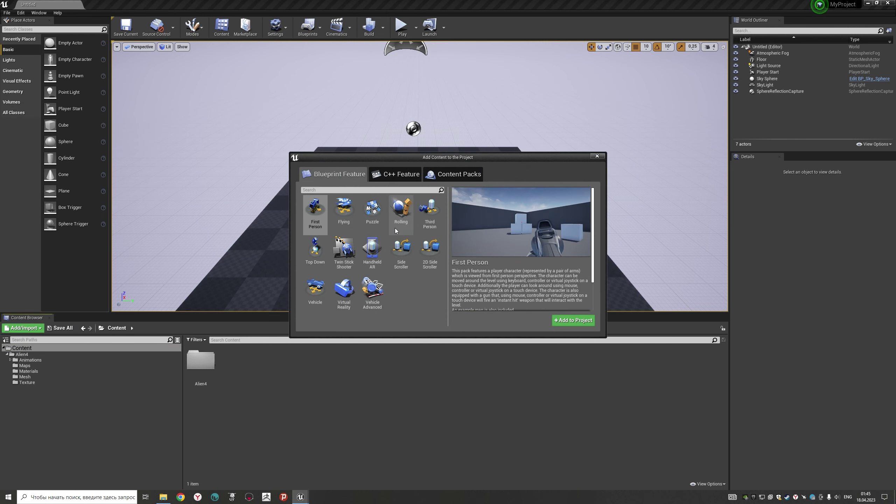
{"action": "left_click", "coordinate": [430, 211]}
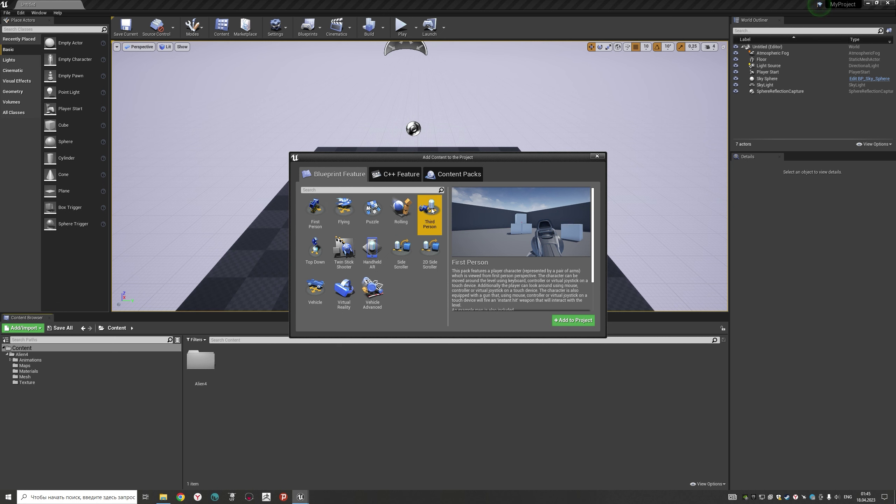
{"action": "left_click", "coordinate": [571, 321]}
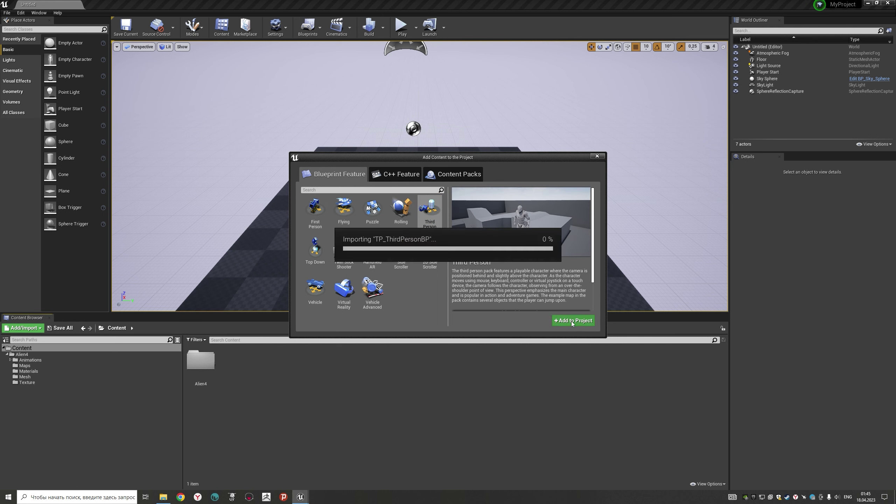
{"action": "left_click", "coordinate": [597, 157]}
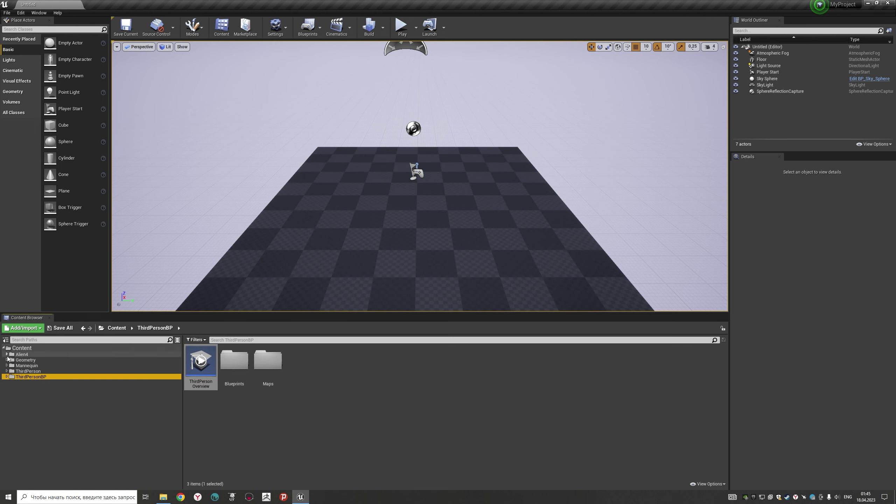
{"action": "left_click", "coordinate": [7, 354]}
{"action": "left_click", "coordinate": [30, 377]}
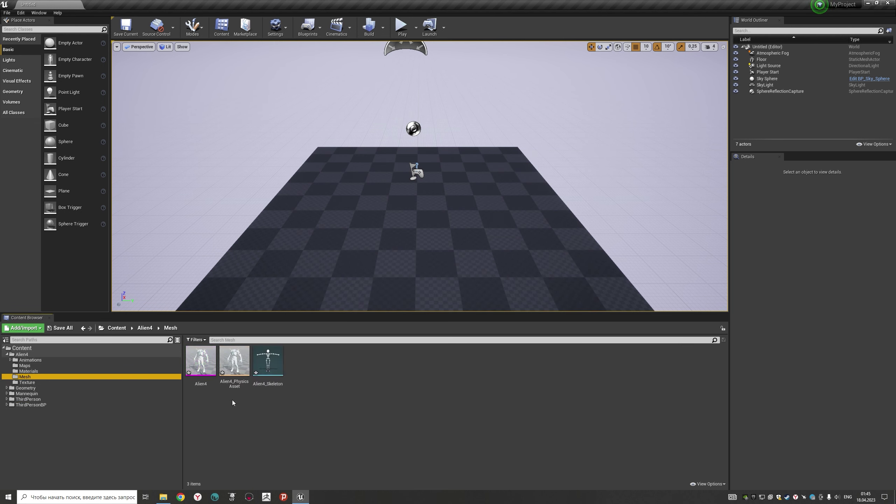
Step: Set Alien4_Skeleton's retarget rig to Humanoid in the Retarget Manager
{"action": "double_click", "coordinate": [277, 360]}
{"action": "left_click", "coordinate": [202, 28]}
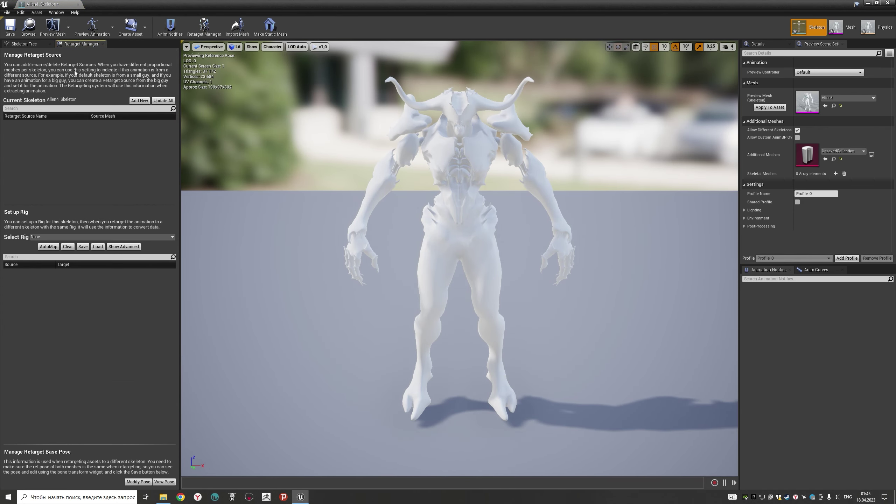
{"action": "left_click", "coordinate": [74, 236]}
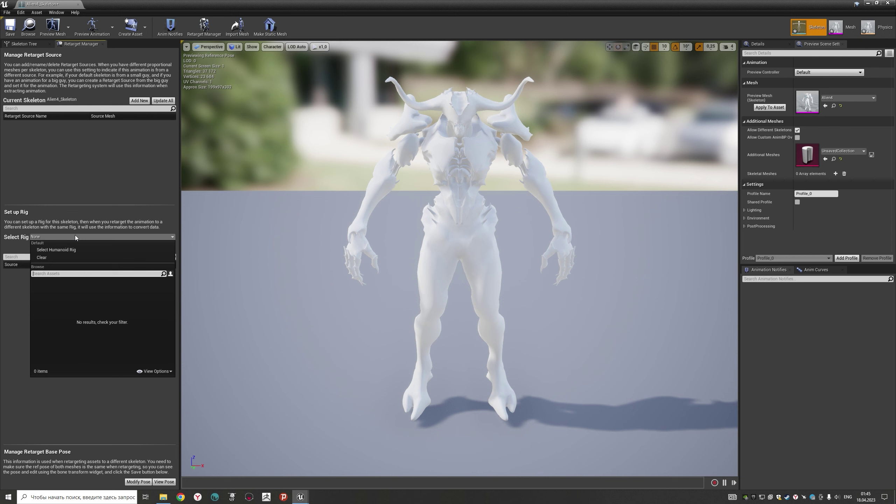
{"action": "left_click", "coordinate": [70, 251]}
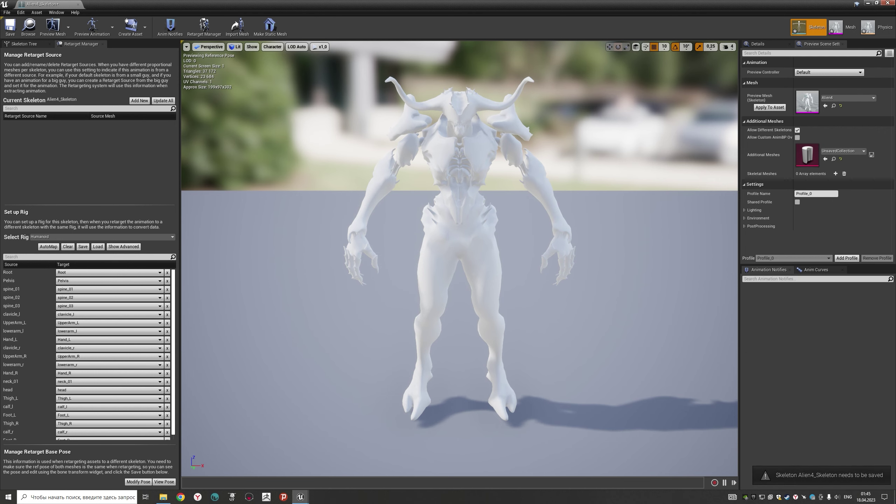
{"action": "left_click", "coordinate": [888, 3]}
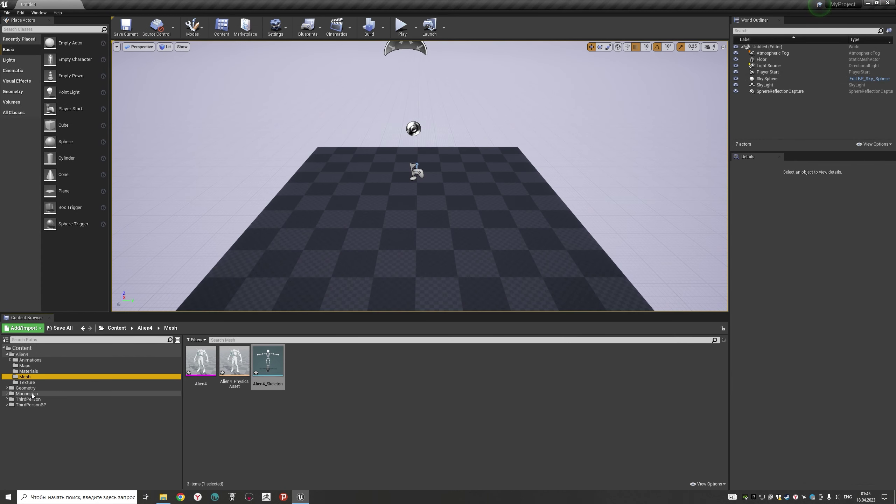
Step: Set UE4_Mannequin_Skeleton's retarget rig to Humanoid as well
{"action": "left_click", "coordinate": [71, 394]}
{"action": "double_click", "coordinate": [235, 364]}
{"action": "double_click", "coordinate": [239, 382]}
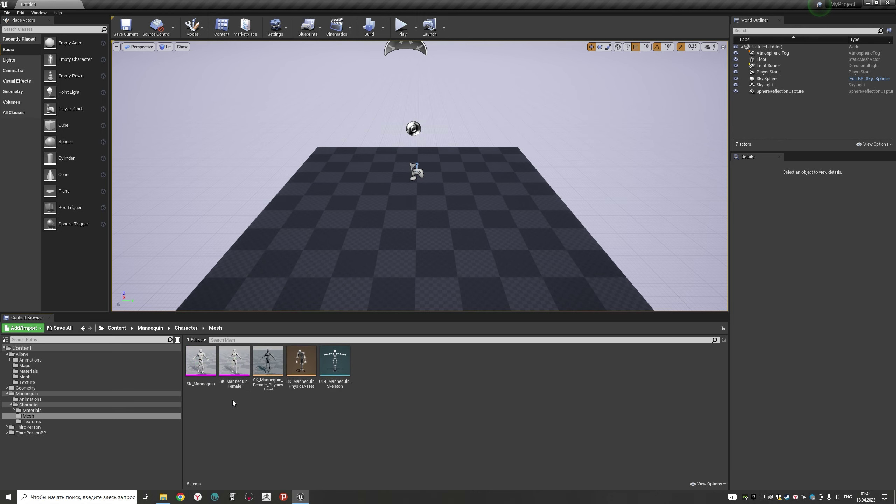
{"action": "double_click", "coordinate": [335, 360]}
{"action": "left_click", "coordinate": [120, 237]}
{"action": "left_click", "coordinate": [107, 250]}
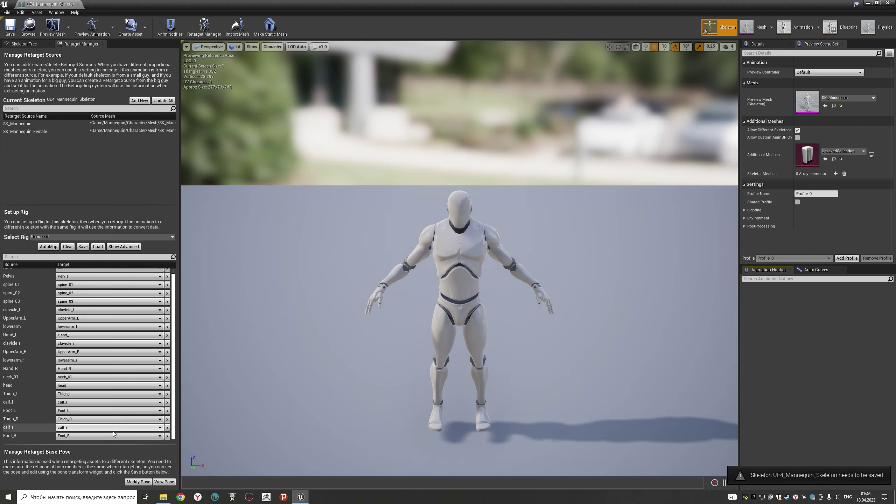
{"action": "left_click", "coordinate": [888, 3]}
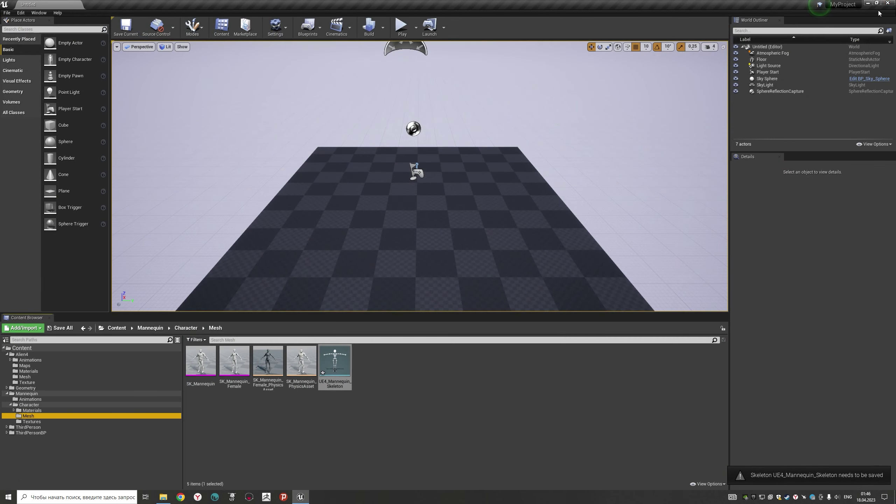
Step: Duplicate ThirdPerson_AnimBP and its animations, retargeting the copies to Alien4_Skeleton
{"action": "left_click", "coordinate": [30, 400]}
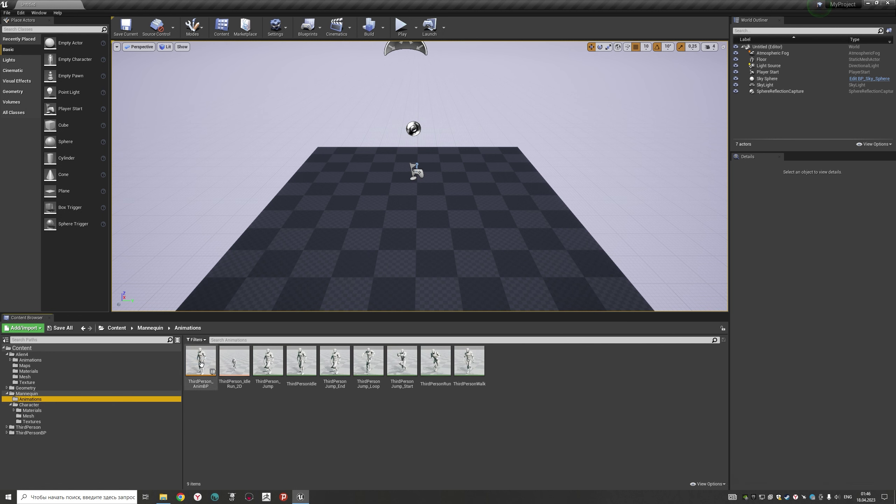
{"action": "right_click", "coordinate": [200, 364]}
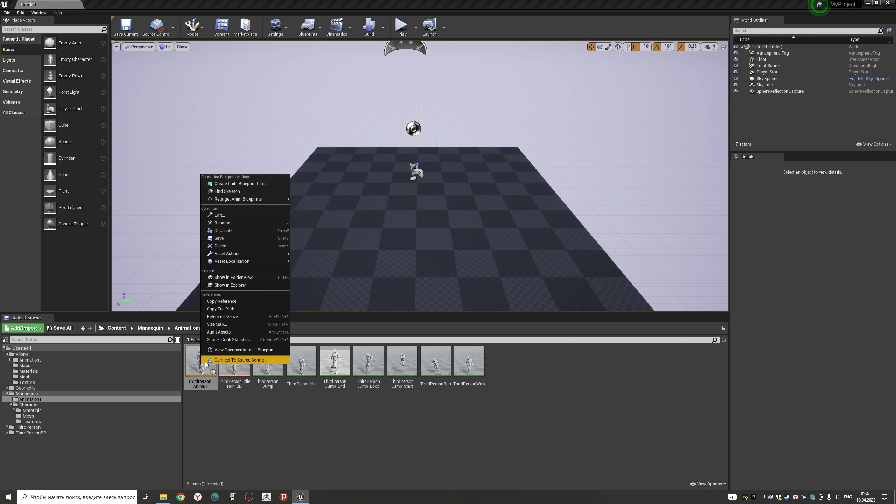
{"action": "mouse_move", "coordinate": [228, 201]}
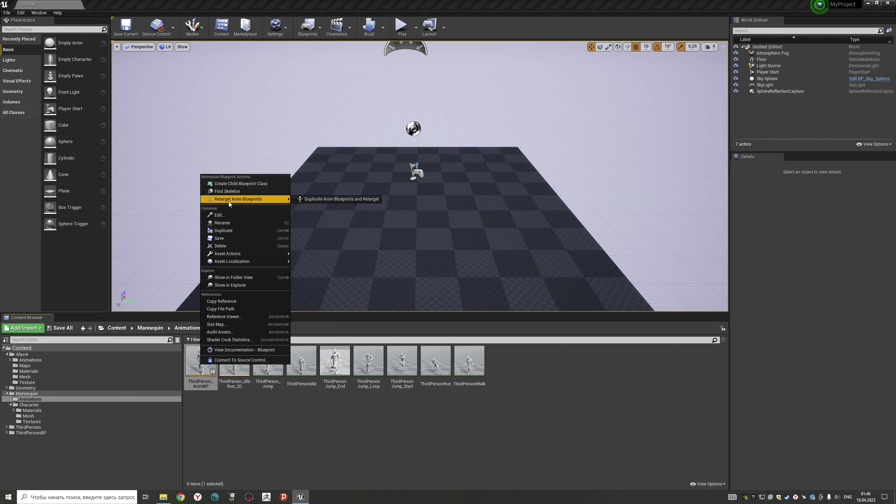
{"action": "left_click", "coordinate": [316, 200]}
{"action": "left_click", "coordinate": [282, 199]}
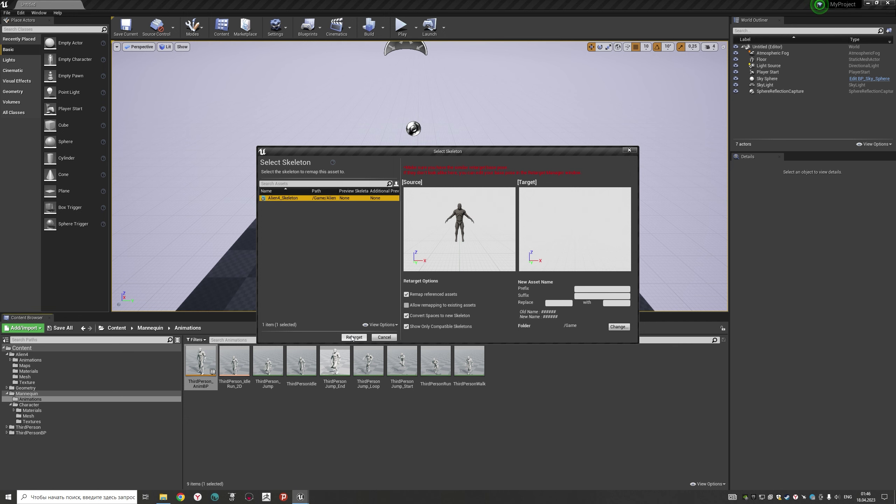
{"action": "left_click", "coordinate": [353, 337]}
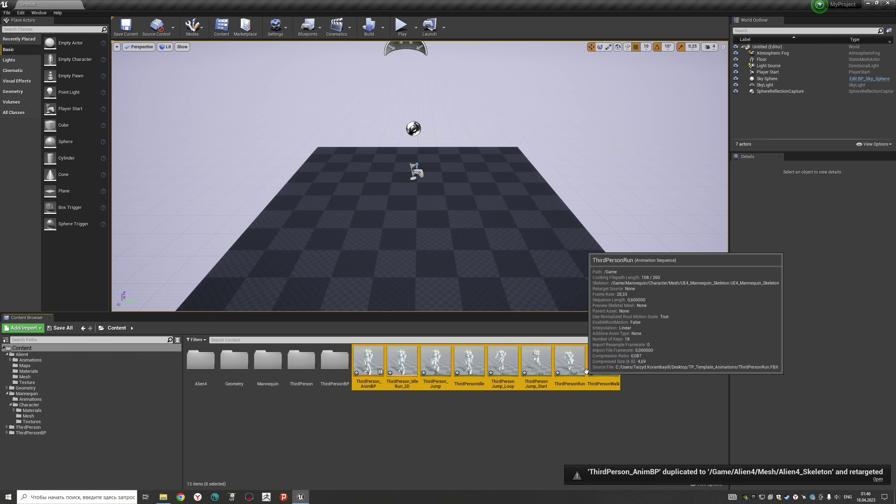
{"action": "left_click", "coordinate": [480, 425]}
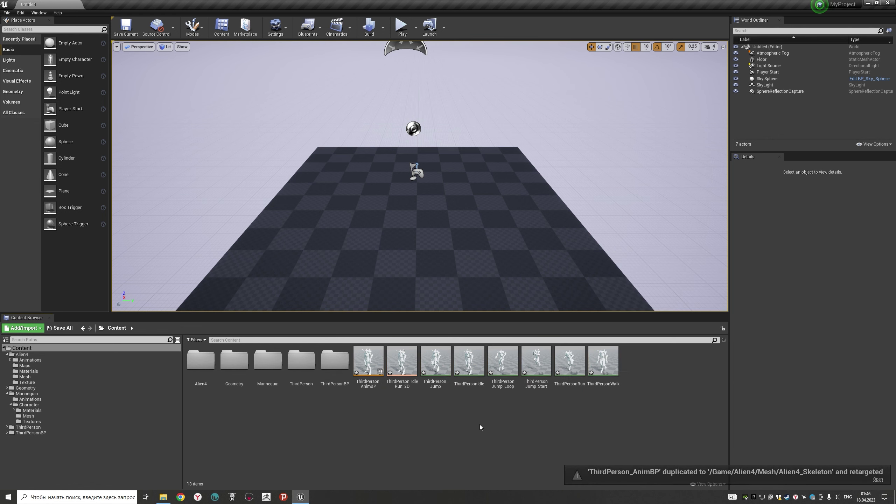
{"action": "left_click", "coordinate": [45, 400]}
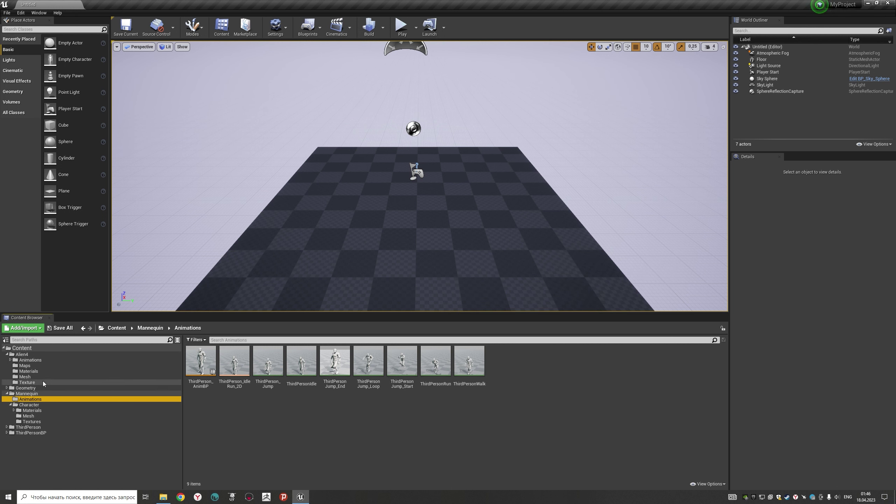
Step: Duplicate ThirdPersonJump_End and retarget the copy to Alien4_Skeleton
{"action": "left_click", "coordinate": [37, 360]}
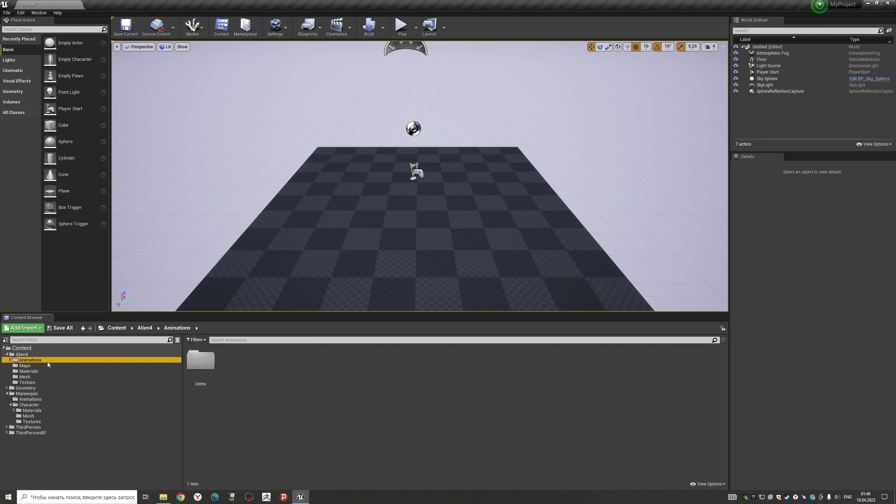
{"action": "left_click", "coordinate": [35, 349]}
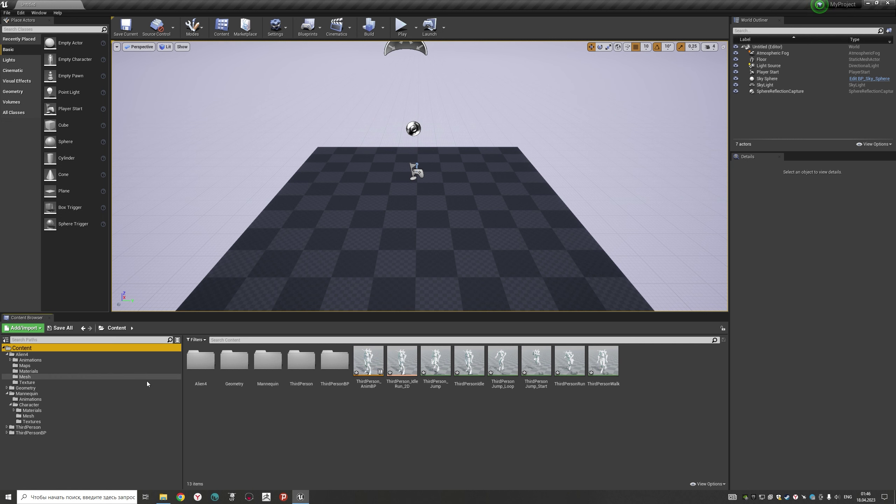
{"action": "left_click", "coordinate": [56, 401]}
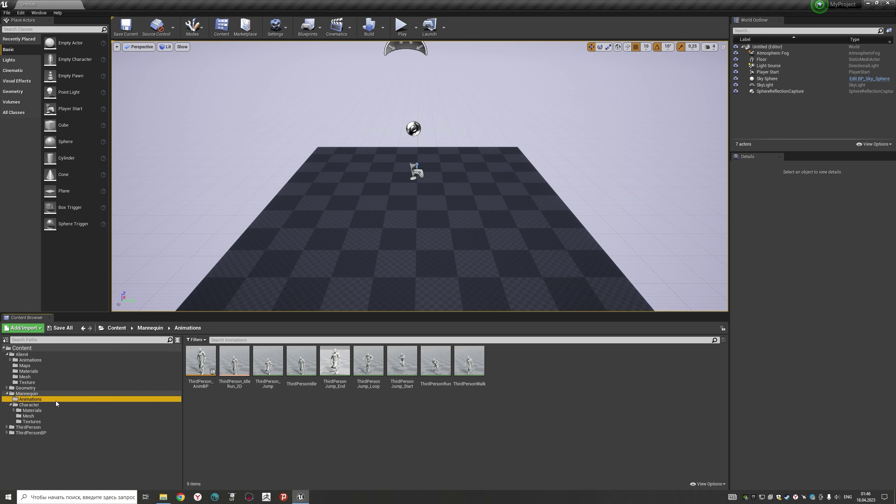
{"action": "right_click", "coordinate": [335, 362]}
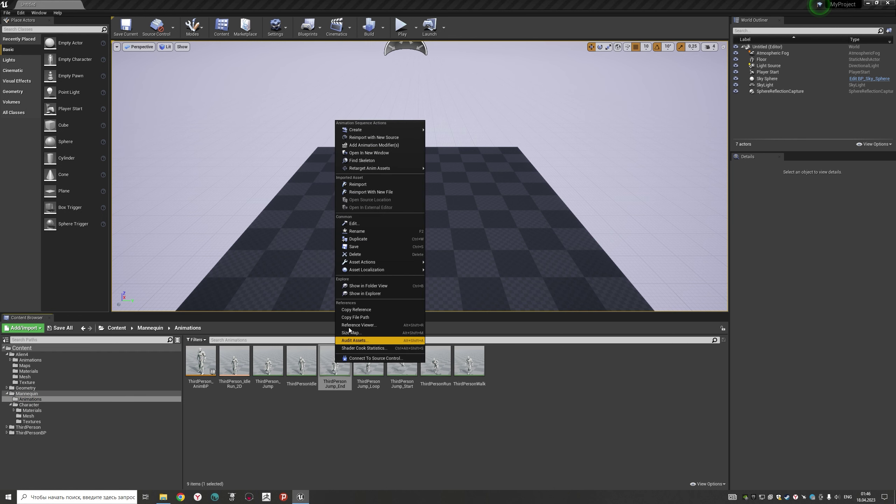
{"action": "mouse_move", "coordinate": [369, 168]}
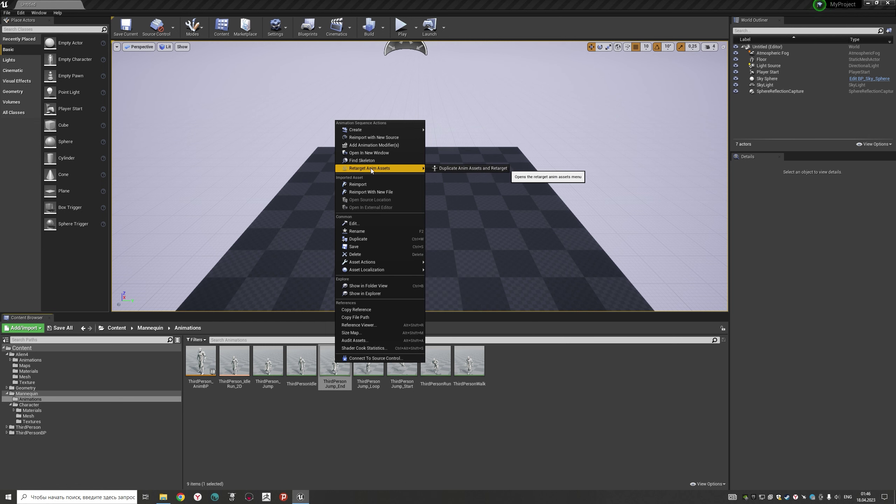
{"action": "left_click", "coordinate": [452, 165]}
{"action": "left_click", "coordinate": [339, 199]}
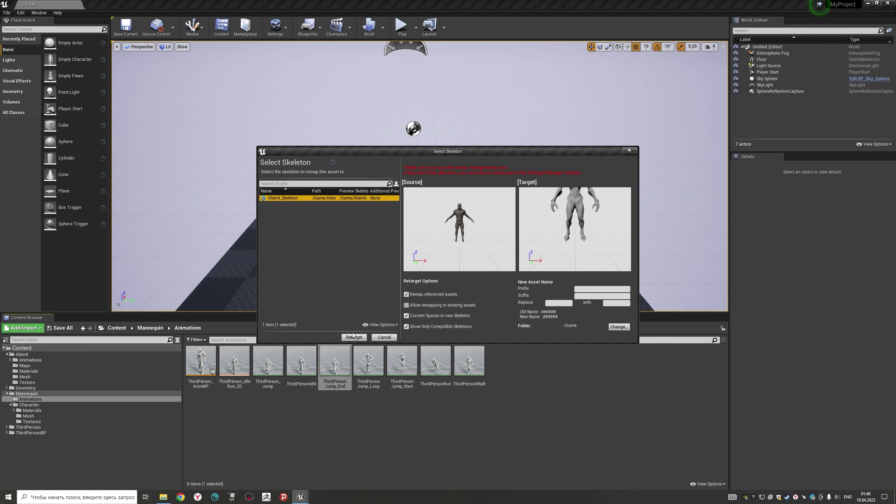
{"action": "left_click", "coordinate": [354, 337]}
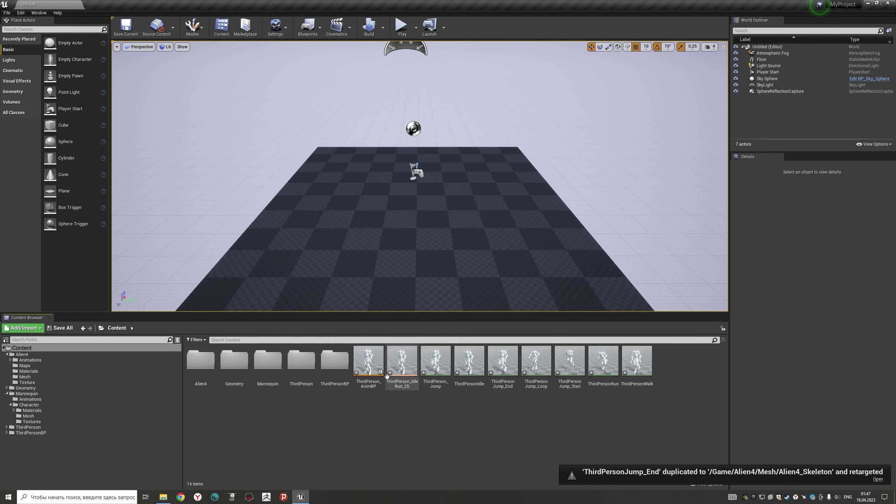
Step: Preview ThirdPerson_Jump on Alien4 and set the pelvis translation retargeting to Animation Scaled
{"action": "double_click", "coordinate": [440, 363]}
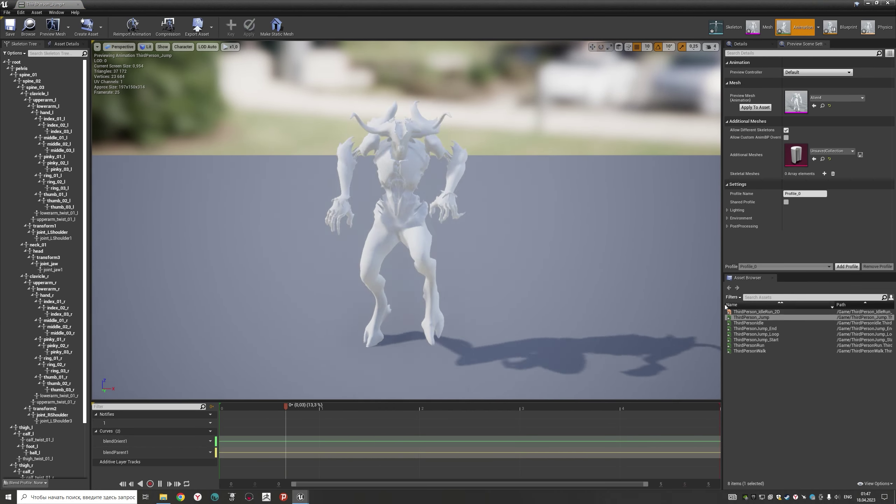
{"action": "left_click", "coordinate": [160, 484]}
{"action": "scroll", "coordinate": [422, 268], "scroll_direction": "up", "scroll_amount": 3}
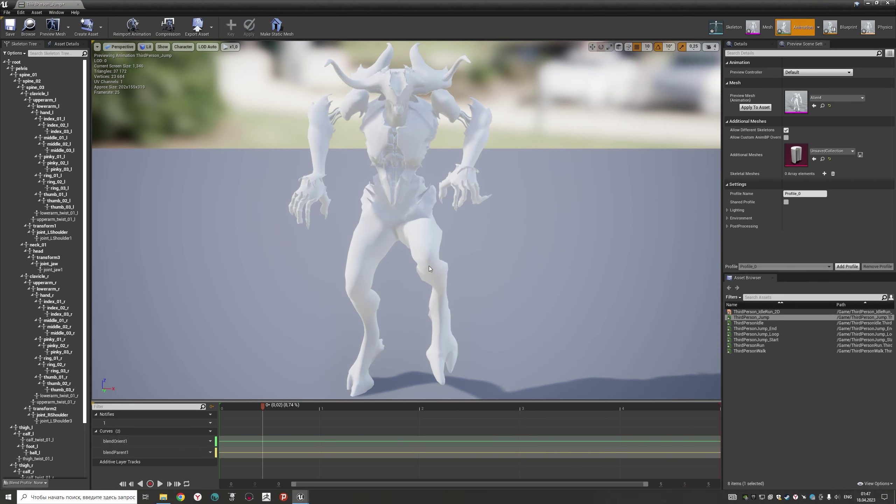
{"action": "left_click_drag", "start_coordinate": [88, 212], "coordinate": [138, 212]}
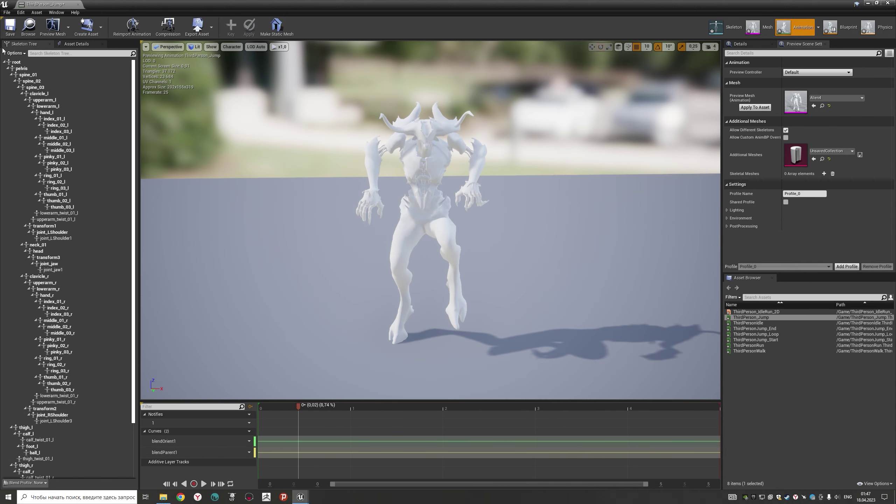
{"action": "left_click", "coordinate": [14, 53]}
{"action": "left_click", "coordinate": [23, 69]}
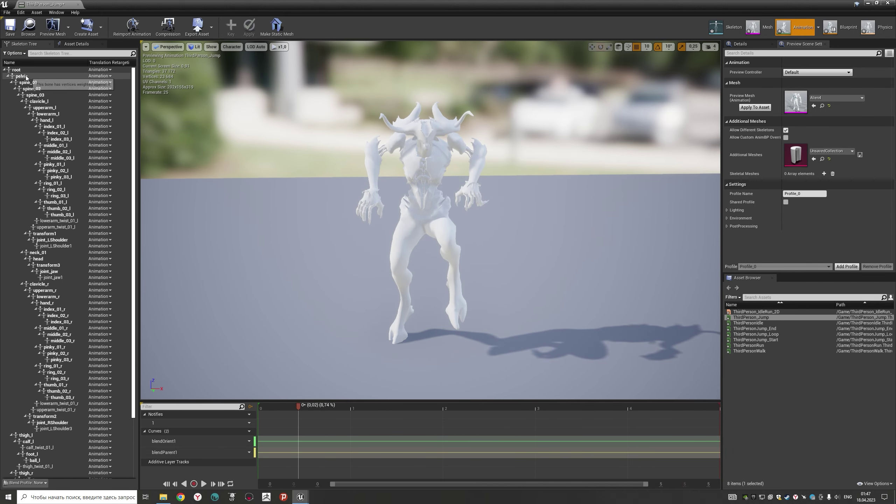
{"action": "left_click", "coordinate": [108, 77]}
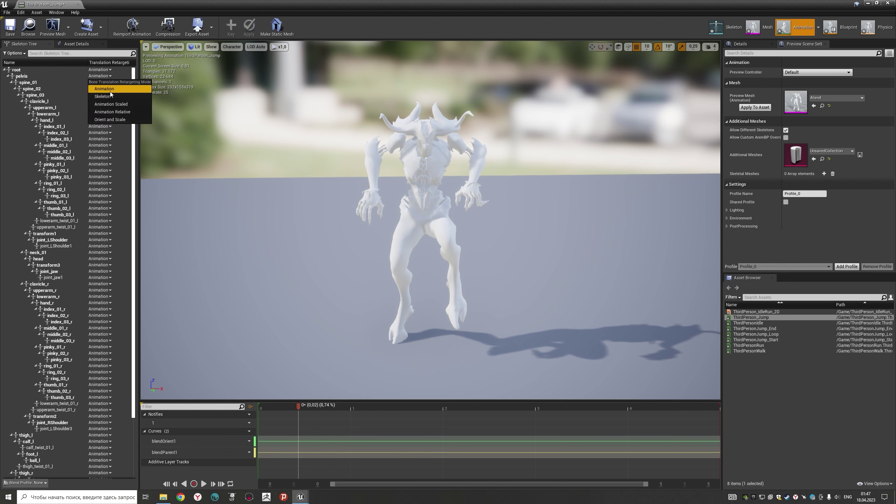
{"action": "left_click", "coordinate": [113, 104]}
Step: Recursively set spine_01 through thigh_twist_01_r to Skeleton translation retargeting
{"action": "left_click", "coordinate": [116, 83]}
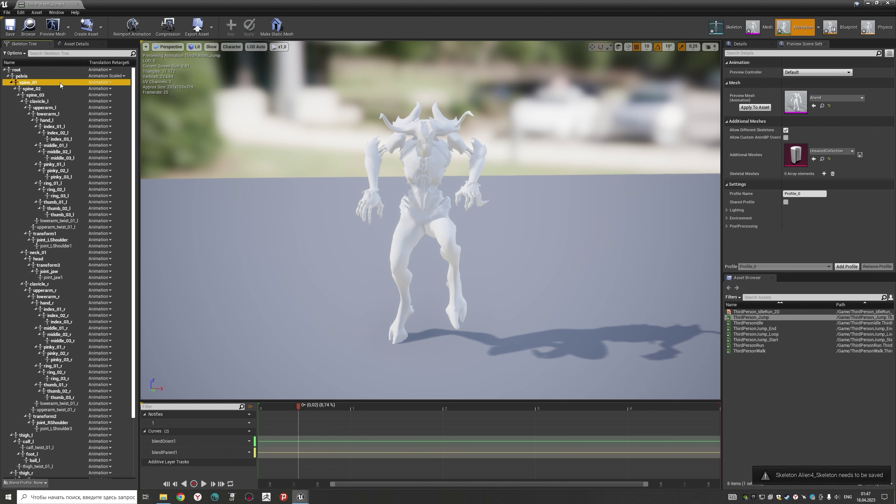
{"action": "scroll", "coordinate": [70, 283], "scroll_direction": "down", "scroll_amount": 5}
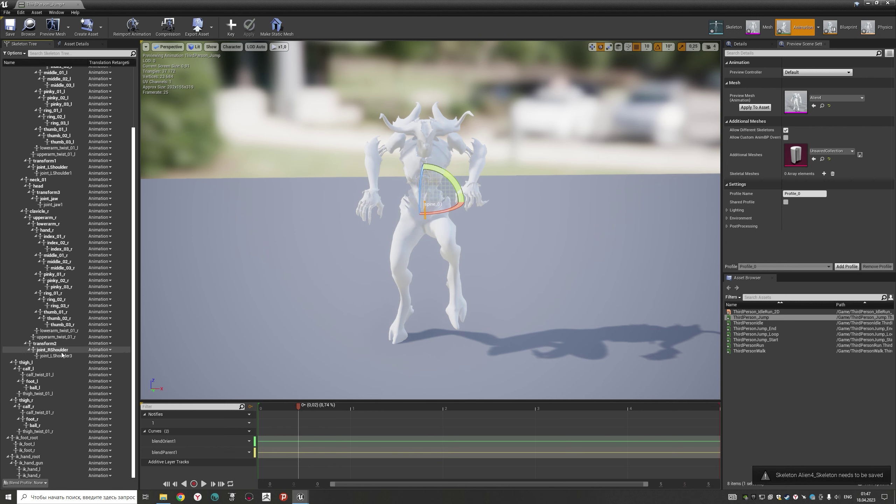
{"action": "left_click", "coordinate": [52, 432], "text": "shift"}
{"action": "right_click", "coordinate": [48, 396]}
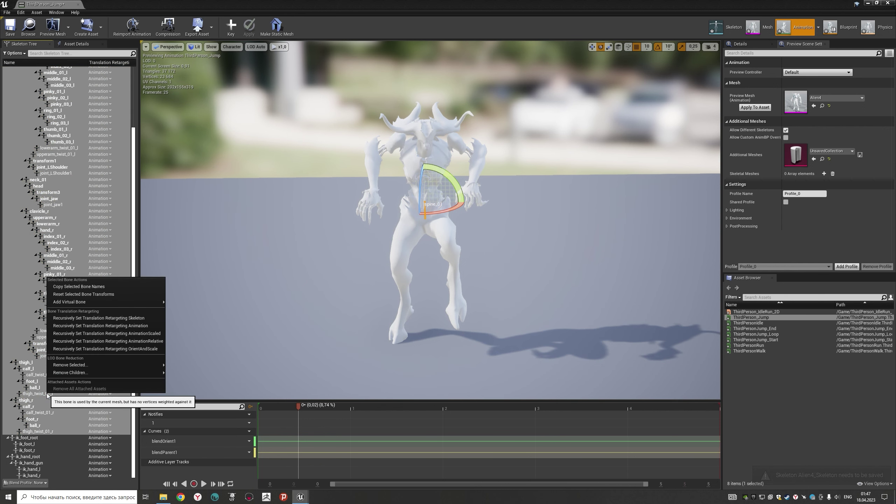
{"action": "left_click", "coordinate": [86, 319]}
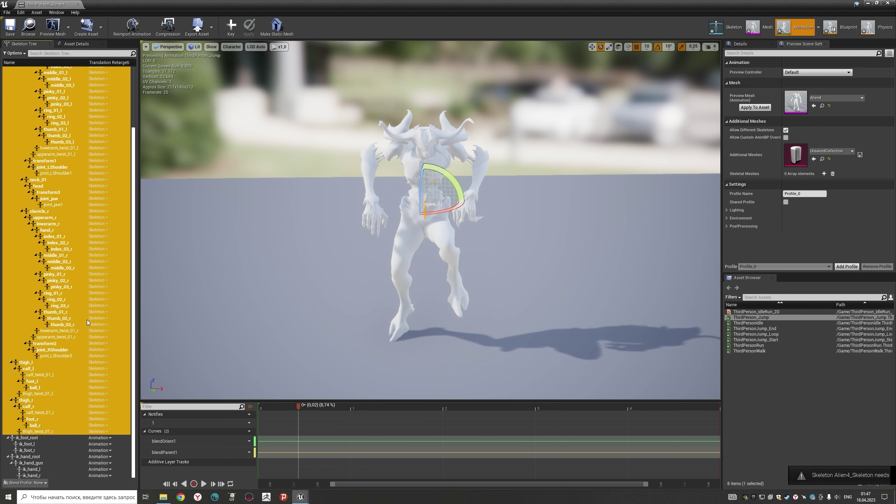
{"action": "mouse_move", "coordinate": [364, 279]}
{"action": "left_mouse_down"}
{"action": "mouse_move", "coordinate": [318, 247]}
{"action": "mouse_move", "coordinate": [458, 244]}
{"action": "mouse_move", "coordinate": [301, 406]}
{"action": "mouse_move", "coordinate": [682, 392]}
{"action": "mouse_move", "coordinate": [350, 377]}
{"action": "mouse_move", "coordinate": [715, 368]}
{"action": "left_mouse_up"}
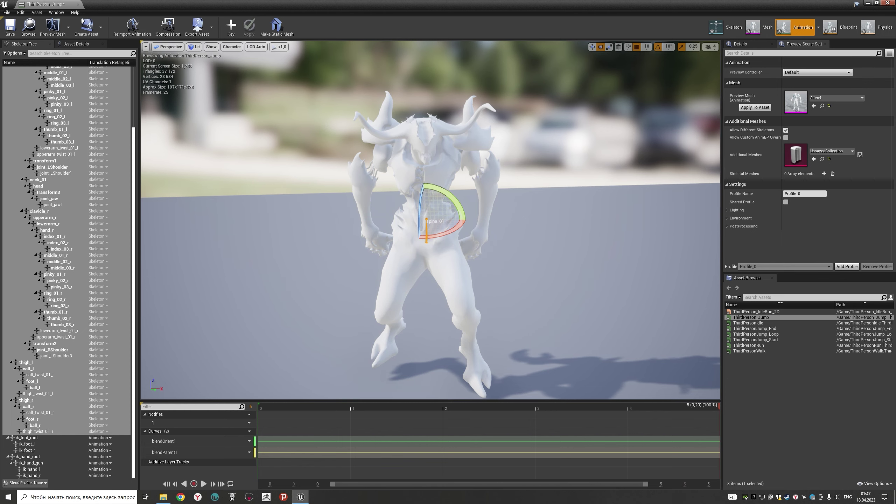
Step: Move all nine ThirdPerson animation assets into the Alien4/Animations/Demo folder
{"action": "left_click", "coordinate": [890, 2]}
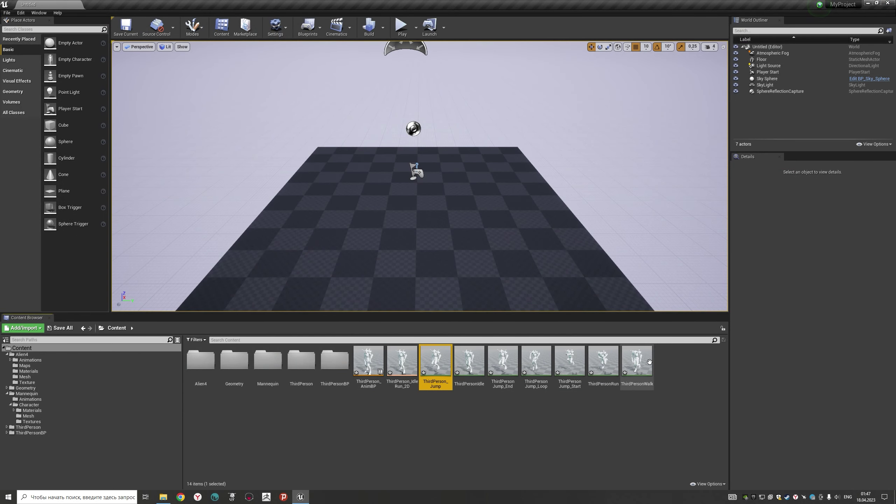
{"action": "left_click", "coordinate": [369, 362]}
{"action": "key", "text": "ctrl+a"}
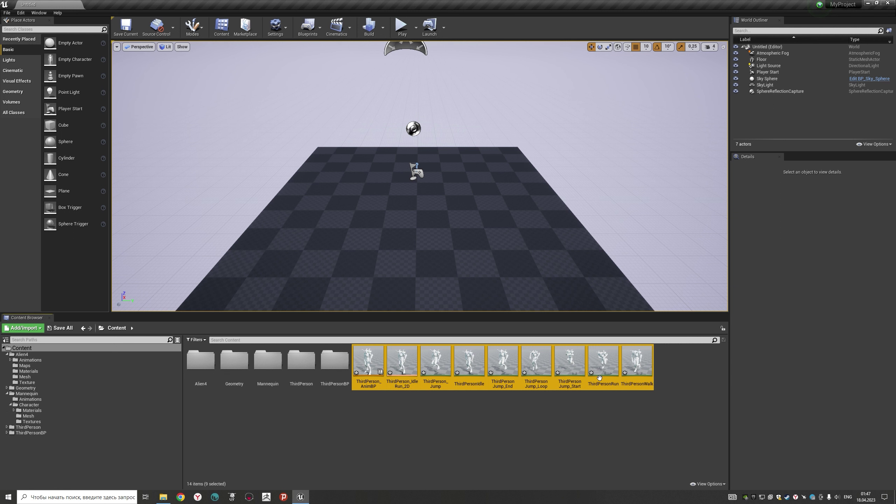
{"action": "left_click_drag", "start_coordinate": [442, 381], "coordinate": [241, 412]}
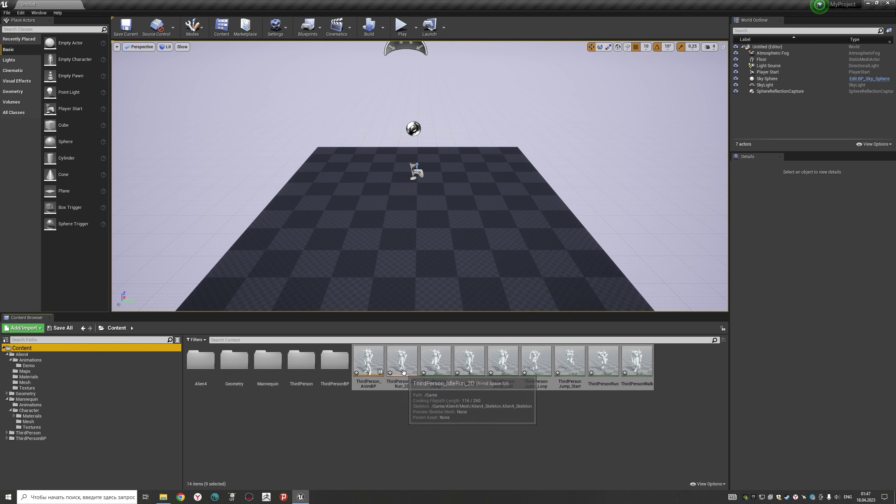
{"action": "left_click_drag", "start_coordinate": [241, 412], "coordinate": [29, 366]}
{"action": "left_click", "coordinate": [49, 377]}
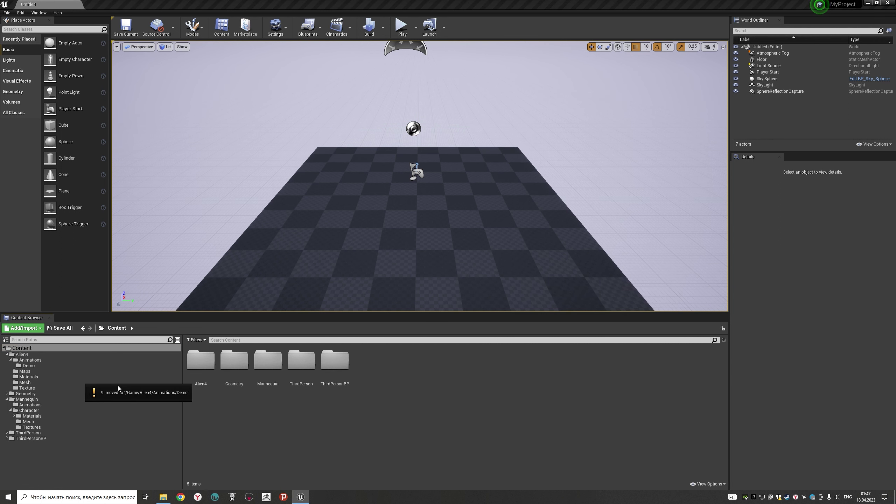
Step: Delete the Geometry through ThirdPersonBP folders, leaving only Alien4 in Content
{"action": "left_click", "coordinate": [26, 360]}
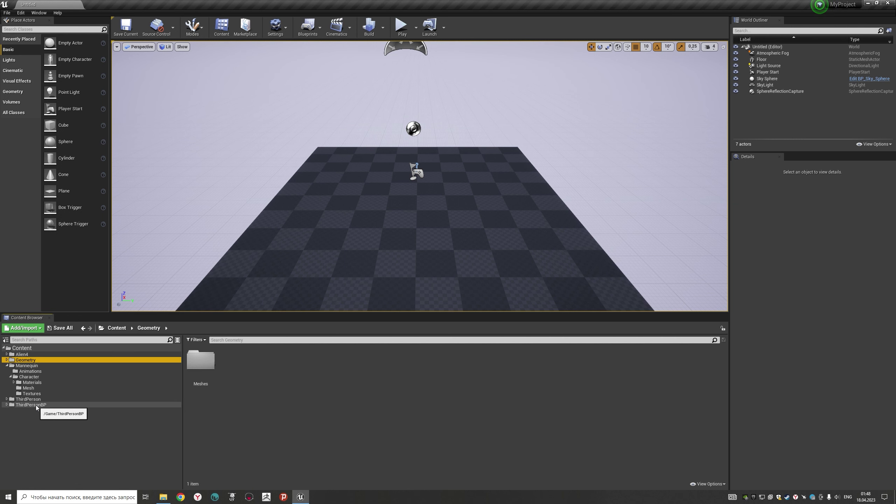
{"action": "left_click", "coordinate": [36, 405], "text": "shift"}
{"action": "right_click", "coordinate": [125, 417]}
{"action": "left_click", "coordinate": [141, 430]}
{"action": "left_click", "coordinate": [405, 360]}
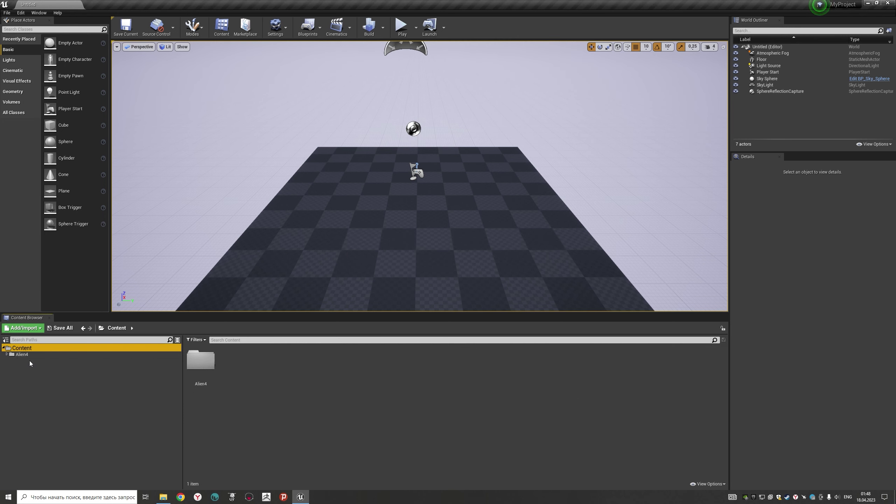
Step: Place the Alien4 mesh from Alien4/Mesh onto the level floor
{"action": "double_click", "coordinate": [200, 364]}
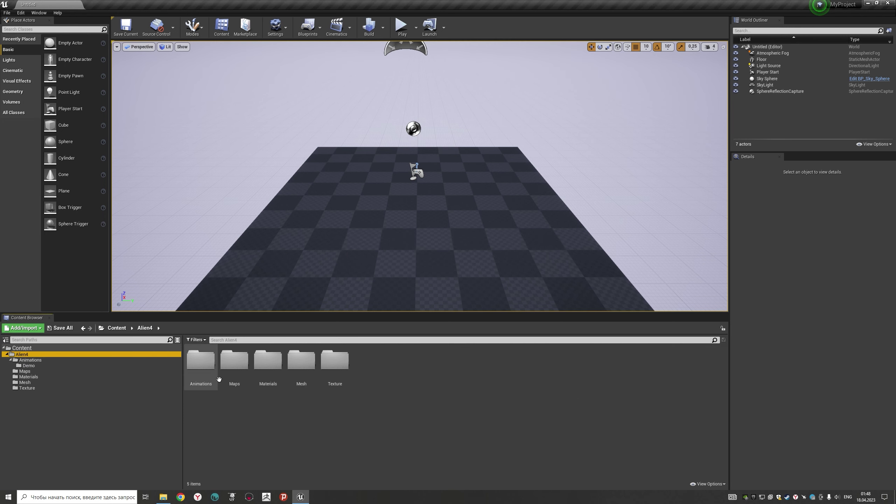
{"action": "left_click_drag", "start_coordinate": [401, 303], "coordinate": [401, 325]}
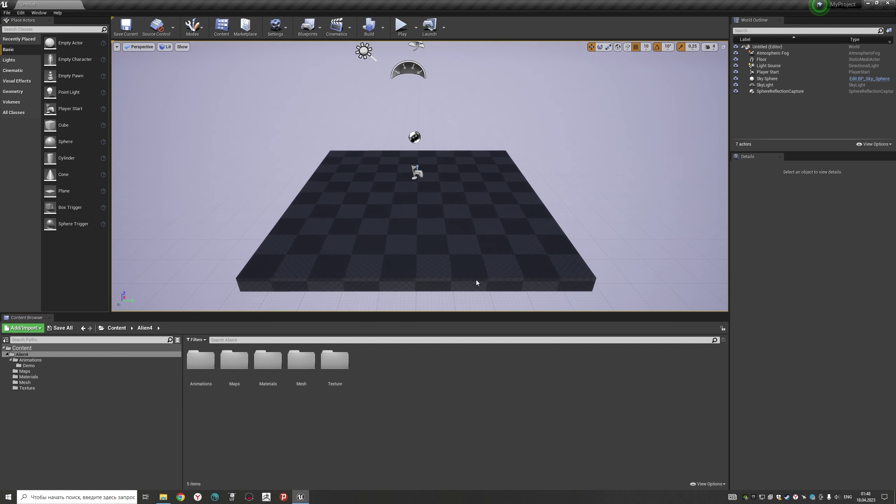
{"action": "double_click", "coordinate": [300, 363]}
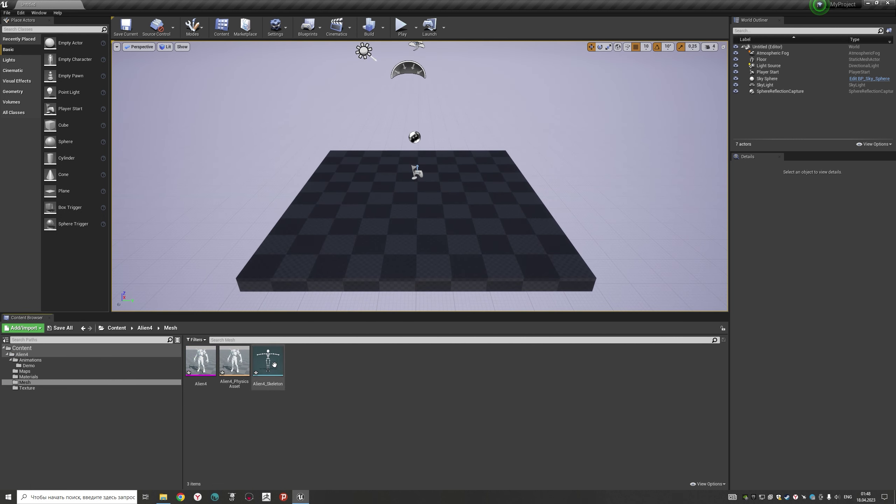
{"action": "left_click_drag", "start_coordinate": [201, 361], "coordinate": [522, 195]}
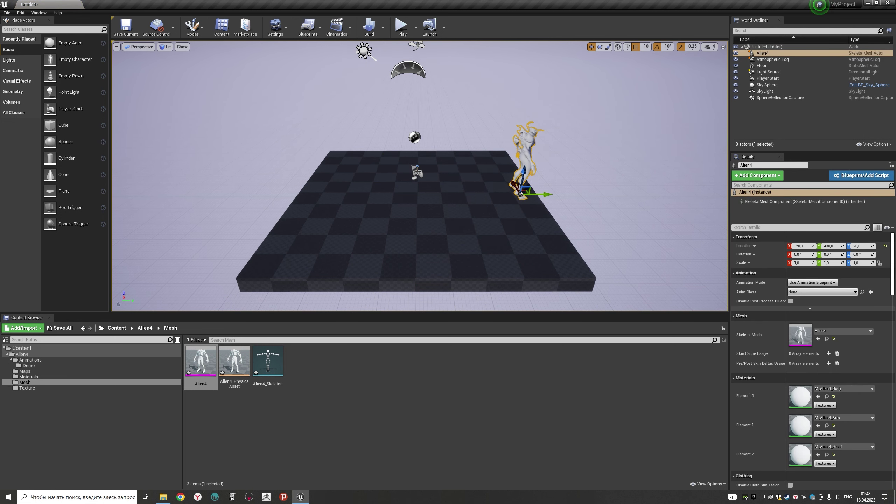
Step: Move the Player Start in front of Alien4 to -20, 690 and turn it -90°
{"action": "left_click", "coordinate": [416, 173]}
{"action": "left_click_drag", "start_coordinate": [438, 175], "coordinate": [541, 181]}
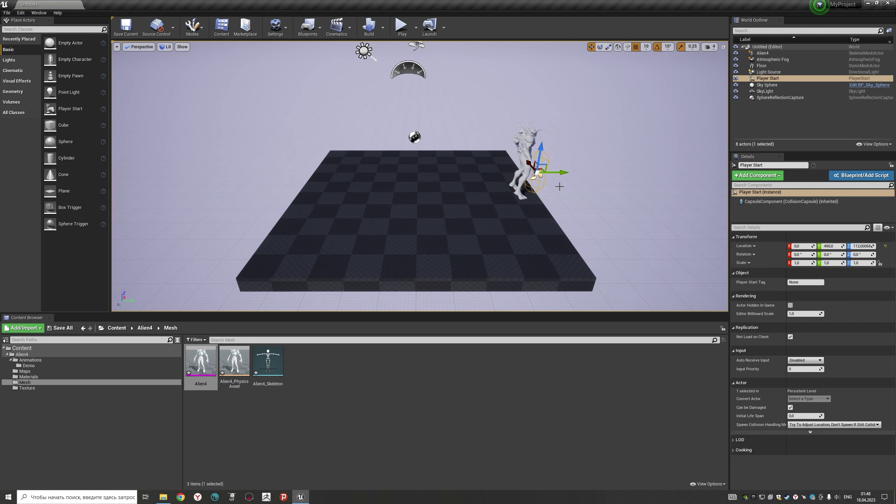
{"action": "key", "text": "f"}
{"action": "scroll", "coordinate": [420, 191], "scroll_direction": "down", "scroll_amount": 5}
{"action": "mouse_move", "coordinate": [494, 212]}
{"action": "left_mouse_down", "text": "alt"}
{"action": "mouse_move", "coordinate": [388, 177]}
{"action": "mouse_move", "coordinate": [425, 209]}
{"action": "mouse_move", "coordinate": [423, 201]}
{"action": "left_mouse_up", "text": "alt"}
{"action": "left_click", "coordinate": [601, 50]}
{"action": "key", "text": "w"}
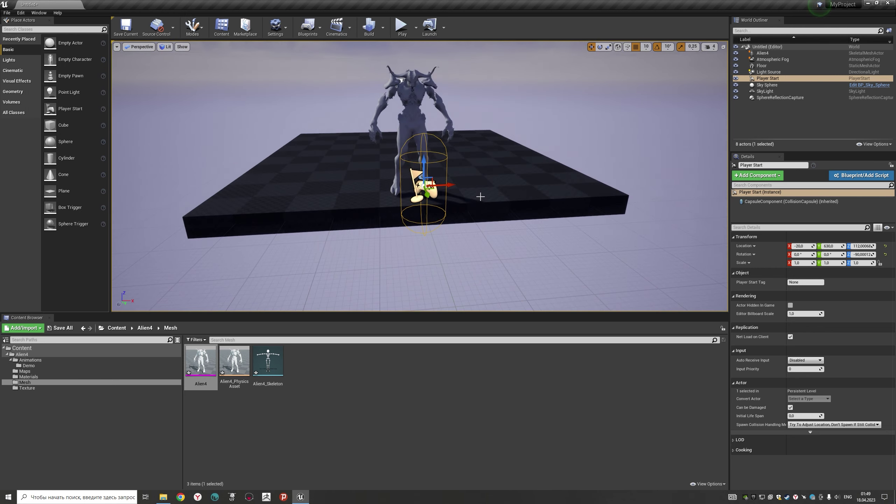
Step: Play the level to test Alien4 beside the Player Start
{"action": "left_click_drag", "start_coordinate": [456, 314], "coordinate": [456, 390]}
{"action": "double_click", "coordinate": [773, 59]}
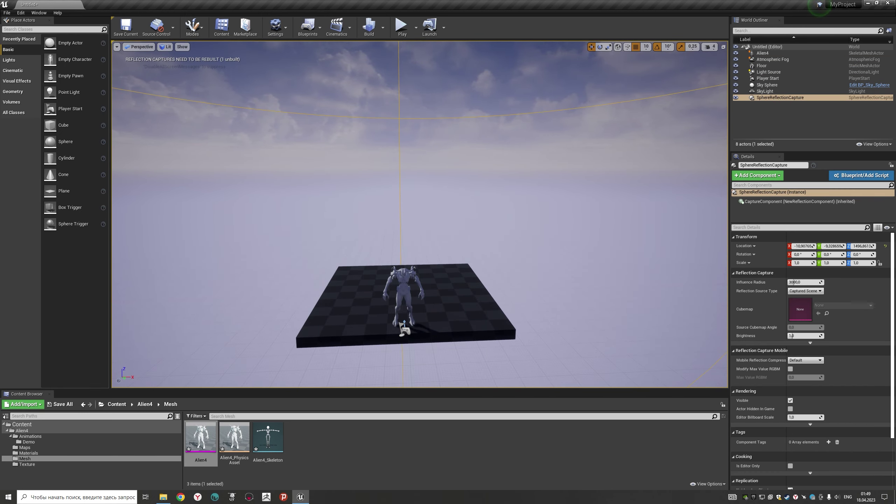
{"action": "left_click", "coordinate": [401, 26]}
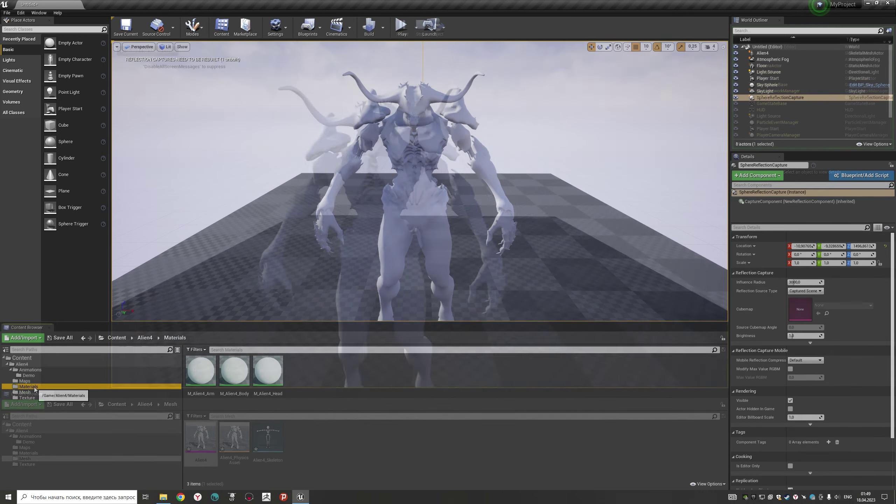
{"action": "double_click", "coordinate": [200, 386]}
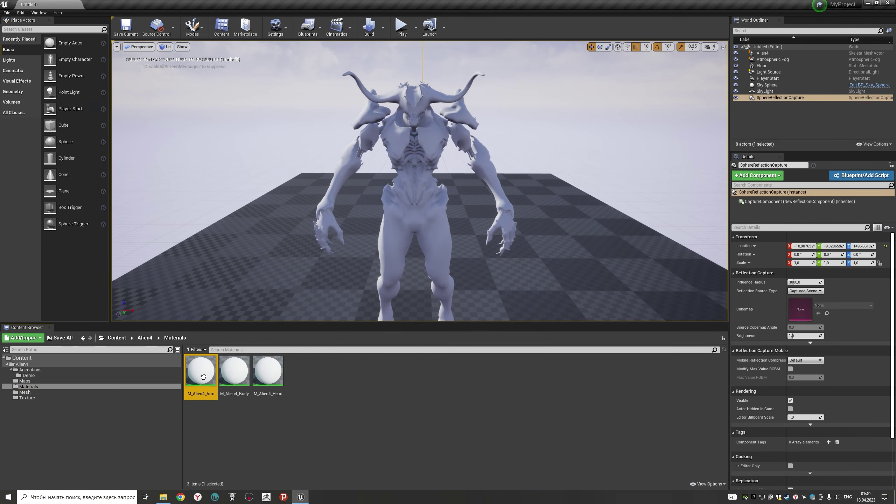
Step: Delete the placeholder Param node from the M_Alien4_Arm material graph
{"action": "left_click", "coordinate": [877, 3]}
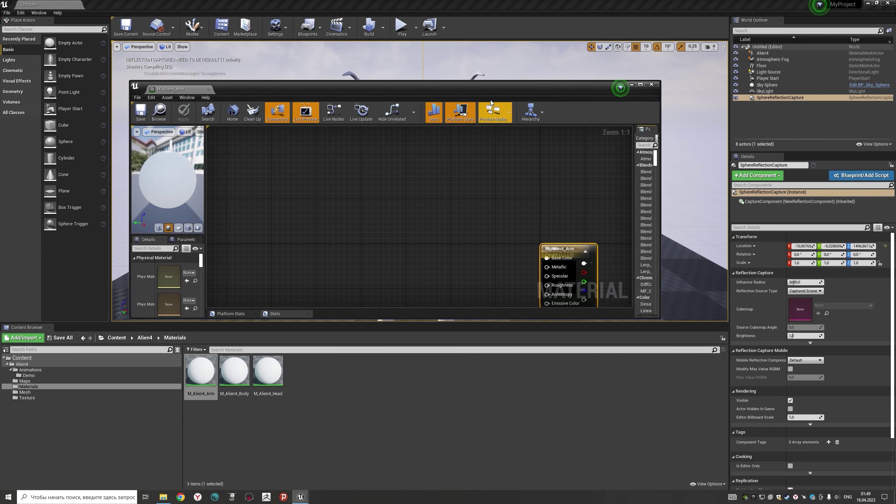
{"action": "left_click_drag", "start_coordinate": [490, 91], "coordinate": [475, 45]}
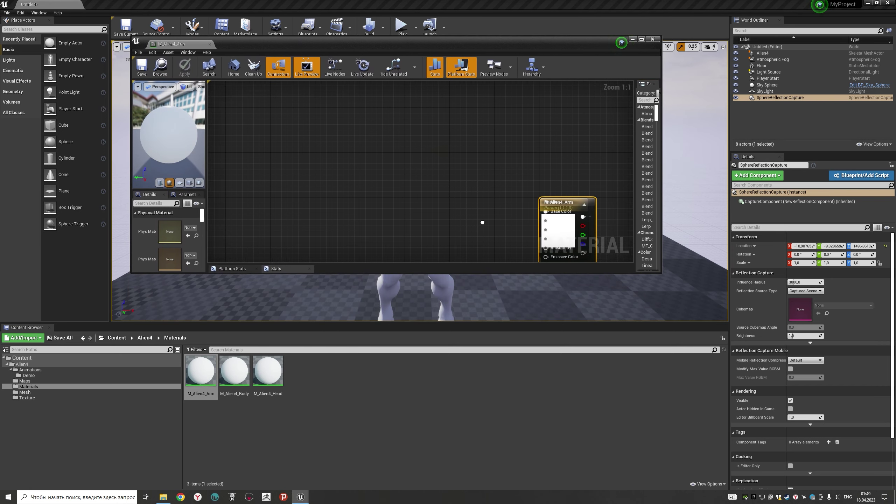
{"action": "right_click_drag", "start_coordinate": [482, 222], "coordinate": [314, 134]}
{"action": "left_click_drag", "start_coordinate": [394, 141], "coordinate": [394, 113]}
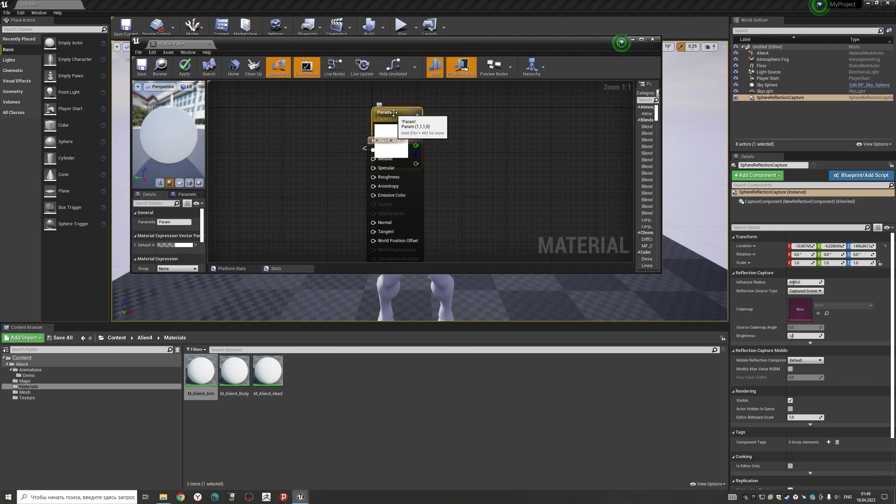
{"action": "key", "text": "Delete"}
{"action": "key", "text": "Home"}
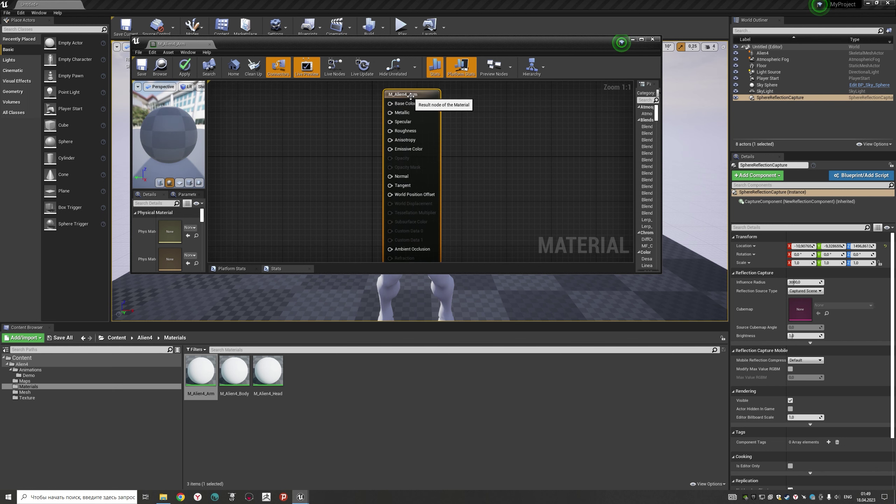
{"action": "left_click", "coordinate": [434, 277]}
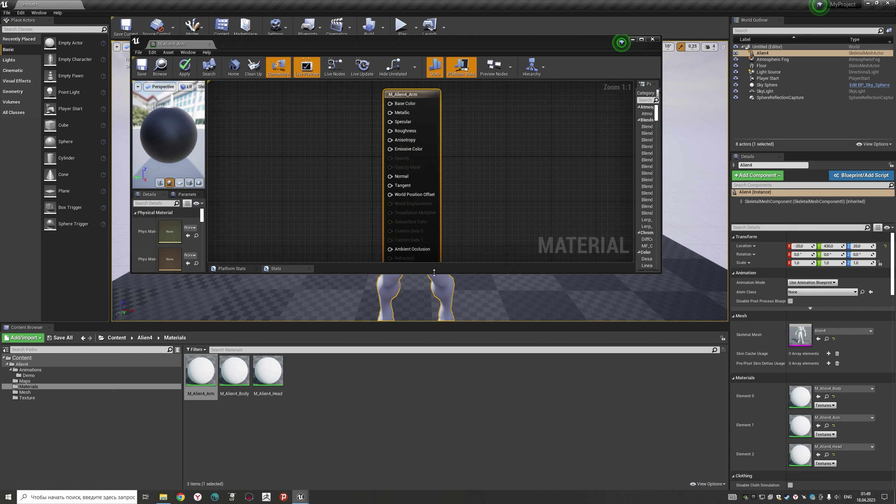
{"action": "left_click_drag", "start_coordinate": [434, 272], "coordinate": [431, 318]}
{"action": "left_click", "coordinate": [141, 398]}
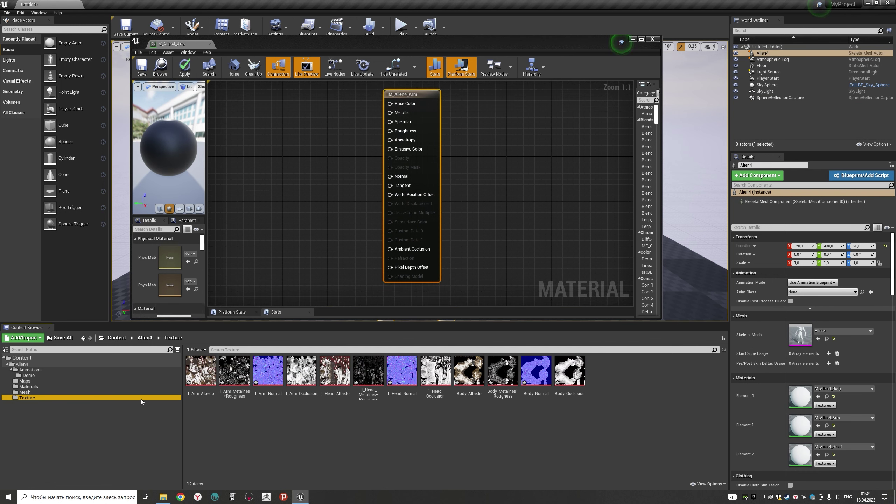
Step: Wire 1_Arm_Albedo to Base Color and the metalness-roughness texture to Metallic and Roughness
{"action": "left_click_drag", "start_coordinate": [199, 376], "coordinate": [247, 99]}
{"action": "left_click_drag", "start_coordinate": [308, 109], "coordinate": [390, 103]}
{"action": "left_click_drag", "start_coordinate": [234, 371], "coordinate": [523, 106]}
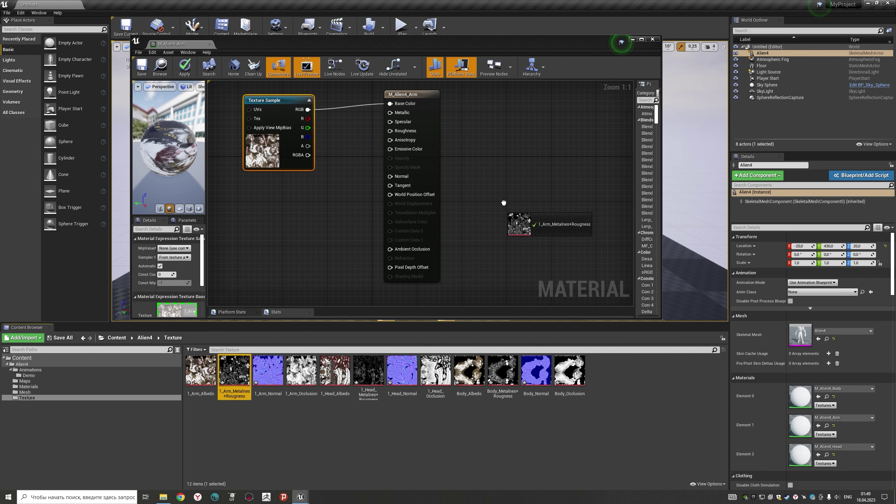
{"action": "left_click_drag", "start_coordinate": [390, 113], "coordinate": [583, 116]}
{"action": "left_click_drag", "start_coordinate": [581, 154], "coordinate": [398, 133]}
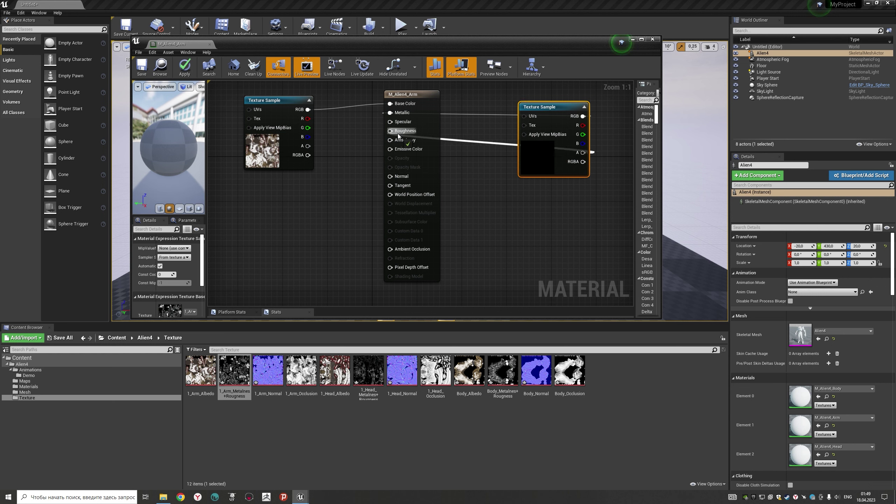
Step: Connect 1_Arm_Normal to Normal and 1_Arm_Occlusion to Ambient Occlusion, then save M_Alien4_Arm
{"action": "left_click_drag", "start_coordinate": [270, 365], "coordinate": [252, 212]}
{"action": "left_click_drag", "start_coordinate": [312, 223], "coordinate": [391, 176]}
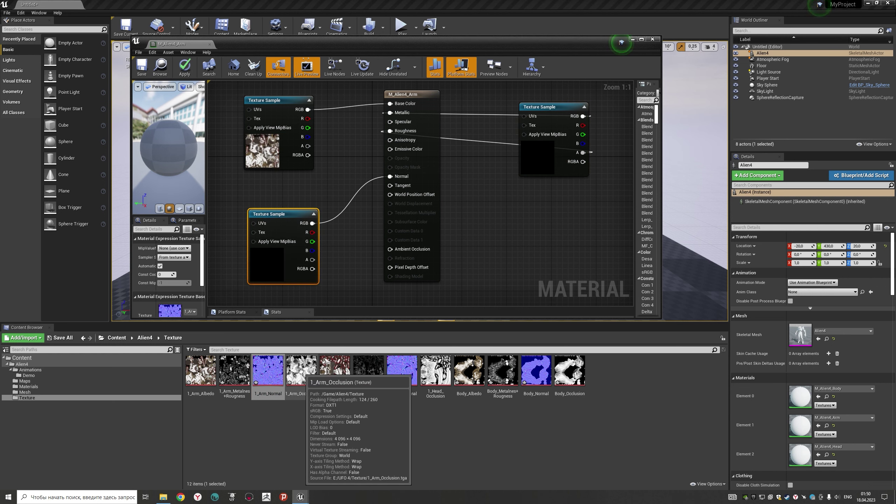
{"action": "left_click_drag", "start_coordinate": [302, 371], "coordinate": [542, 221]}
{"action": "left_click_drag", "start_coordinate": [603, 237], "coordinate": [390, 249]}
{"action": "left_click_drag", "start_coordinate": [571, 219], "coordinate": [550, 212]}
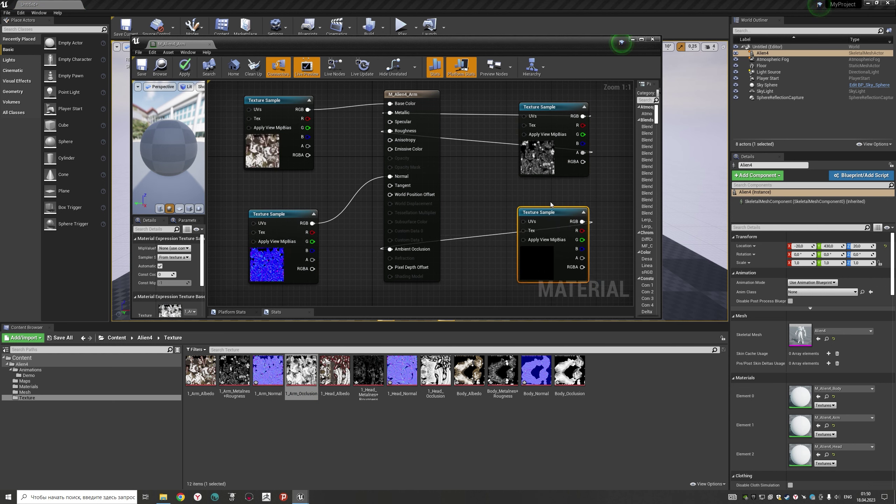
{"action": "left_click", "coordinate": [146, 71]}
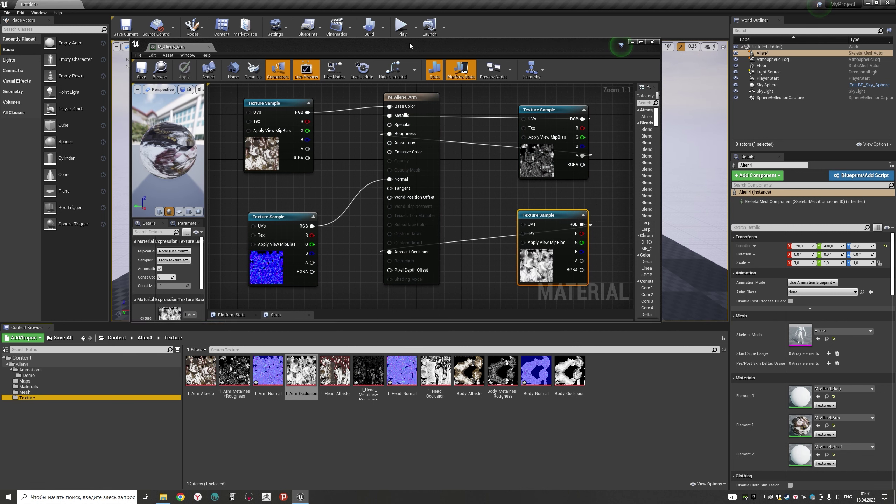
{"action": "mouse_move", "coordinate": [410, 41]}
{"action": "left_mouse_down"}
{"action": "mouse_move", "coordinate": [416, 246]}
{"action": "mouse_move", "coordinate": [400, 74]}
{"action": "left_mouse_up"}
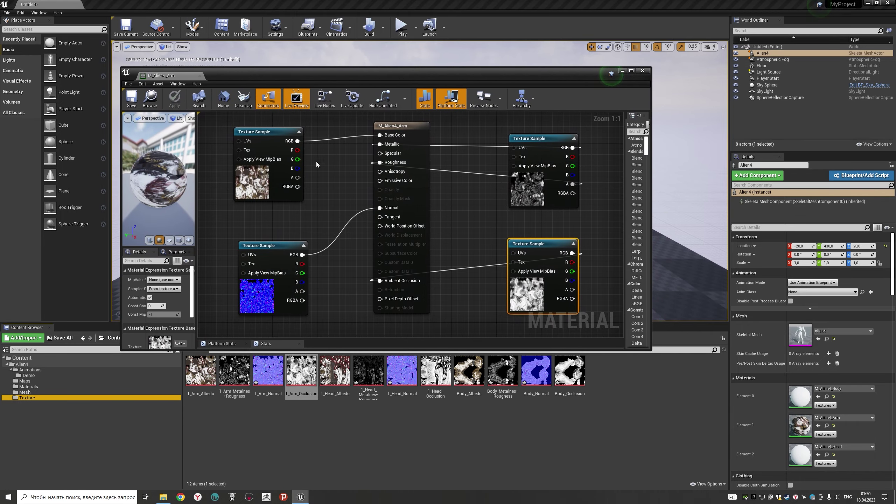
Step: Remove the placeholder Param nodes from M_Alien4_Body and M_Alien4_Head
{"action": "left_click", "coordinate": [42, 388]}
{"action": "double_click", "coordinate": [242, 373]}
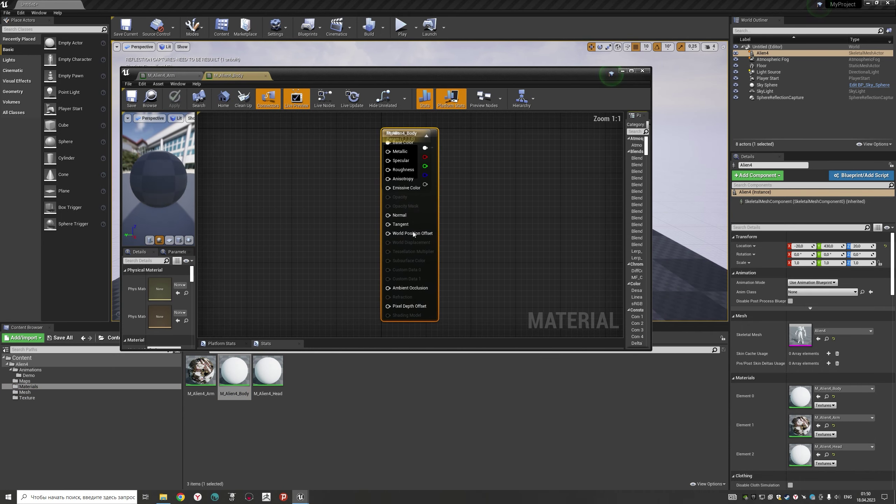
{"action": "left_click_drag", "start_coordinate": [404, 169], "coordinate": [404, 135]}
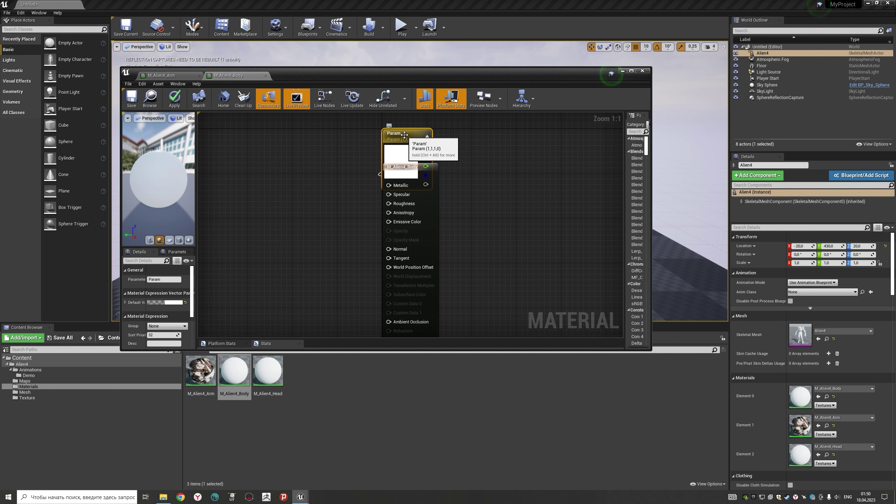
{"action": "key", "text": "Delete"}
{"action": "double_click", "coordinate": [265, 368]}
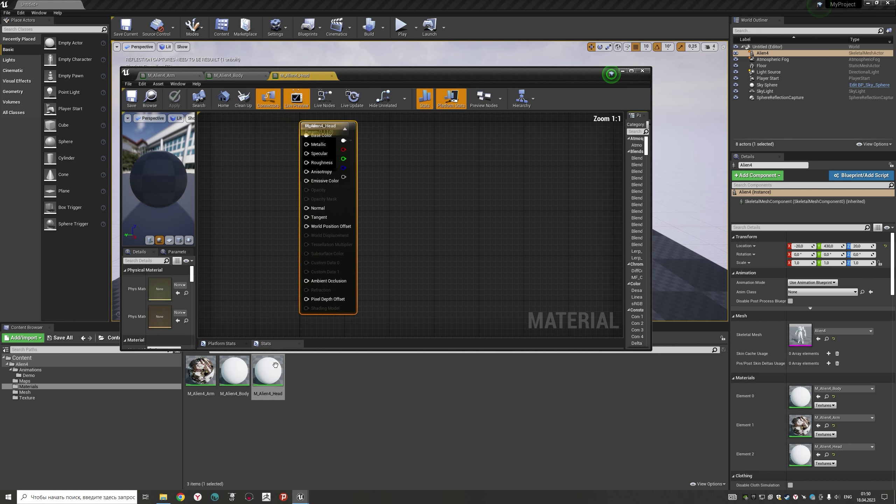
{"action": "left_click", "coordinate": [403, 135]}
{"action": "key", "text": "Delete"}
Step: Wire the head albedo, metalness-roughness, normal and occlusion textures into M_Alien4_Head and save it
{"action": "left_click", "coordinate": [27, 397]}
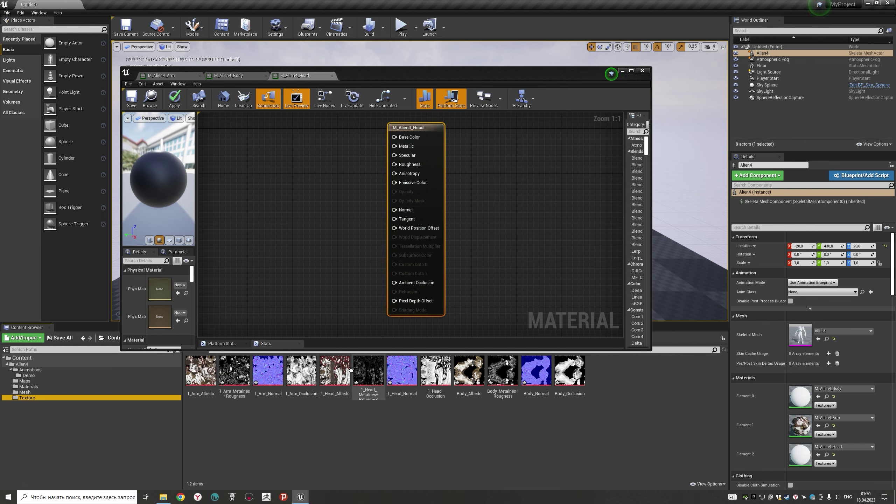
{"action": "left_click_drag", "start_coordinate": [350, 369], "coordinate": [247, 143]}
{"action": "left_click_drag", "start_coordinate": [308, 154], "coordinate": [394, 137]}
{"action": "left_click_drag", "start_coordinate": [368, 370], "coordinate": [526, 140]}
{"action": "left_click_drag", "start_coordinate": [583, 149], "coordinate": [394, 147]}
{"action": "left_click_drag", "start_coordinate": [584, 184], "coordinate": [395, 165]}
{"action": "left_click_drag", "start_coordinate": [402, 371], "coordinate": [247, 277]}
{"action": "left_click_drag", "start_coordinate": [304, 287], "coordinate": [334, 277]}
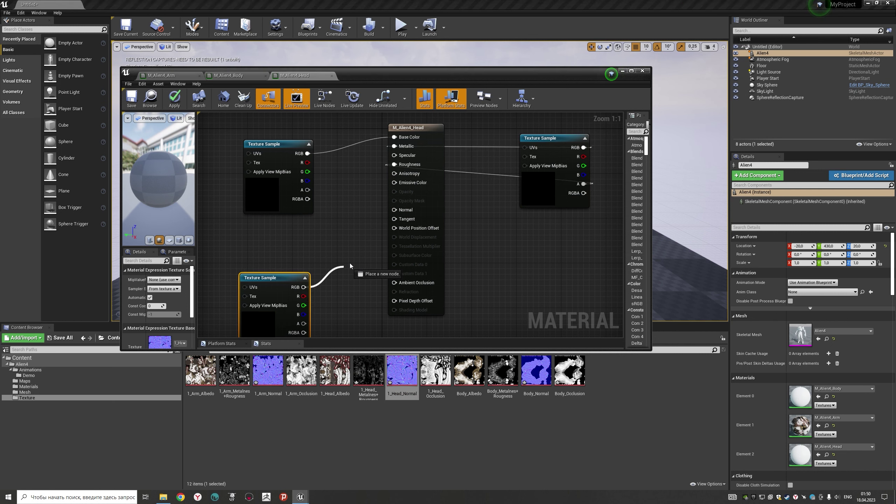
{"action": "mouse_move", "coordinate": [436, 370]}
{"action": "left_mouse_down"}
{"action": "mouse_move", "coordinate": [551, 267]}
{"action": "mouse_move", "coordinate": [395, 283]}
{"action": "left_mouse_up"}
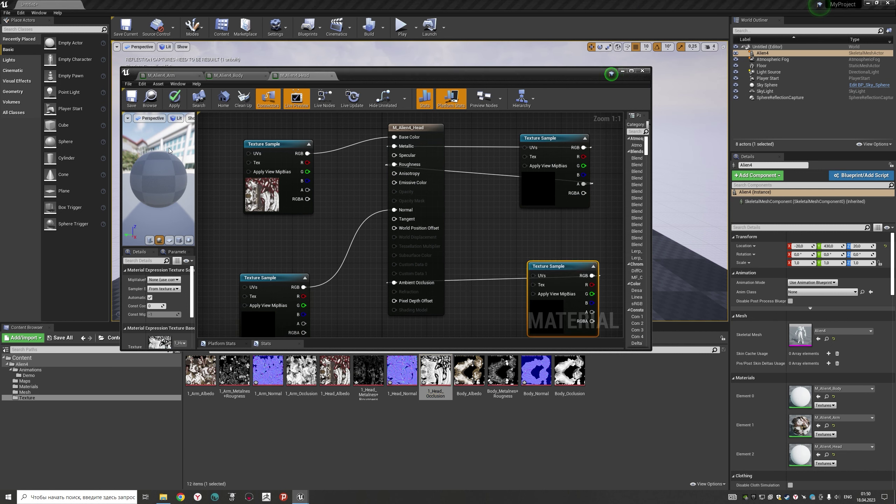
{"action": "key", "text": "ctrl+s"}
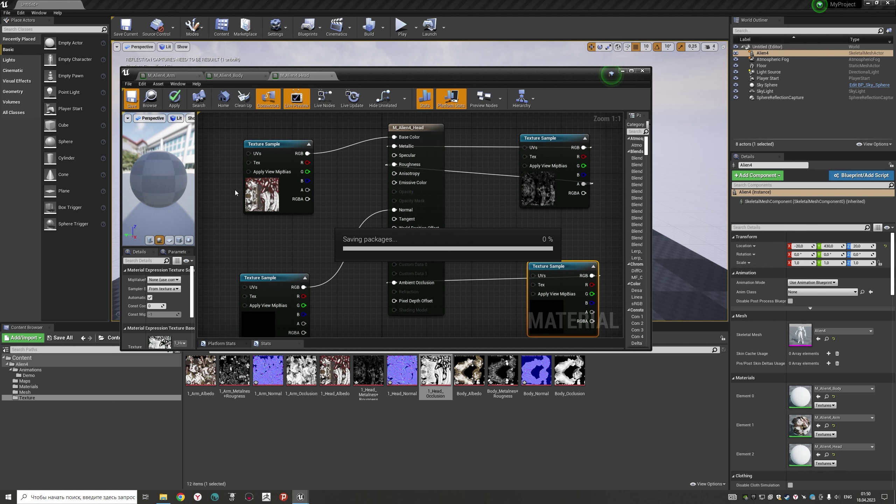
Step: Wire Body_Albedo to Base Color and the body metalness-roughness texture to Metallic and Roughness
{"action": "left_click", "coordinate": [229, 75]}
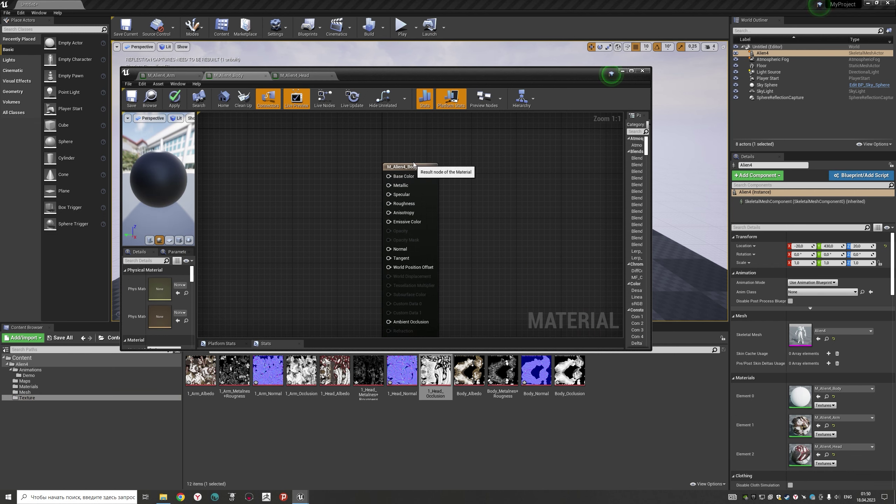
{"action": "left_click_drag", "start_coordinate": [470, 370], "coordinate": [244, 140]}
{"action": "left_click_drag", "start_coordinate": [307, 152], "coordinate": [394, 142]}
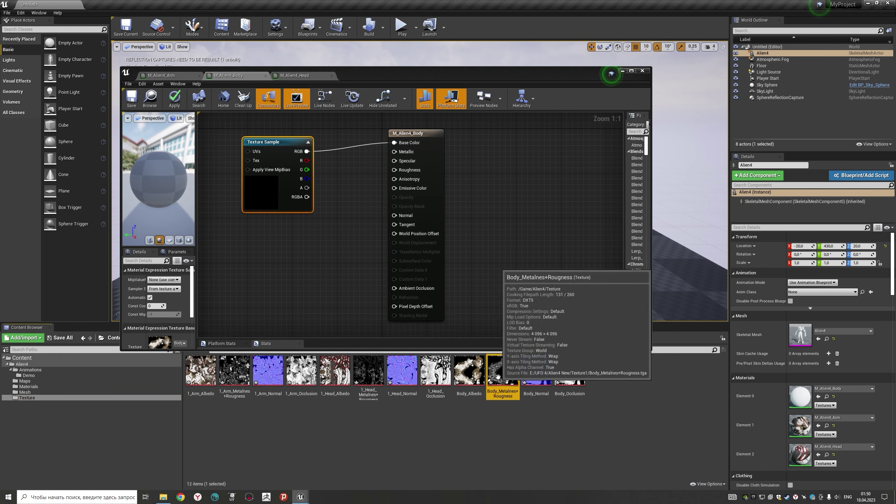
{"action": "left_click_drag", "start_coordinate": [502, 370], "coordinate": [515, 150]}
{"action": "left_click_drag", "start_coordinate": [577, 161], "coordinate": [394, 152]}
{"action": "mouse_move", "coordinate": [577, 197]}
{"action": "left_mouse_down"}
{"action": "mouse_move", "coordinate": [443, 189]}
{"action": "mouse_move", "coordinate": [404, 170]}
{"action": "left_mouse_up"}
{"action": "left_click_drag", "start_coordinate": [537, 371], "coordinate": [253, 262]}
Step: Connect Body_Normal to Normal and Body_Occlusion to Ambient Occlusion, then save M_Alien4_Body
{"action": "left_click_drag", "start_coordinate": [316, 272], "coordinate": [394, 216]}
{"action": "left_click_drag", "start_coordinate": [570, 371], "coordinate": [534, 257]}
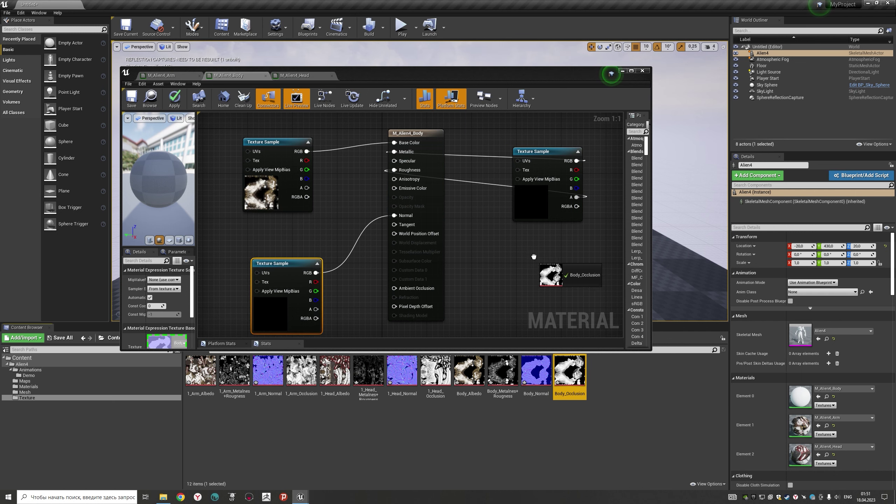
{"action": "left_click_drag", "start_coordinate": [597, 267], "coordinate": [394, 288]}
{"action": "left_click", "coordinate": [131, 99]}
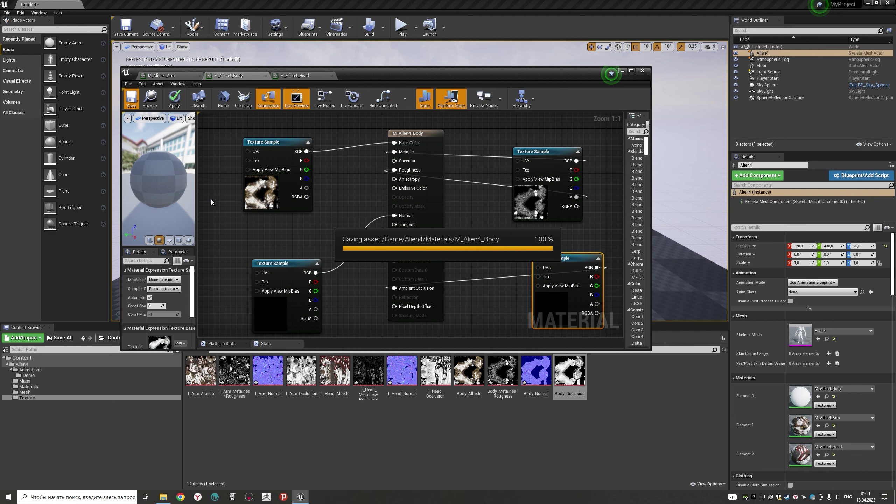
{"action": "left_click", "coordinate": [643, 71]}
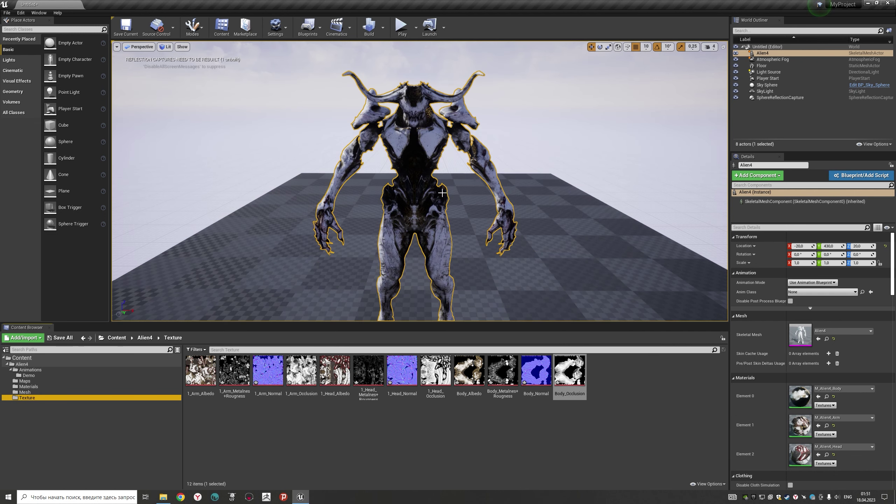
{"action": "left_click", "coordinate": [409, 194]}
{"action": "scroll", "coordinate": [408, 194], "scroll_direction": "down", "scroll_amount": 4}
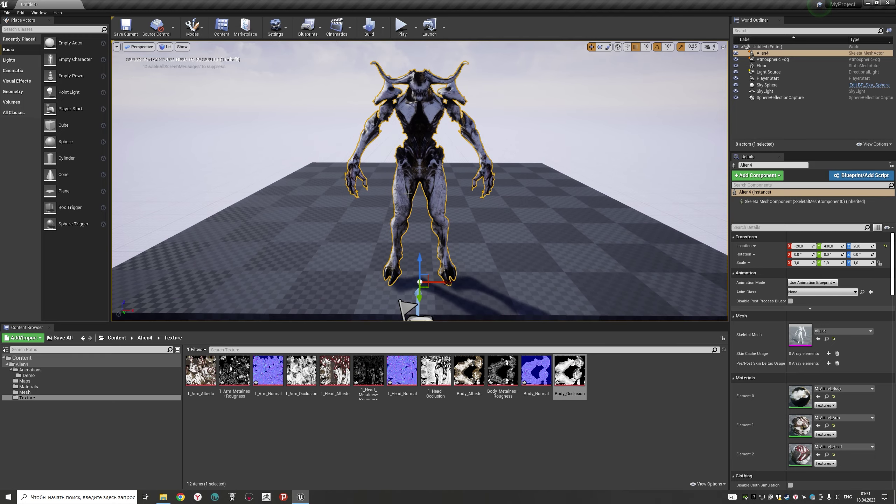
Step: Enlarge the viewport and fly the camera around Alien4, inspecting its head spikes and chest close up
{"action": "left_click_drag", "start_coordinate": [411, 187], "coordinate": [410, 186], "text": "alt"}
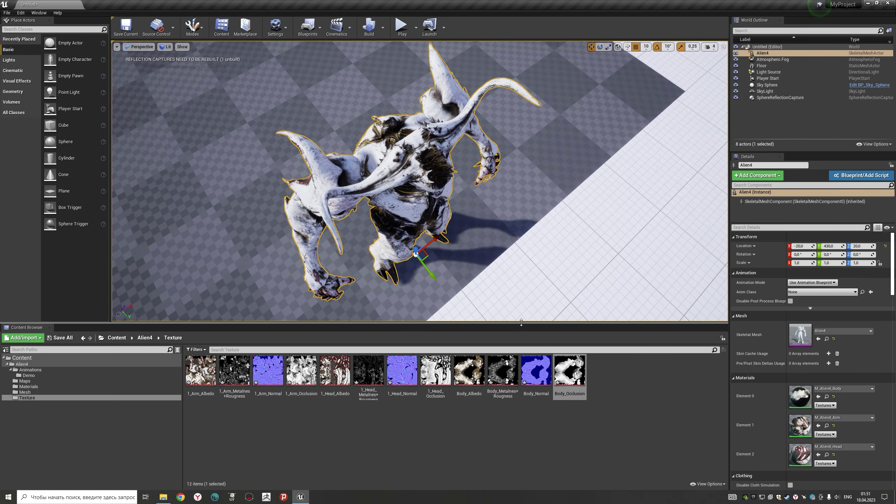
{"action": "left_click_drag", "start_coordinate": [515, 324], "coordinate": [515, 402]}
{"action": "left_click", "coordinate": [710, 47]}
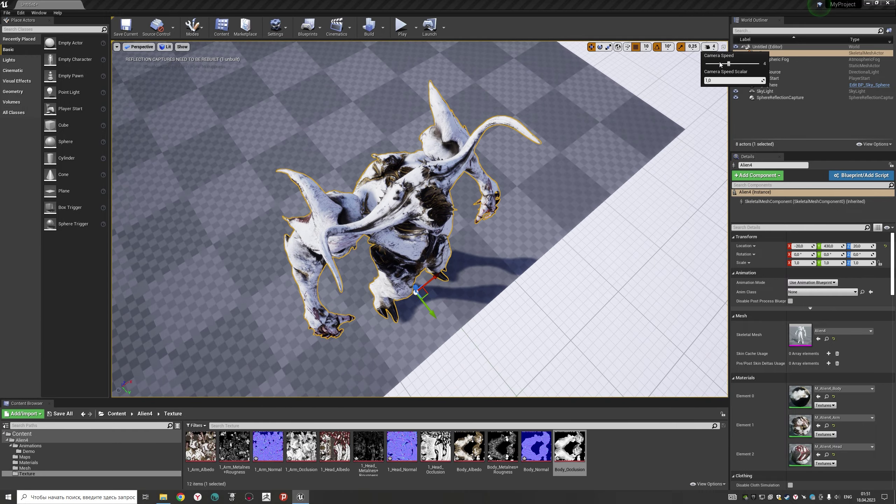
{"action": "right_click_drag", "start_coordinate": [600, 142], "coordinate": [600, 141]}
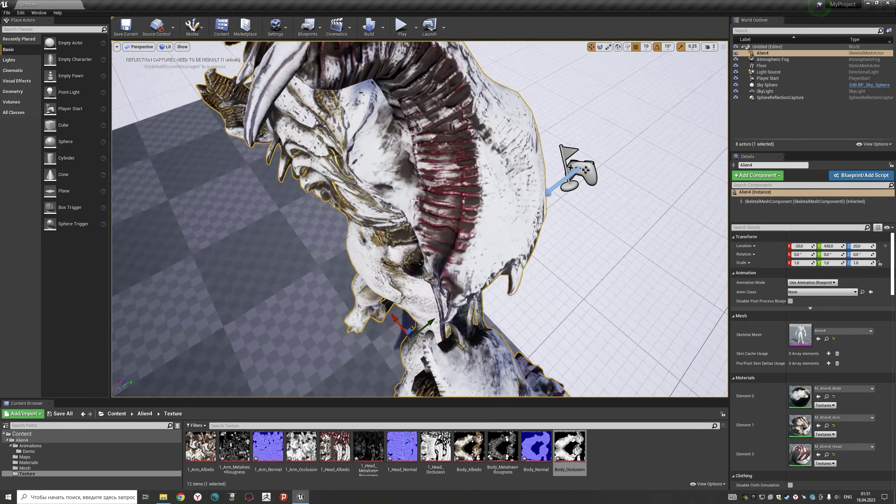
{"action": "right_click_drag", "start_coordinate": [419, 219], "coordinate": [419, 204]}
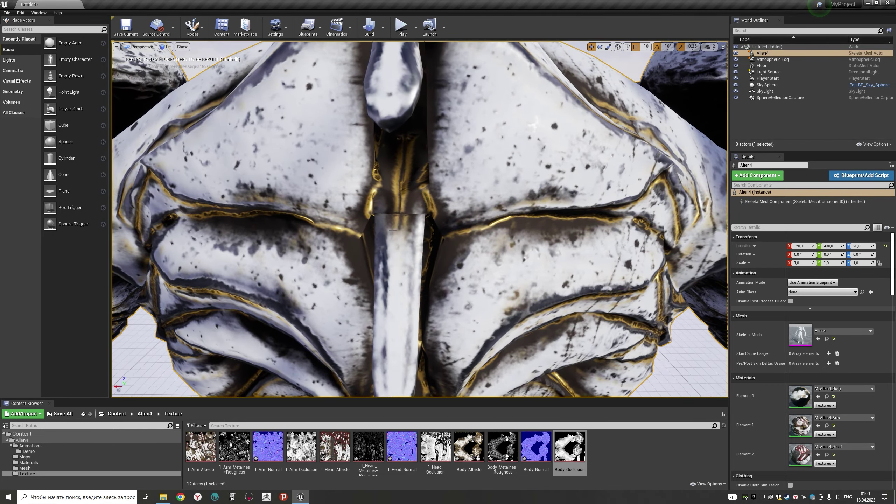
{"action": "right_click_drag", "start_coordinate": [398, 203], "coordinate": [417, 218]}
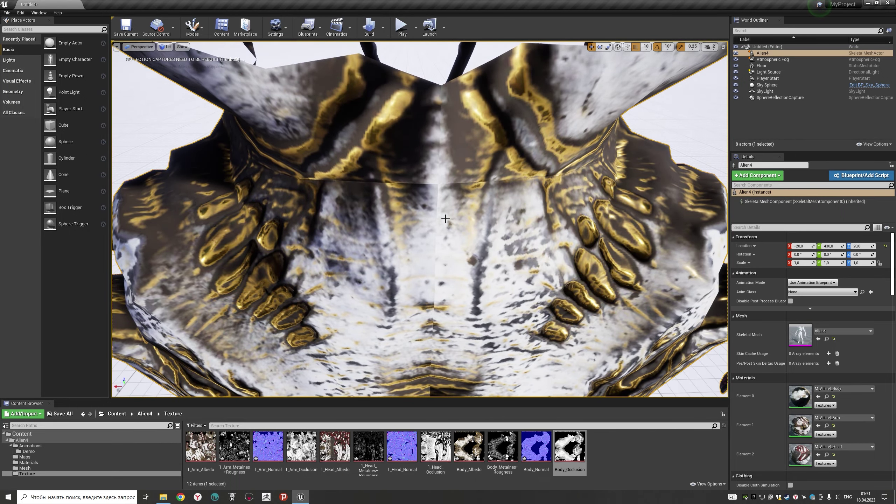
{"action": "right_click_drag", "start_coordinate": [413, 262], "coordinate": [405, 264]}
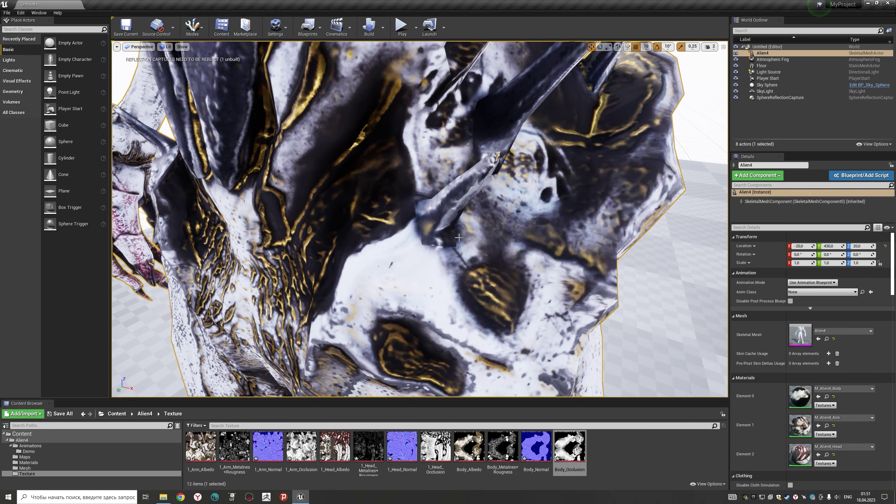
{"action": "right_click_drag", "start_coordinate": [424, 258], "coordinate": [424, 258]}
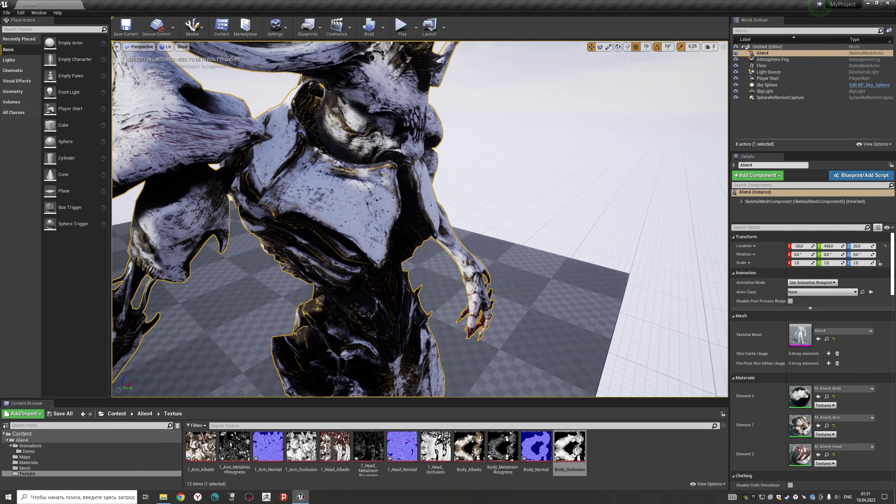
{"action": "right_click_drag", "start_coordinate": [379, 340], "coordinate": [379, 340]}
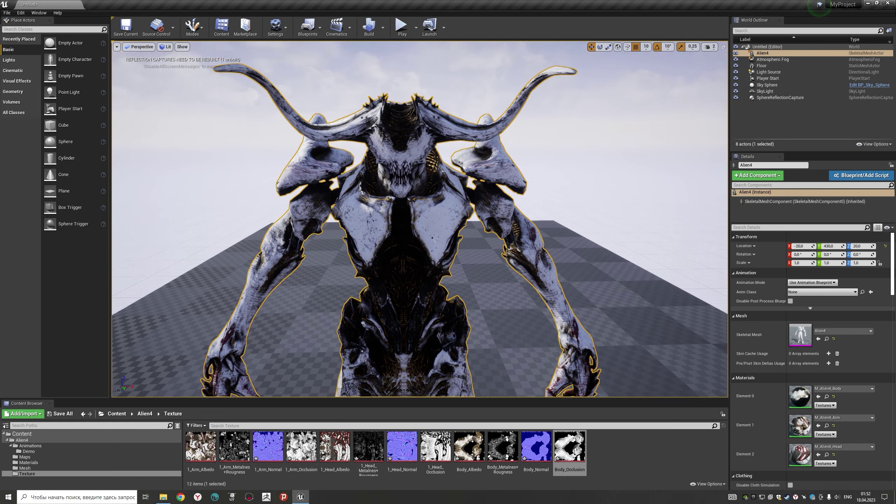
{"action": "right_click_drag", "start_coordinate": [371, 398], "coordinate": [371, 398]}
Step: Flip the green channel on 1_Arm_Normal and 1_Head_Normal and save both textures
{"action": "double_click", "coordinate": [269, 455]}
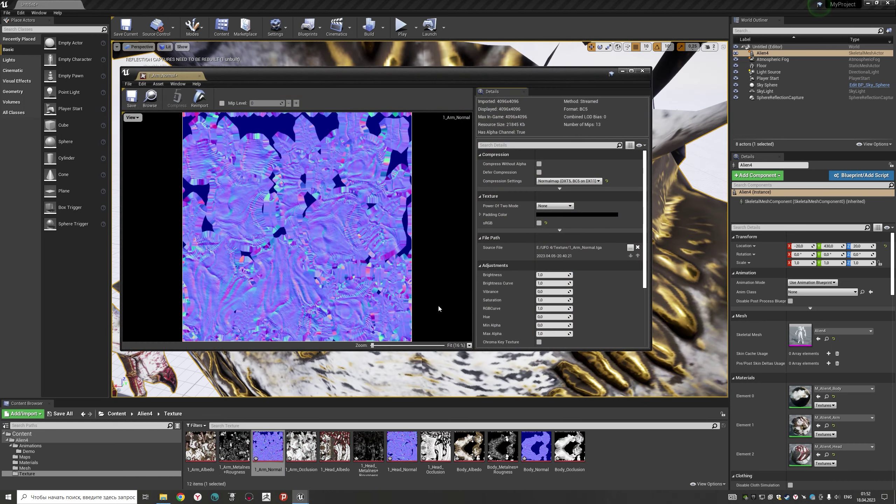
{"action": "left_click_drag", "start_coordinate": [391, 79], "coordinate": [664, 70]}
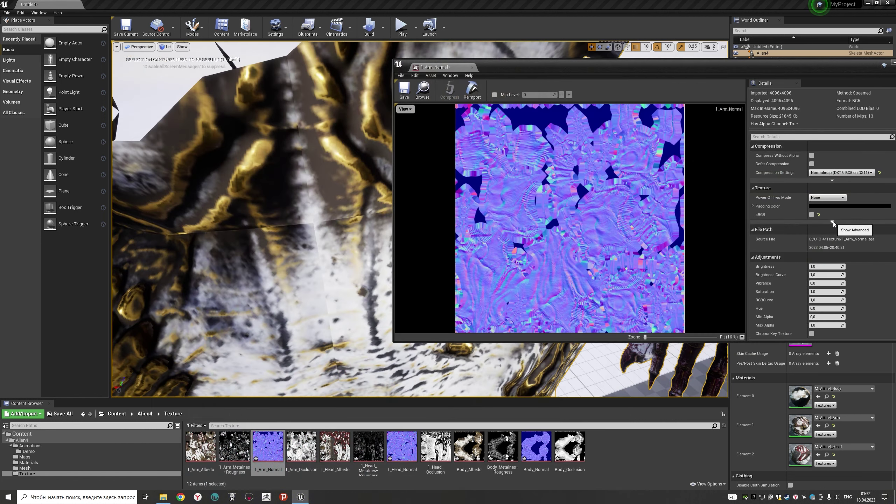
{"action": "left_click", "coordinate": [833, 222]}
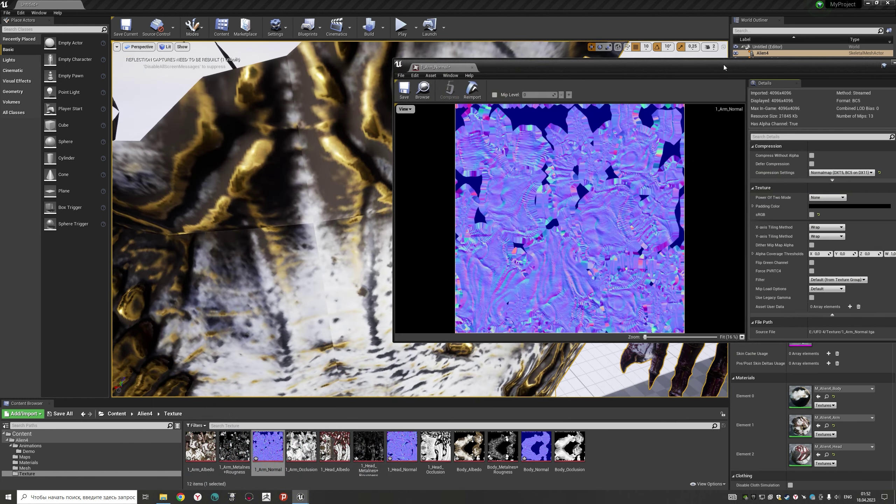
{"action": "left_click_drag", "start_coordinate": [724, 67], "coordinate": [678, 47]}
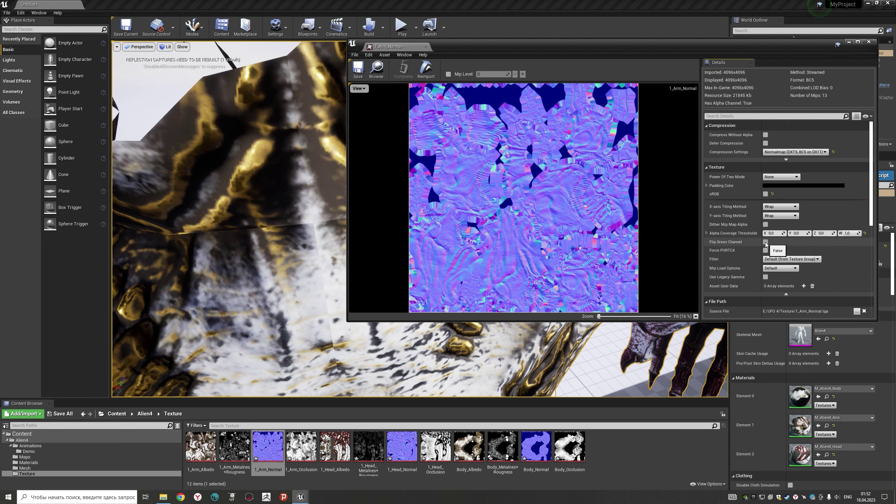
{"action": "left_click", "coordinate": [766, 243]}
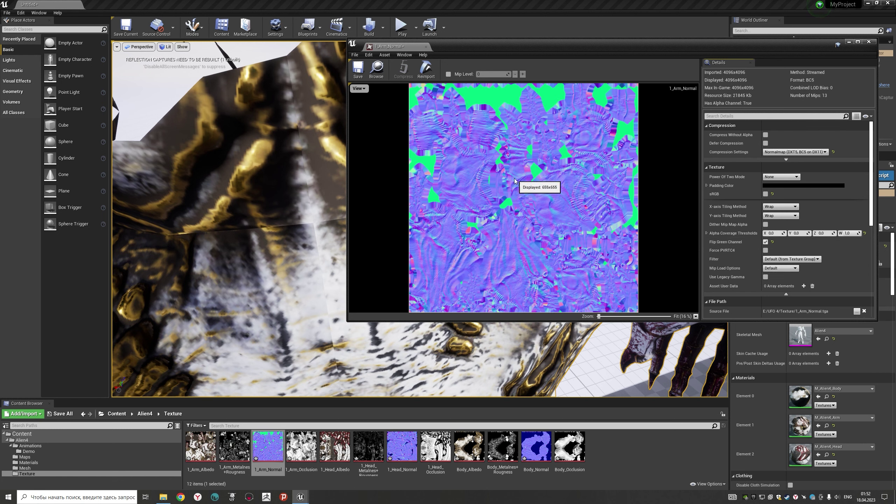
{"action": "left_click", "coordinate": [357, 76]}
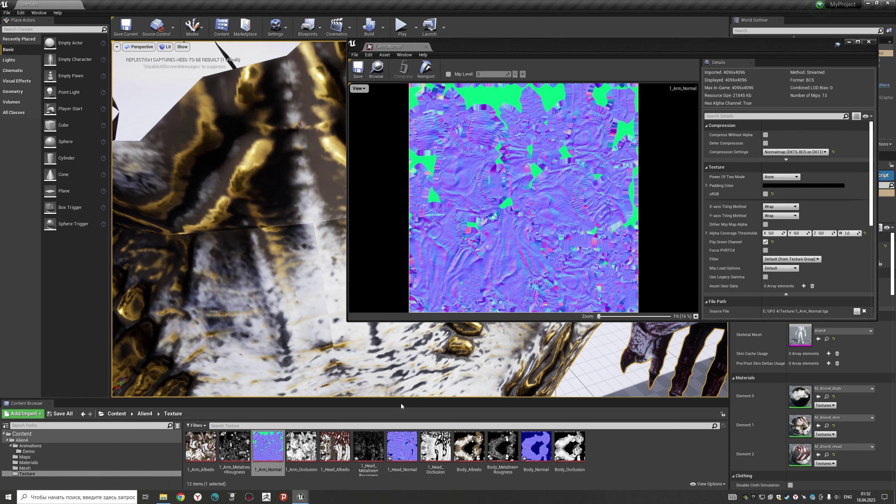
{"action": "double_click", "coordinate": [402, 446]}
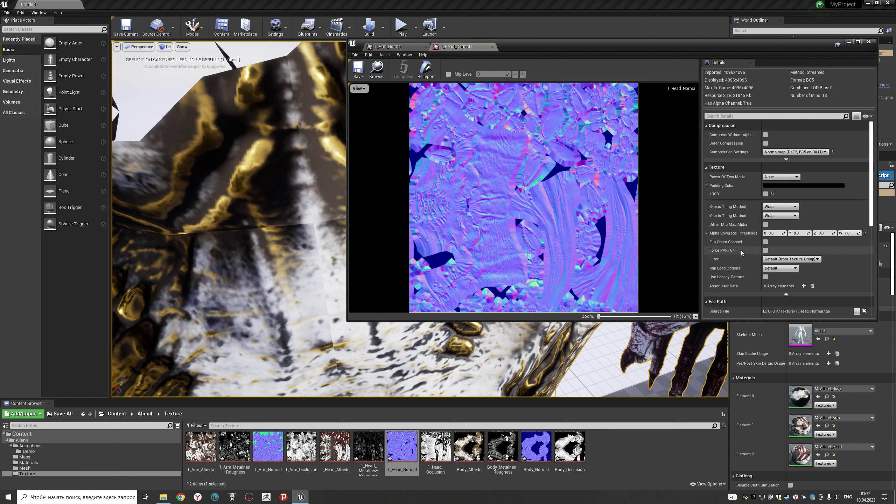
{"action": "left_click", "coordinate": [766, 242]}
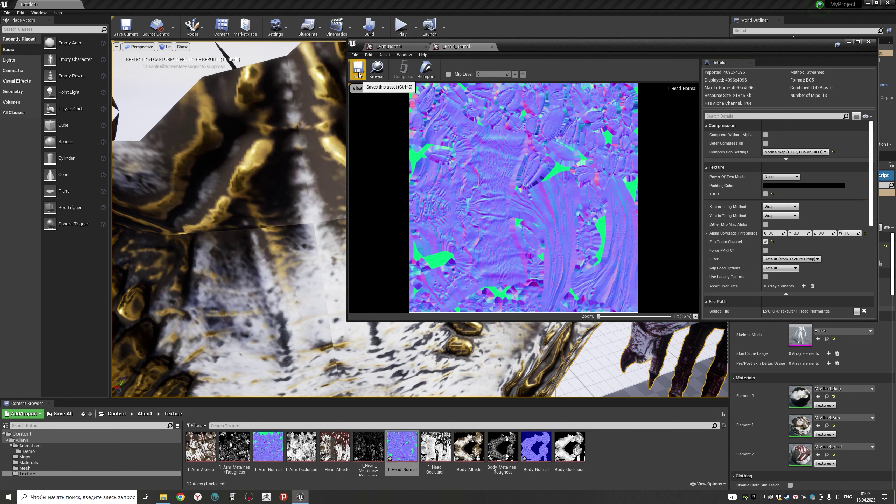
{"action": "left_click", "coordinate": [358, 73]}
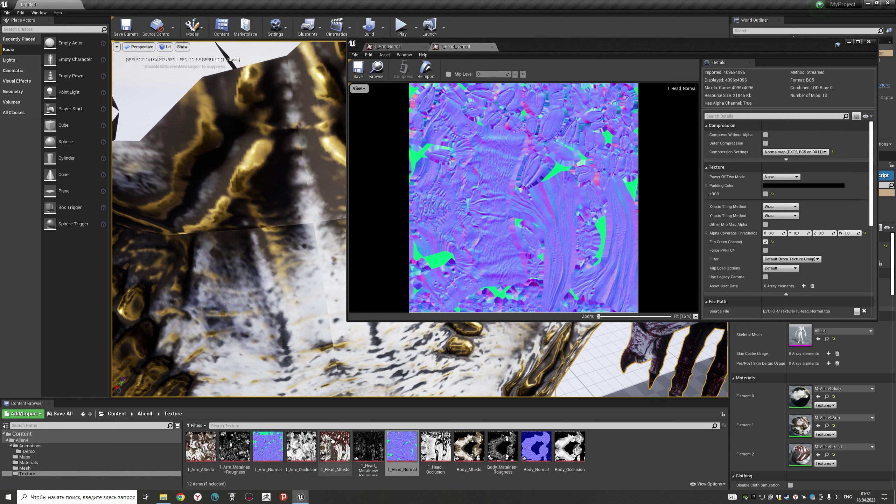
Step: Flip Body_Normal's green channel, then open the Alien4 skeletal mesh from the Mesh folder
{"action": "double_click", "coordinate": [537, 447]}
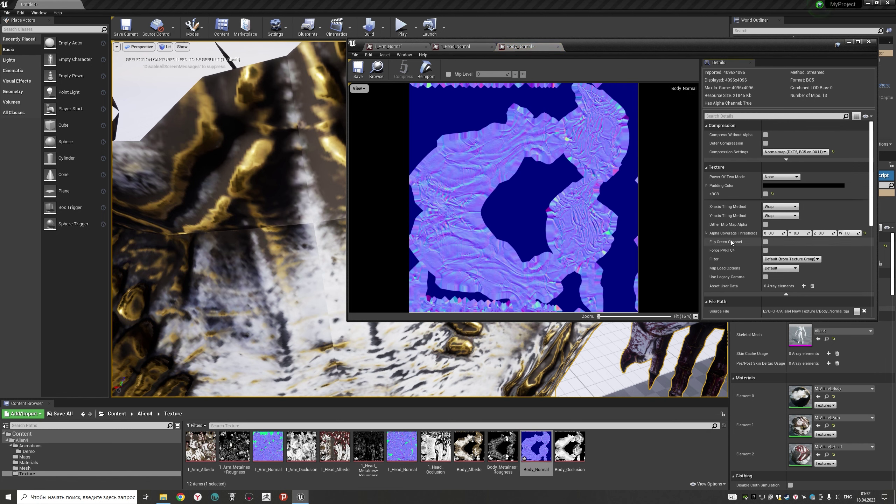
{"action": "left_click", "coordinate": [766, 243]}
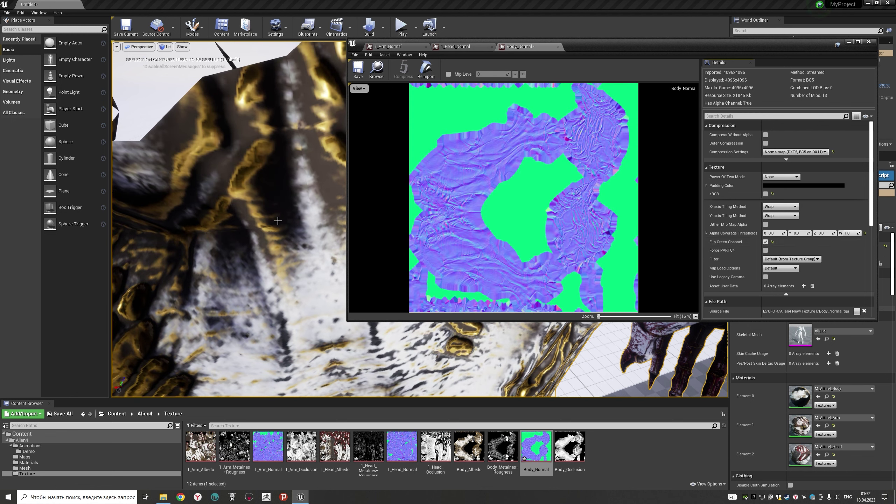
{"action": "left_click", "coordinate": [765, 243]}
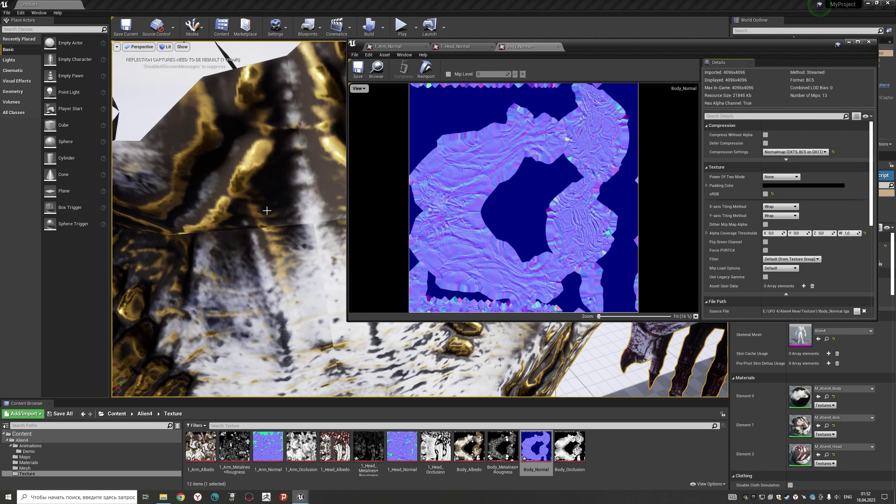
{"action": "left_click", "coordinate": [766, 243]}
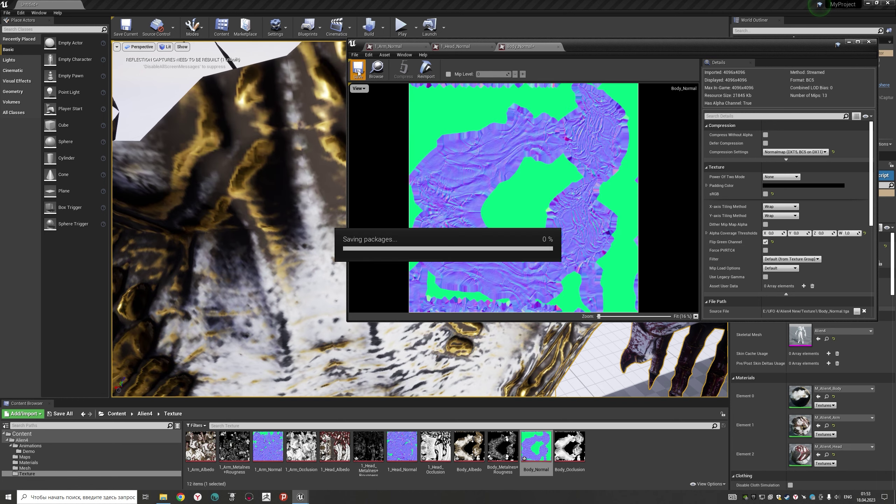
{"action": "left_click", "coordinate": [869, 42]}
{"action": "left_click", "coordinate": [27, 386]}
{"action": "double_click", "coordinate": [201, 365]}
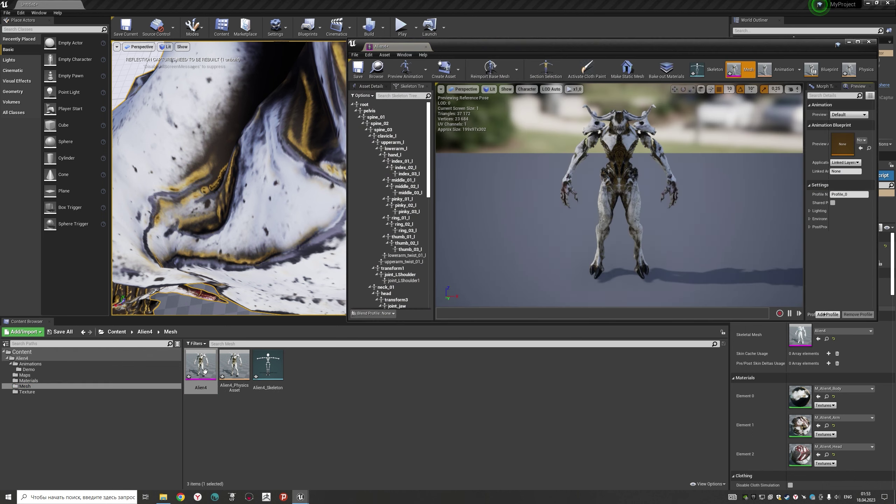
Step: Apply Alien4's LOD 0 build settings with Full Precision UVs and close the mesh editor
{"action": "left_click_drag", "start_coordinate": [544, 47], "coordinate": [701, 118]}
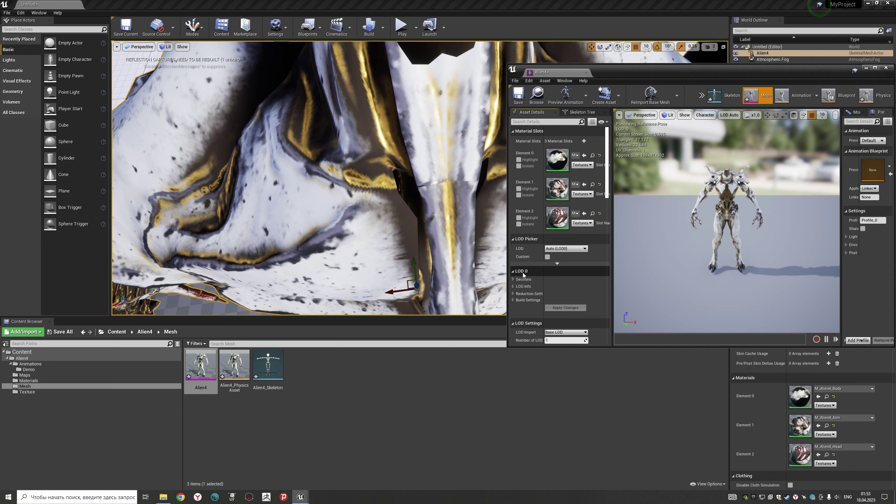
{"action": "left_click", "coordinate": [513, 301]}
{"action": "mouse_move", "coordinate": [610, 184]}
{"action": "left_mouse_down"}
{"action": "mouse_move", "coordinate": [610, 203]}
{"action": "mouse_move", "coordinate": [612, 193]}
{"action": "left_mouse_up"}
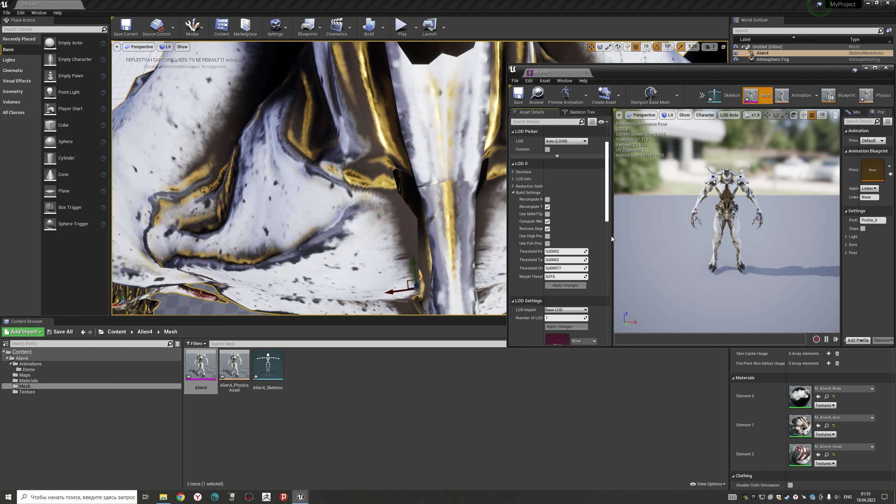
{"action": "left_click_drag", "start_coordinate": [612, 236], "coordinate": [746, 233]}
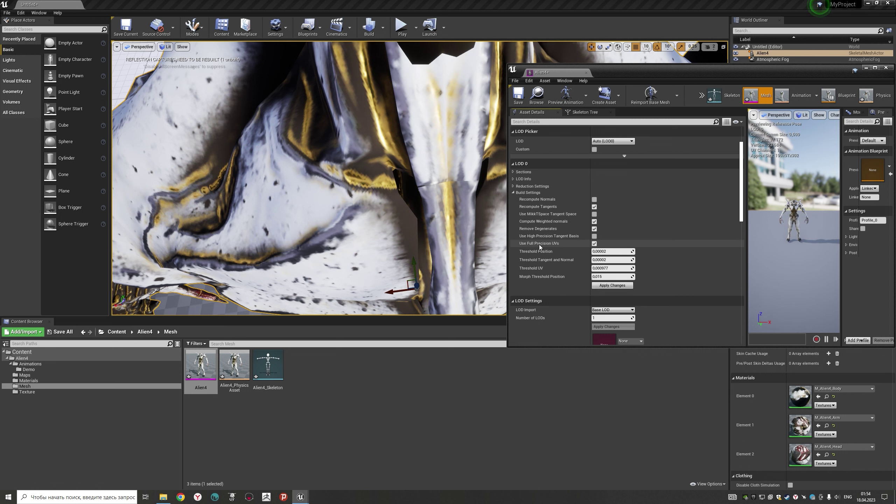
{"action": "left_click", "coordinate": [608, 286]}
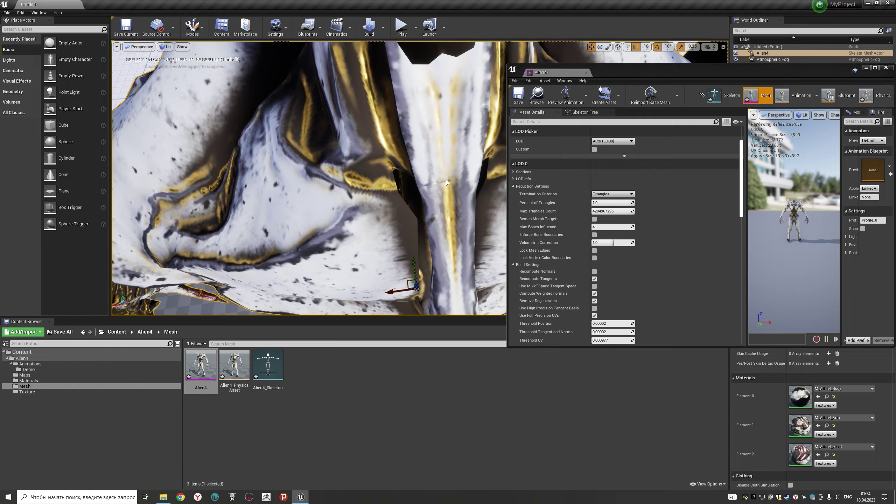
{"action": "left_click", "coordinate": [867, 68]}
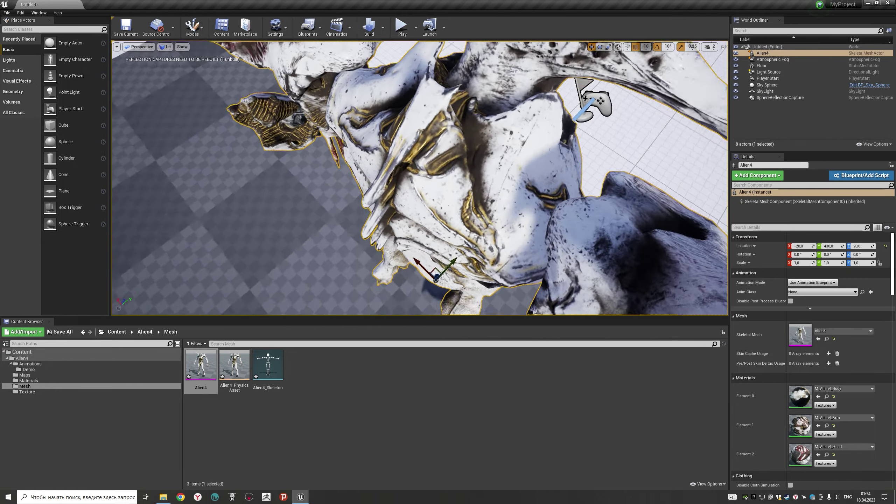
{"action": "key", "text": "F11"}
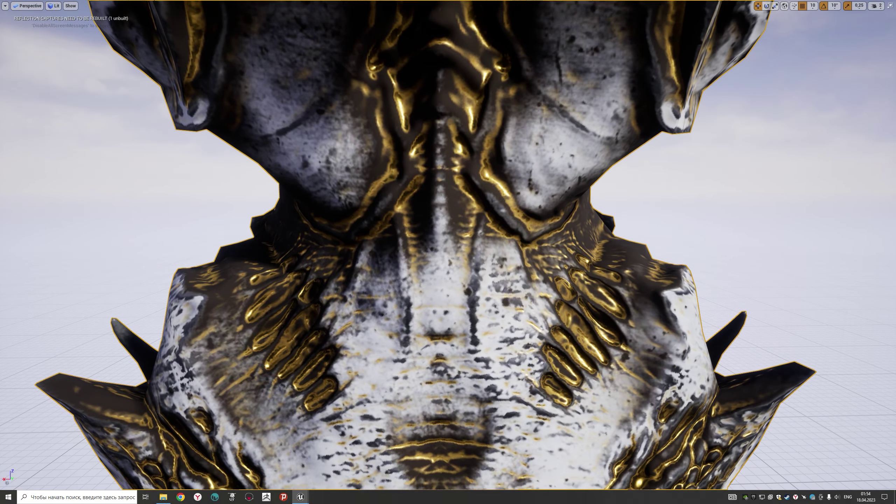
{"action": "right_click_drag", "start_coordinate": [448, 245], "coordinate": [448, 245]}
{"action": "scroll", "coordinate": [410, 294], "scroll_direction": "down", "scroll_amount": 5}
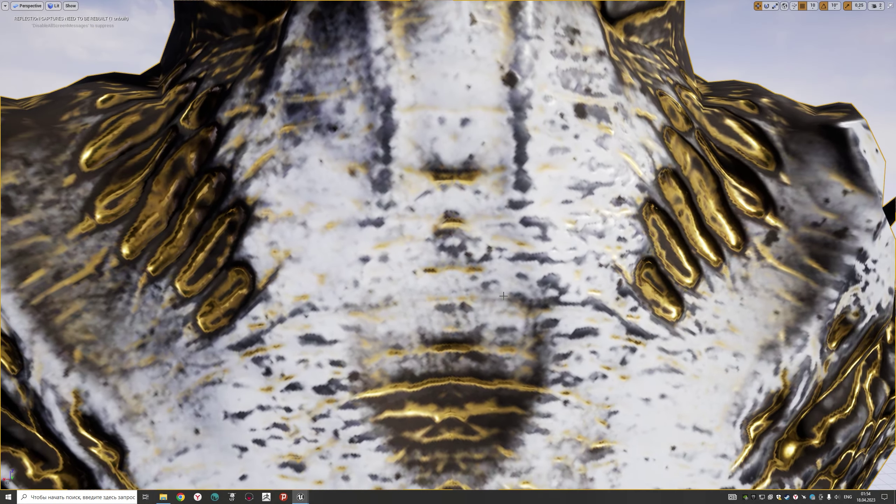
{"action": "scroll", "coordinate": [410, 294], "scroll_direction": "down", "scroll_amount": 5}
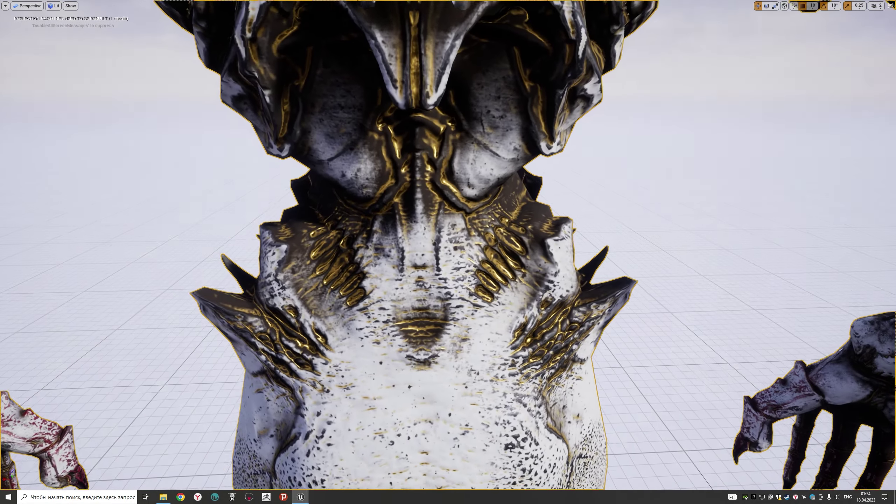
{"action": "right_click_drag", "start_coordinate": [410, 294], "coordinate": [495, 294]}
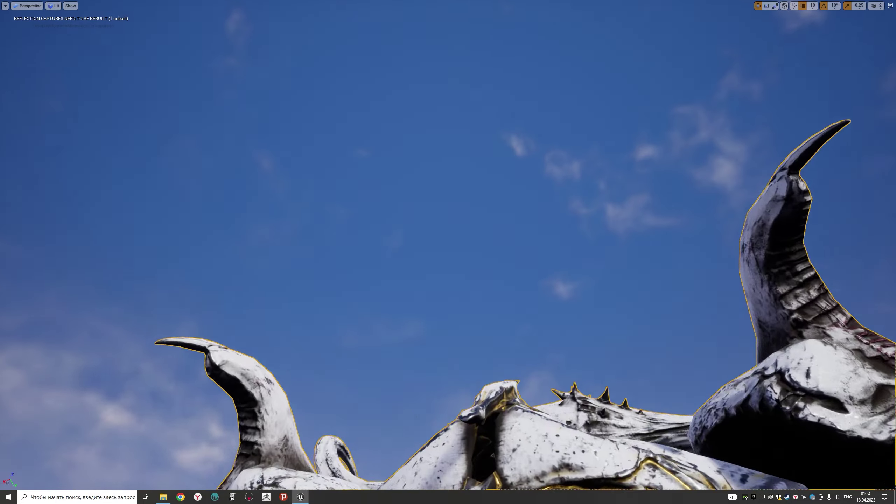
{"action": "right_click_drag", "start_coordinate": [448, 247], "coordinate": [448, 318]}
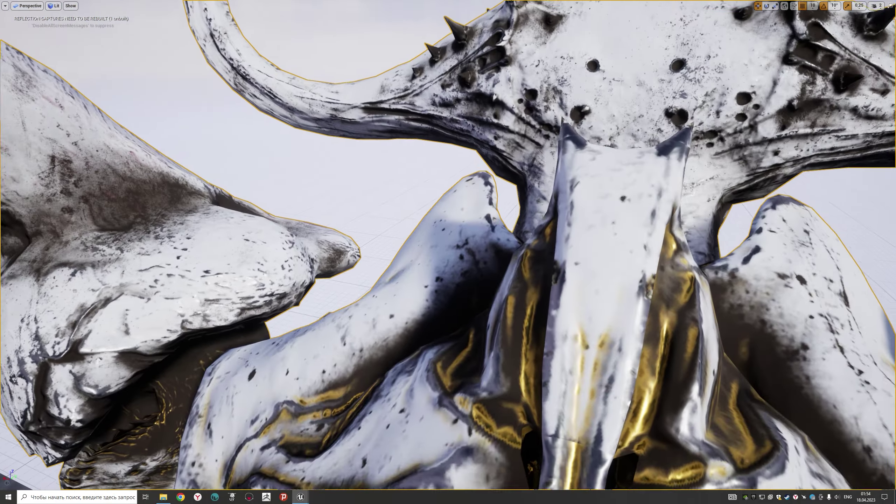
{"action": "scroll", "coordinate": [448, 248], "scroll_direction": "up", "scroll_amount": 5}
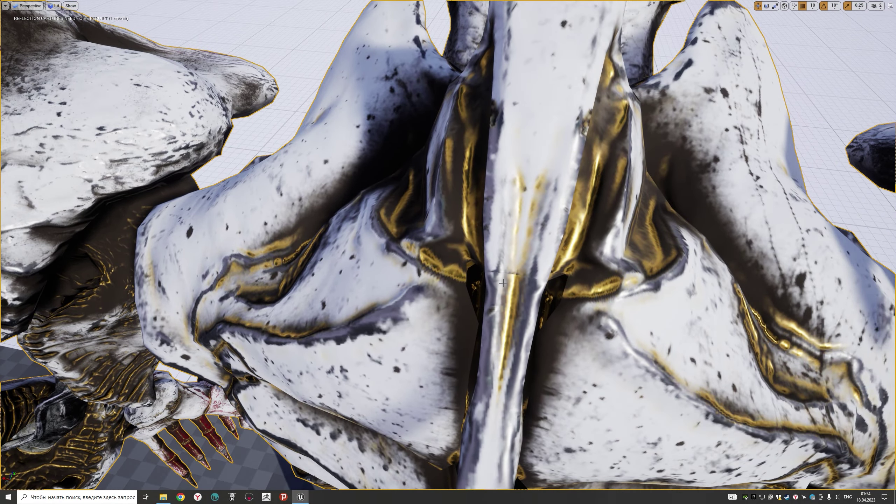
{"action": "scroll", "coordinate": [449, 247], "scroll_direction": "down", "scroll_amount": 10}
{"action": "left_click_drag", "start_coordinate": [150, 341], "coordinate": [60, 451], "text": "alt"}
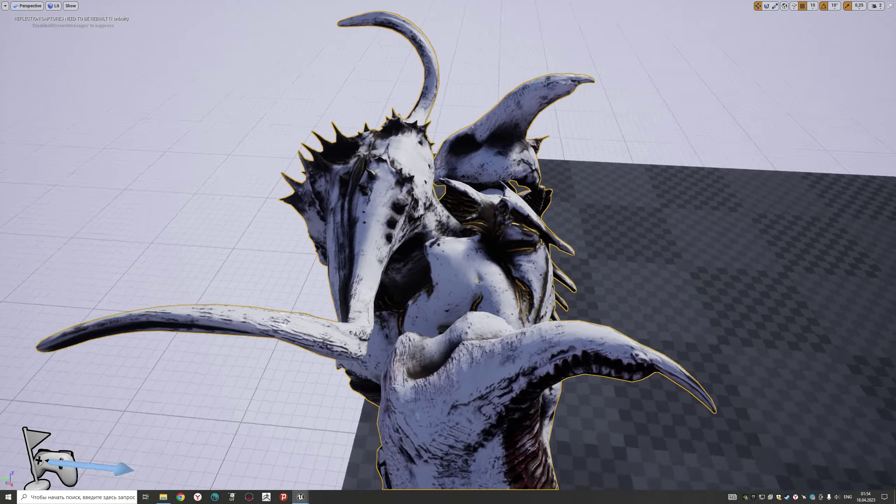
{"action": "key", "text": "F11"}
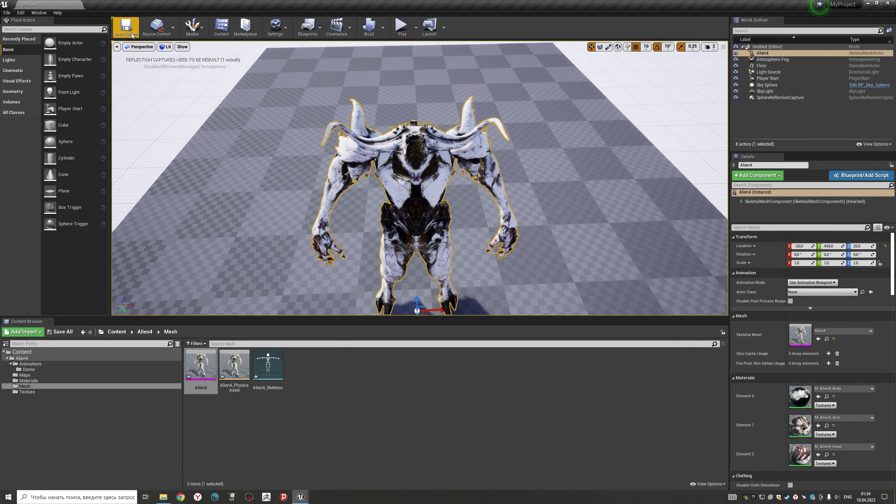
Step: Save the level as NewMap in the Content/Alien4/Maps folder
{"action": "left_click", "coordinate": [130, 33]}
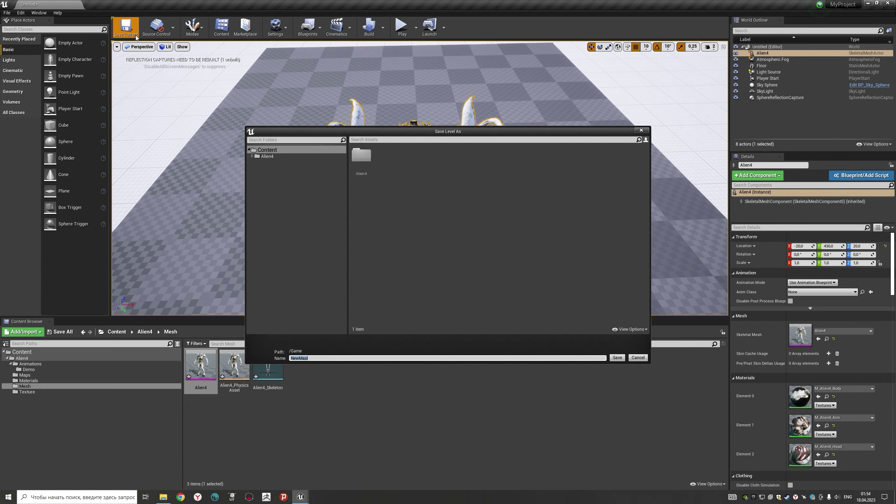
{"action": "left_click", "coordinate": [252, 156]}
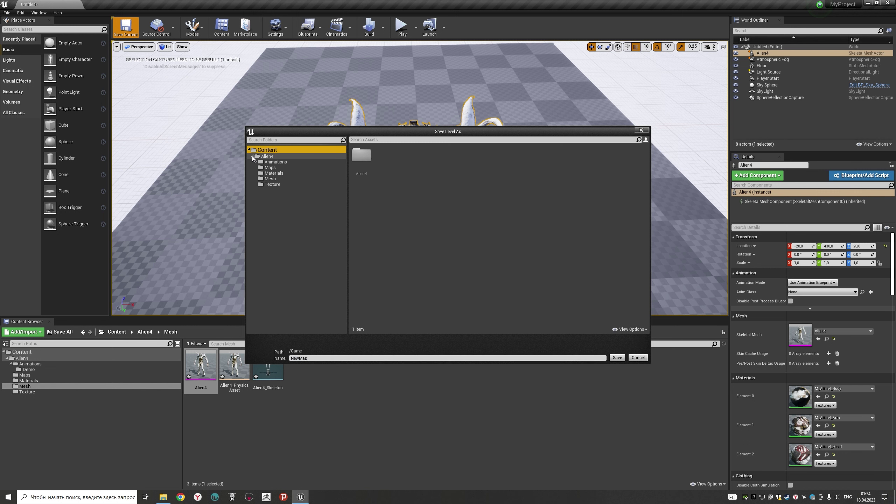
{"action": "left_click", "coordinate": [270, 168]}
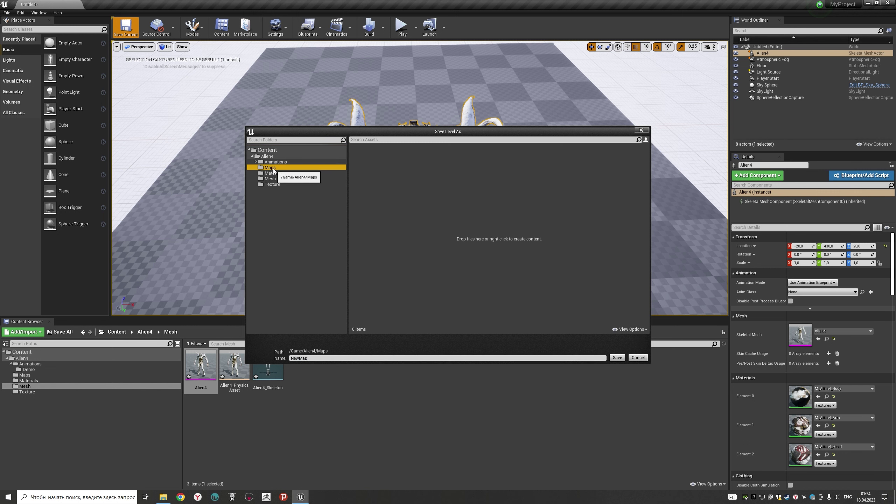
{"action": "left_click", "coordinate": [291, 359]}
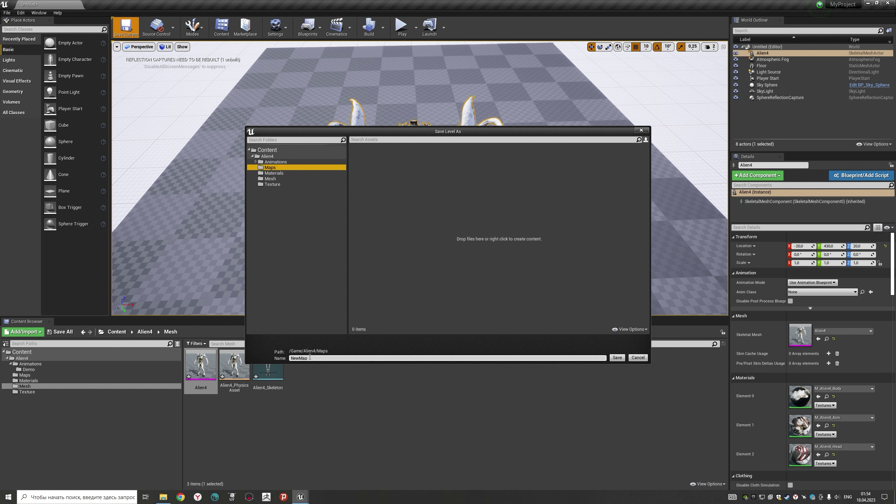
{"action": "left_click", "coordinate": [617, 358]}
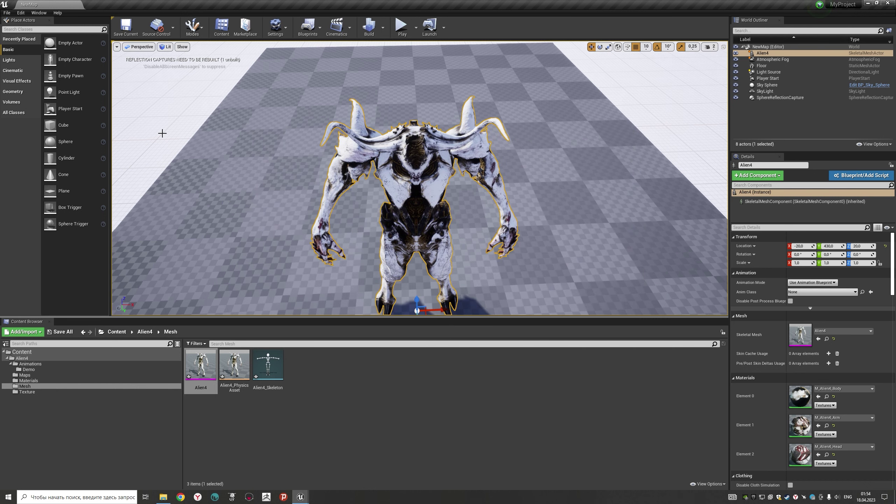
Step: Bring up Save Current As from the File menu and cancel it
{"action": "left_click", "coordinate": [7, 13]}
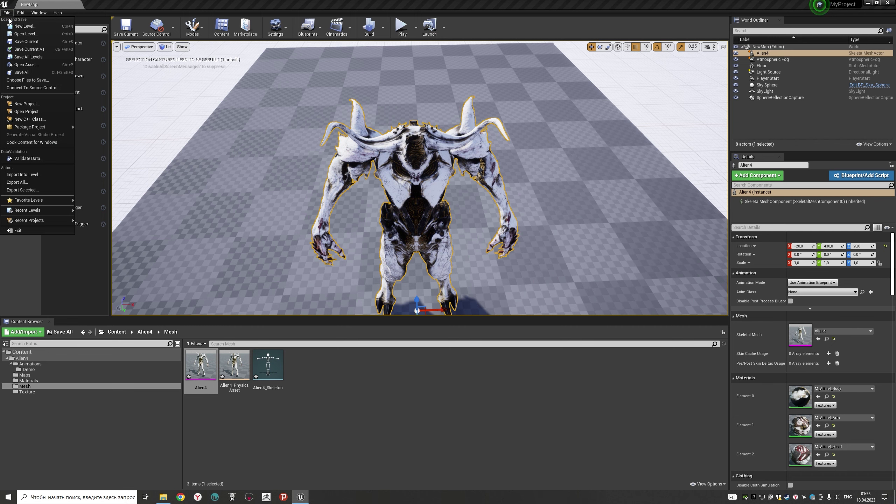
{"action": "left_click", "coordinate": [26, 49]}
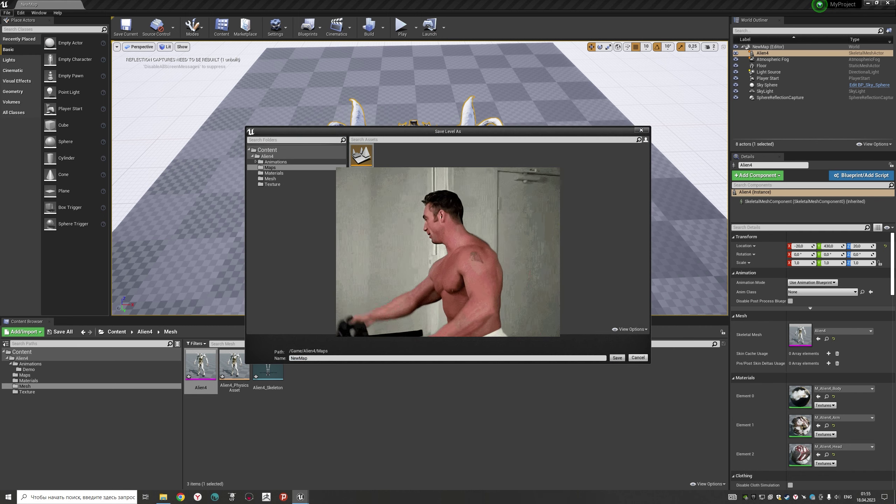
{"action": "key", "text": "Return"}
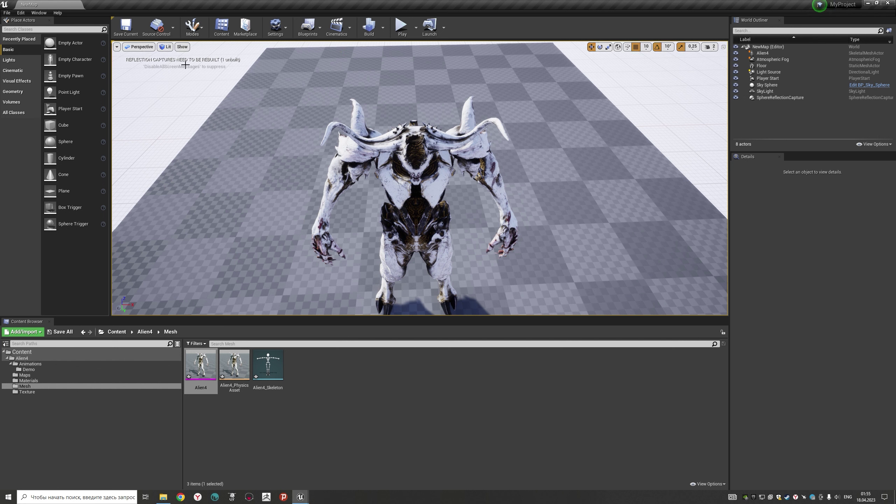
Step: Run a level lighting build, then open the Alien4 skeletal mesh in its editor
{"action": "left_click", "coordinate": [369, 27]}
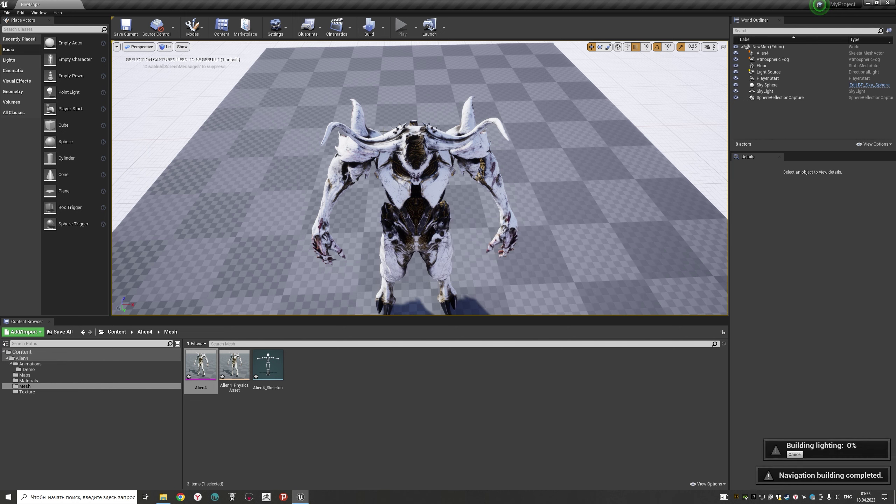
{"action": "double_click", "coordinate": [200, 365]}
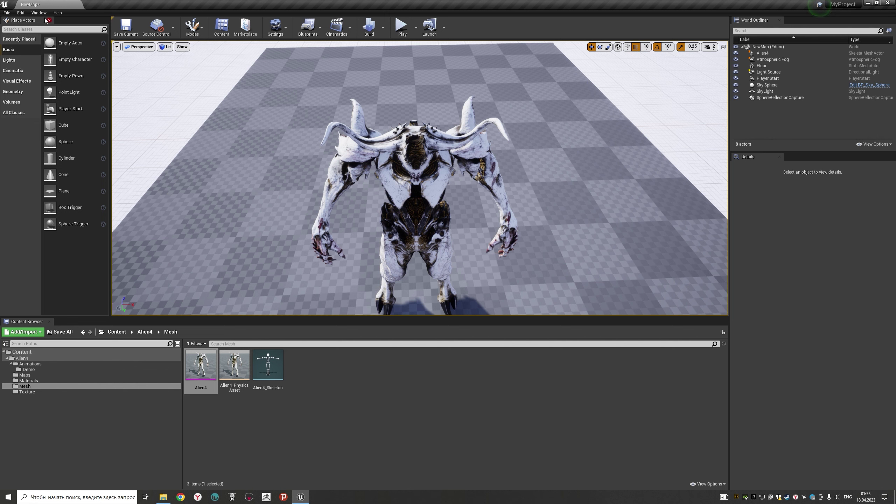
Step: Save all levels, saving the current level as NewMap and replacing the existing file
{"action": "left_click", "coordinate": [7, 13]}
{"action": "left_click", "coordinate": [24, 56]}
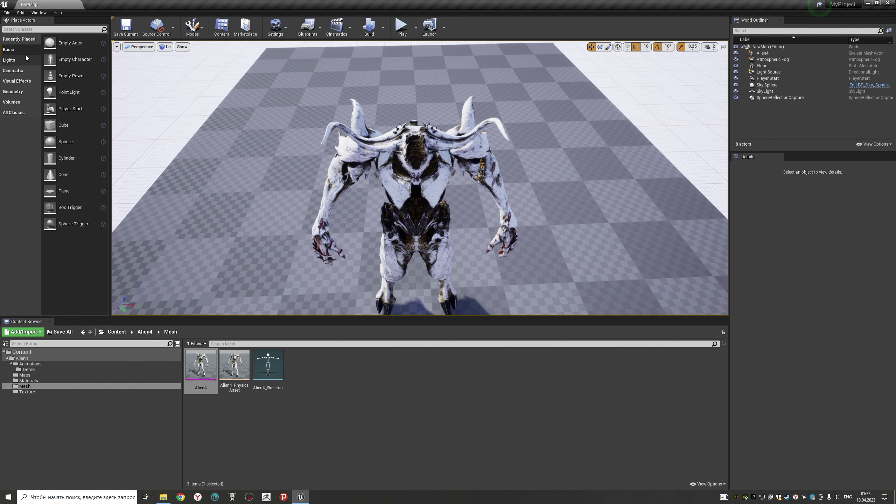
{"action": "left_click", "coordinate": [362, 158]}
{"action": "left_click", "coordinate": [618, 358]}
{"action": "left_click", "coordinate": [472, 264]}
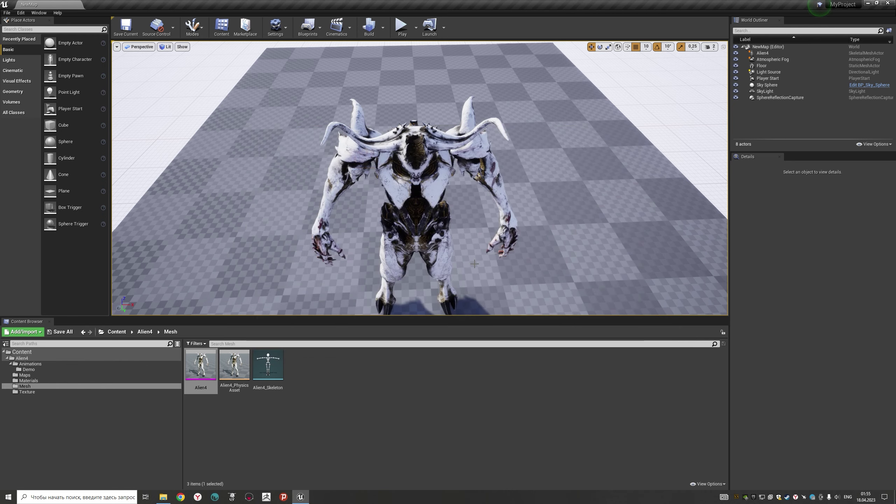
Step: Raise the viewport camera speed from 2 to 4 and fly to face the alien
{"action": "right_click_drag", "start_coordinate": [481, 264], "coordinate": [481, 264]}
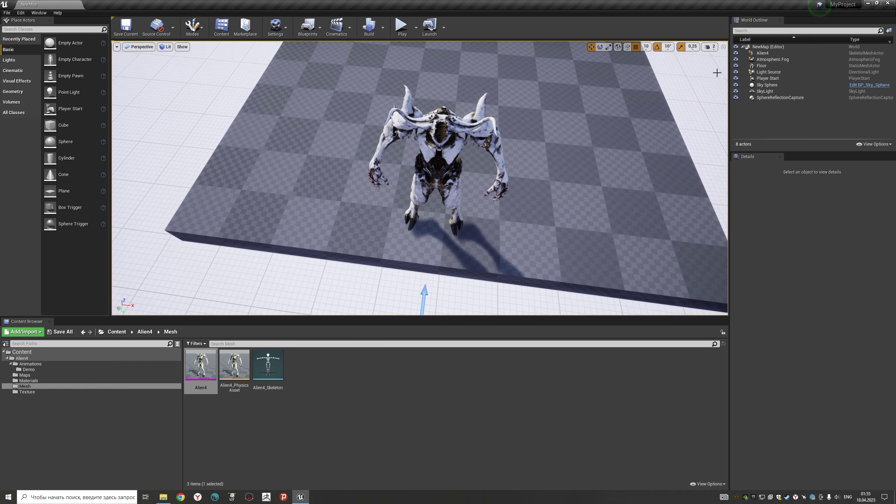
{"action": "left_click", "coordinate": [710, 47]}
{"action": "left_click_drag", "start_coordinate": [715, 64], "coordinate": [728, 63]}
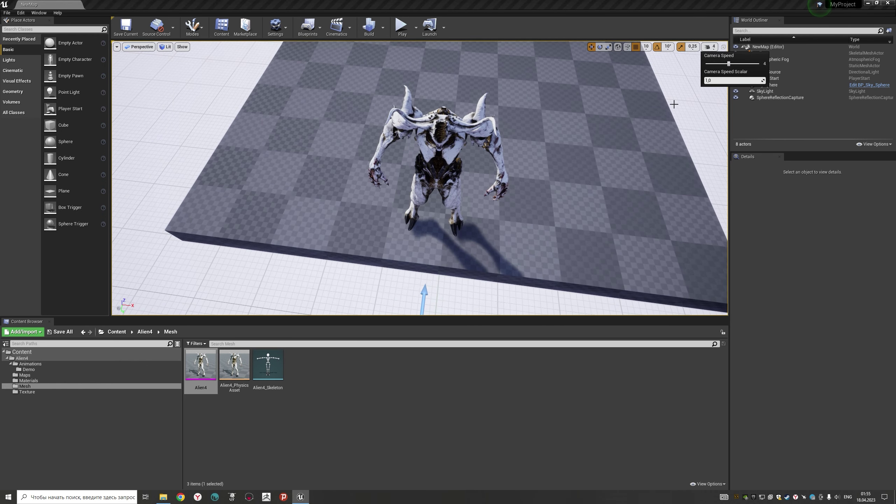
{"action": "right_click_drag", "start_coordinate": [523, 212], "coordinate": [532, 229]}
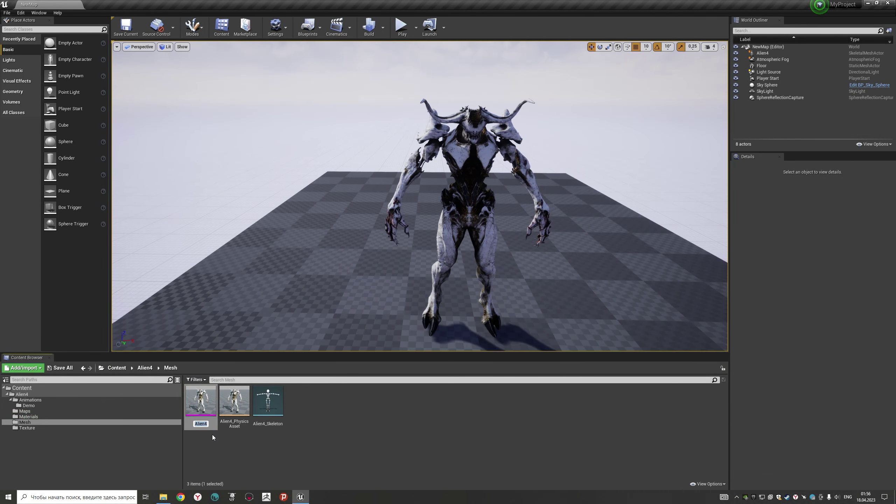
Step: Rename the mesh to SK_Alien4 and the physics asset to Phy_Alien4_PhysicsAsset
{"action": "left_click", "coordinate": [200, 425]}
{"action": "type", "text": "SK_"}
{"action": "key", "text": "Return"}
{"action": "left_click", "coordinate": [199, 427]}
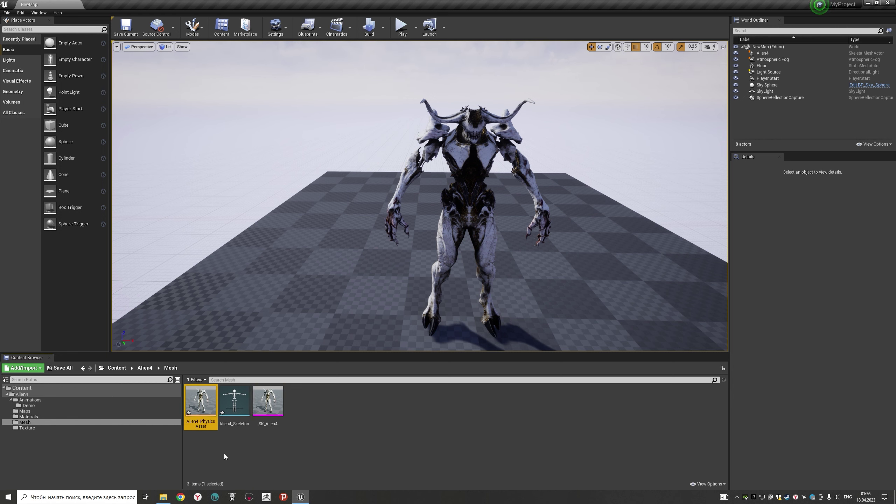
{"action": "key", "text": "F2"}
{"action": "left_click", "coordinate": [187, 424]}
{"action": "type", "text": "Phy_Alien4_Ph"}
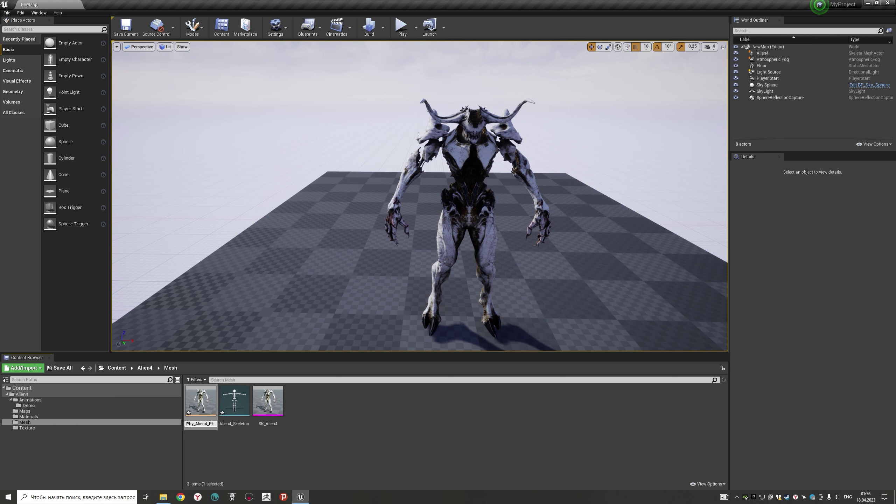
{"action": "key", "text": "Return"}
Step: Rename the skeleton to SK_Alien4_Skeleton and open the Texture folder
{"action": "left_click", "coordinate": [187, 423]}
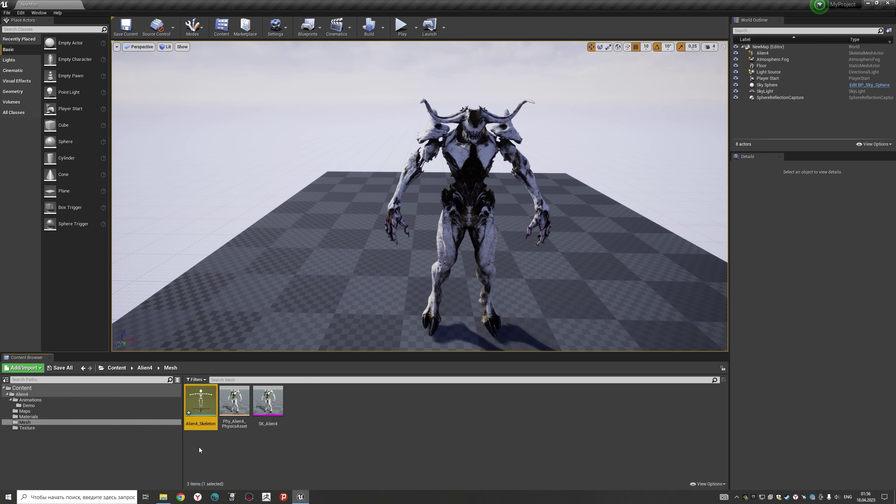
{"action": "left_click", "coordinate": [188, 424]}
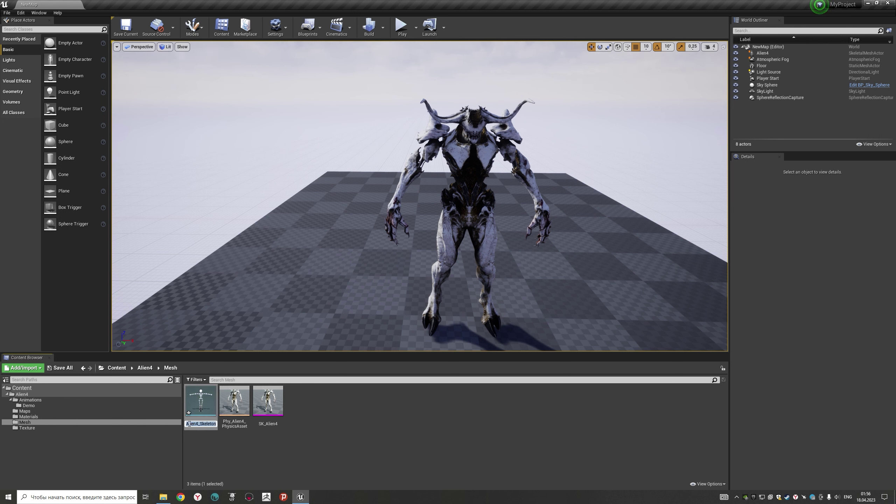
{"action": "left_click", "coordinate": [187, 424]}
{"action": "type", "text": "SK_"}
{"action": "key", "text": "Return"}
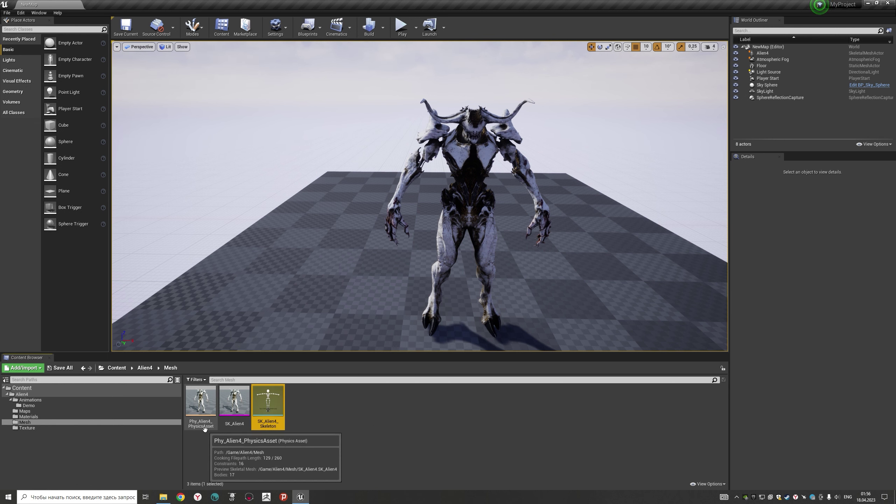
{"action": "left_click", "coordinate": [29, 429]}
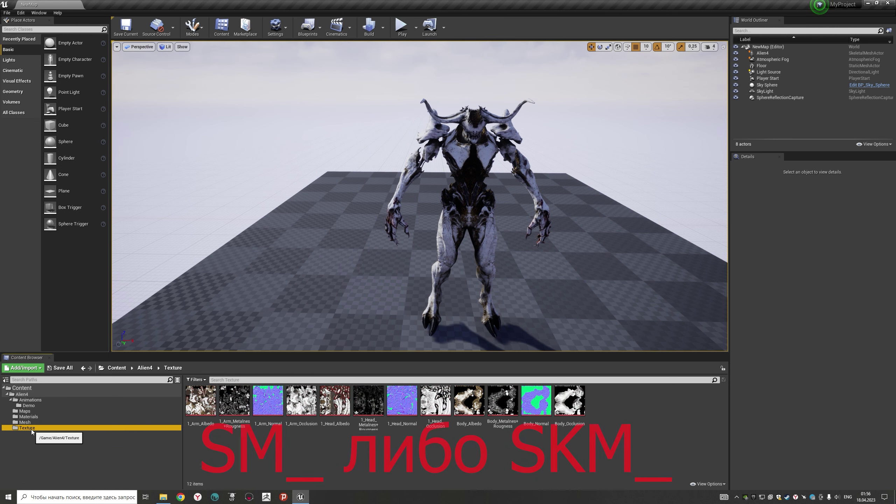
Step: Rename 1_Arm_Albedo to T_Alien4_Arm_Skin1_Albedo and save it
{"action": "left_click", "coordinate": [206, 422]}
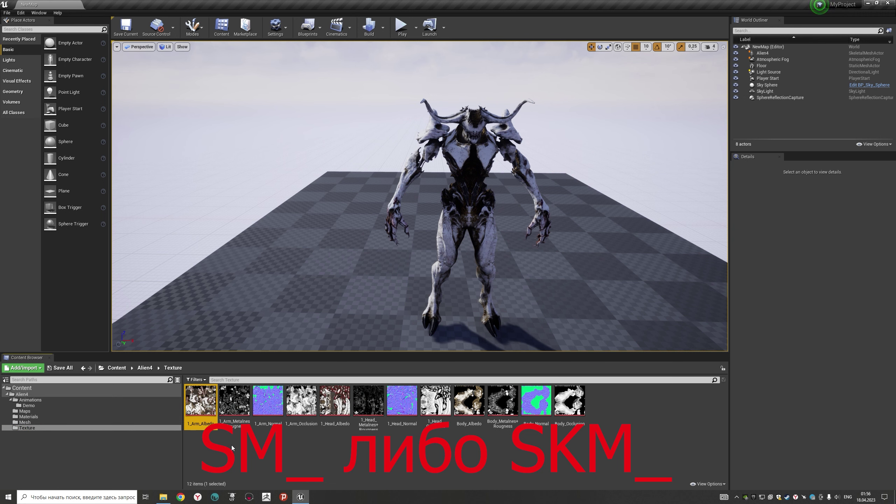
{"action": "key", "text": "F2"}
{"action": "left_click", "coordinate": [192, 425]}
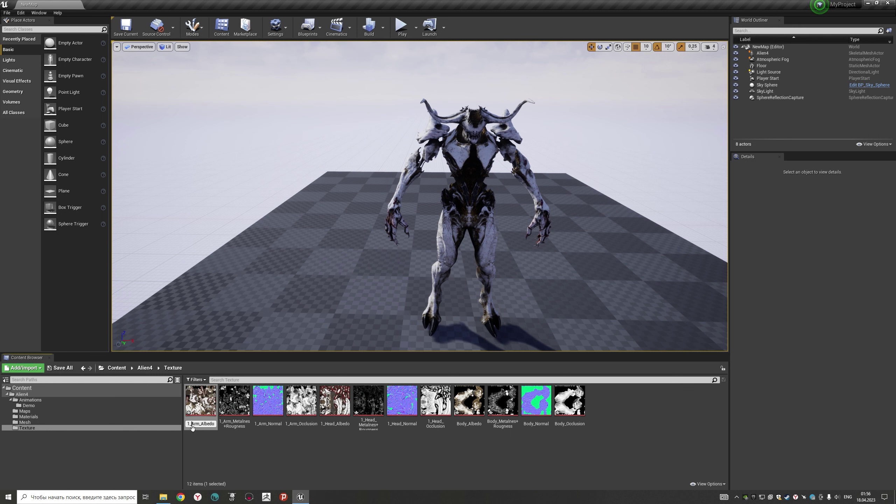
{"action": "key", "text": "BackSpace"}
{"action": "key", "text": "BackSpace"}
{"action": "type", "text": "T"}
{"action": "type", "text": "_"}
{"action": "type", "text": "Al"}
{"action": "type", "text": "ien"}
{"action": "key", "text": "End"}
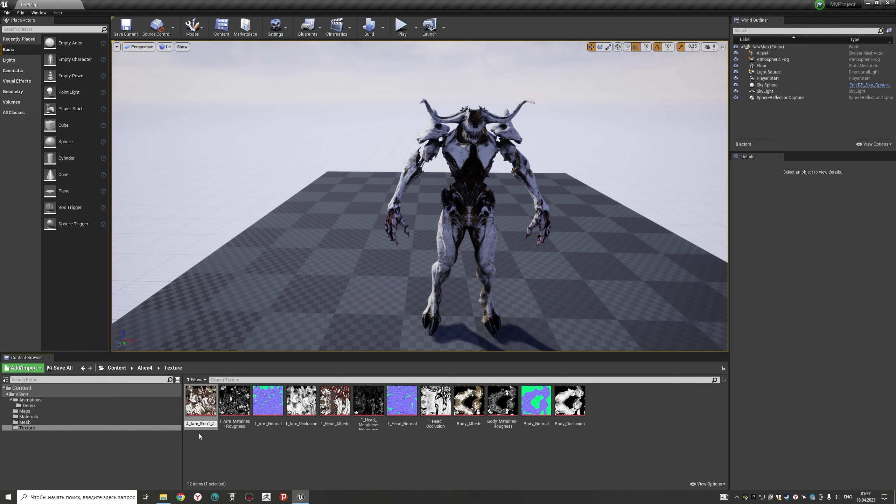
{"action": "key", "text": "ctrl+a"}
{"action": "key", "text": "ctrl+s"}
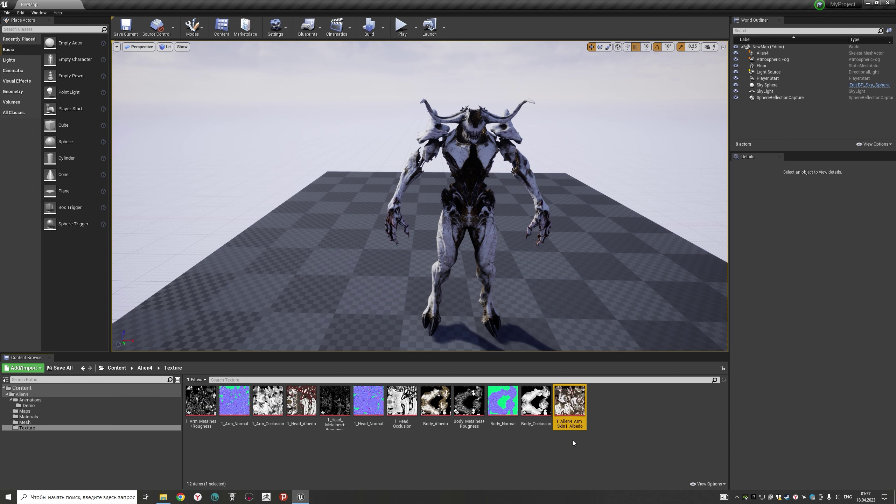
Step: Rename the arm metalness texture to T_Alien4_Arm_Skin1_Metalnes+Rougness
{"action": "left_click", "coordinate": [201, 401]}
{"action": "key", "text": "F2"}
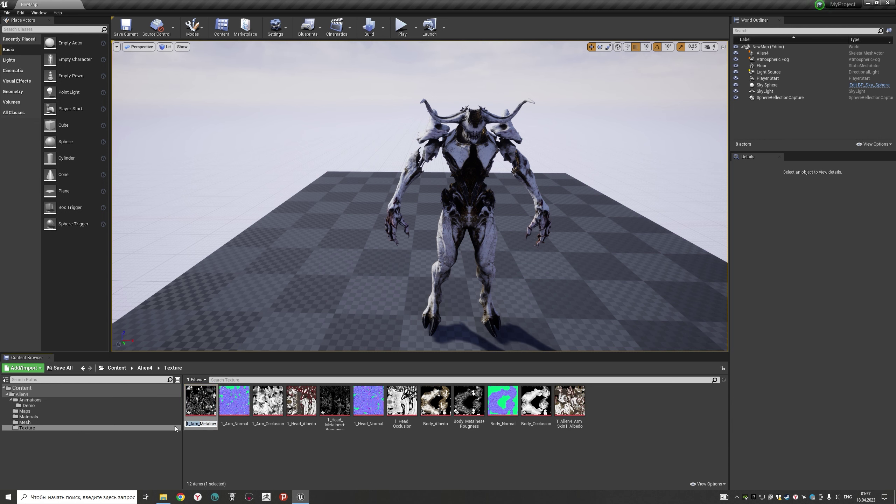
{"action": "key", "text": "Return"}
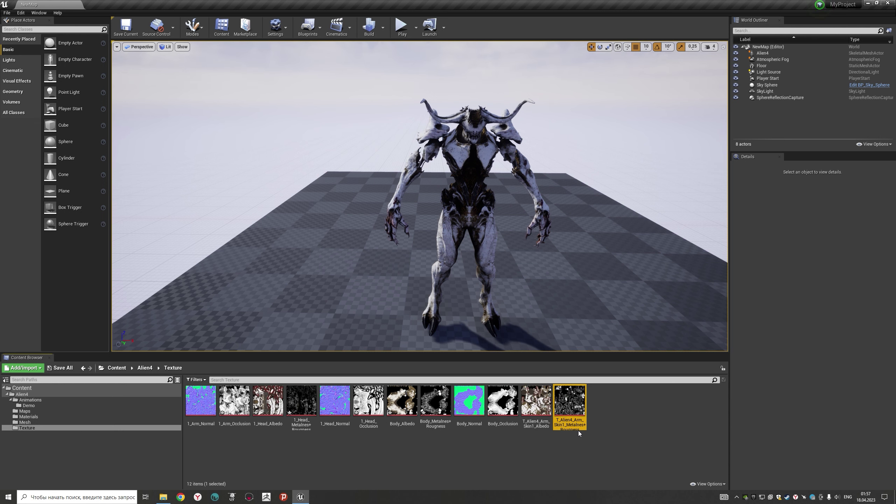
Step: Enlarge the texture thumbnails with the View Options scale slider
{"action": "left_click", "coordinate": [708, 484]}
{"action": "left_click_drag", "start_coordinate": [710, 461], "coordinate": [722, 460]}
{"action": "left_click", "coordinate": [372, 442]}
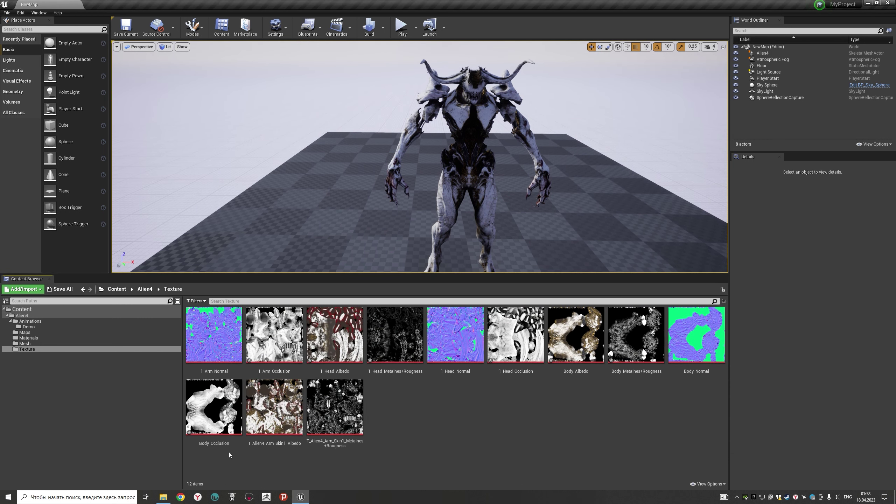
Step: Rename the arm normal and occlusion textures to T_Alien4_Arm_SkinAll_Normal and T_Alien4_Arm_SkinAll_Occlusion
{"action": "left_click", "coordinate": [214, 371]}
{"action": "left_click", "coordinate": [214, 371]}
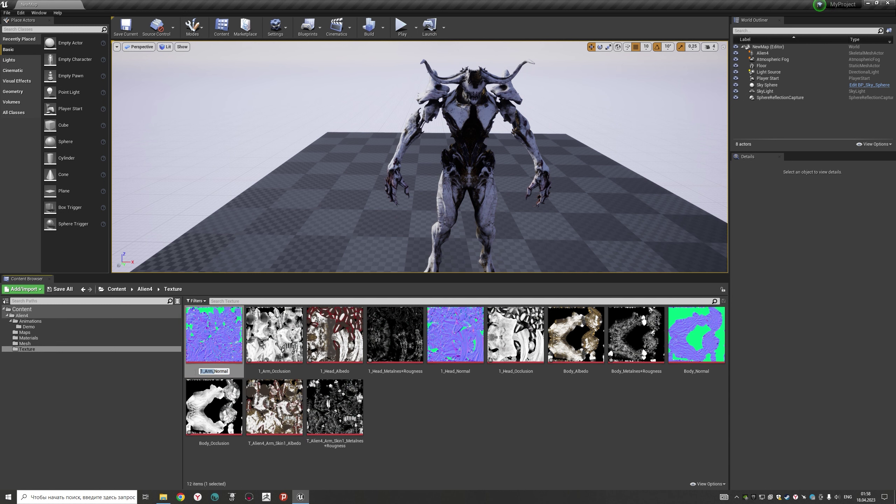
{"action": "type", "text": "T_Alien4_Arm_Skin1_Normal"}
{"action": "key", "text": "Return"}
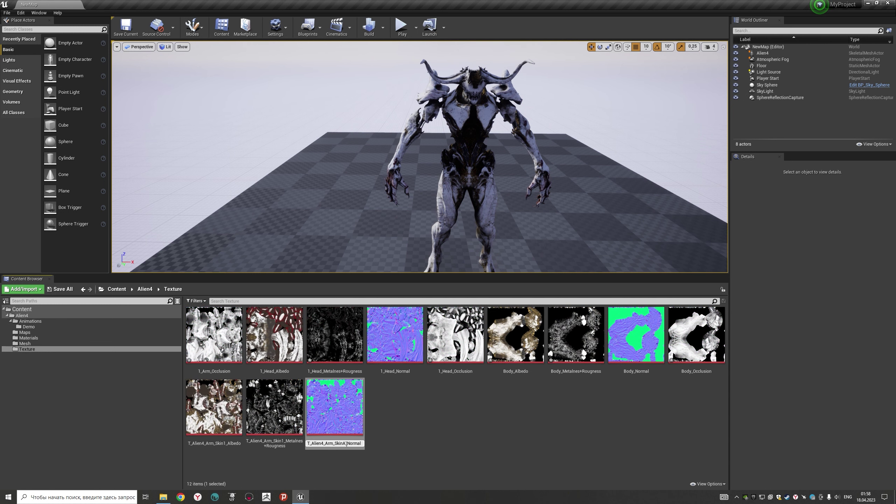
{"action": "key", "text": "Escape"}
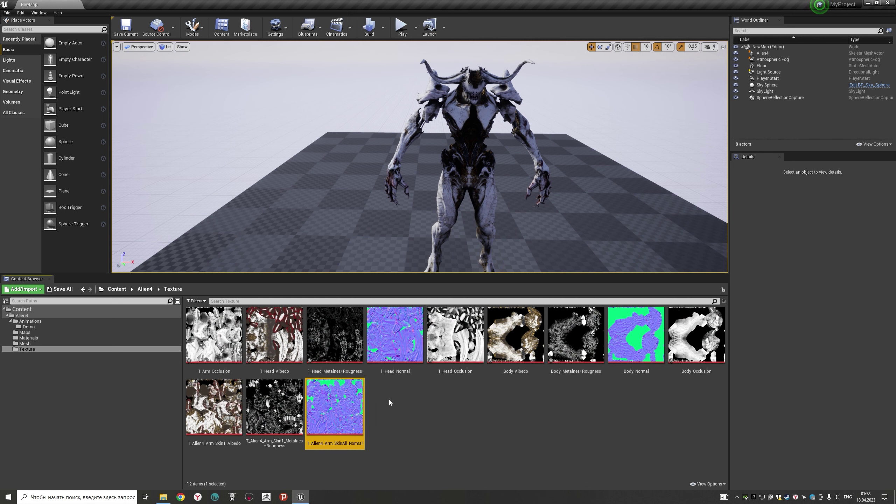
{"action": "left_click", "coordinate": [214, 371]}
{"action": "left_click", "coordinate": [215, 372]}
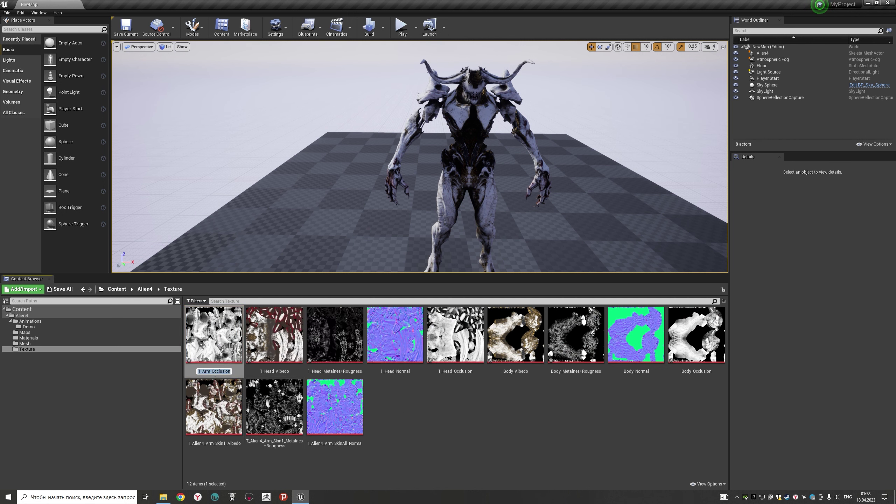
{"action": "left_click_drag", "start_coordinate": [213, 372], "coordinate": [183, 371]}
{"action": "type", "text": "T_Alien4_Arm_Skin1"}
{"action": "key", "text": "BackSpace"}
{"action": "type", "text": "All"}
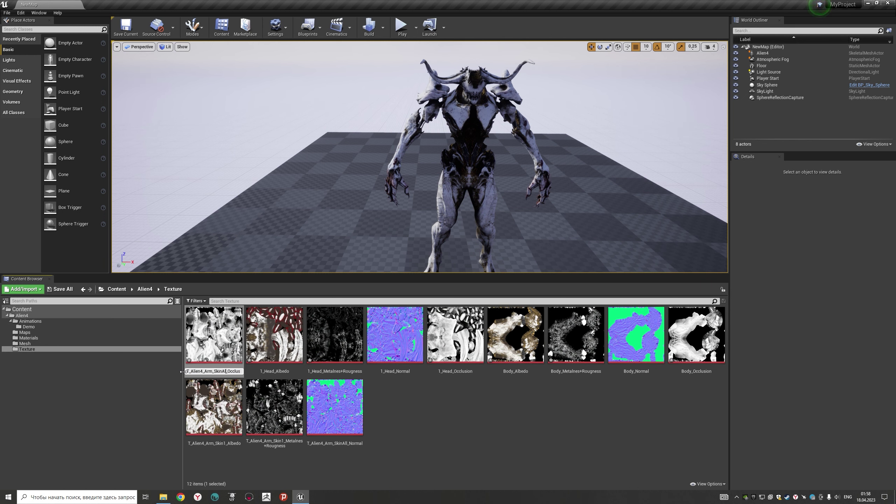
{"action": "key", "text": "Return"}
Step: Rename the head albedo to T_Alien4_Head_Skin1_Albedo and give head metalness its Skin1 name
{"action": "left_click", "coordinate": [214, 371]}
{"action": "key", "text": "ctrl+v"}
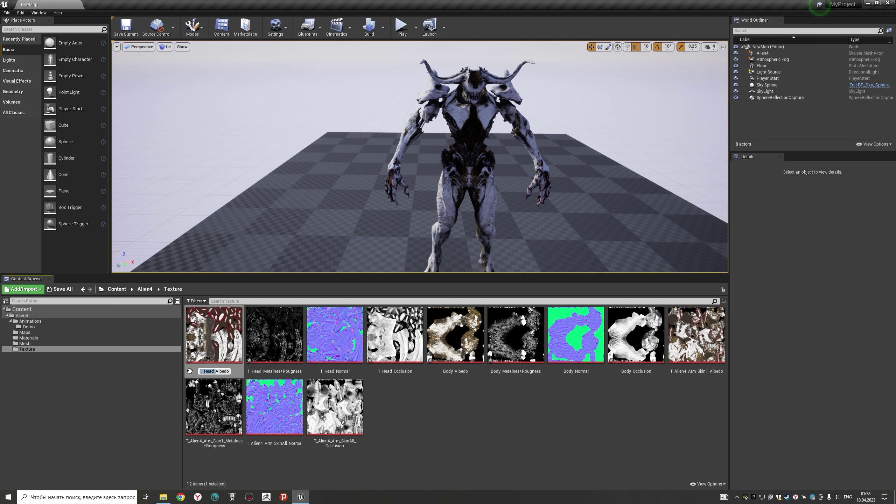
{"action": "type", "text": "d"}
{"action": "key", "text": "ctrl+a"}
{"action": "key", "text": "Return"}
{"action": "left_click", "coordinate": [187, 373]}
{"action": "left_click", "coordinate": [187, 373]}
{"action": "type", "text": "T_Alien4_Head_Skin1"}
{"action": "key", "text": "Return"}
Step: Rename the head normal and occlusion textures to T_Alien4_Head_SkinAll_Normal and T_Alien4_Head_SkinAll_Occlusion
{"action": "left_click", "coordinate": [226, 372]}
{"action": "left_click", "coordinate": [226, 372]}
{"action": "type", "text": "T_Alien4_Head_Skin1"}
{"action": "key", "text": "BackSpace"}
{"action": "type", "text": "All"}
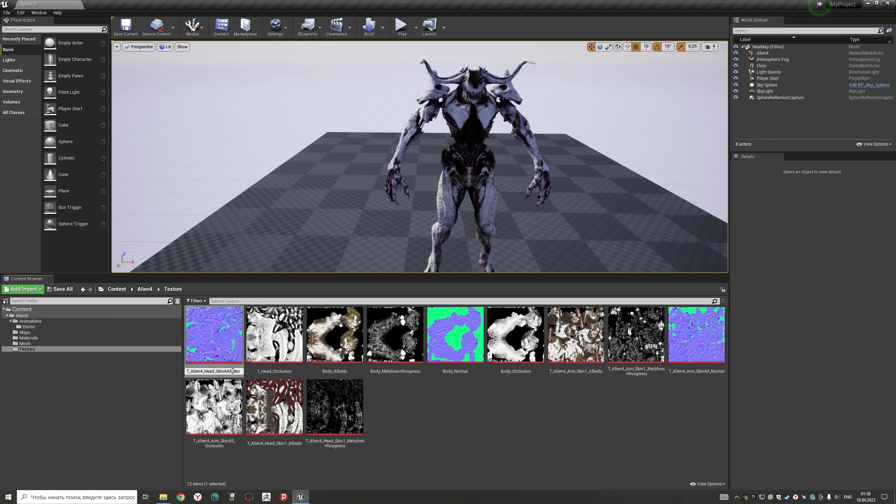
{"action": "key", "text": "Return"}
{"action": "left_click", "coordinate": [211, 371]}
{"action": "left_click", "coordinate": [211, 371]}
{"action": "key", "text": "ctrl+v"}
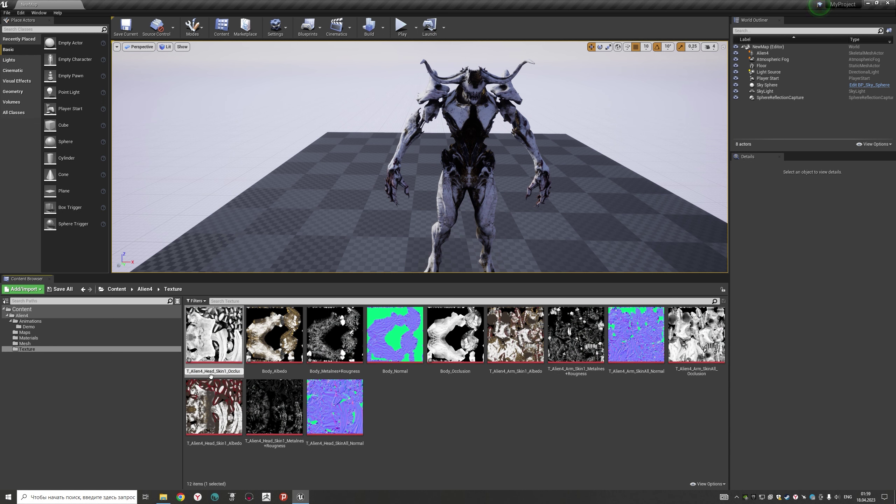
{"action": "key", "text": "BackSpace"}
{"action": "type", "text": "All"}
{"action": "key", "text": "Return"}
Step: Prefix the body albedo and metalness textures with T_Alien4_Body_Skin1_
{"action": "left_click", "coordinate": [211, 371]}
{"action": "left_click_drag", "start_coordinate": [213, 371], "coordinate": [187, 371]}
{"action": "type", "text": "T_Alien4_Body_Skin1_Albed"}
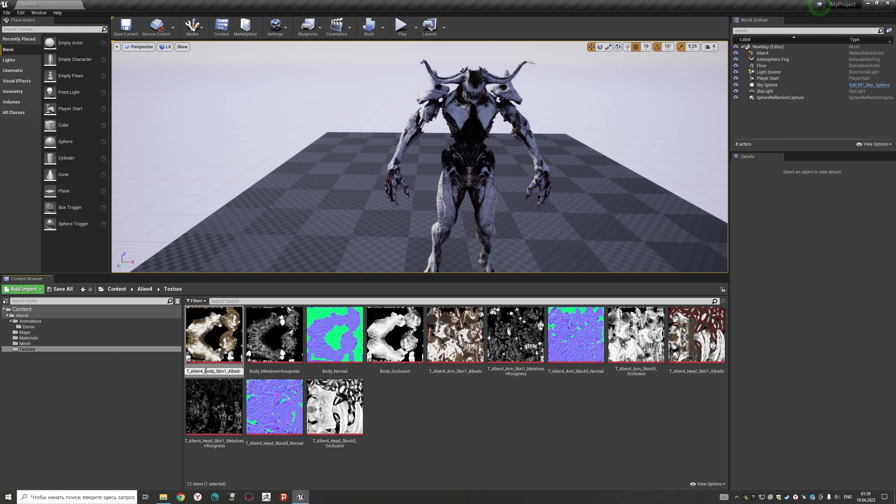
{"action": "key", "text": "Return"}
{"action": "left_click", "coordinate": [212, 370]}
{"action": "left_click", "coordinate": [212, 371]}
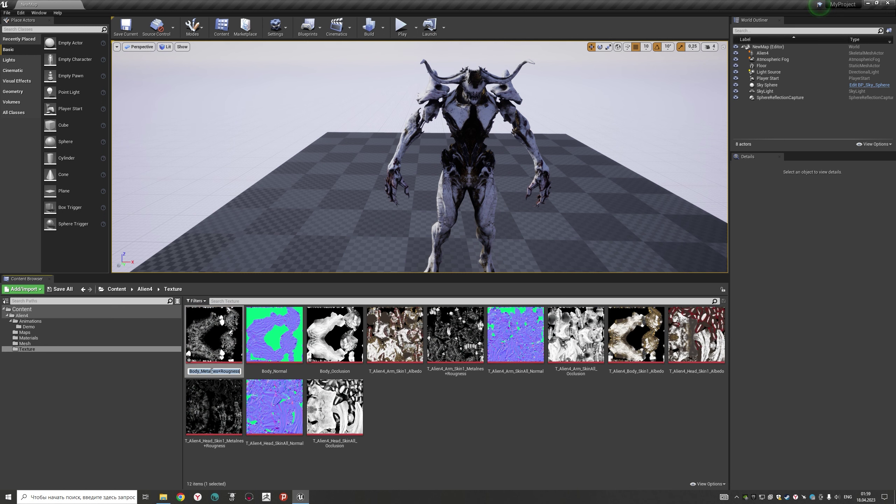
{"action": "left_click_drag", "start_coordinate": [203, 372], "coordinate": [171, 373]}
{"action": "type", "text": "T_Alien4_Body_Skin1"}
{"action": "key", "text": "Return"}
Step: Rename the body normal and occlusion textures with the T_Alien4_Body_SkinAll_ prefix
{"action": "left_click", "coordinate": [215, 371]}
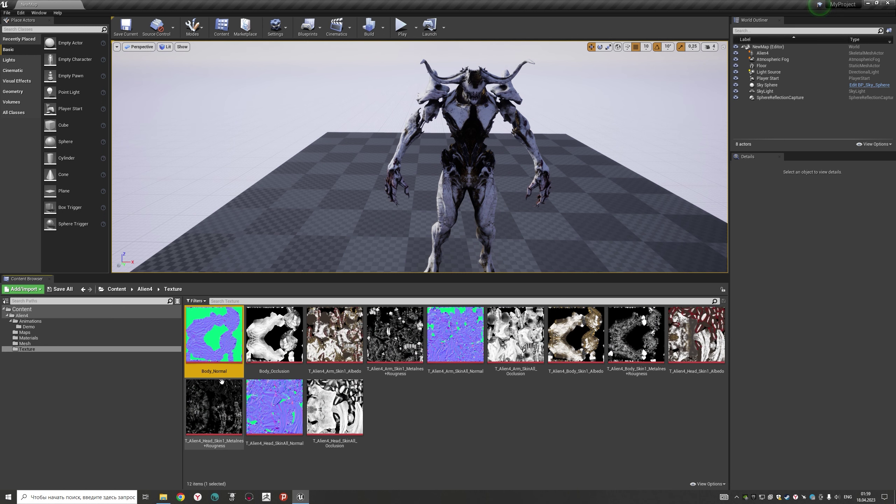
{"action": "left_click", "coordinate": [215, 371]}
{"action": "key", "text": "Home"}
{"action": "key", "text": "ctrl+v"}
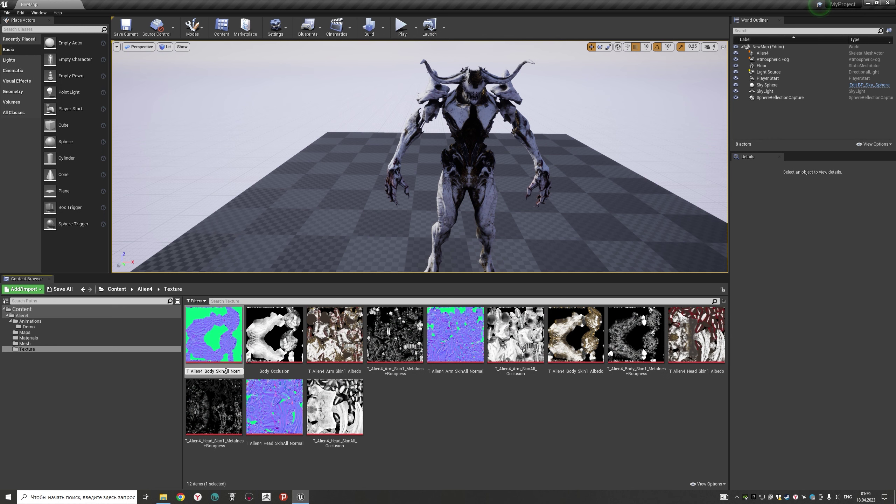
{"action": "key", "text": "Return"}
{"action": "left_click", "coordinate": [225, 370]}
{"action": "left_click", "coordinate": [225, 371]}
{"action": "key", "text": "Home"}
{"action": "key", "text": "ctrl+v"}
{"action": "key", "text": "Return"}
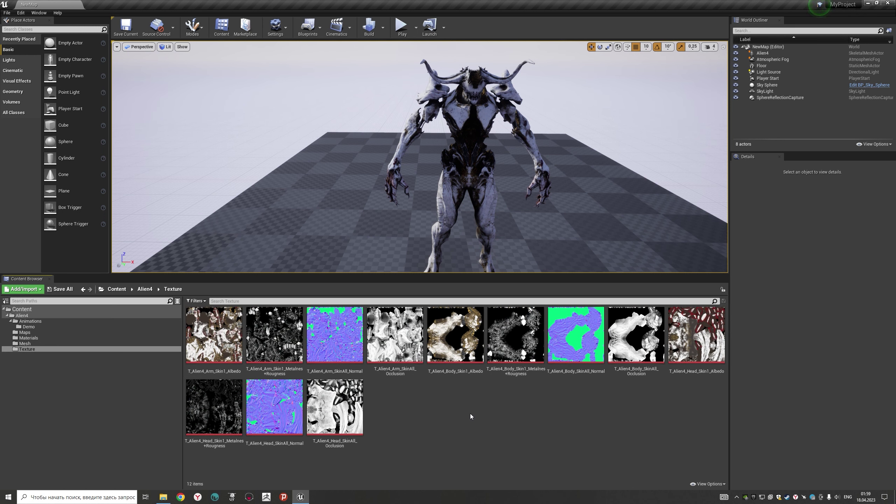
Step: Shrink the thumbnails so all twelve textures fit in one row, restoring the large viewport
{"action": "scroll", "coordinate": [494, 353], "scroll_direction": "up", "scroll_amount": 4, "text": "ctrl"}
{"action": "left_click_drag", "start_coordinate": [476, 274], "coordinate": [476, 67]}
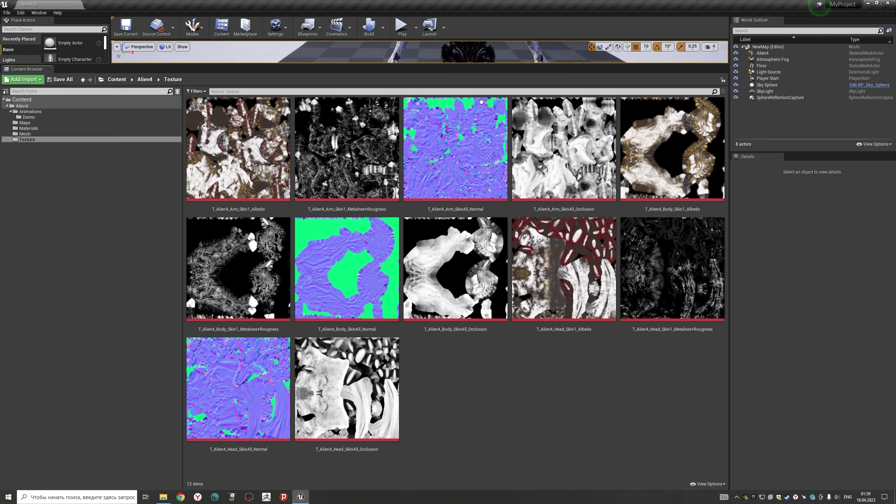
{"action": "left_click", "coordinate": [708, 485]}
{"action": "left_click_drag", "start_coordinate": [730, 460], "coordinate": [714, 460]}
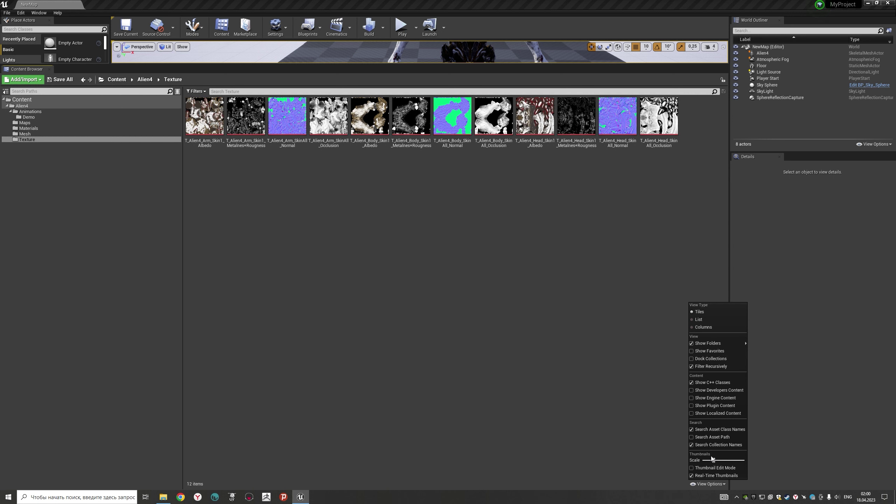
{"action": "left_click", "coordinate": [405, 65]}
{"action": "left_click_drag", "start_coordinate": [405, 64], "coordinate": [385, 366]}
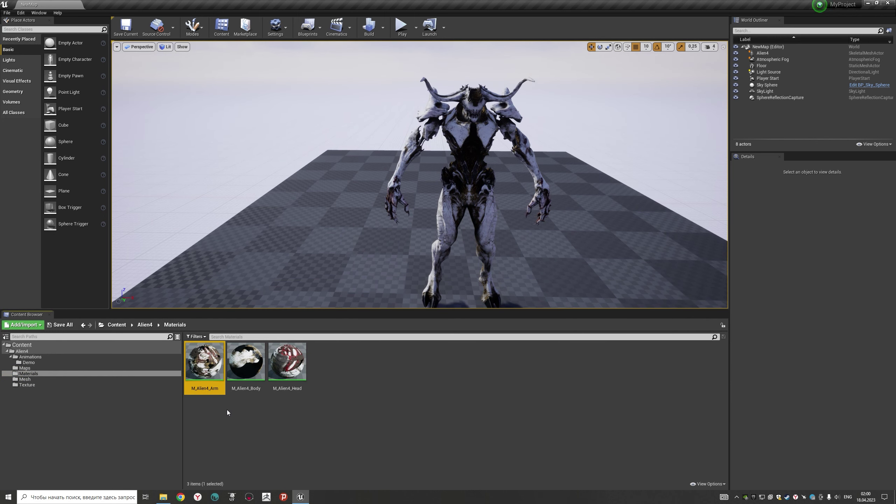
Step: Rename the arm, body and head materials to M_Alien4_Arm_Skin1, M_Alien4_Body_Skin1 and M_Alien4_Head_Skin1
{"action": "left_click", "coordinate": [219, 389]}
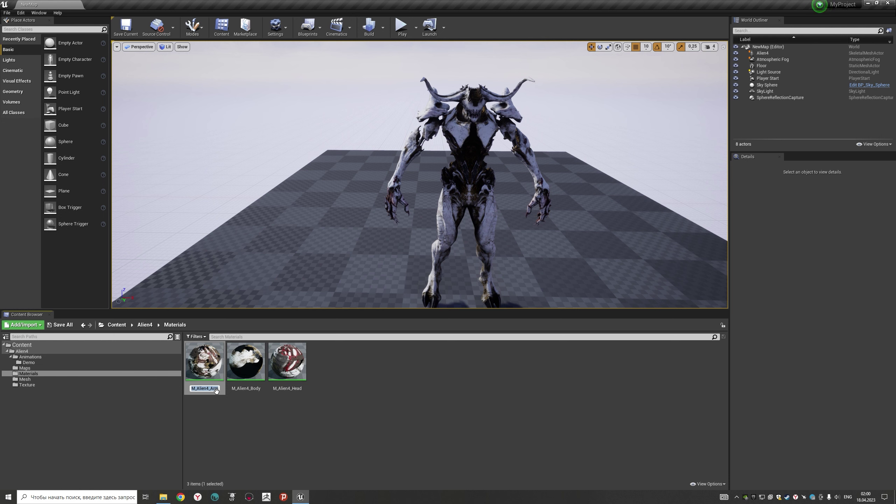
{"action": "type", "text": "_Skin"}
{"action": "left_click", "coordinate": [260, 388]}
{"action": "left_click", "coordinate": [262, 388]}
{"action": "left_click", "coordinate": [258, 388]}
{"action": "key", "text": "BackSpace"}
{"action": "type", "text": "1"}
{"action": "left_click", "coordinate": [302, 389]}
{"action": "left_click", "coordinate": [303, 388]}
{"action": "key", "text": "Return"}
Step: Duplicate each material as M_Alien4_Arm_Skin2, M_Alien4_Body_Skin2 and M_Alien4_Head_Skin2
{"action": "right_click", "coordinate": [209, 372]}
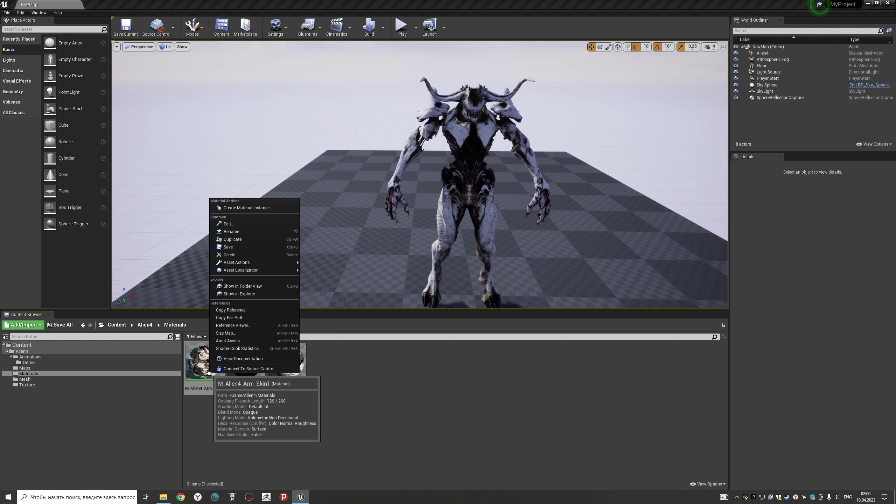
{"action": "left_click", "coordinate": [248, 241]}
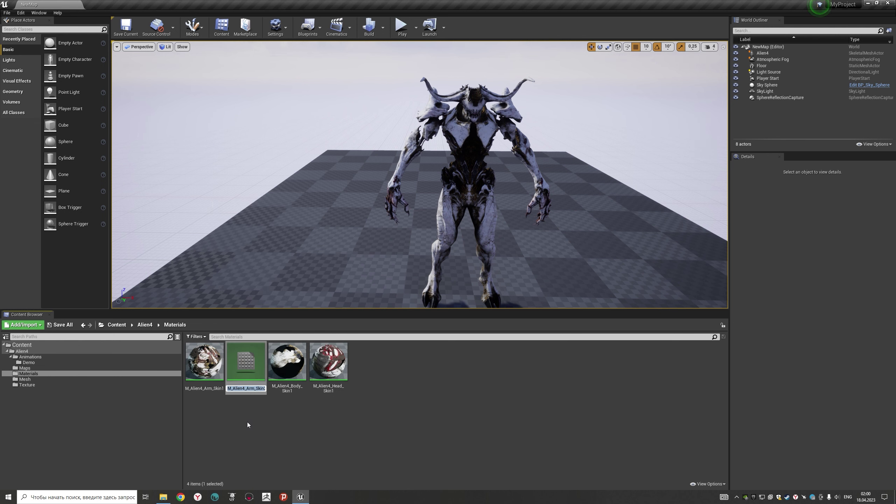
{"action": "key", "text": "Return"}
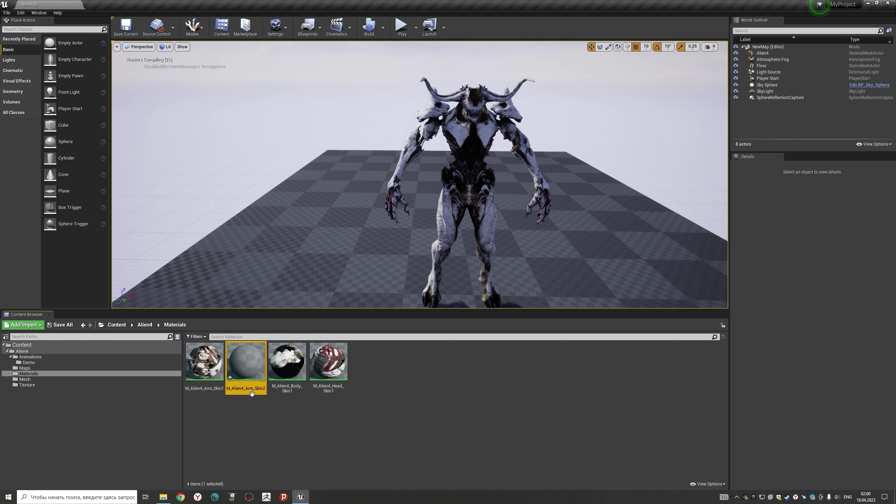
{"action": "left_click", "coordinate": [290, 384]}
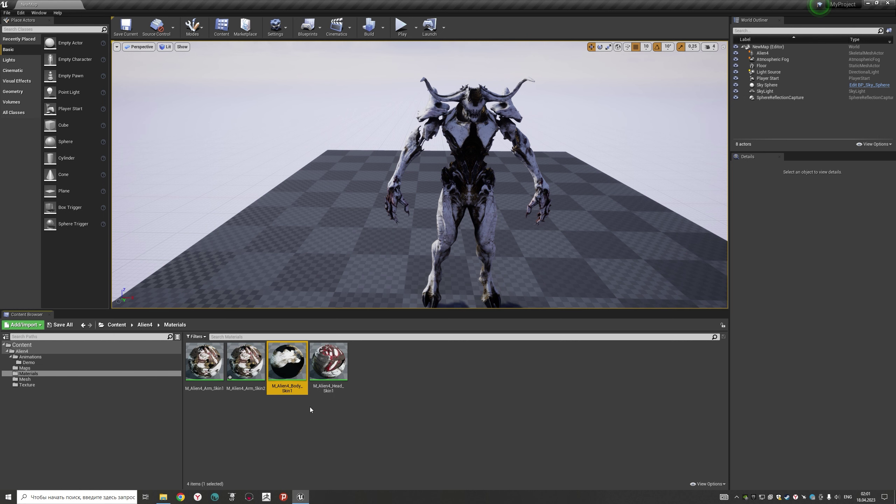
{"action": "key", "text": "ctrl+w"}
{"action": "key", "text": "Return"}
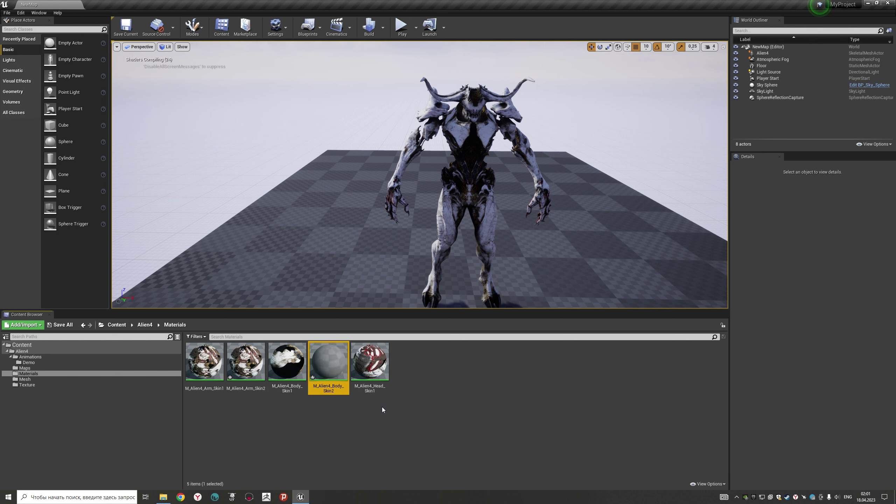
{"action": "left_click", "coordinate": [370, 381]}
{"action": "key", "text": "ctrl+w"}
{"action": "key", "text": "Return"}
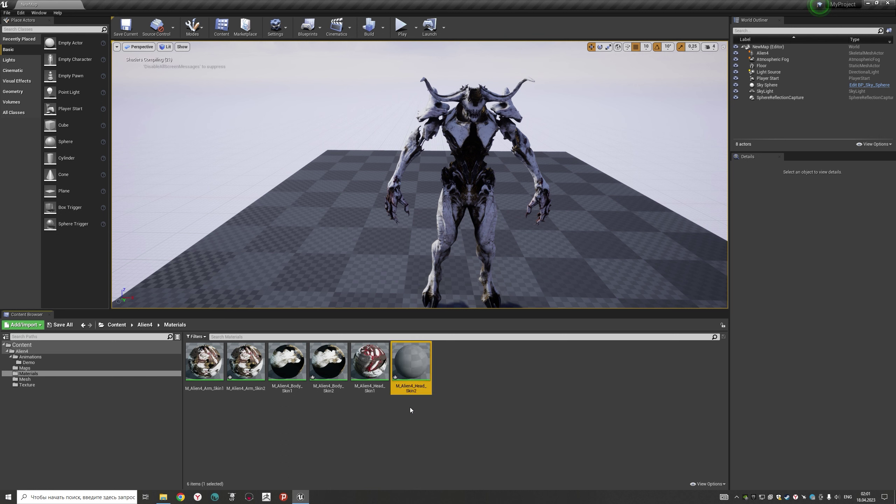
Step: Clear the selection, show the Texture folder and return to File Explorer
{"action": "left_click", "coordinate": [411, 409]}
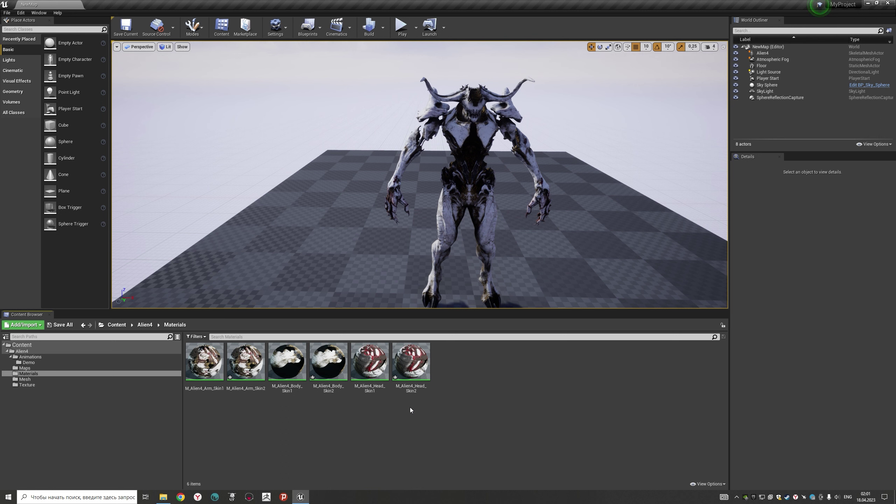
{"action": "left_click", "coordinate": [28, 385]}
{"action": "left_click", "coordinate": [163, 497]}
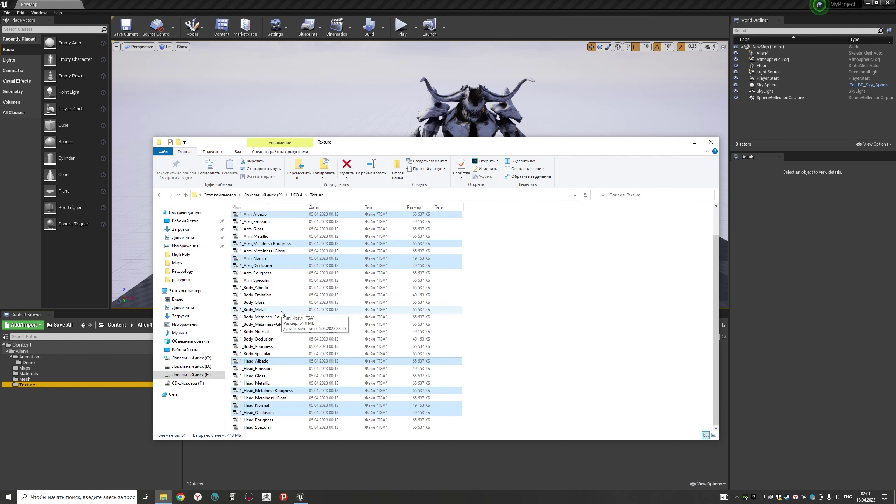
Step: Import the selected Skin2 textures from the UFO 4 Texture2 folder into the Content Browser
{"action": "left_click", "coordinate": [160, 196]}
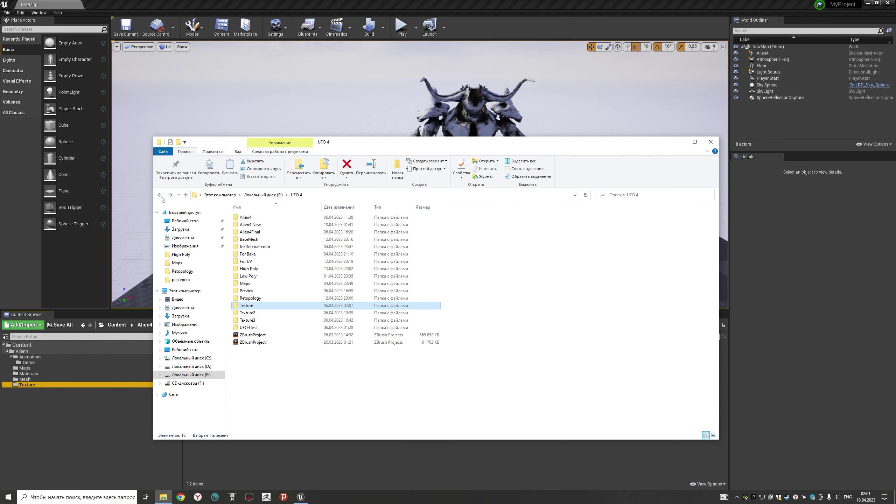
{"action": "double_click", "coordinate": [247, 313]}
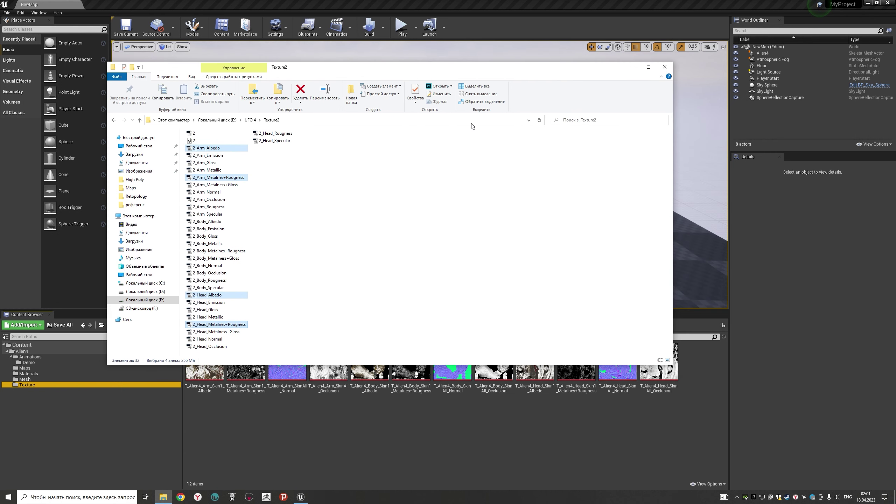
{"action": "left_click_drag", "start_coordinate": [603, 145], "coordinate": [570, 428]}
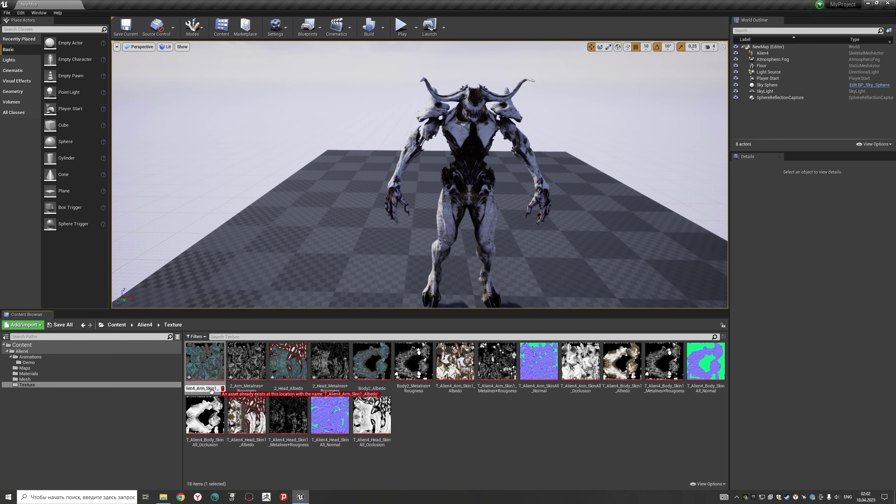
Step: Rename the imported arm, head and body textures to T_Alien4_<Part>_Skin2_<Map>, then show Materials
{"action": "left_click", "coordinate": [206, 364]}
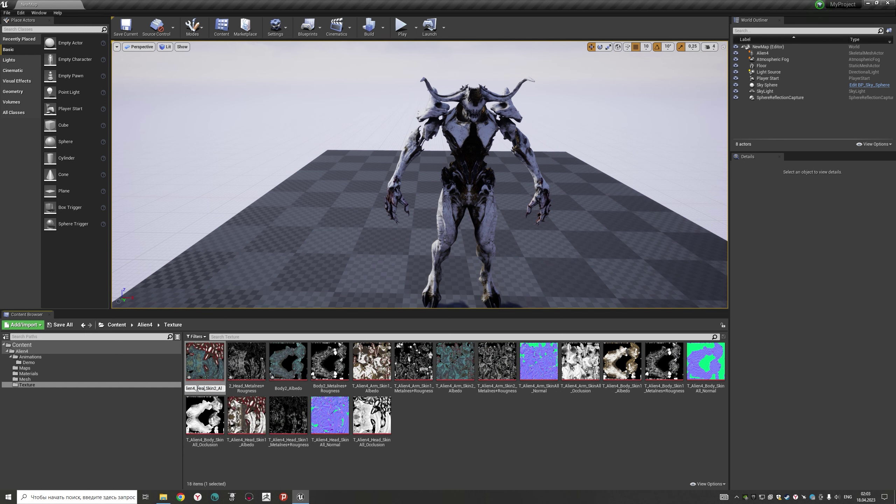
{"action": "left_click", "coordinate": [202, 388]}
{"action": "type", "text": "Head"}
{"action": "key", "text": "Return"}
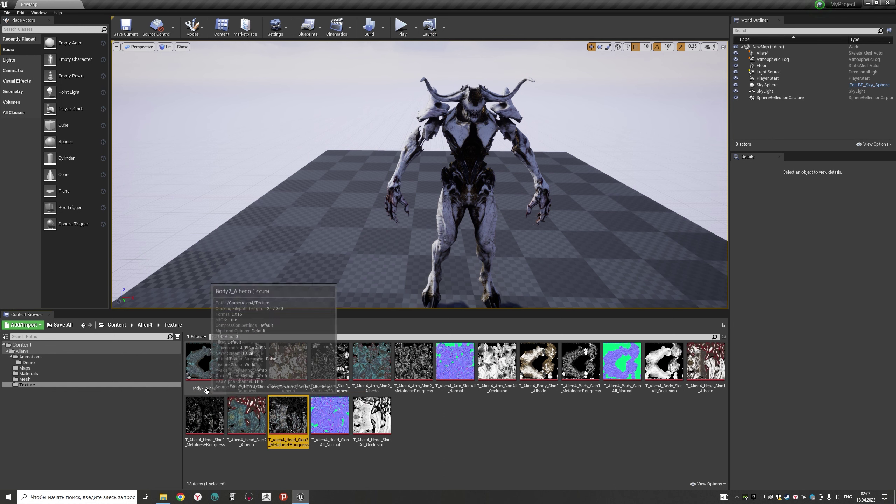
{"action": "type", "text": "Body"}
{"action": "key", "text": "Return"}
{"action": "left_click", "coordinate": [217, 388]}
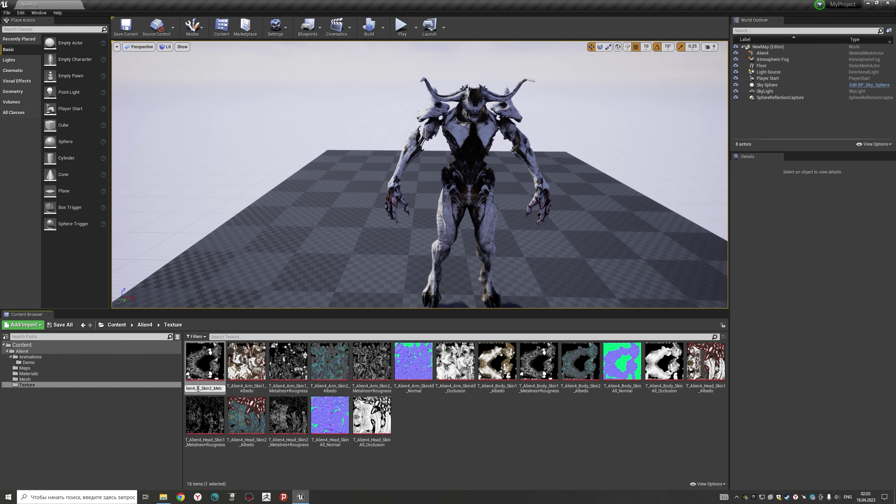
{"action": "type", "text": "ody"}
{"action": "key", "text": "Return"}
{"action": "left_click", "coordinate": [33, 375]}
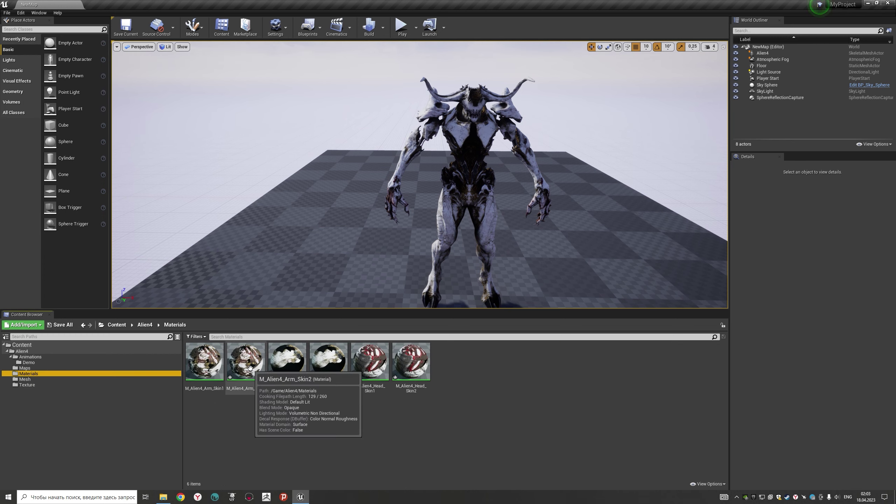
Step: Open the Arm, Body and Head Skin2 materials in an enlarged material editor
{"action": "double_click", "coordinate": [246, 362]}
{"action": "double_click", "coordinate": [332, 366]}
{"action": "double_click", "coordinate": [411, 362]}
{"action": "left_click_drag", "start_coordinate": [718, 335], "coordinate": [730, 338]}
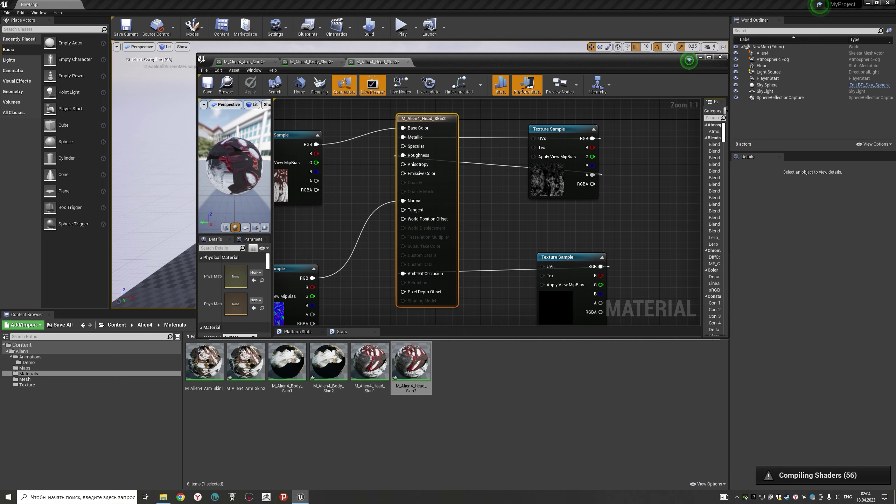
{"action": "left_click_drag", "start_coordinate": [197, 55], "coordinate": [97, 32]}
{"action": "left_click", "coordinate": [38, 388]}
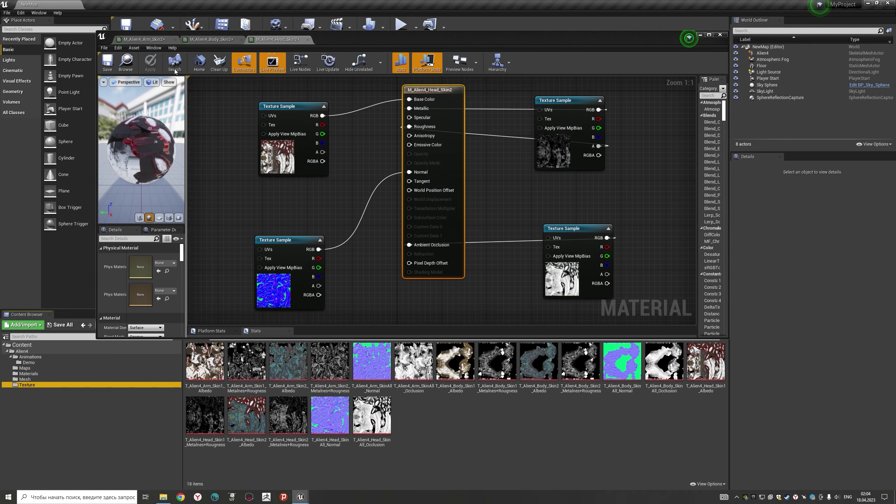
Step: In M_Alien4_Arm_Skin2, replace the old Skin1 texture nodes with the Skin2 albedo and metalness textures
{"action": "left_click", "coordinate": [143, 39]}
{"action": "left_click", "coordinate": [282, 111]}
{"action": "key", "text": "Delete"}
{"action": "left_click", "coordinate": [552, 122]}
{"action": "key", "text": "Delete"}
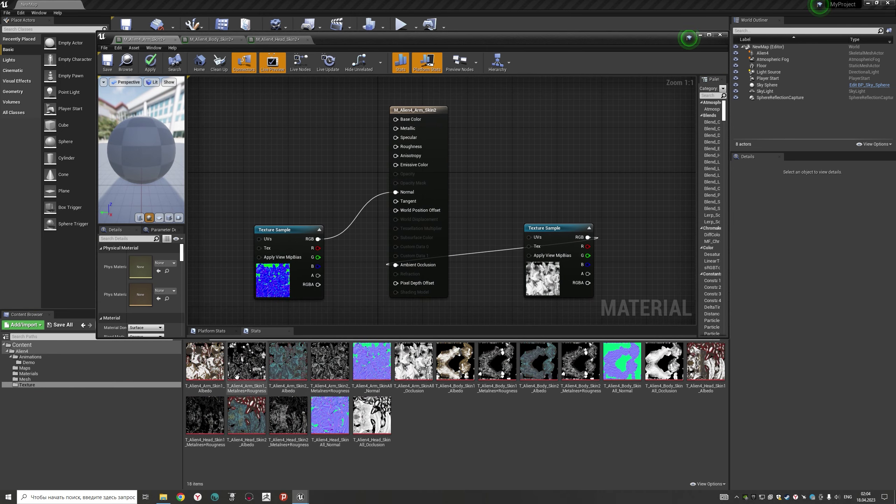
{"action": "left_click_drag", "start_coordinate": [459, 36], "coordinate": [453, 13]}
{"action": "left_click", "coordinate": [240, 336]}
{"action": "type", "text": "skin2"}
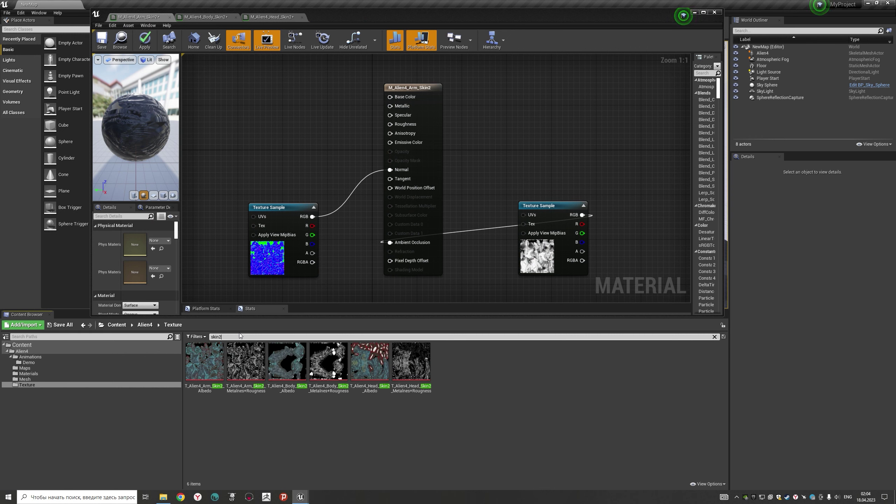
{"action": "left_click_drag", "start_coordinate": [204, 361], "coordinate": [263, 88]}
{"action": "left_click_drag", "start_coordinate": [246, 361], "coordinate": [540, 93]}
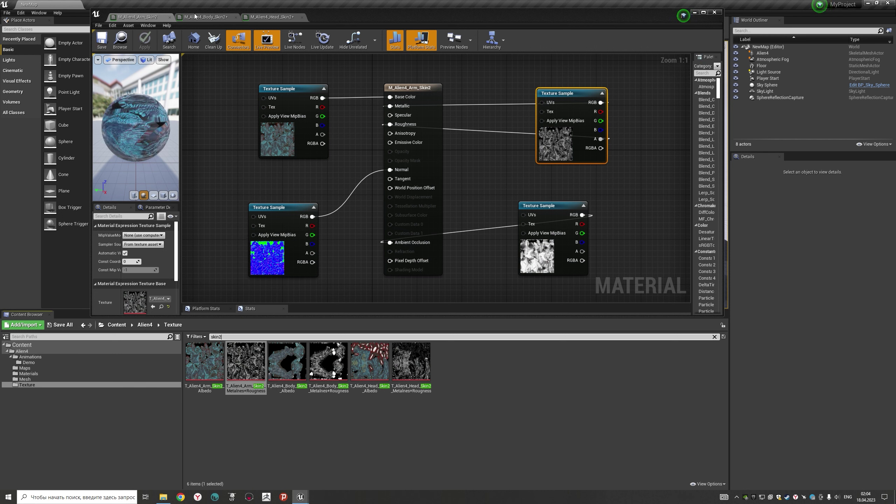
Step: Connect the metalness texture to Metallic and Roughness in Body Skin2, then save Body and Head Skin2
{"action": "left_click", "coordinate": [206, 17]}
{"action": "left_click_drag", "start_coordinate": [287, 361], "coordinate": [258, 98]}
{"action": "left_click_drag", "start_coordinate": [319, 109], "coordinate": [400, 85]}
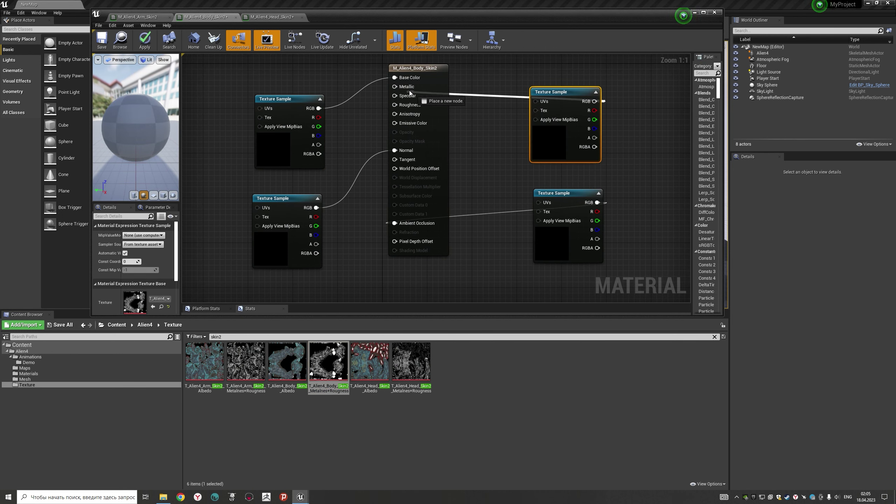
{"action": "left_click", "coordinate": [101, 40]}
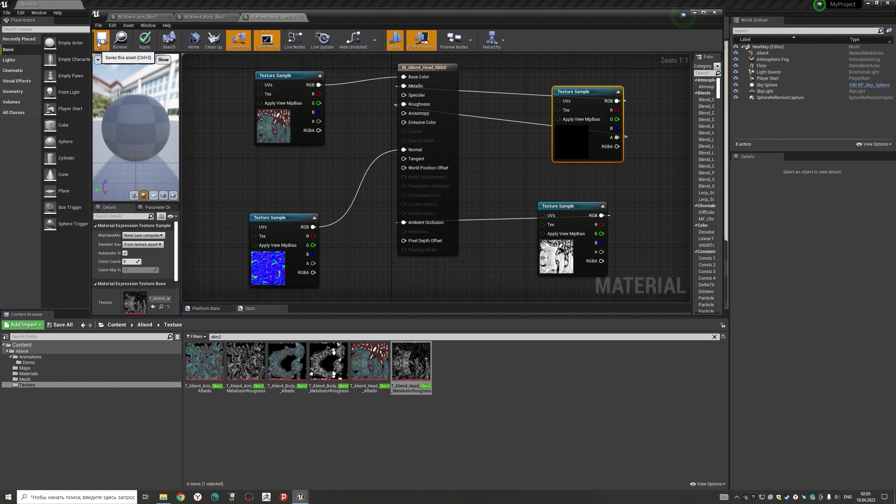
{"action": "left_click", "coordinate": [100, 42]}
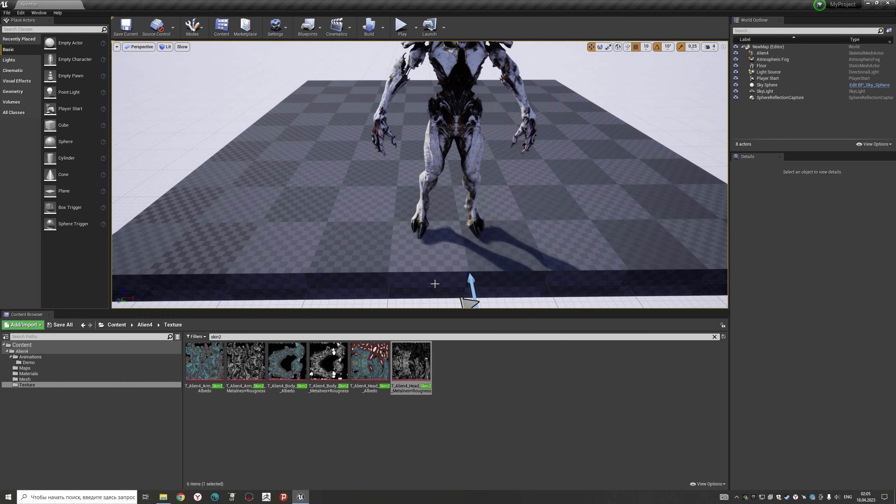
Step: Duplicate the alien with Ctrl+W and move the copy to the left of the original
{"action": "left_click_drag", "start_coordinate": [436, 311], "coordinate": [435, 388]}
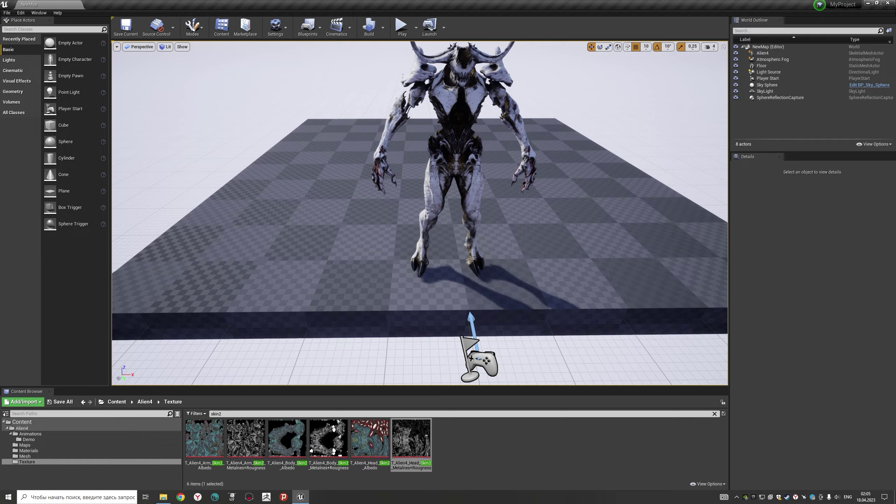
{"action": "scroll", "coordinate": [420, 212], "scroll_direction": "down", "scroll_amount": 3}
{"action": "scroll", "coordinate": [419, 217], "scroll_direction": "up", "scroll_amount": 3}
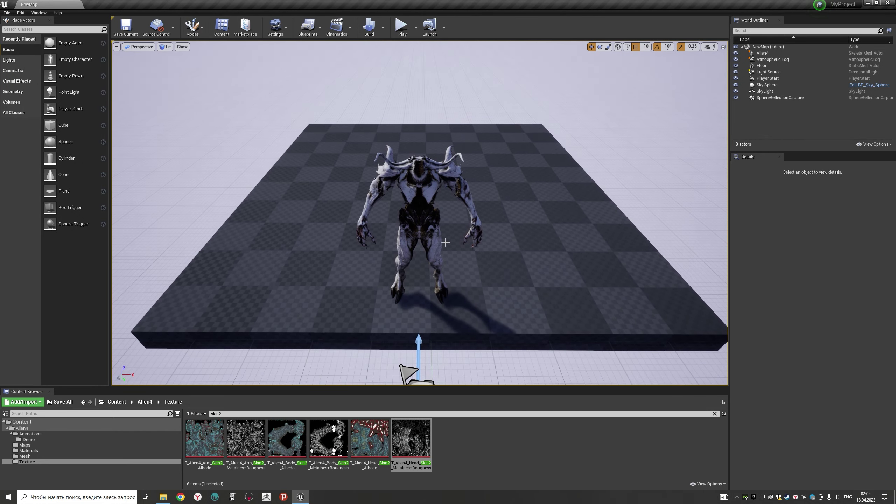
{"action": "left_click", "coordinate": [419, 217]}
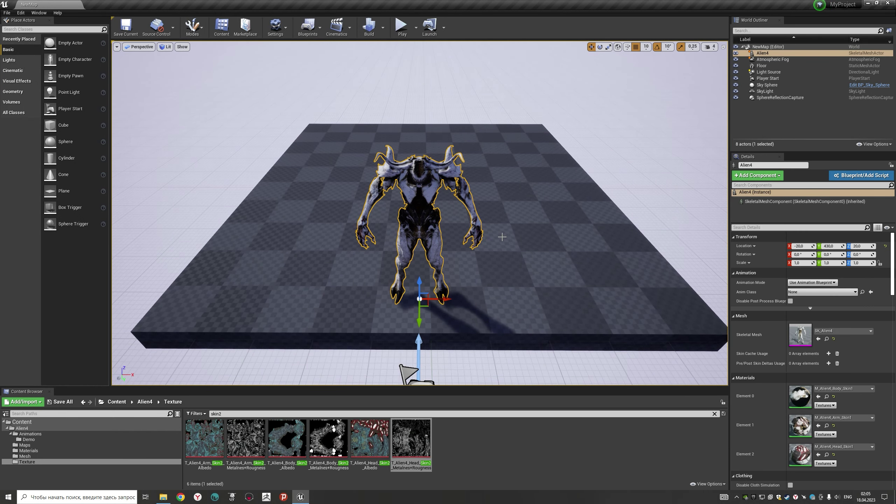
{"action": "key", "text": "ctrl+w"}
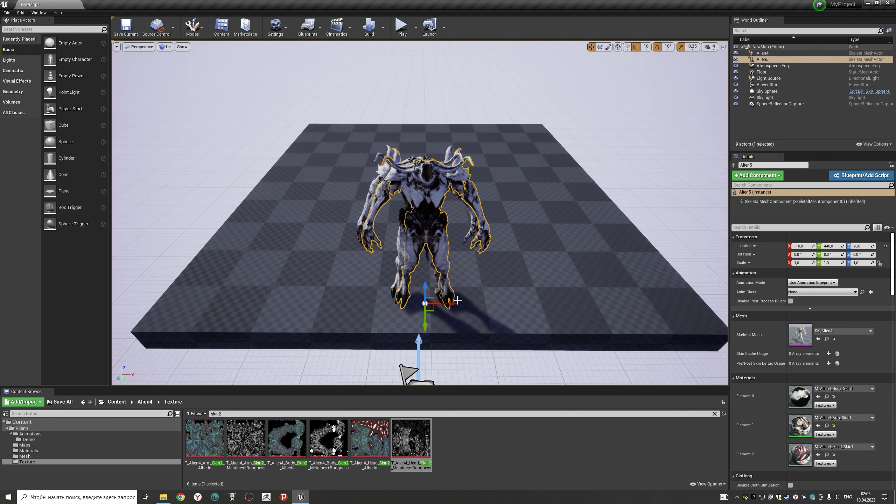
{"action": "left_click_drag", "start_coordinate": [455, 302], "coordinate": [299, 301]}
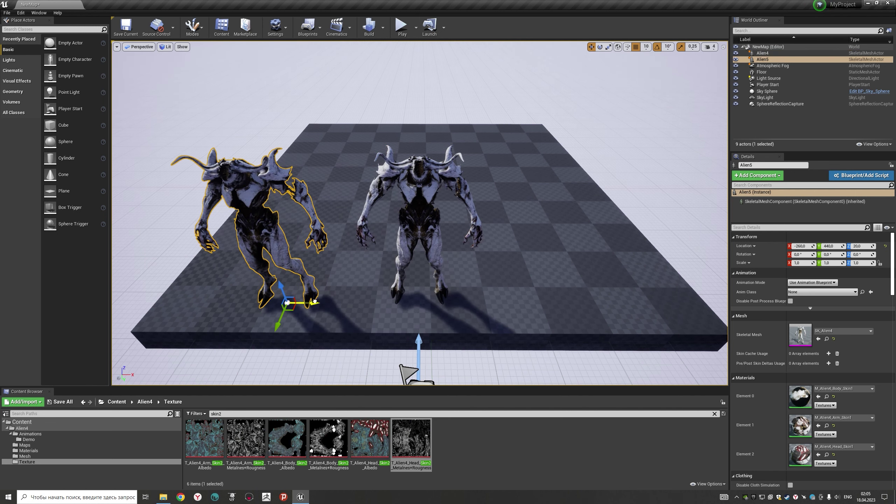
{"action": "key", "text": "f"}
{"action": "scroll", "coordinate": [847, 293], "scroll_direction": "down", "scroll_amount": 5}
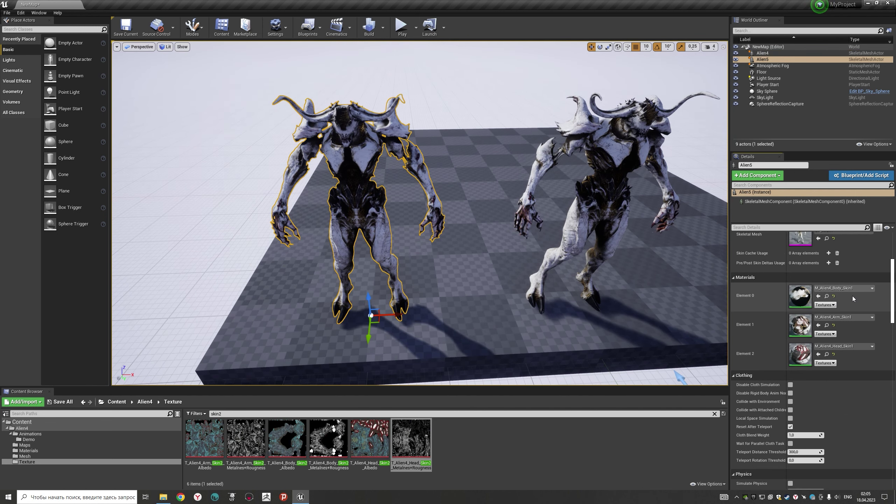
Step: Assign the Body, Arm and Head Skin2 materials to the copy's three material slots
{"action": "left_click", "coordinate": [854, 288]}
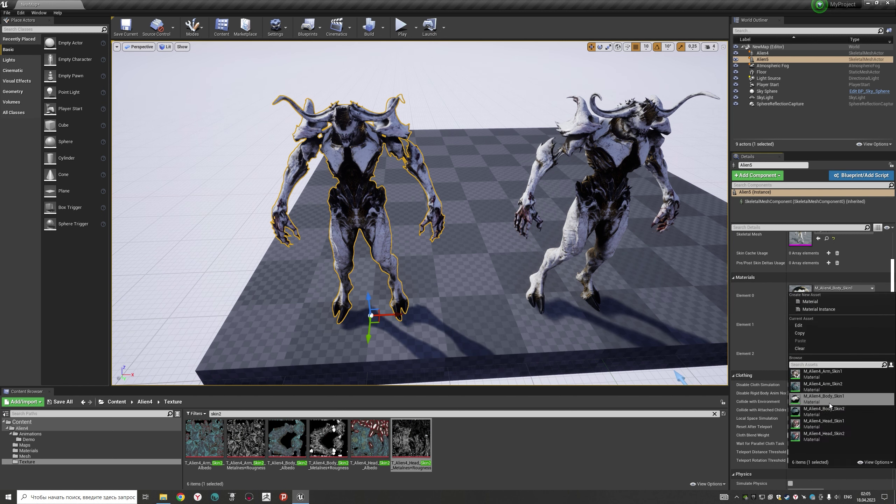
{"action": "left_click", "coordinate": [845, 414]}
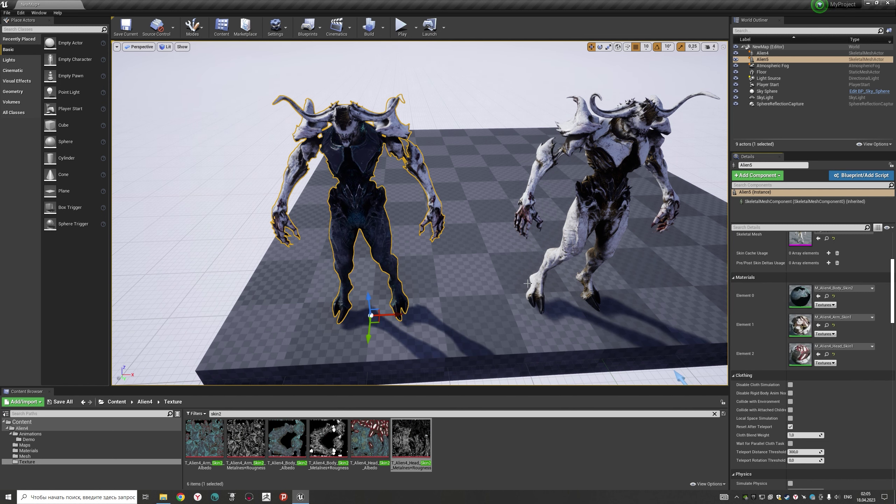
{"action": "left_click", "coordinate": [855, 322]}
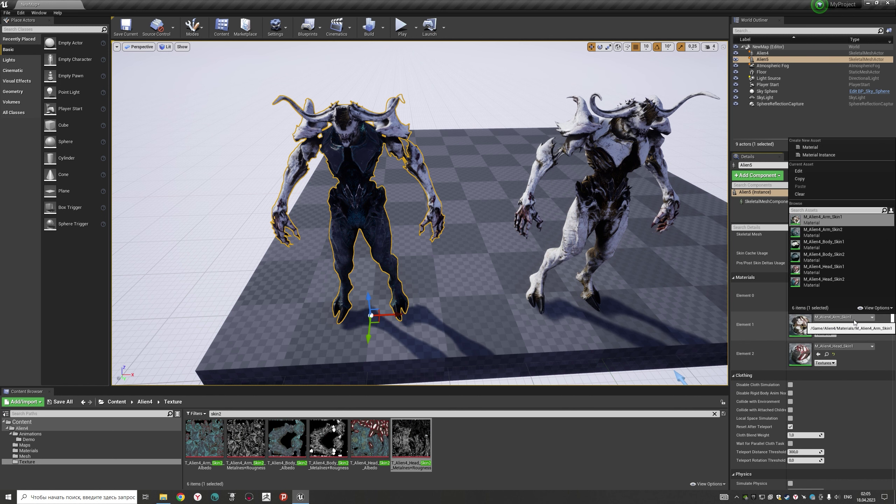
{"action": "left_click", "coordinate": [838, 233]}
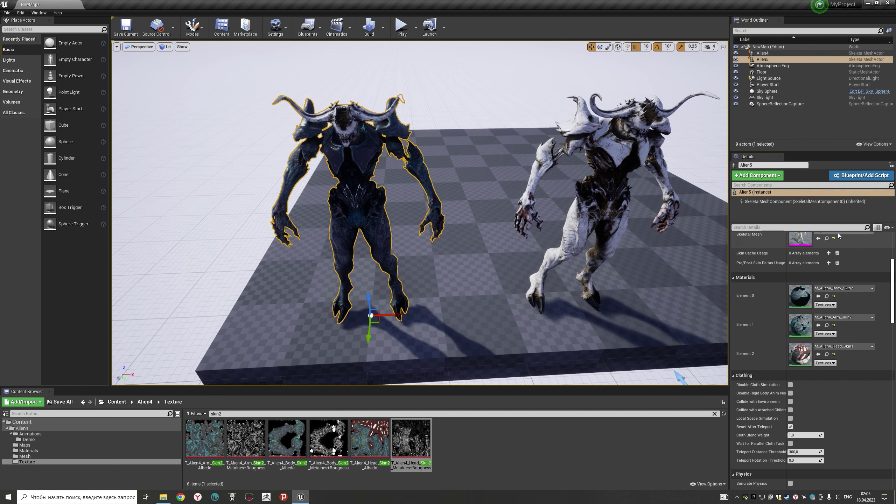
{"action": "left_click", "coordinate": [858, 346]}
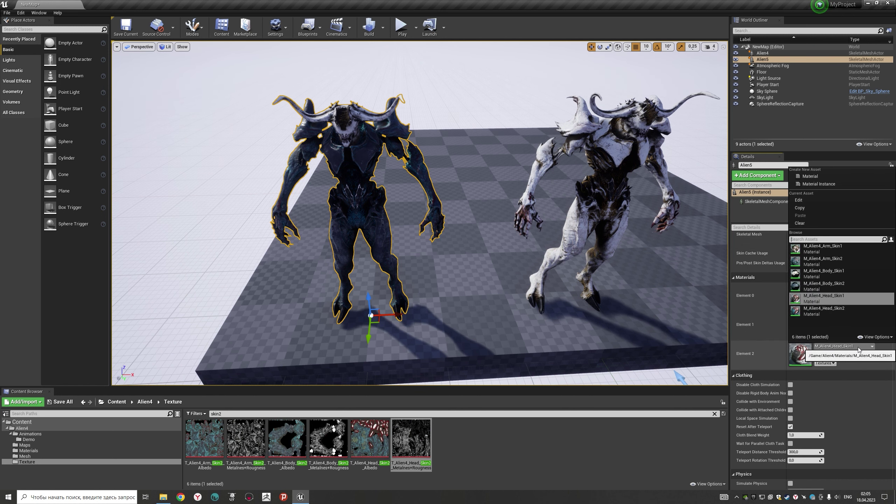
{"action": "left_click", "coordinate": [836, 312]}
{"action": "right_click_drag", "start_coordinate": [688, 311], "coordinate": [653, 310]}
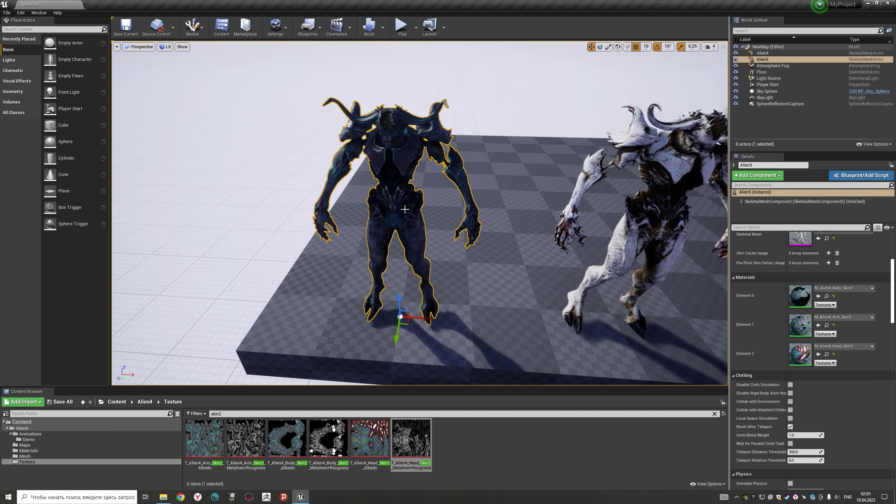
{"action": "right_click_drag", "start_coordinate": [404, 209], "coordinate": [447, 209]}
{"action": "key", "text": "F11"}
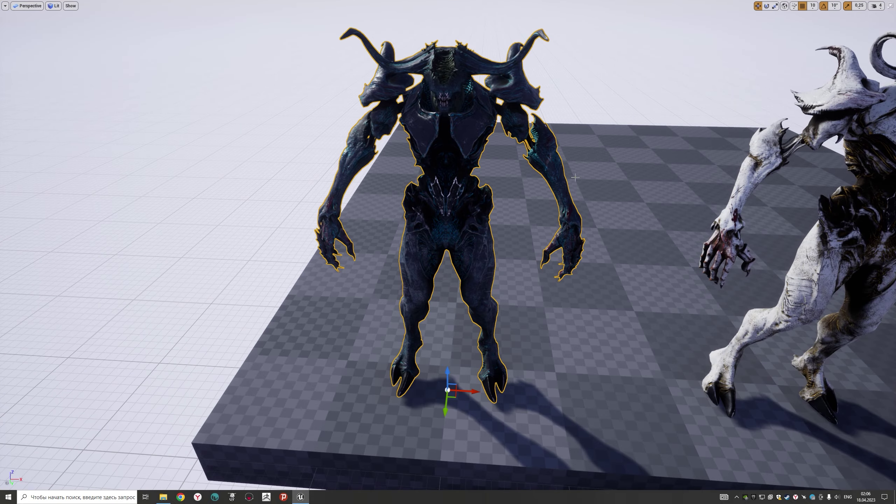
{"action": "scroll", "coordinate": [815, 59], "scroll_direction": "up", "scroll_amount": 2}
{"action": "scroll", "coordinate": [815, 58], "scroll_direction": "up", "scroll_amount": 2}
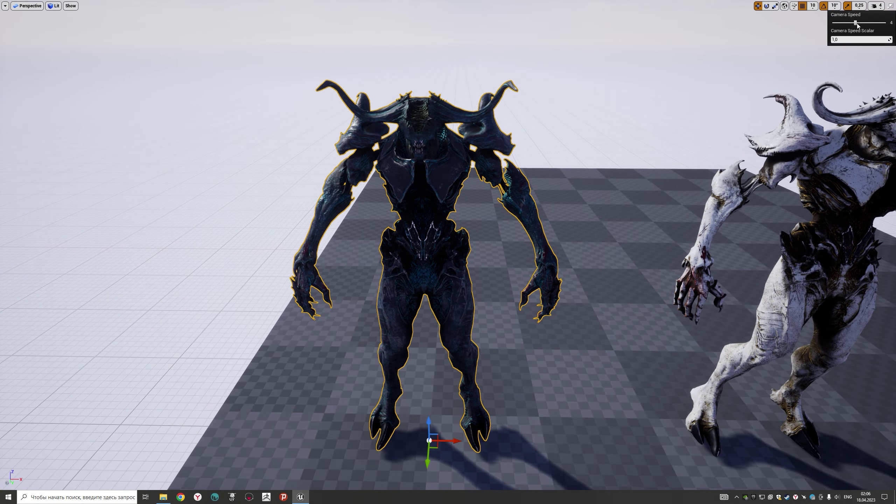
{"action": "mouse_move", "coordinate": [573, 209]}
{"action": "right_mouse_down"}
{"action": "mouse_move", "coordinate": [529, 219]}
{"action": "mouse_move", "coordinate": [487, 184]}
{"action": "right_mouse_up"}
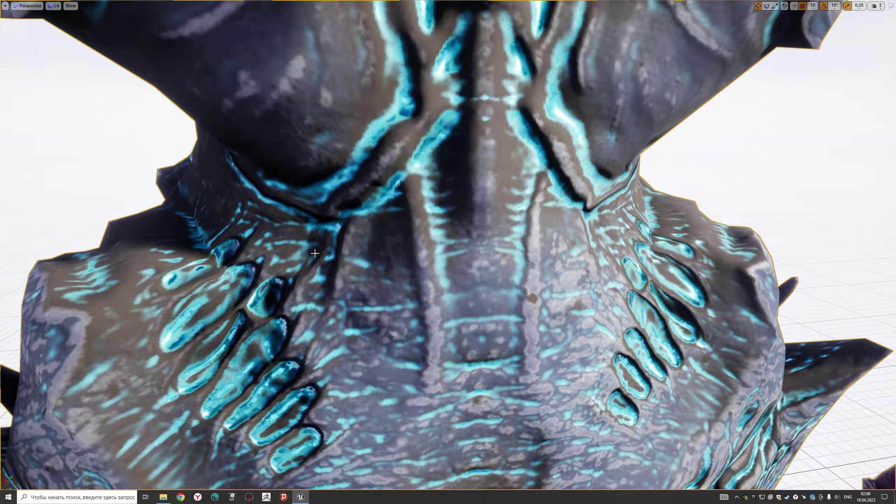
{"action": "right_click_drag", "start_coordinate": [315, 253], "coordinate": [315, 253]}
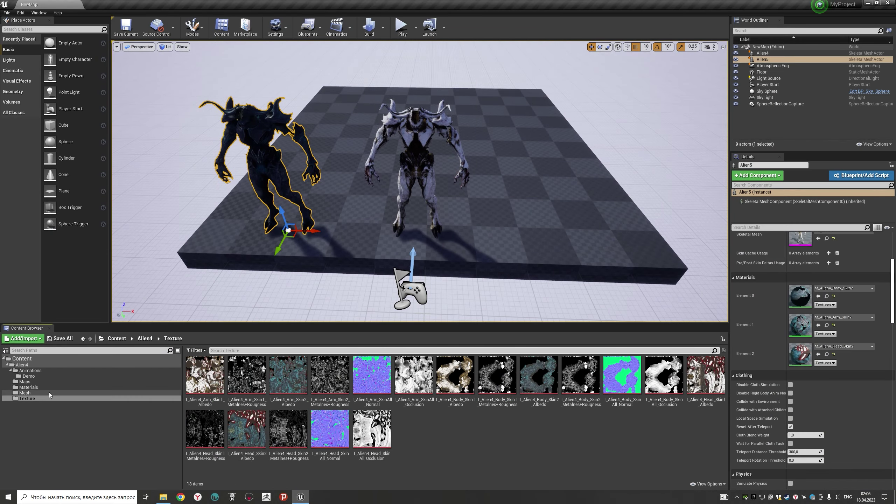
Step: Import the body, arm and head Skin3 textures from the Texture3 folder into the Texture folder
{"action": "left_click", "coordinate": [28, 387]}
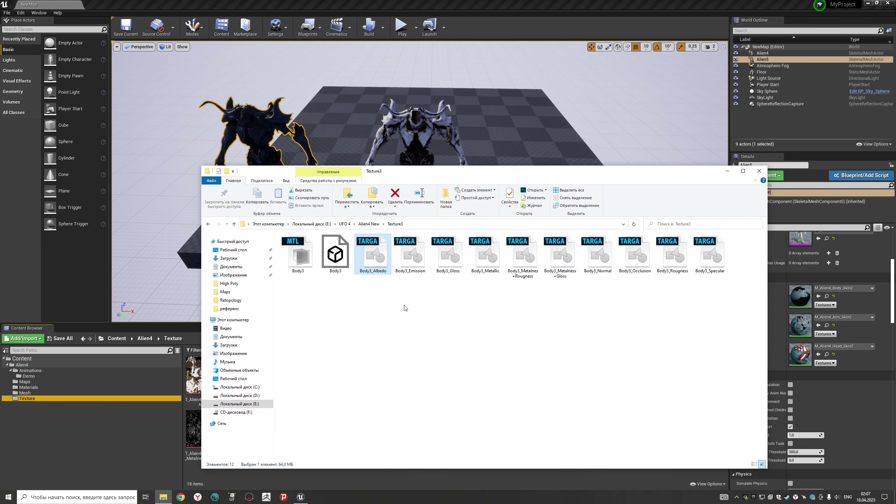
{"action": "left_click", "coordinate": [523, 254], "text": "ctrl"}
{"action": "left_click_drag", "start_coordinate": [523, 255], "coordinate": [197, 382]}
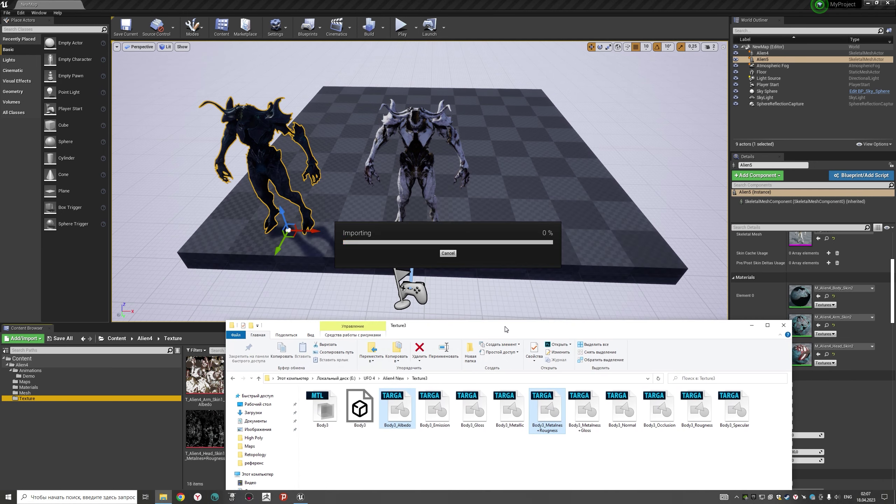
{"action": "left_click", "coordinate": [244, 201]}
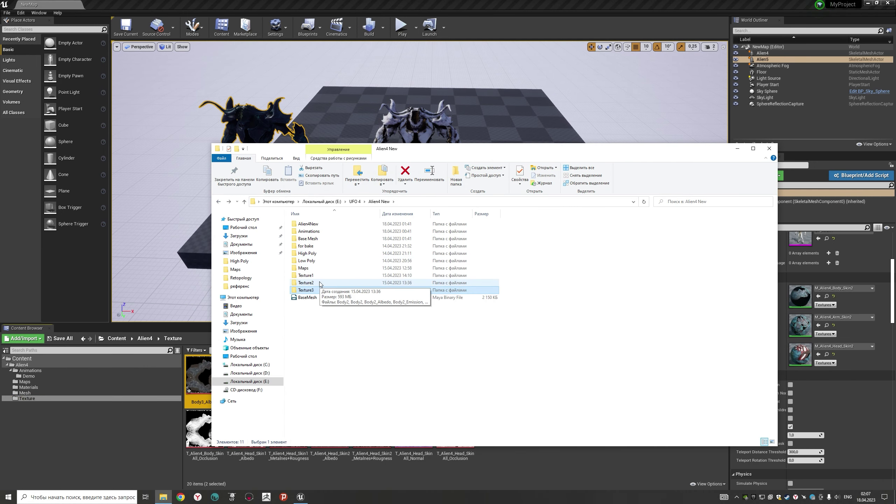
{"action": "double_click", "coordinate": [310, 290]}
{"action": "left_click", "coordinate": [317, 407], "text": "ctrl"}
{"action": "left_click_drag", "start_coordinate": [318, 406], "coordinate": [198, 388]}
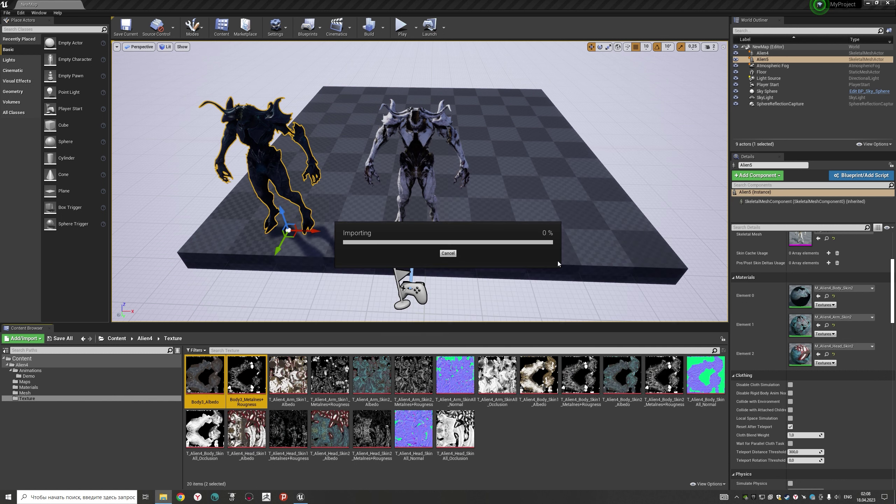
Step: Rename the arm textures, including 'T_Alien4_Arm_Skin3_Metalnes+Rougness'
{"action": "left_click", "coordinate": [470, 403]}
{"action": "key", "text": "F2"}
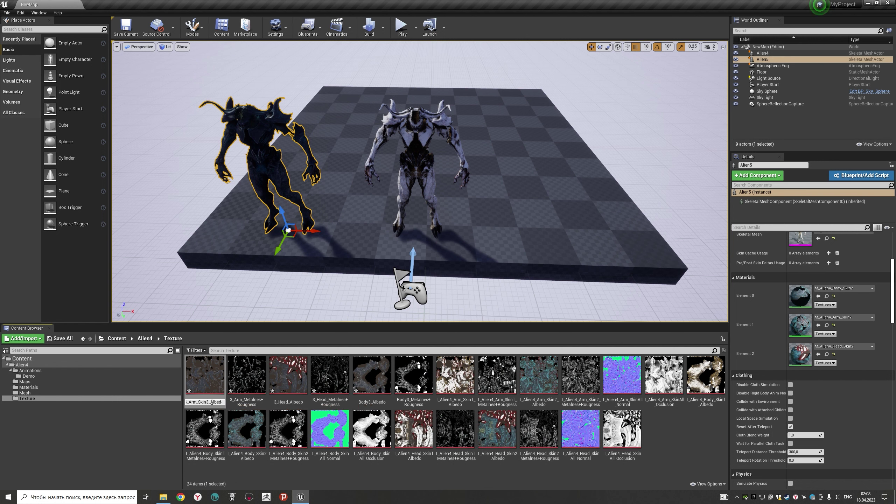
{"action": "key", "text": "Return"}
{"action": "left_click", "coordinate": [204, 374]}
{"action": "key", "text": "F2"}
{"action": "type", "text": "T_Alien4_Arm_Skin3_Metalnes+Rougness"}
{"action": "key", "text": "Return"}
Step: Rename the head and body textures, e.g. 'T_Alien4_Head_Skin3_Metalnes+Rougness', then open M_Alien4_Head_Skin3
{"action": "key", "text": "Return"}
{"action": "left_click", "coordinate": [205, 381]}
{"action": "key", "text": "F2"}
{"action": "type", "text": "T_Alien4_Head_Skin3_Metalnes+Rougness"}
{"action": "key", "text": "Return"}
{"action": "key", "text": "BackSpace"}
{"action": "key", "text": "BackSpace"}
{"action": "key", "text": "BackSpace"}
{"action": "type", "text": "Body"}
{"action": "key", "text": "Return"}
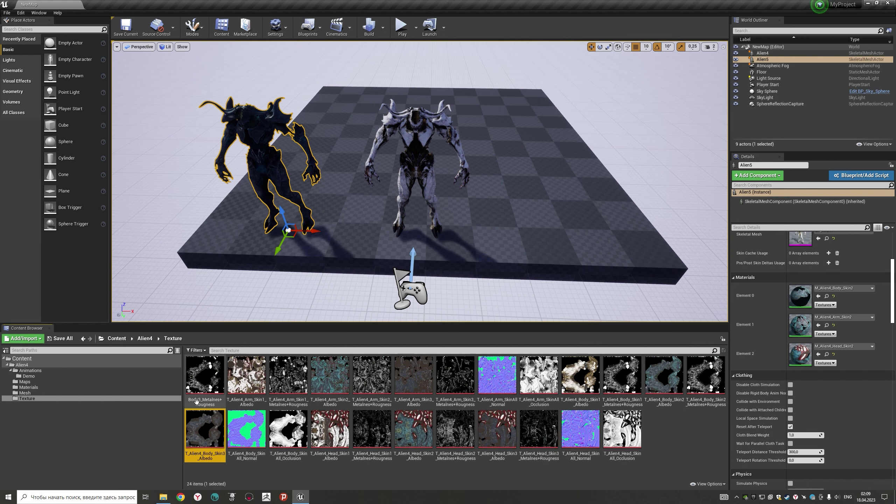
{"action": "key", "text": "Escape"}
{"action": "left_click", "coordinate": [29, 387]}
{"action": "double_click", "coordinate": [535, 374]}
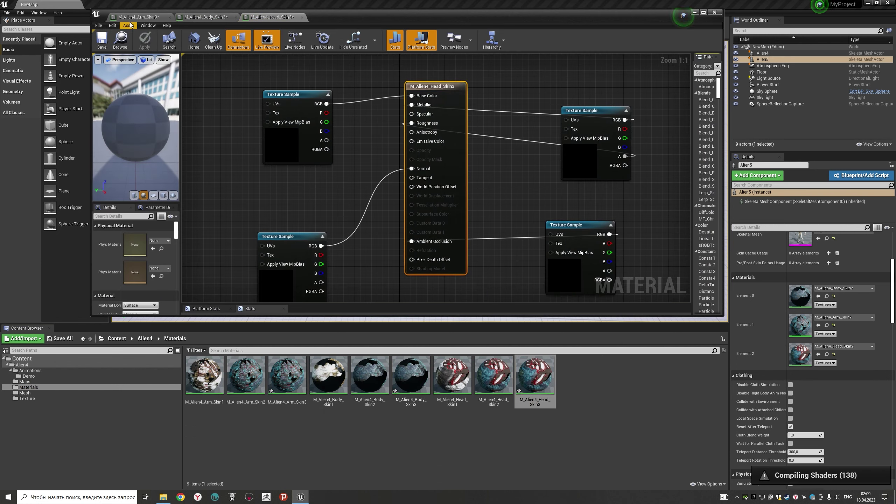
Step: Wire the head Skin3 textures into Base Color, Metallic and Roughness and save
{"action": "left_click", "coordinate": [27, 399]}
{"action": "left_click", "coordinate": [459, 350]}
{"action": "type", "text": "skin3"}
{"action": "left_click_drag", "start_coordinate": [411, 374], "coordinate": [586, 124]}
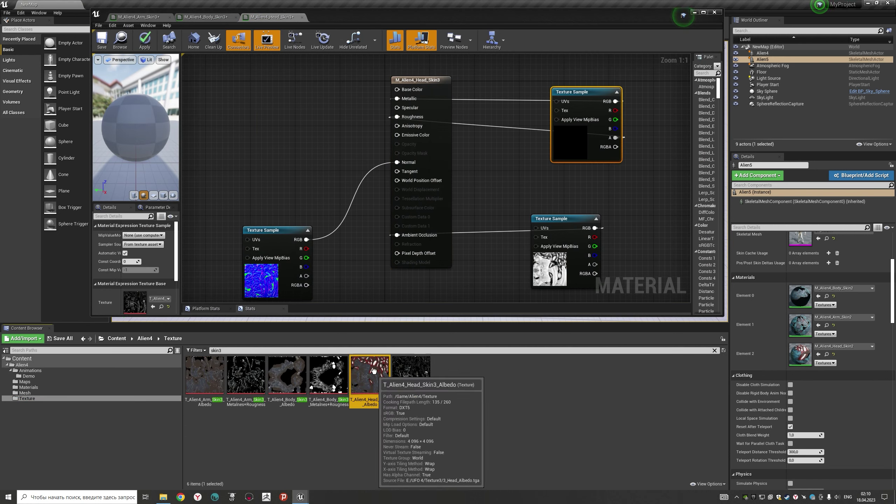
{"action": "left_click_drag", "start_coordinate": [369, 375], "coordinate": [272, 120]}
{"action": "key", "text": "ctrl+s"}
Step: Wire the body and arm Skin3 metalness textures into Metallic and Roughness of their materials
{"action": "left_click", "coordinate": [302, 17]}
{"action": "key", "text": "Delete"}
{"action": "mouse_move", "coordinate": [328, 374]}
{"action": "left_mouse_down"}
{"action": "mouse_move", "coordinate": [614, 134]}
{"action": "mouse_move", "coordinate": [477, 138]}
{"action": "left_mouse_up"}
{"action": "left_click", "coordinate": [236, 17]}
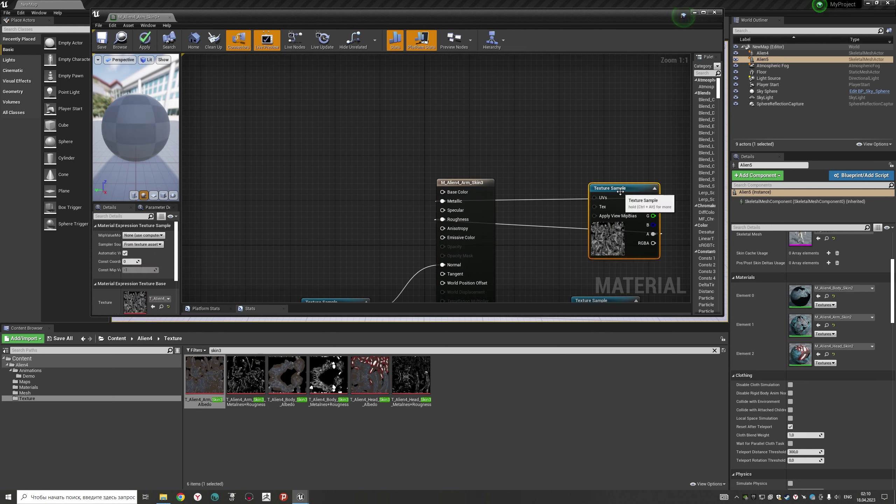
{"action": "left_click_drag", "start_coordinate": [246, 374], "coordinate": [575, 120]}
{"action": "mouse_move", "coordinate": [605, 97]}
{"action": "left_mouse_down"}
{"action": "mouse_move", "coordinate": [475, 111]}
{"action": "mouse_move", "coordinate": [405, 103]}
{"action": "left_mouse_up"}
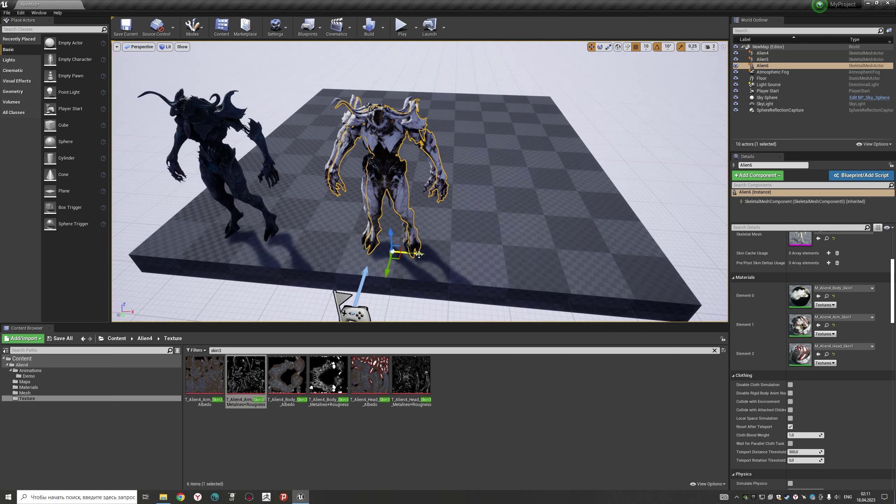
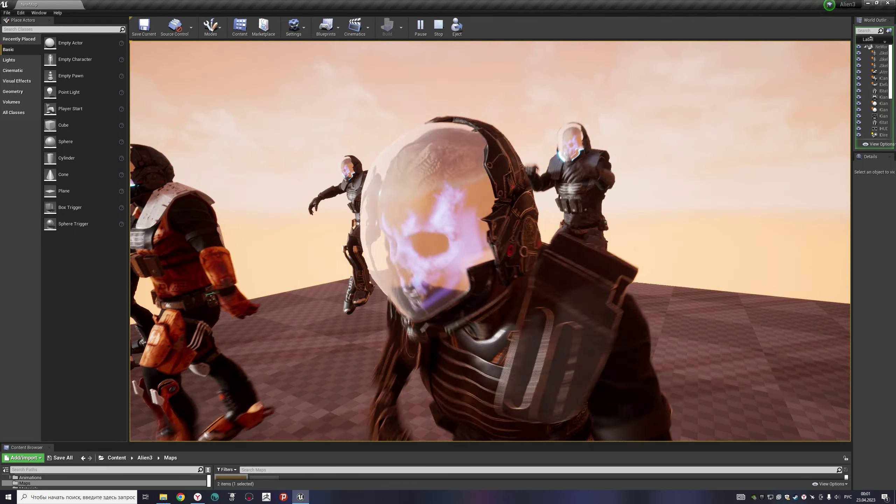
Step: End the play session, lower the camera speed, and fly around the aliens in fullscreen
{"action": "key", "text": "Escape"}
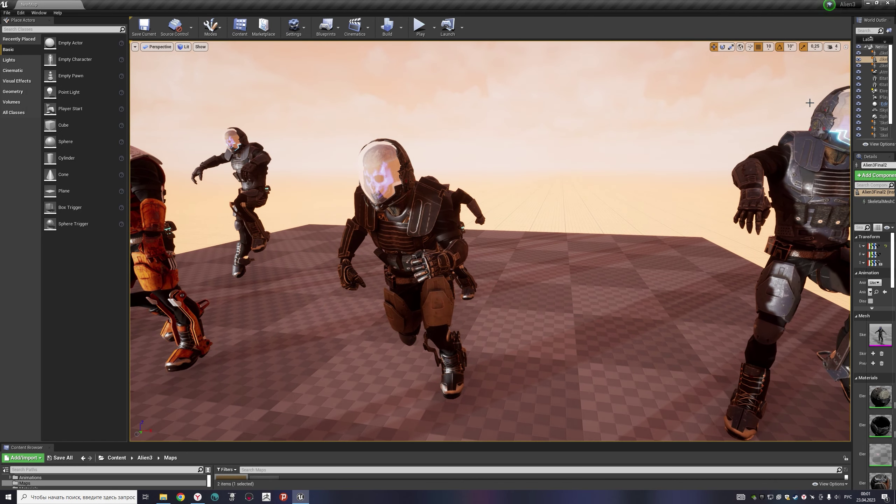
{"action": "left_click", "coordinate": [834, 49]}
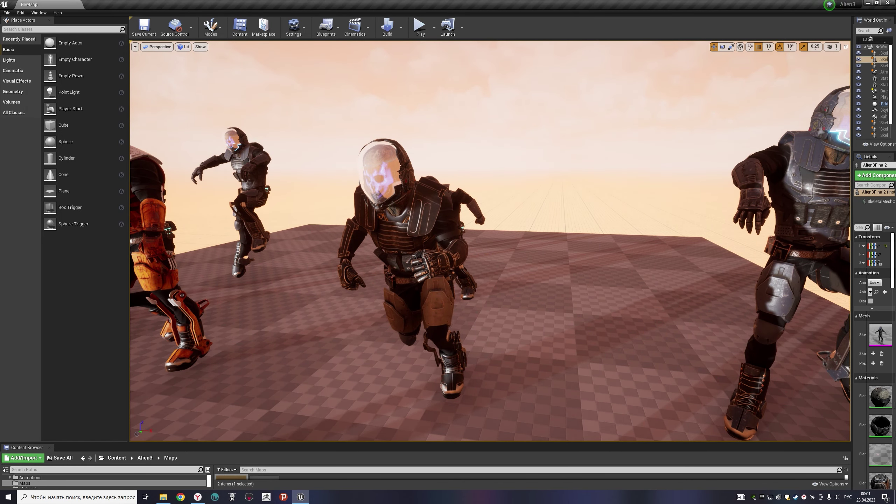
{"action": "left_click", "coordinate": [833, 47]}
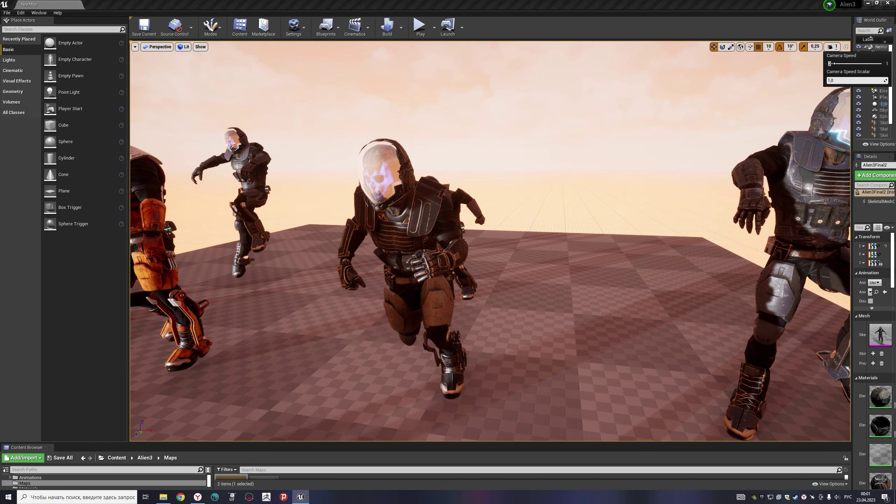
{"action": "key", "text": "F11"}
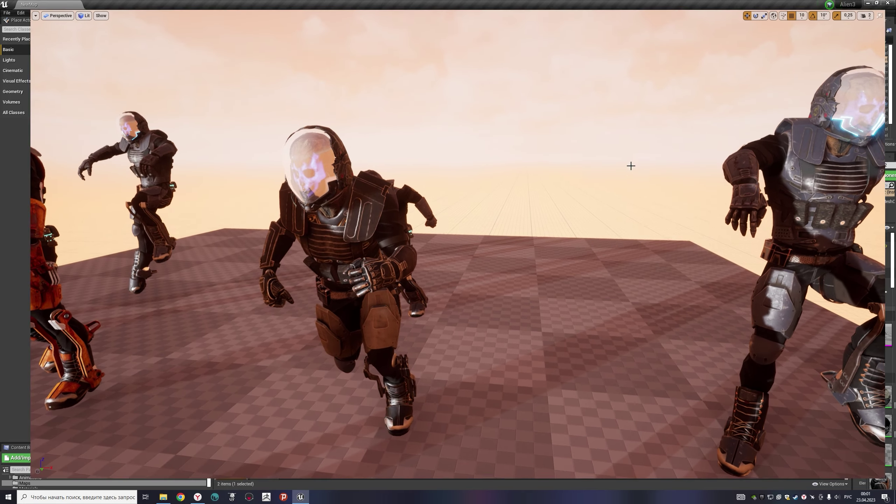
{"action": "key", "text": "w"}
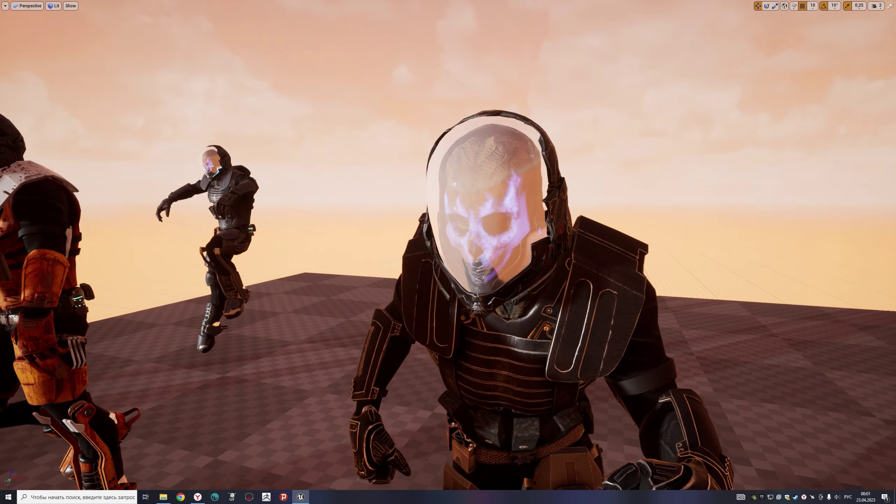
{"action": "key", "text": "a"}
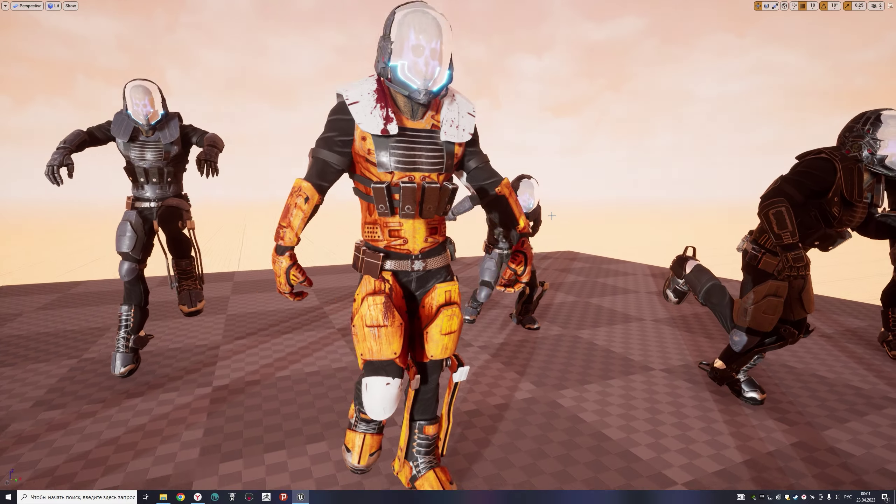
Step: Restore the editor layout and show the Alien3 Materials folder in an enlarged Content Browser
{"action": "key", "text": "F11"}
{"action": "left_click_drag", "start_coordinate": [226, 454], "coordinate": [226, 247]}
{"action": "left_click", "coordinate": [29, 305]}
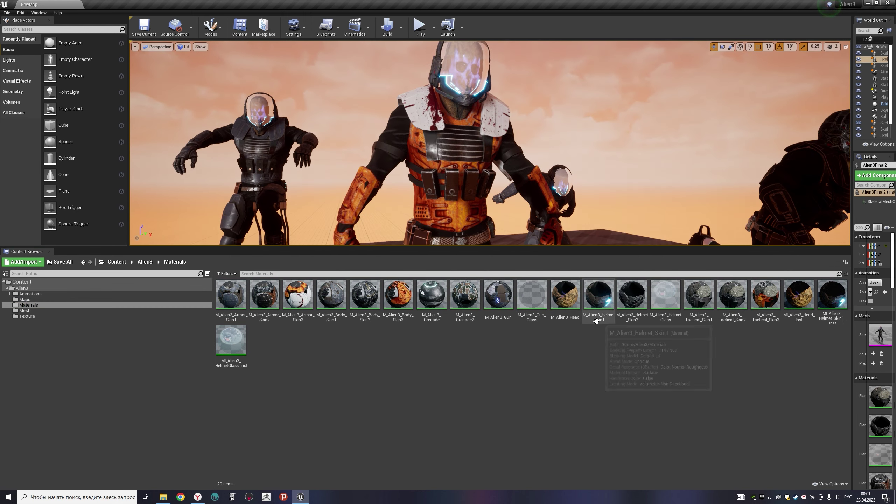
Step: Open M_Alien3_Grenade and delete its Multiply and 20 constant nodes
{"action": "double_click", "coordinate": [599, 304]}
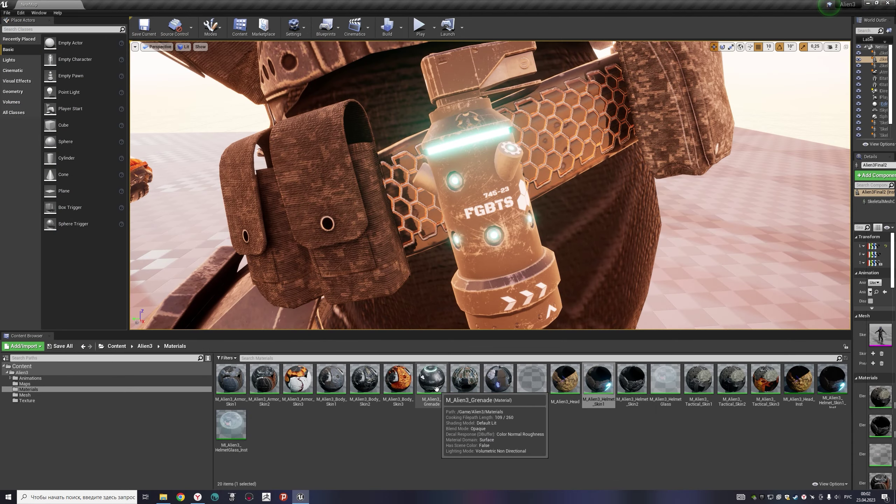
{"action": "double_click", "coordinate": [437, 388]}
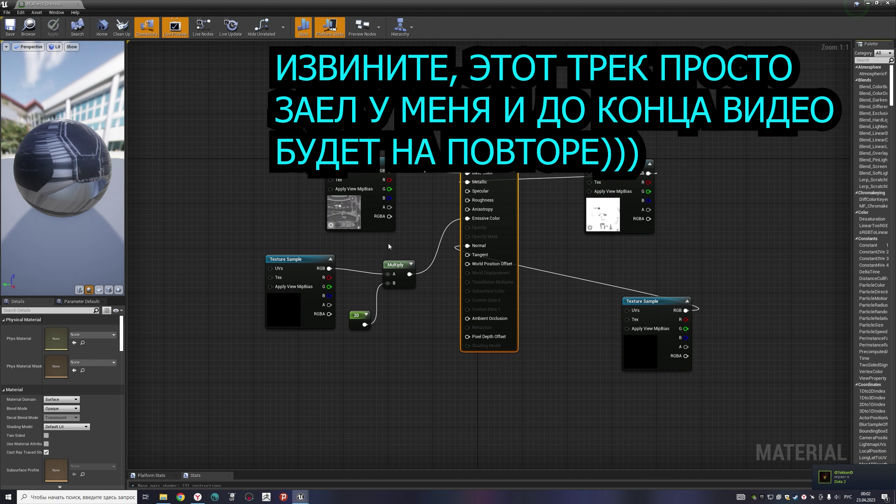
{"action": "mouse_move", "coordinate": [311, 471]}
{"action": "left_mouse_down"}
{"action": "mouse_move", "coordinate": [319, 445]}
{"action": "mouse_move", "coordinate": [319, 457]}
{"action": "left_mouse_up"}
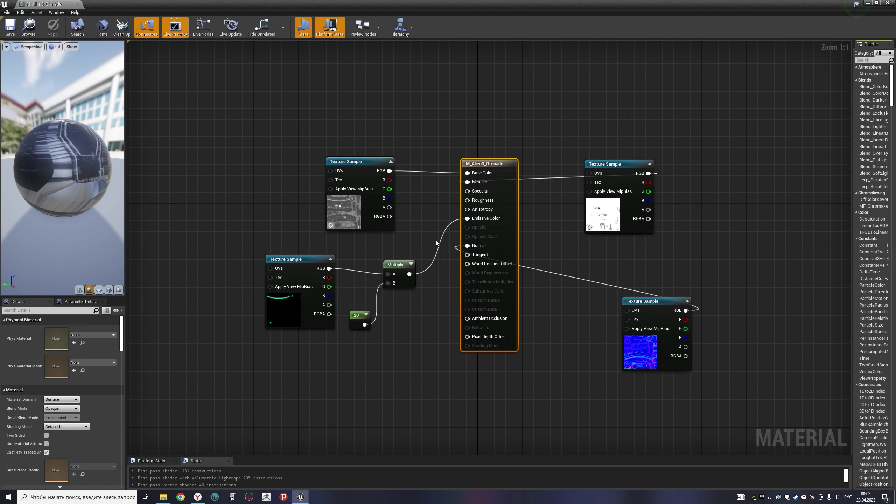
{"action": "mouse_move", "coordinate": [431, 240]}
{"action": "left_mouse_down"}
{"action": "mouse_move", "coordinate": [374, 348]}
{"action": "mouse_move", "coordinate": [352, 354]}
{"action": "left_mouse_up"}
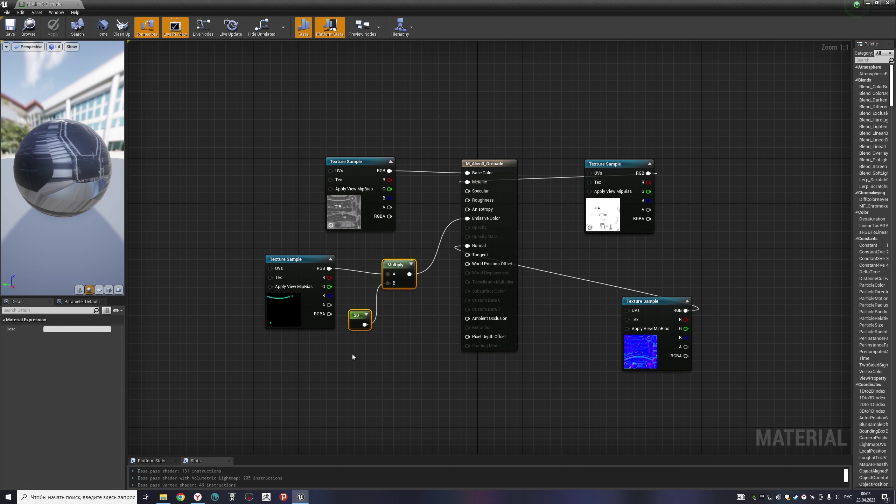
{"action": "key", "text": "Delete"}
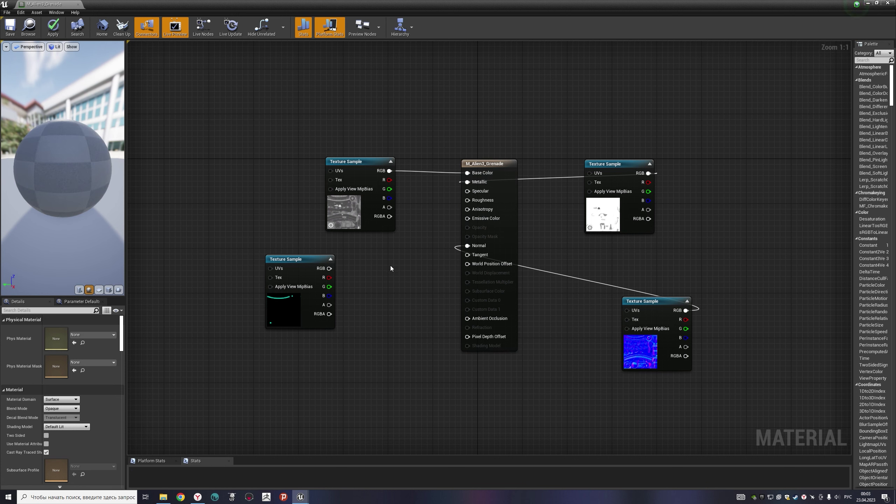
Step: Add a Multiply node and connect its output to Emissive Color
{"action": "left_click", "coordinate": [318, 259]}
{"action": "right_click", "coordinate": [387, 281]}
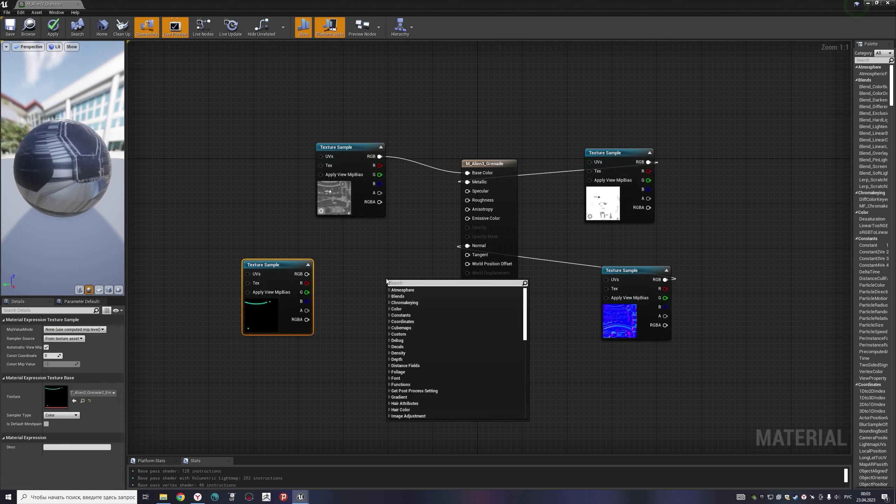
{"action": "type", "text": "m"}
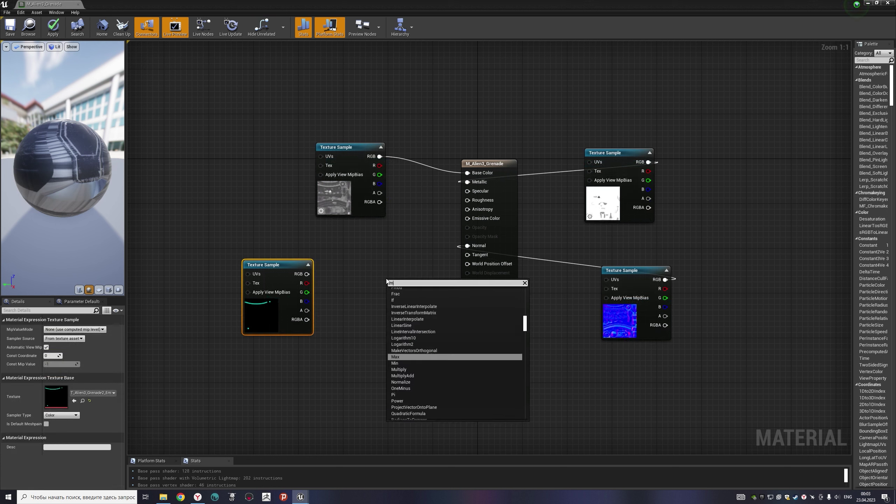
{"action": "type", "text": "ul"}
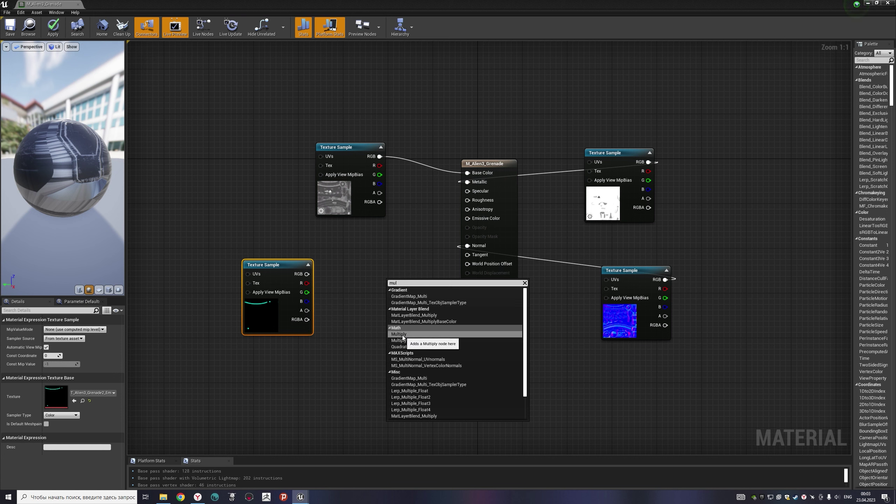
{"action": "left_click", "coordinate": [403, 334]}
{"action": "left_click_drag", "start_coordinate": [413, 257], "coordinate": [471, 222]}
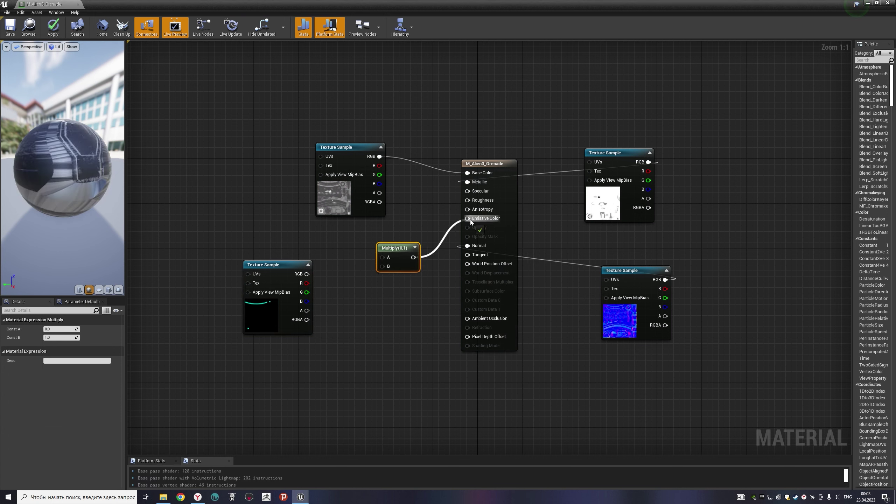
Step: Feed a Constant of 5 into Multiply B and the texture RGB into A
{"action": "right_click", "coordinate": [367, 310]}
{"action": "type", "text": "con"}
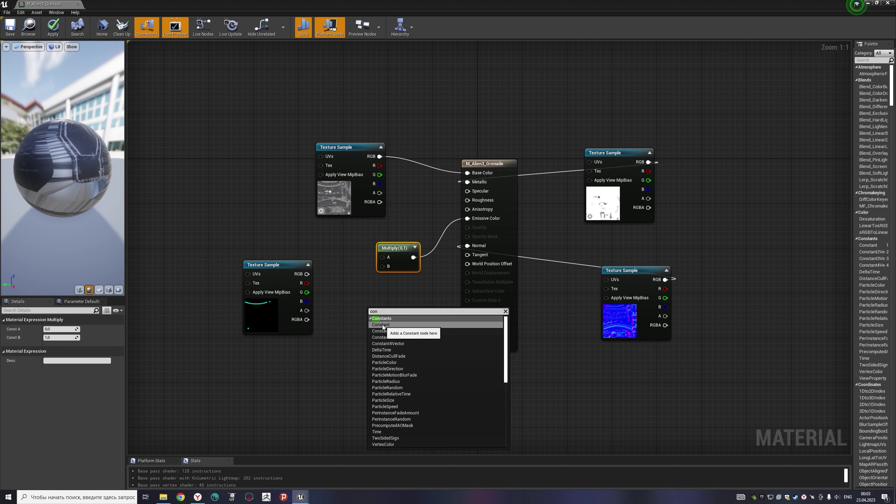
{"action": "left_click", "coordinate": [382, 325]}
{"action": "left_click_drag", "start_coordinate": [379, 315], "coordinate": [356, 316]}
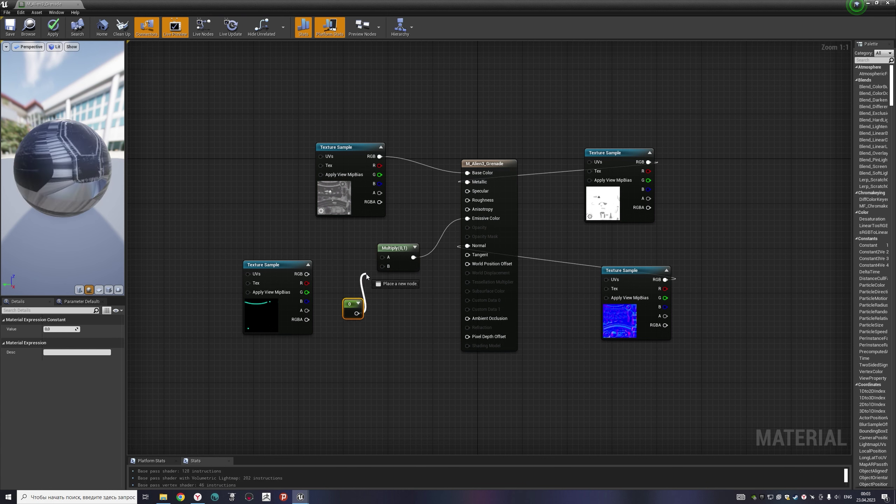
{"action": "left_click_drag", "start_coordinate": [377, 270], "coordinate": [382, 267]}
{"action": "left_click_drag", "start_coordinate": [307, 274], "coordinate": [383, 257]}
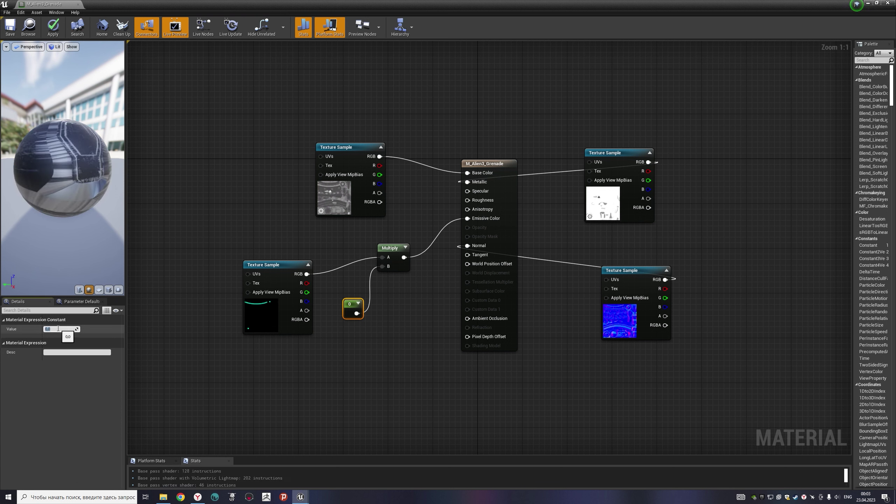
{"action": "type", "text": "5"}
{"action": "key", "text": "Return"}
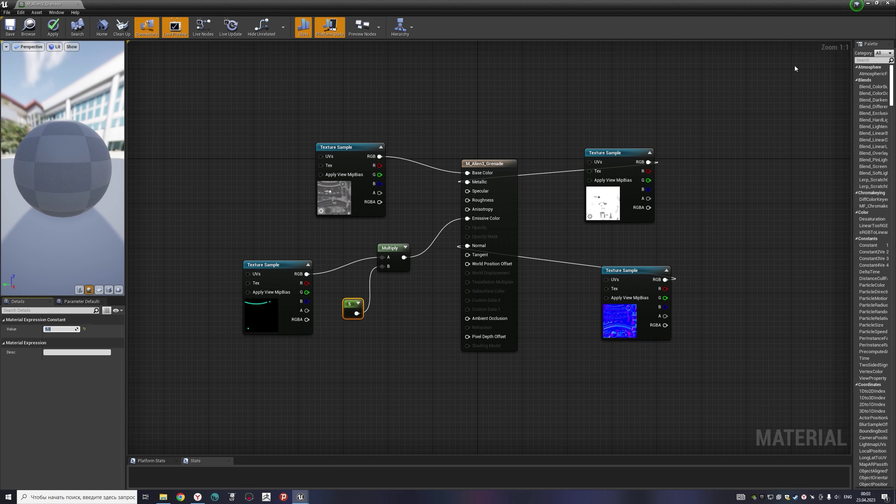
{"action": "left_click", "coordinate": [877, 3]}
{"action": "mouse_move", "coordinate": [473, 5]}
{"action": "left_mouse_down"}
{"action": "mouse_move", "coordinate": [652, 251]}
{"action": "mouse_move", "coordinate": [649, 239]}
{"action": "left_mouse_up"}
Step: Save the grenade material, then set the emissive constant to 0 and save again
{"action": "right_click_drag", "start_coordinate": [506, 437], "coordinate": [441, 301]}
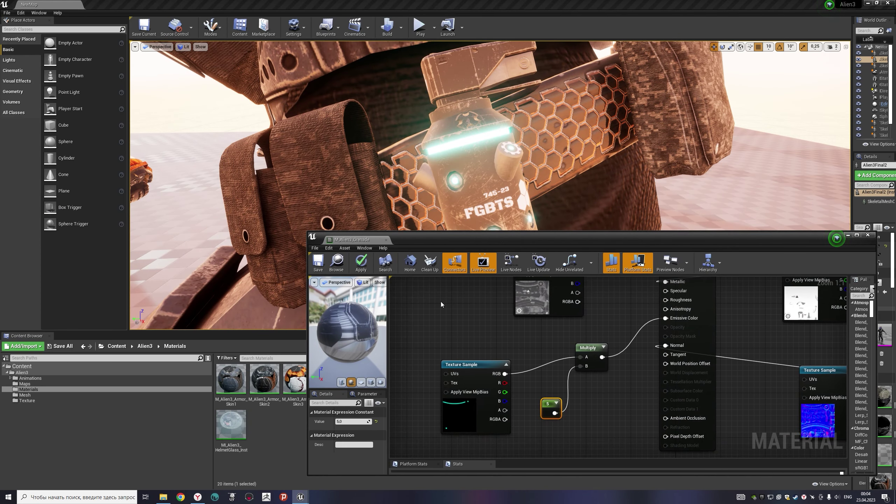
{"action": "left_click", "coordinate": [318, 267]}
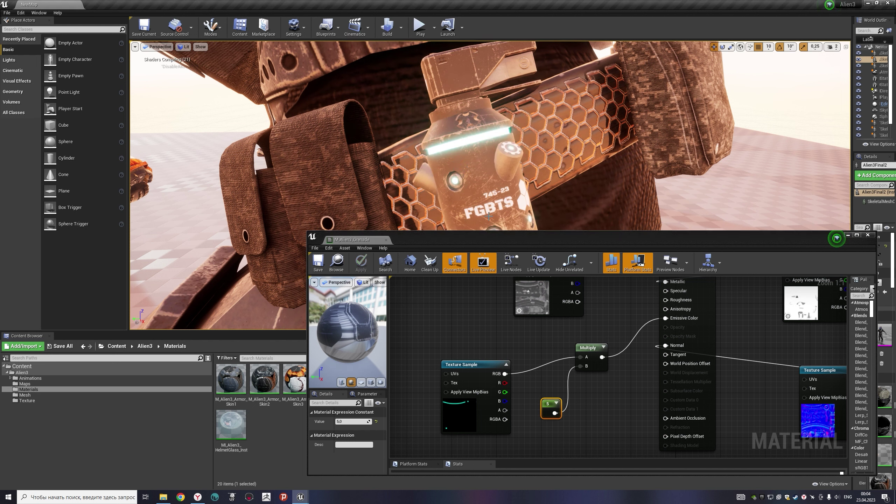
{"action": "type", "text": "0"}
{"action": "key", "text": "Return"}
{"action": "left_click", "coordinate": [318, 263]}
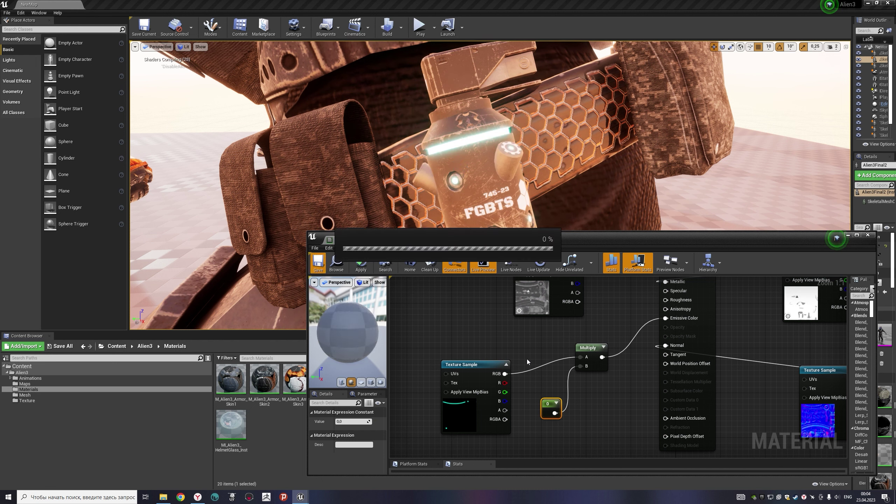
Step: Raise the emissive constant to 25, then 100, saving the grenade material each time
{"action": "left_click", "coordinate": [347, 422]}
{"action": "type", "text": "25"}
{"action": "key", "text": "Return"}
{"action": "left_click", "coordinate": [317, 263]}
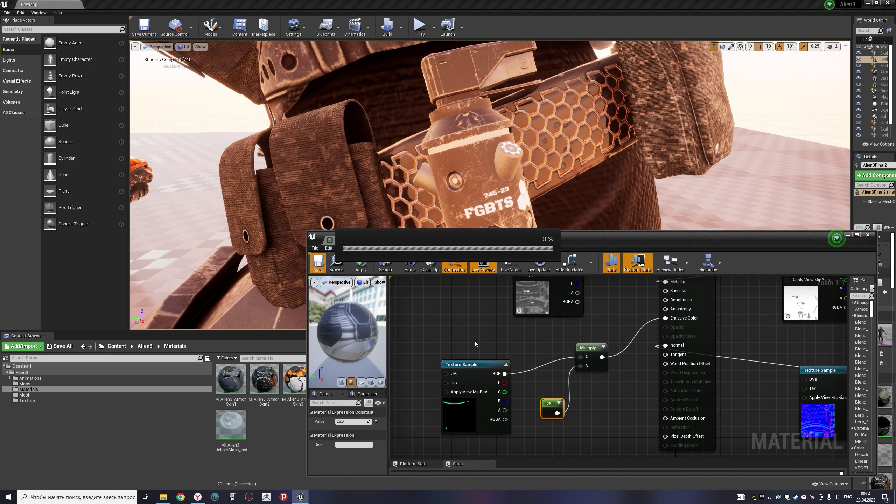
{"action": "left_click", "coordinate": [347, 422]}
{"action": "type", "text": "100"}
{"action": "key", "text": "Return"}
{"action": "key", "text": "ctrl+s"}
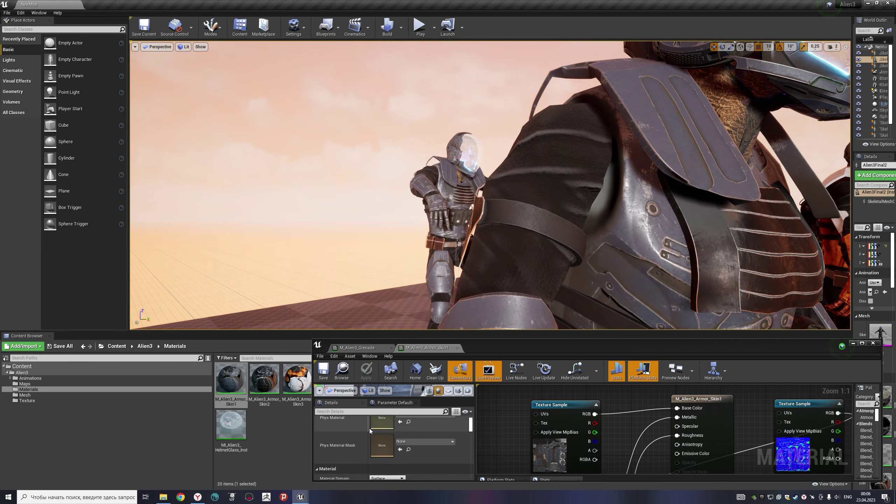
Step: Make M_Alien3_Armor_Skin1 two-sided, save it, and open the ThirdPersonWalk animation
{"action": "mouse_move", "coordinate": [472, 332]}
{"action": "left_mouse_down"}
{"action": "mouse_move", "coordinate": [501, 222]}
{"action": "mouse_move", "coordinate": [500, 338]}
{"action": "left_mouse_up"}
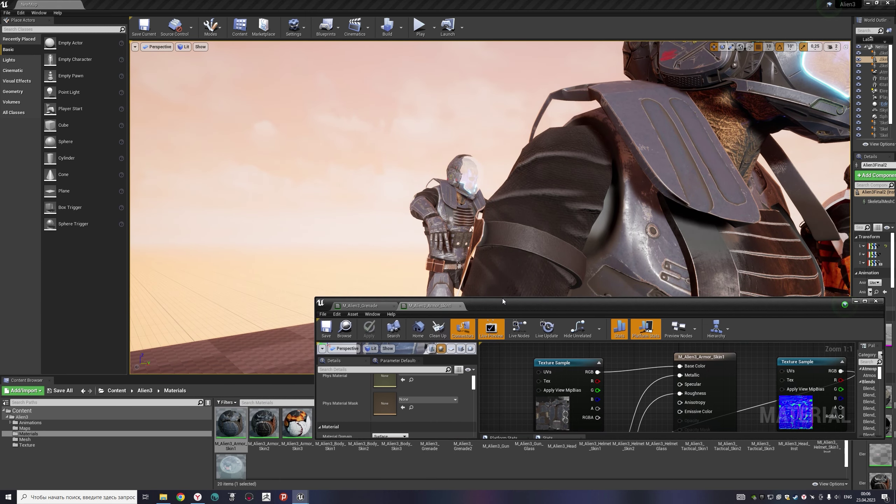
{"action": "left_click_drag", "start_coordinate": [501, 341], "coordinate": [504, 185]}
{"action": "left_click", "coordinate": [375, 375]}
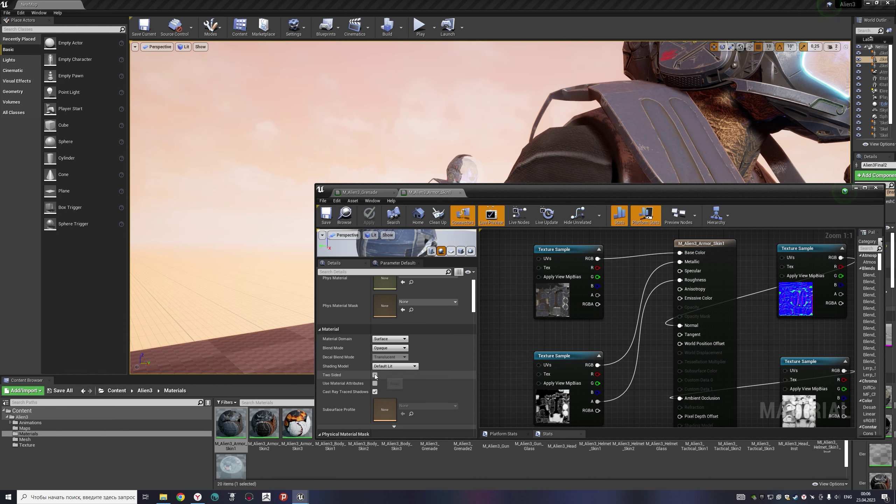
{"action": "left_click_drag", "start_coordinate": [538, 195], "coordinate": [510, 240]}
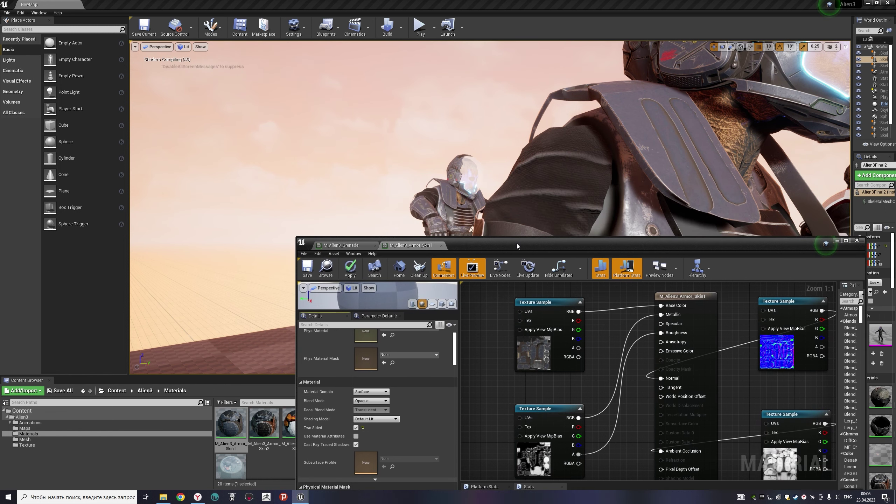
{"action": "left_click", "coordinate": [299, 267]}
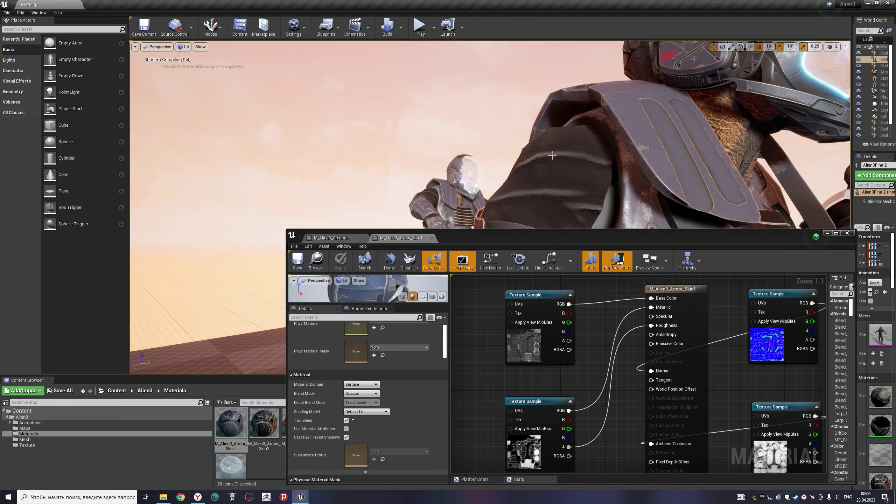
{"action": "left_click", "coordinate": [827, 233]}
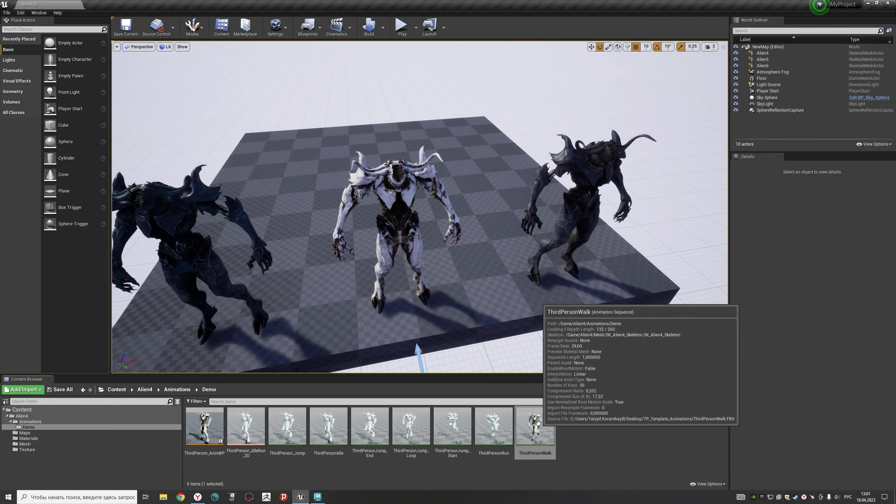
{"action": "double_click", "coordinate": [535, 425]}
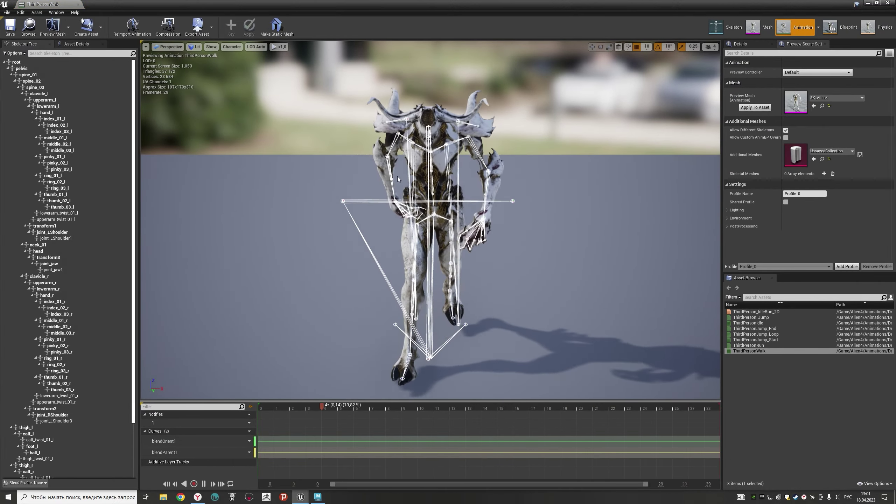
Step: Orbit the walk preview and select the stray transform3 bone under the head
{"action": "left_click_drag", "start_coordinate": [484, 250], "coordinate": [600, 250]}
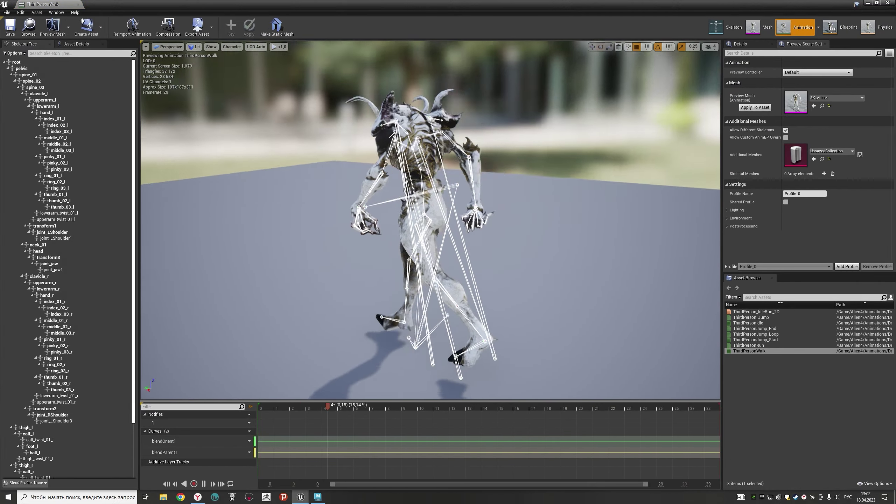
{"action": "left_click_drag", "start_coordinate": [430, 219], "coordinate": [599, 219]}
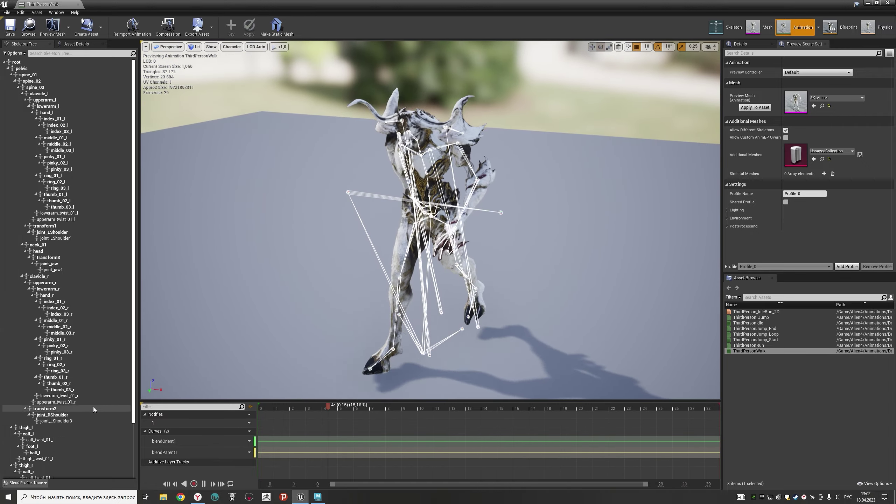
{"action": "left_click", "coordinate": [423, 306]}
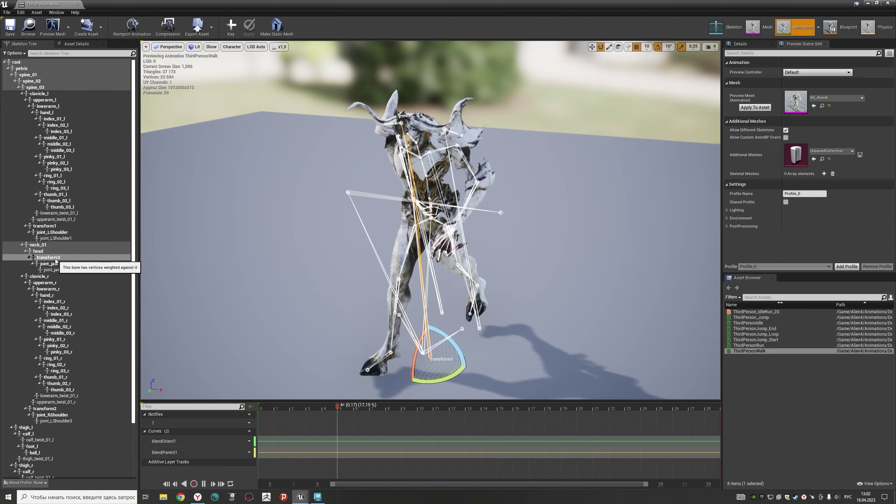
{"action": "left_click", "coordinate": [205, 484]}
{"action": "left_click", "coordinate": [204, 484]}
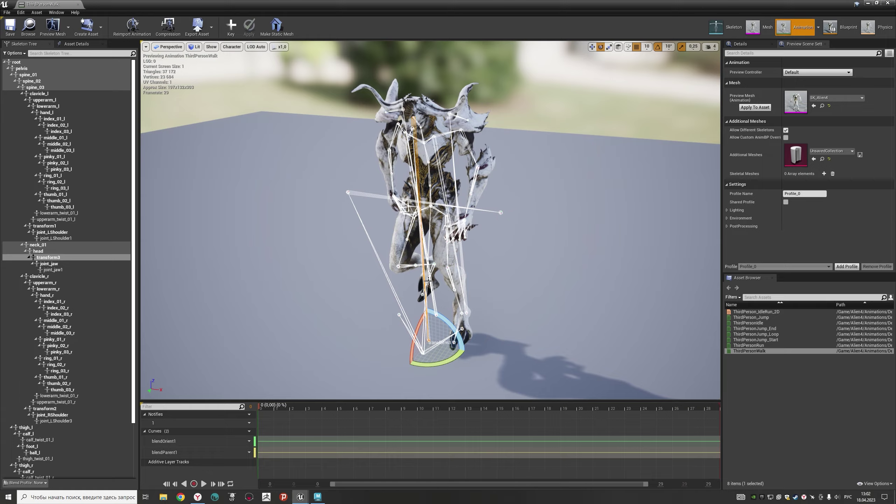
Step: In Maya, expand Alien4's pelvis, spine, leg and right-arm joint chains in the Outliner
{"action": "key", "text": "alt+Tab"}
{"action": "left_click", "coordinate": [26, 113]}
{"action": "left_click", "coordinate": [31, 127]}
{"action": "left_click", "coordinate": [31, 113]}
{"action": "left_click", "coordinate": [35, 135]}
{"action": "left_click", "coordinate": [39, 141]}
{"action": "left_click", "coordinate": [35, 127]}
{"action": "left_click", "coordinate": [40, 134]}
{"action": "left_click", "coordinate": [43, 148]}
{"action": "left_click", "coordinate": [35, 120]}
{"action": "left_click", "coordinate": [39, 128]}
{"action": "left_click", "coordinate": [44, 134]}
{"action": "left_click", "coordinate": [47, 156]}
{"action": "left_click", "coordinate": [51, 162]}
{"action": "left_click", "coordinate": [55, 170]}
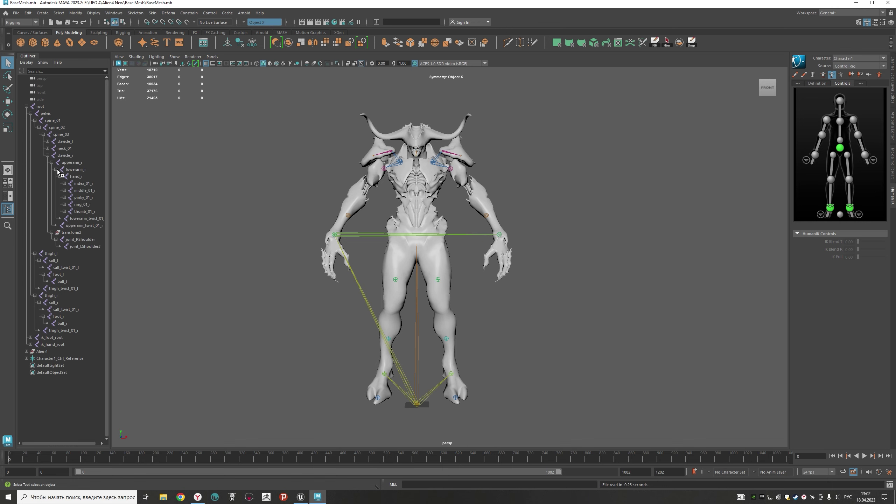
Step: Delete the extra transform2 node above joint_RShoulder
{"action": "left_click", "coordinate": [47, 142]}
{"action": "left_click", "coordinate": [72, 247]}
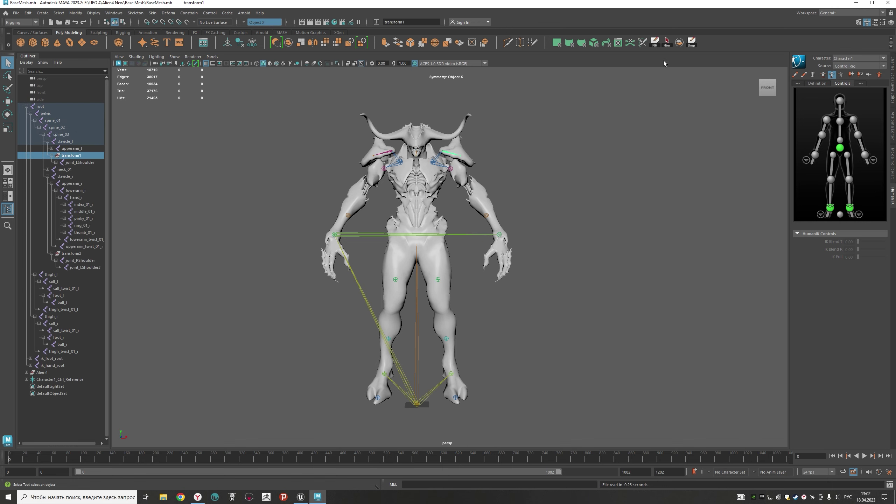
{"action": "left_click", "coordinate": [656, 44]}
{"action": "left_click", "coordinate": [26, 106]}
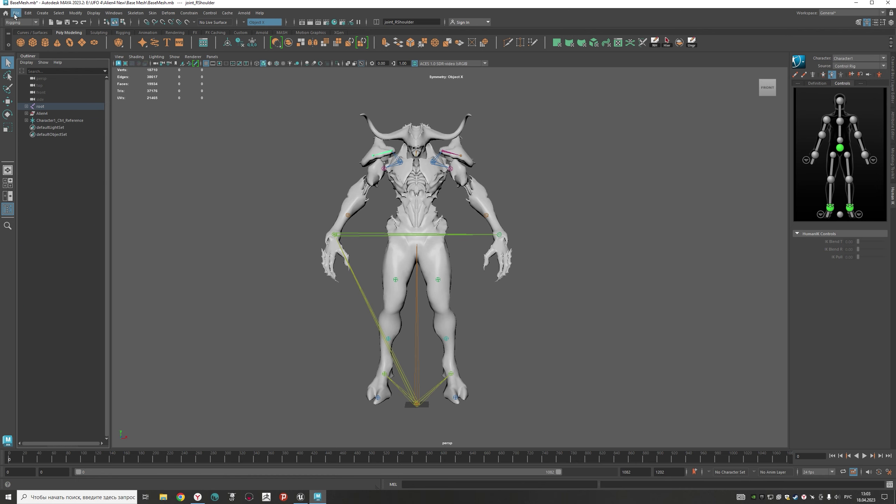
Step: Export the whole scene over Alien4.fbx in Alien4 New/Base Mesh, then return to Unreal
{"action": "left_click", "coordinate": [16, 12]}
{"action": "left_click", "coordinate": [39, 124]}
{"action": "double_click", "coordinate": [134, 107]}
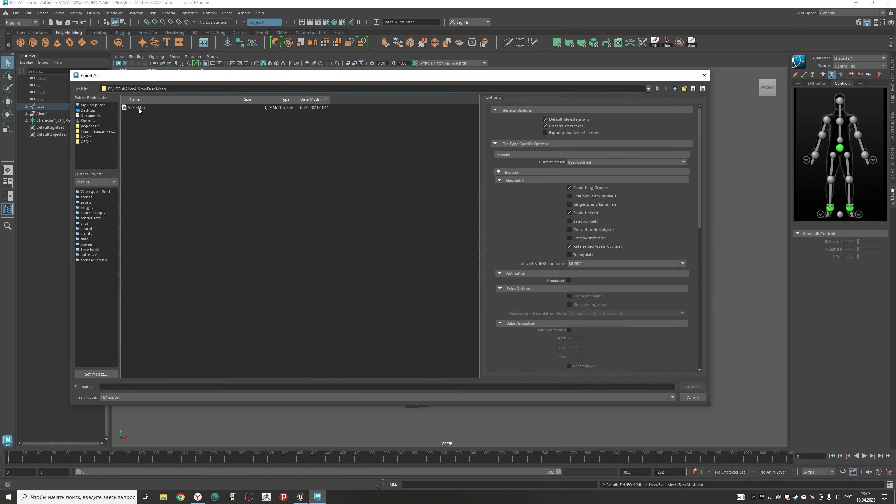
{"action": "double_click", "coordinate": [137, 108]}
{"action": "left_click", "coordinate": [136, 107]}
{"action": "left_click", "coordinate": [693, 386]}
{"action": "left_click", "coordinate": [300, 497]}
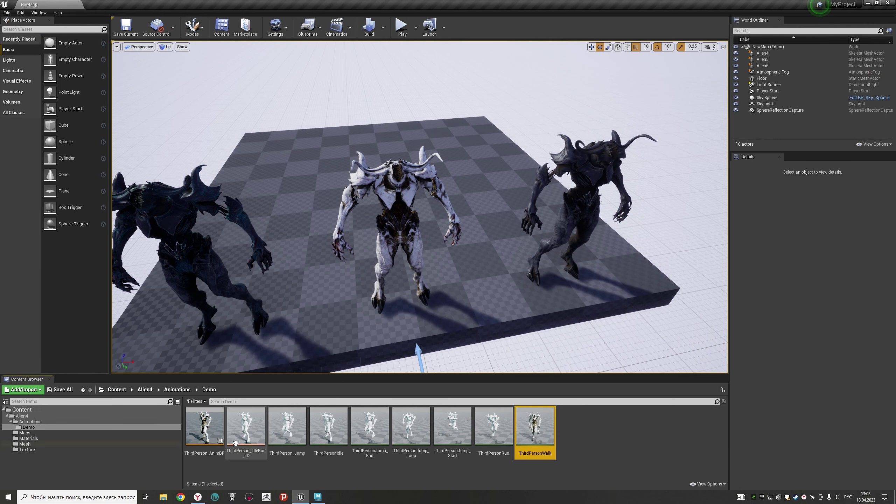
Step: Try reimporting SK_Alien4 and cancel the bone-merge prompt
{"action": "right_click", "coordinate": [246, 425]}
{"action": "left_click", "coordinate": [278, 239]}
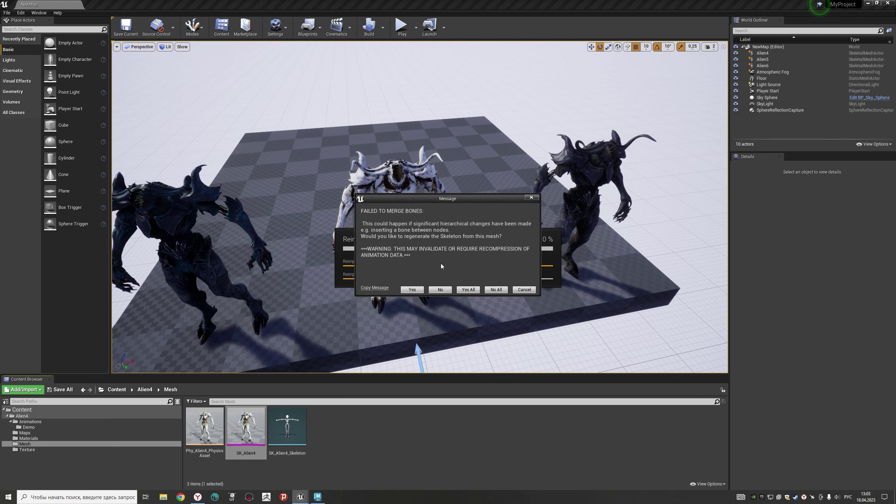
{"action": "left_click", "coordinate": [524, 289]}
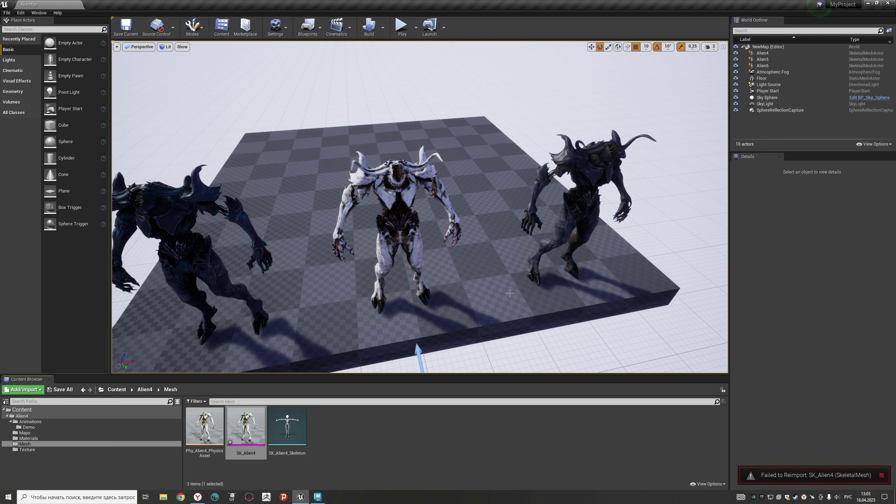
Step: Delete all three Alien4 mesh assets and reopen ThirdPersonWalk
{"action": "left_click_drag", "start_coordinate": [495, 294], "coordinate": [459, 318]}
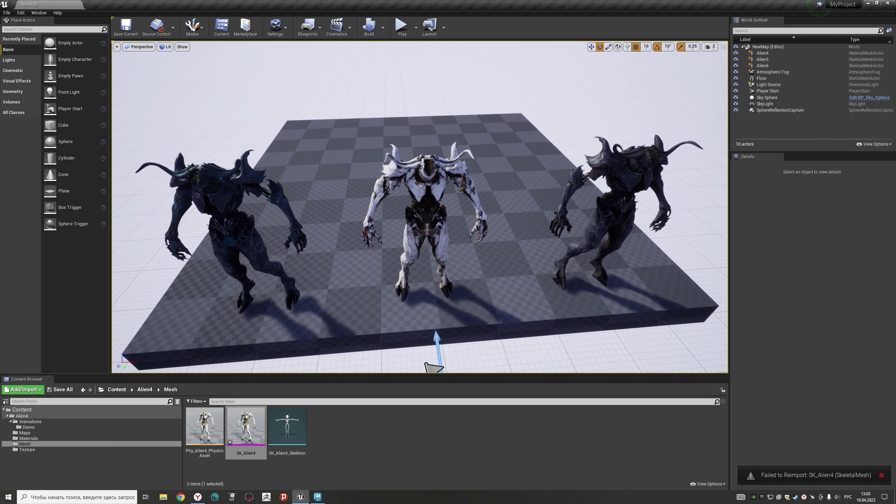
{"action": "key", "text": "ctrl+a"}
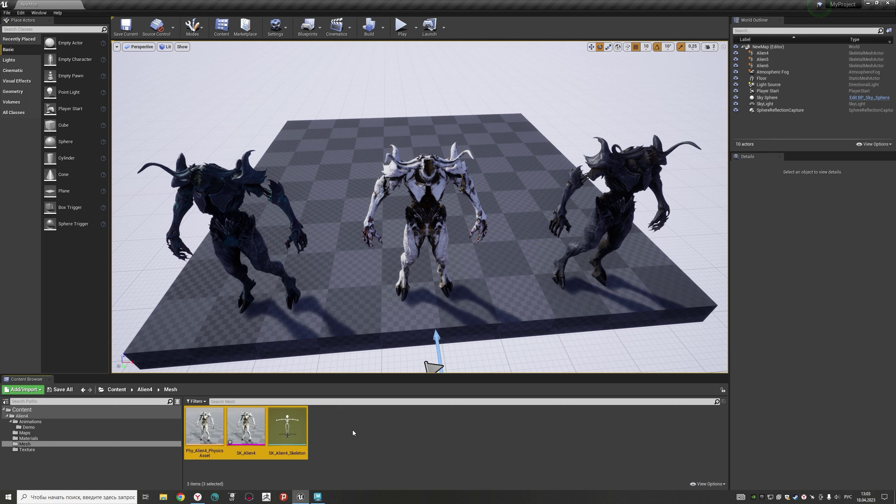
{"action": "key", "text": "Delete"}
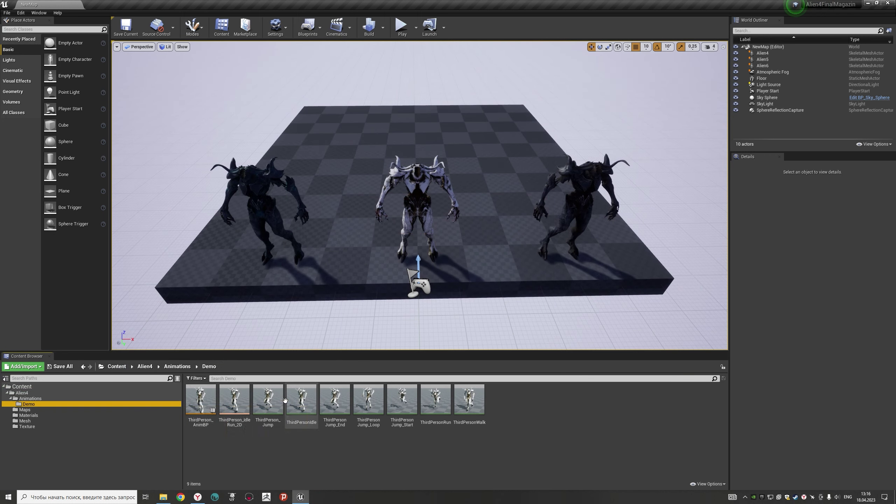
{"action": "double_click", "coordinate": [464, 403]}
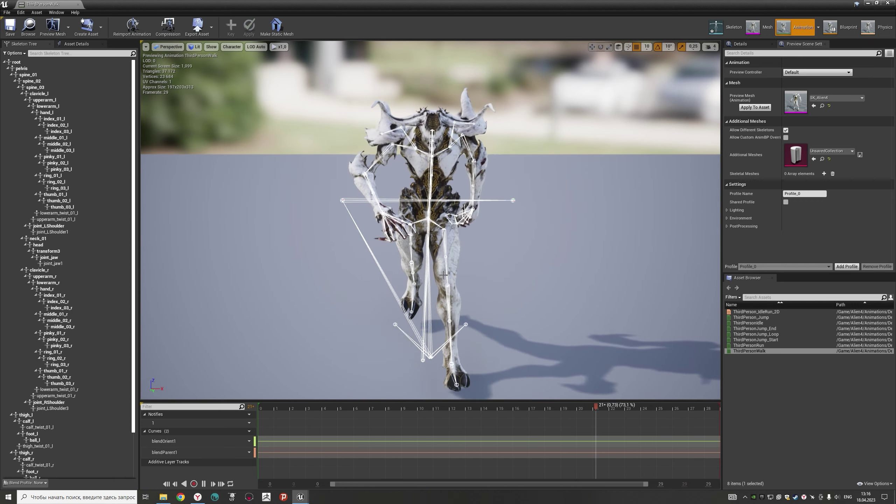
Step: Pause the walk preview and set Bone Drawing to All Hierarchy
{"action": "key", "text": "space"}
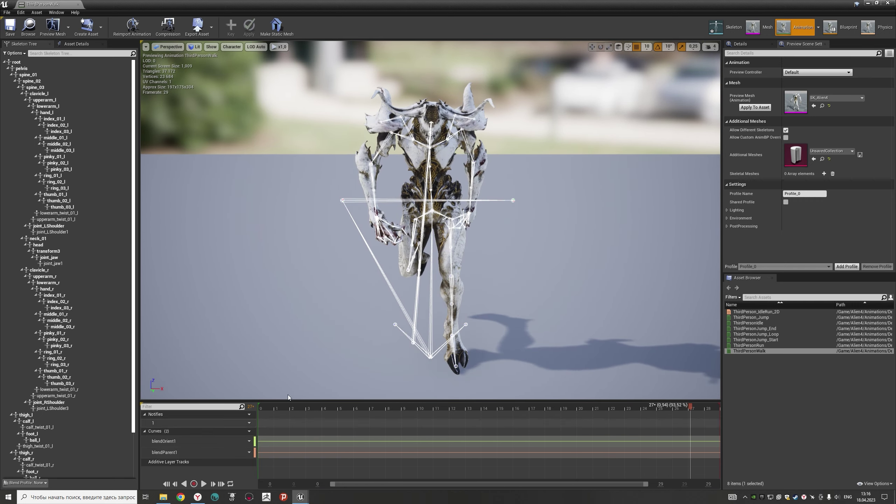
{"action": "left_click", "coordinate": [232, 46]}
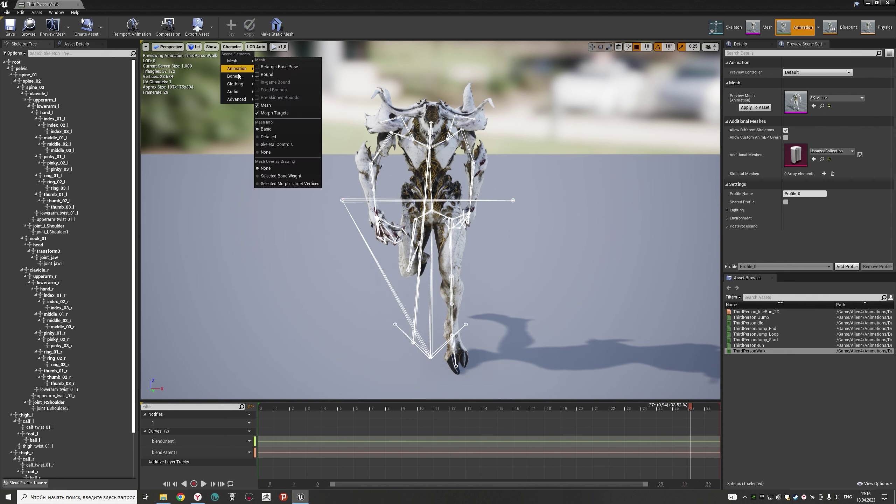
{"action": "mouse_move", "coordinate": [240, 78]}
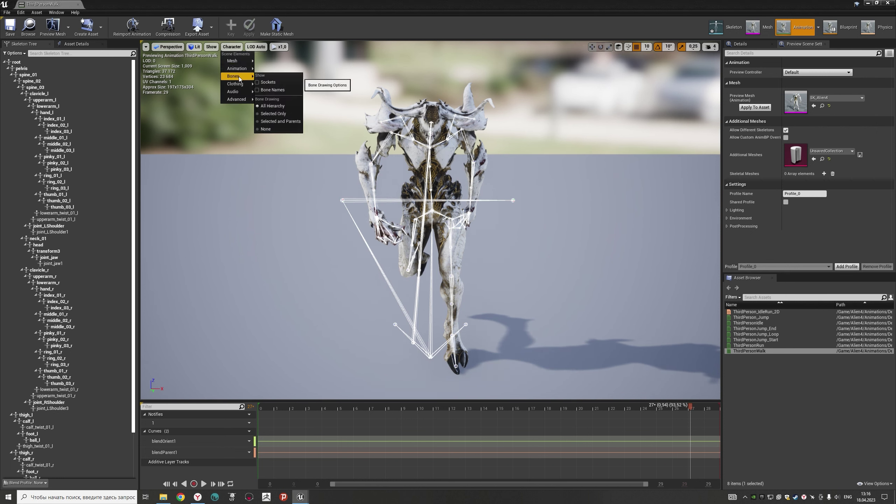
{"action": "left_click", "coordinate": [275, 113]}
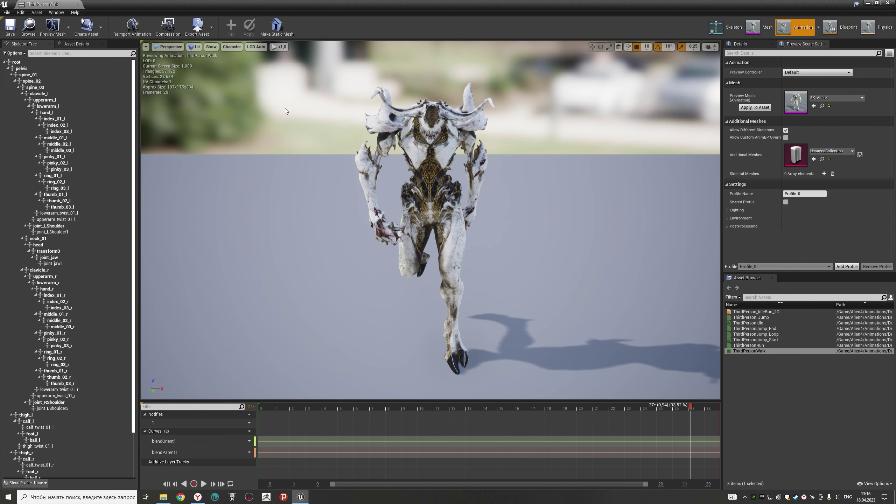
{"action": "left_click", "coordinate": [235, 49]}
{"action": "mouse_move", "coordinate": [240, 77]}
{"action": "left_click", "coordinate": [278, 107]}
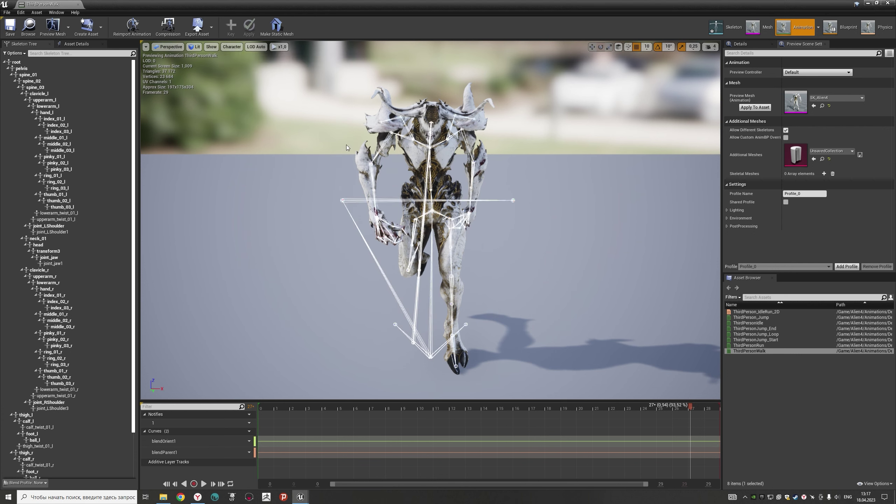
Step: Orbit behind the walking alien and rewind the animation to frame 0
{"action": "mouse_move", "coordinate": [434, 229]}
{"action": "left_mouse_down"}
{"action": "mouse_move", "coordinate": [564, 231]}
{"action": "mouse_move", "coordinate": [600, 176]}
{"action": "mouse_move", "coordinate": [512, 197]}
{"action": "mouse_move", "coordinate": [512, 187]}
{"action": "left_mouse_up"}
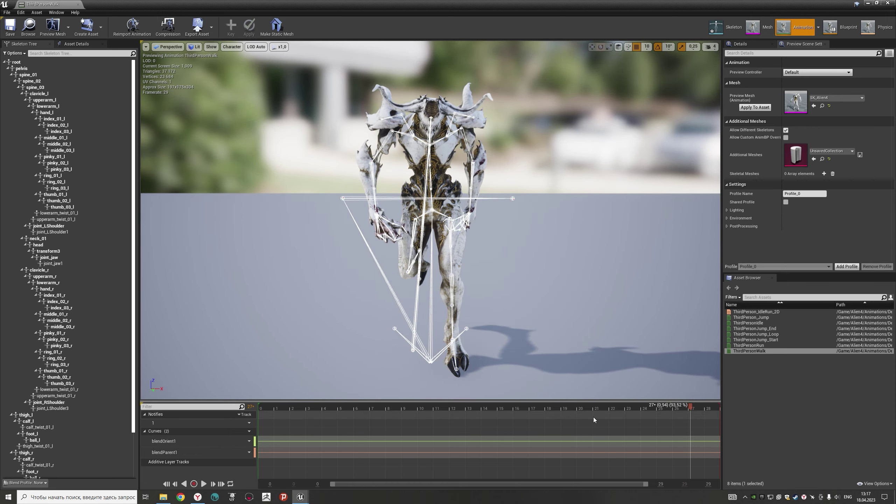
{"action": "left_click_drag", "start_coordinate": [691, 410], "coordinate": [260, 409]}
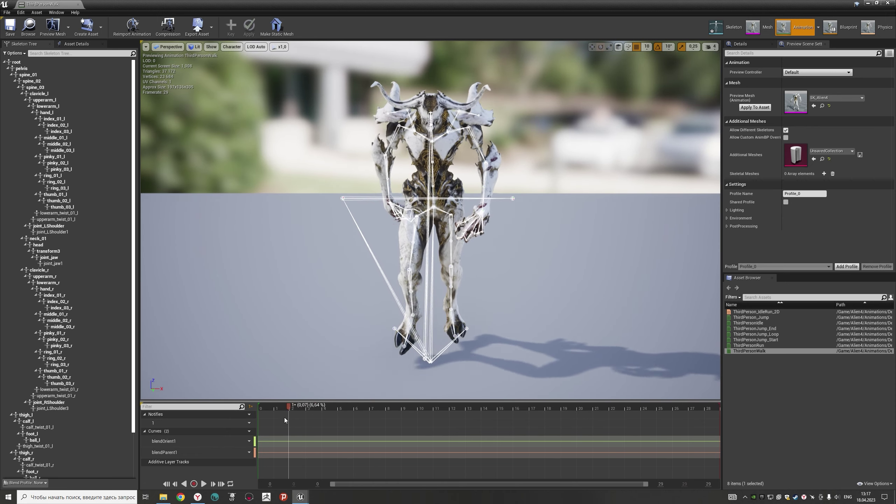
{"action": "scroll", "coordinate": [431, 247], "scroll_direction": "up", "scroll_amount": 5}
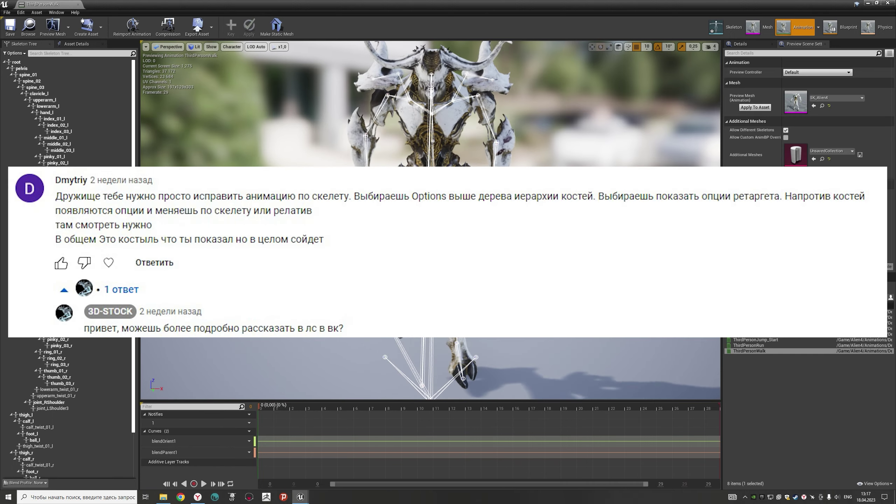
{"action": "left_click_drag", "start_coordinate": [430, 247], "coordinate": [381, 244]}
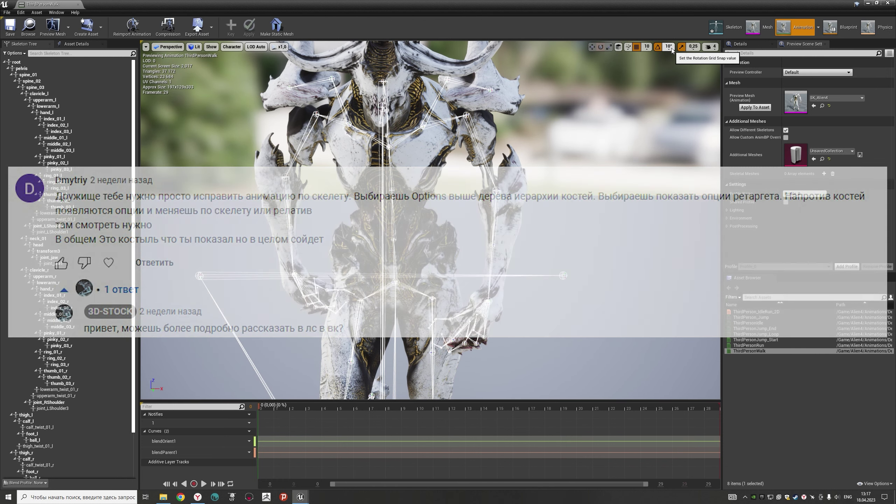
{"action": "left_click", "coordinate": [671, 48]}
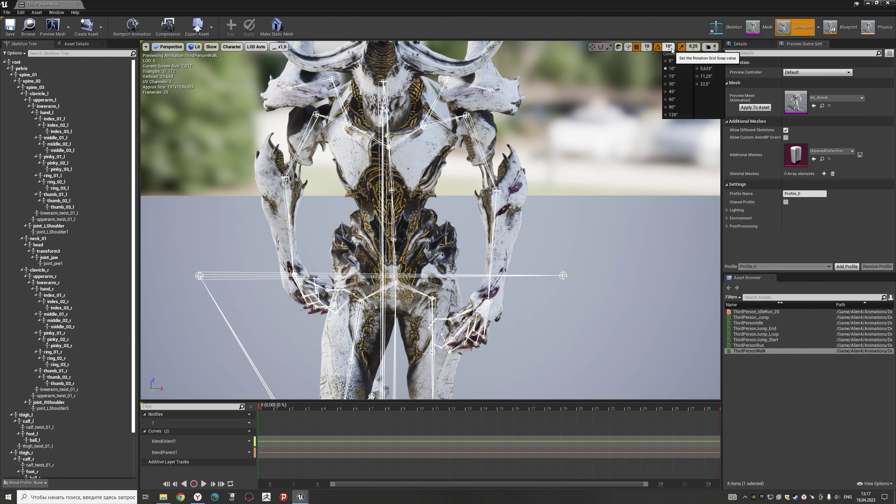
Step: With 5° rotation snapping, rotate lowerarm_l inward, key it and apply it to the animation
{"action": "left_click", "coordinate": [671, 62]}
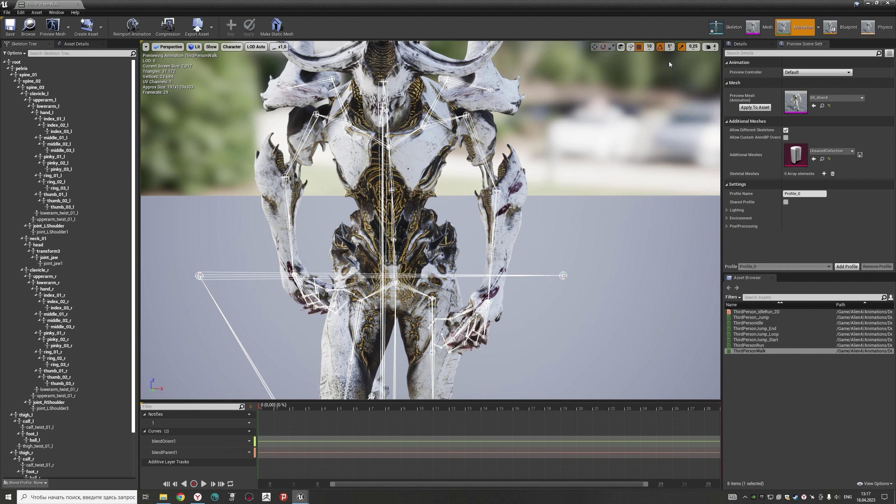
{"action": "left_click", "coordinate": [494, 182]}
{"action": "left_click_drag", "start_coordinate": [530, 200], "coordinate": [513, 225]}
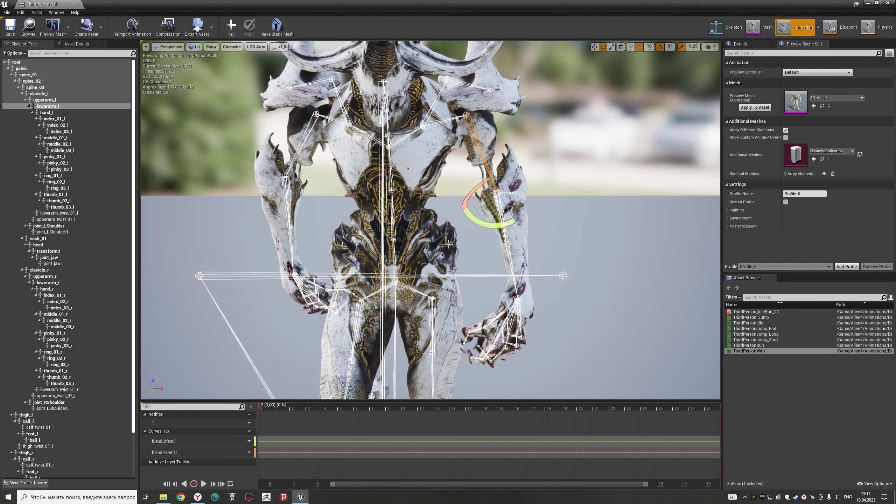
{"action": "scroll", "coordinate": [431, 221], "scroll_direction": "down", "scroll_amount": 5}
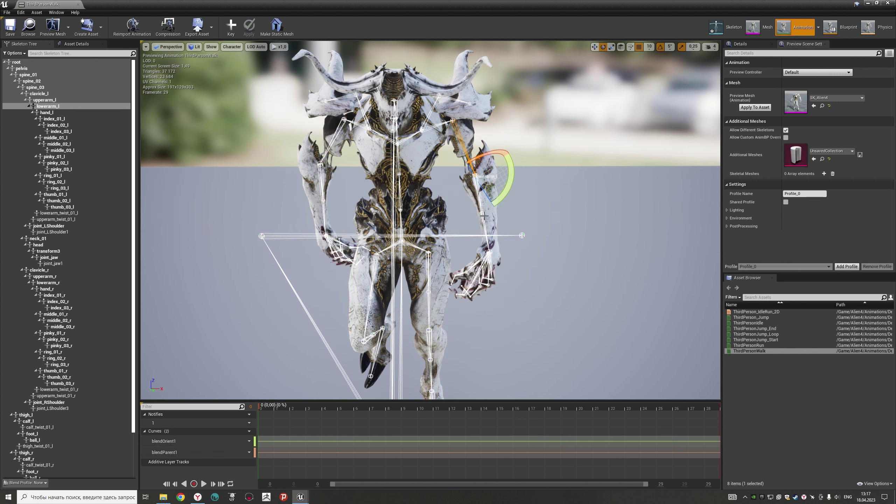
{"action": "left_click_drag", "start_coordinate": [508, 186], "coordinate": [509, 186]}
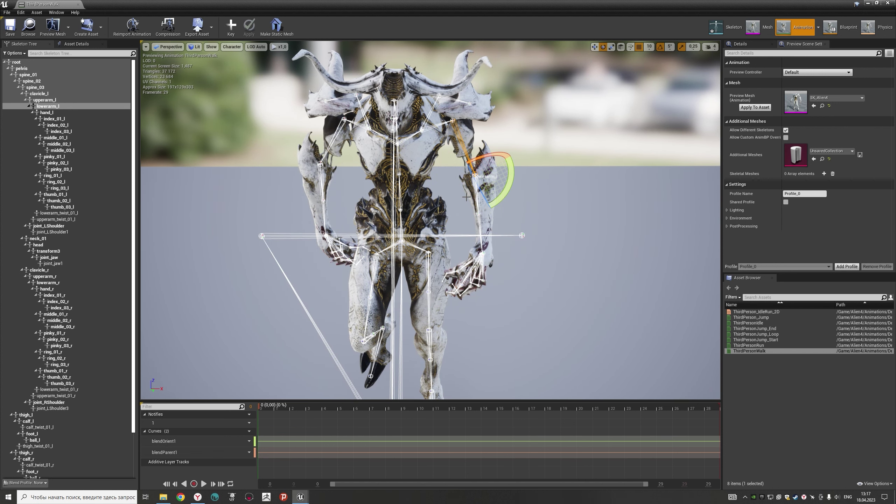
{"action": "key", "text": "s"}
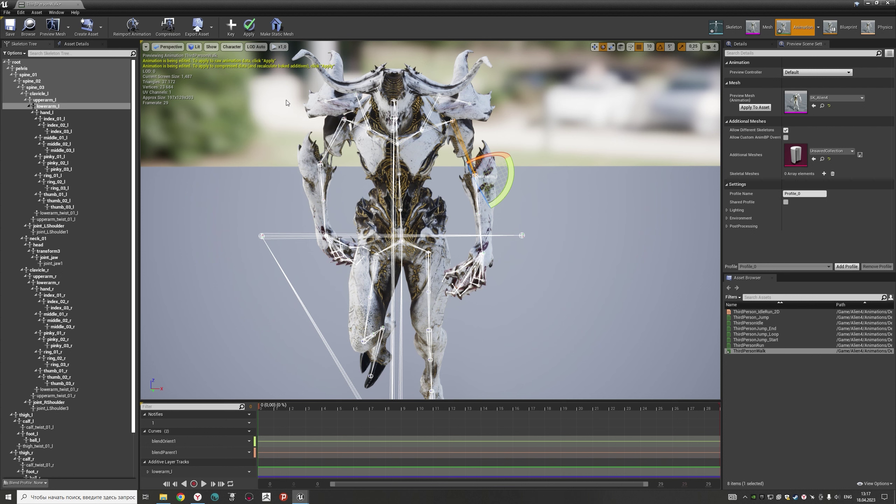
{"action": "left_click", "coordinate": [249, 28]}
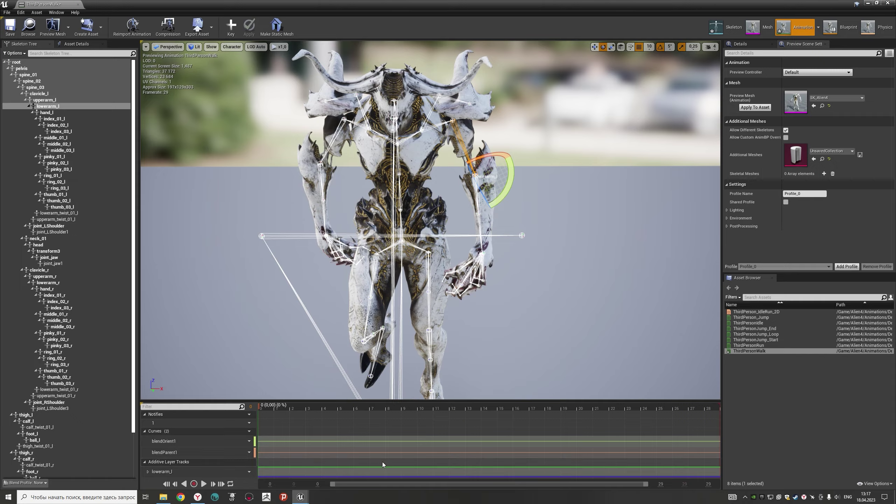
Step: Replay the walk, rewind to the first frame, and select clavicle_r
{"action": "left_click", "coordinate": [204, 484]}
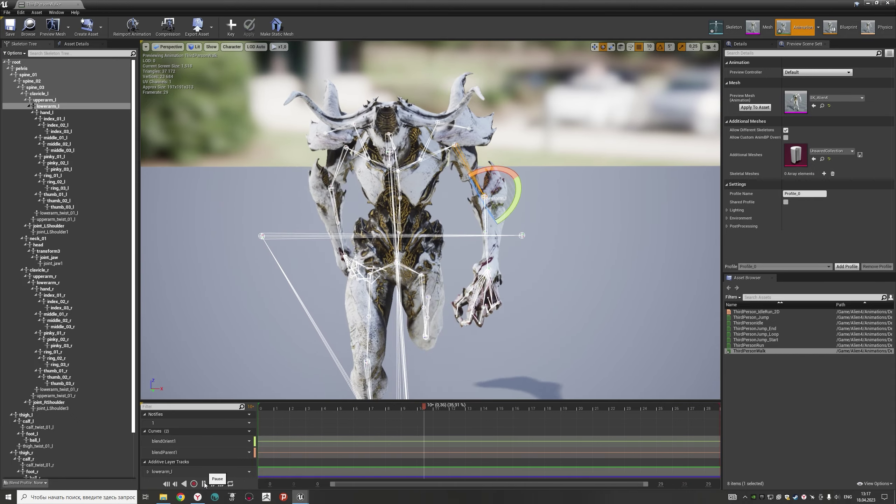
{"action": "left_click", "coordinate": [204, 484]}
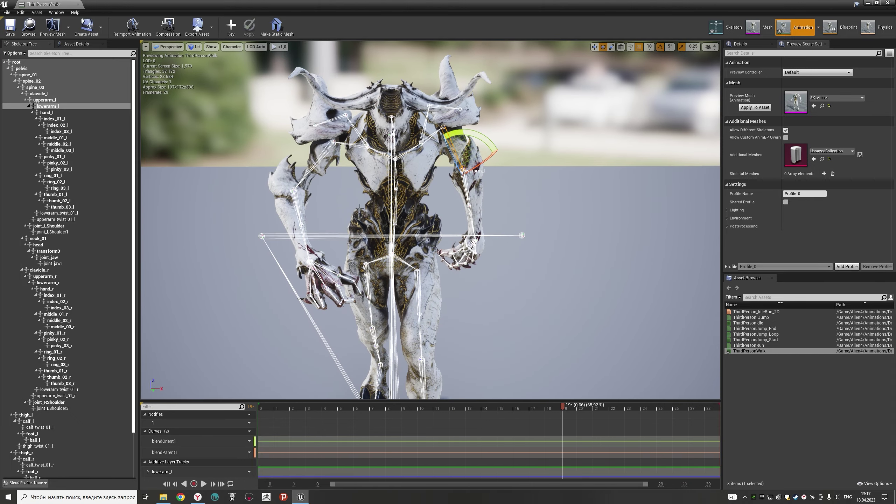
{"action": "left_click", "coordinate": [262, 442]}
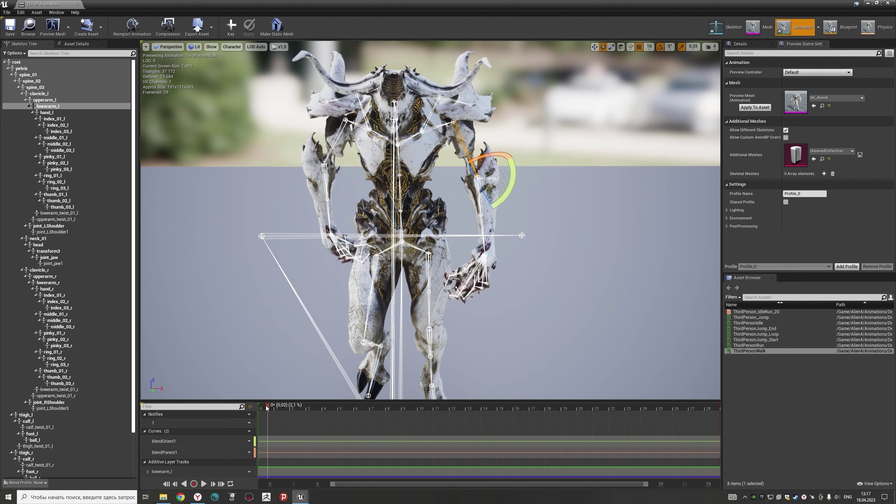
{"action": "left_click", "coordinate": [323, 154]}
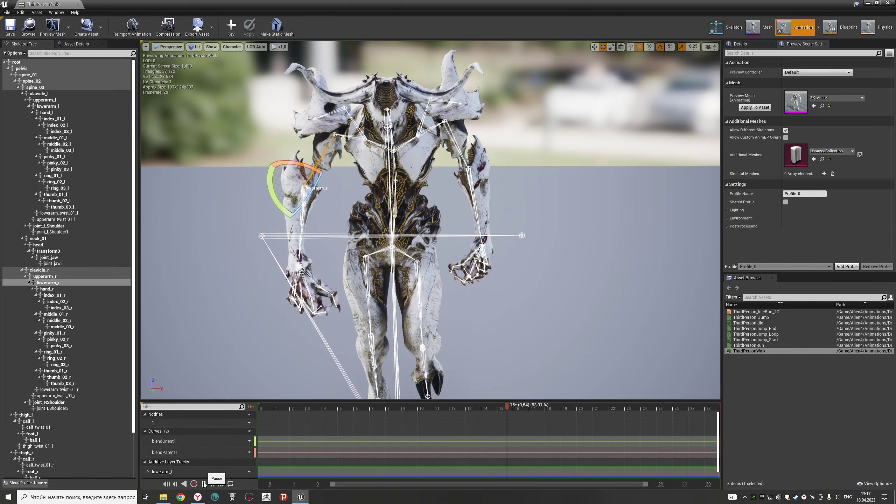
Step: Scrub the walk preview back and frame the left index finger bone index_01_l
{"action": "mouse_move", "coordinate": [512, 408]}
{"action": "left_mouse_down"}
{"action": "mouse_move", "coordinate": [482, 416]}
{"action": "mouse_move", "coordinate": [689, 421]}
{"action": "mouse_move", "coordinate": [228, 440]}
{"action": "left_mouse_up"}
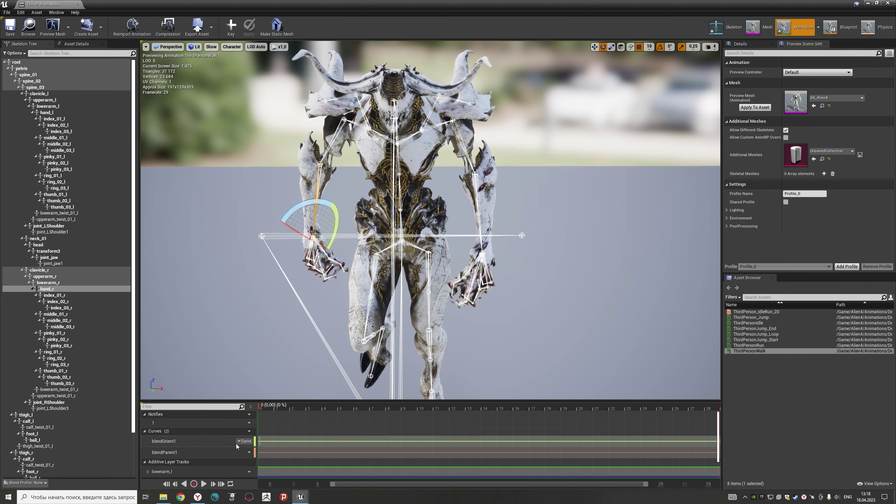
{"action": "left_click", "coordinate": [54, 119]}
{"action": "key", "text": "f"}
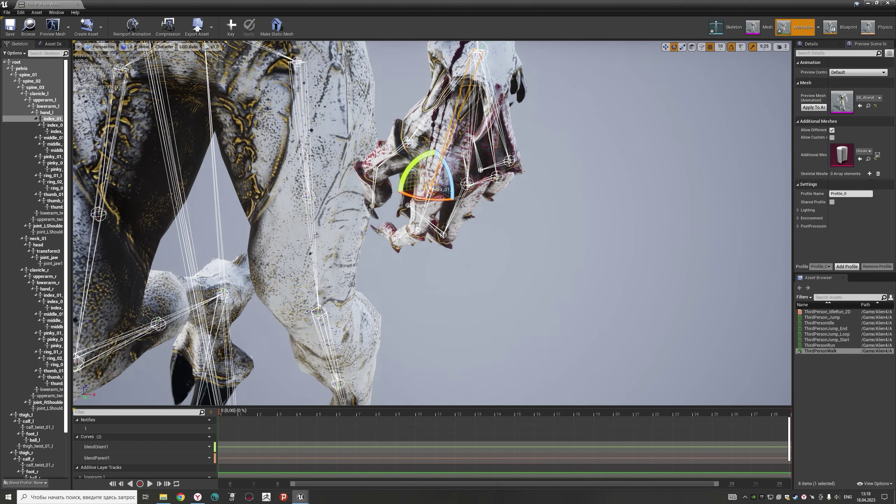
Step: Frame the left middle_02_l, ring_01_l and pinky_01_l bones and apply the finger edits
{"action": "left_click", "coordinate": [55, 144]}
{"action": "key", "text": "f"}
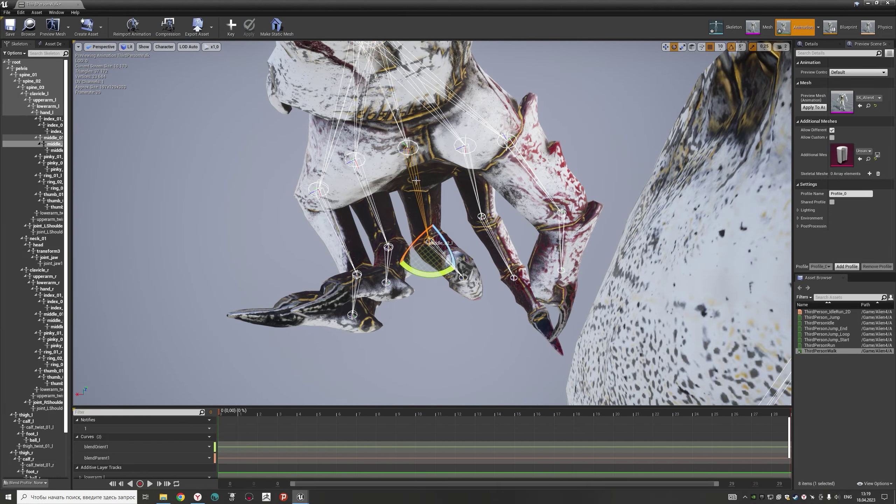
{"action": "left_click", "coordinate": [52, 175]}
{"action": "key", "text": "f"}
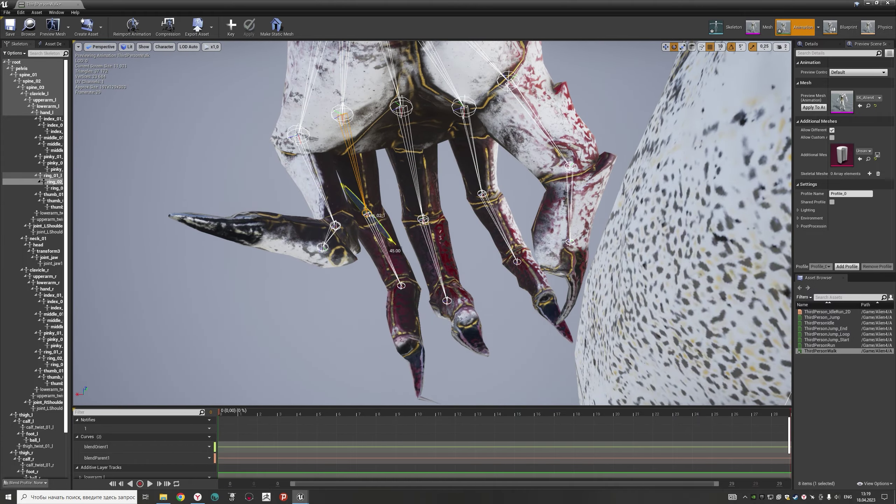
{"action": "left_click", "coordinate": [53, 157]}
{"action": "key", "text": "f"}
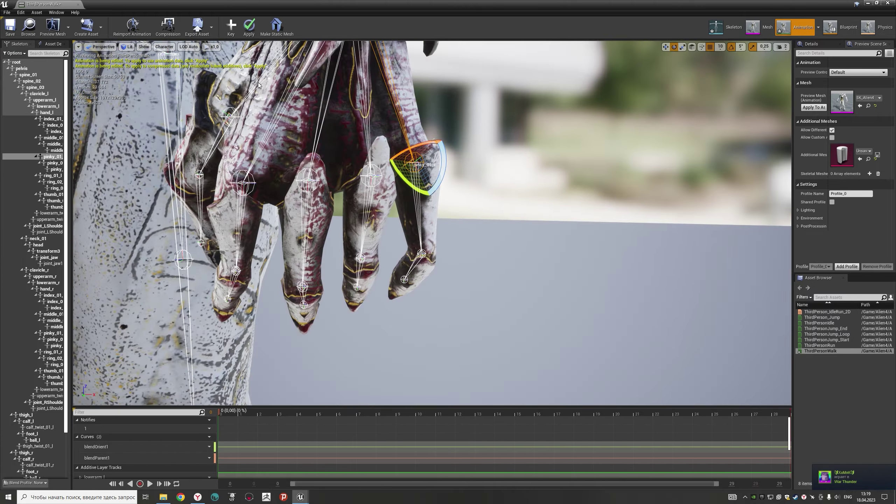
{"action": "left_click", "coordinate": [249, 26]}
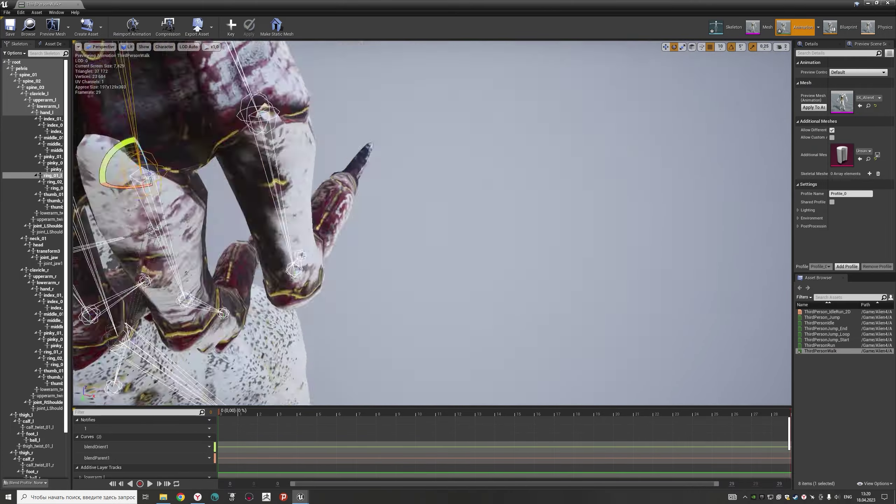
Step: Inspect the left pinky_02_l, pinky_03_l and index_01_l bones up close
{"action": "left_click", "coordinate": [53, 163]}
{"action": "key", "text": "f"}
{"action": "left_click", "coordinate": [52, 169]}
{"action": "key", "text": "f"}
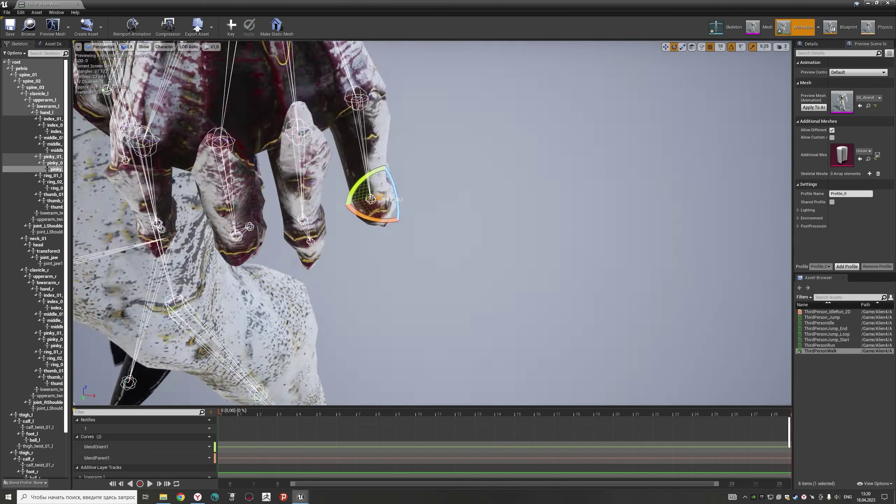
{"action": "left_click", "coordinate": [51, 163]}
{"action": "key", "text": "f"}
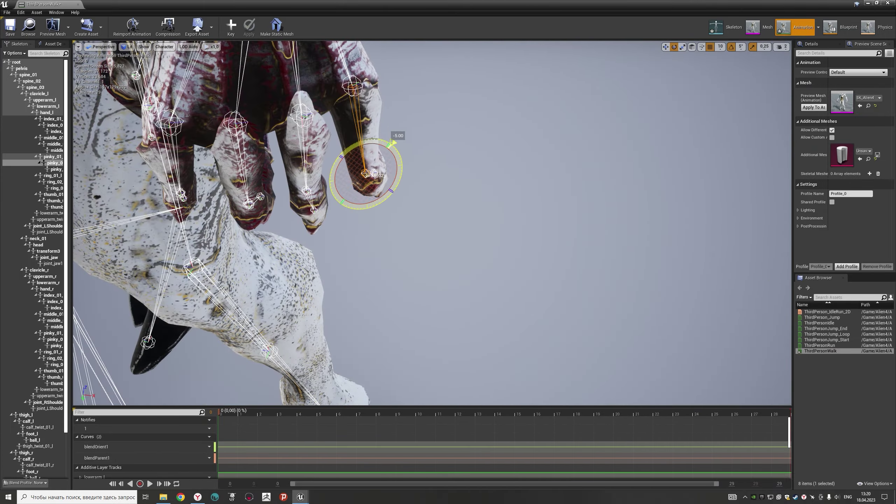
{"action": "left_click", "coordinate": [52, 119]}
{"action": "key", "text": "f"}
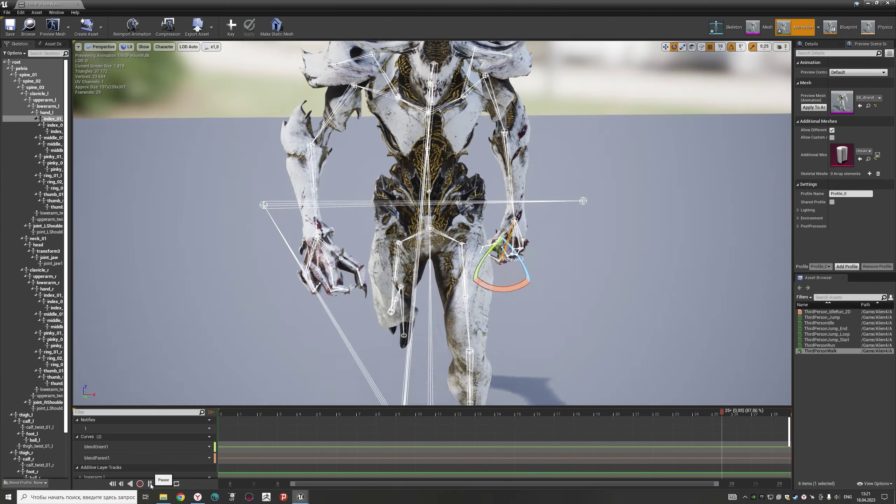
Step: At frame 9, frame the right hand_r, middle_02_r and ring_02_r bones
{"action": "left_click", "coordinate": [398, 413]}
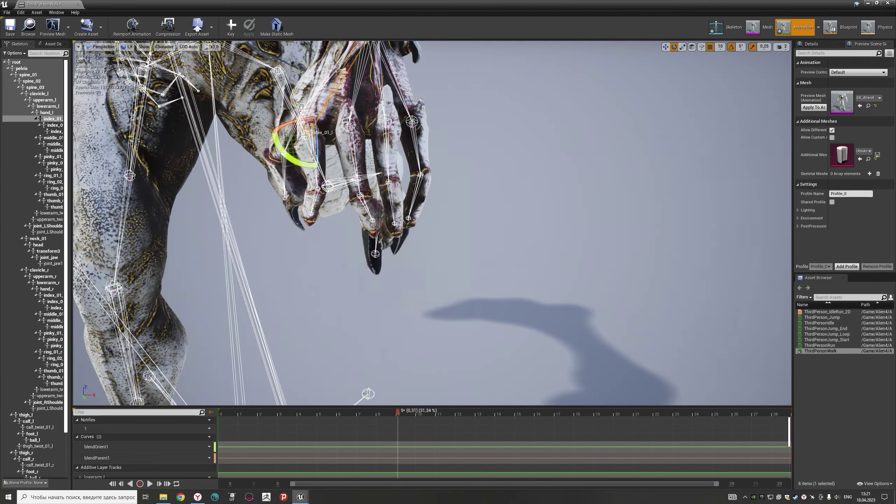
{"action": "left_click", "coordinate": [47, 289]}
{"action": "key", "text": "f"}
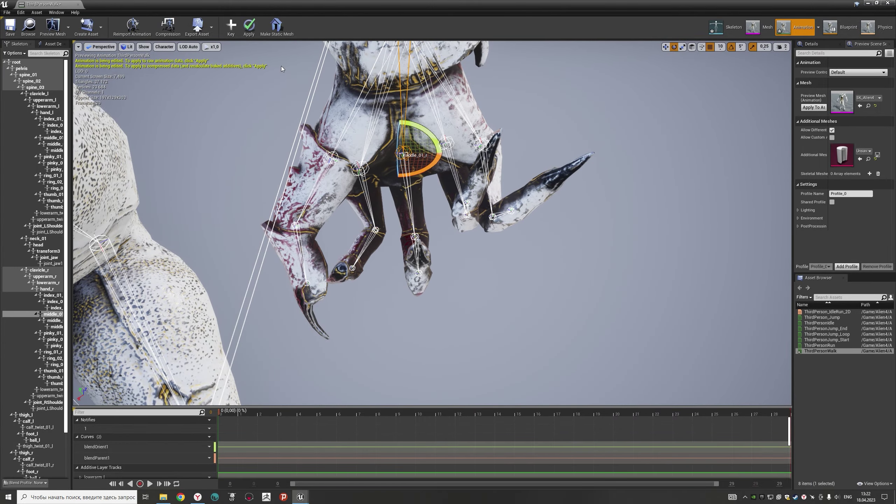
{"action": "left_click", "coordinate": [51, 321]}
{"action": "key", "text": "f"}
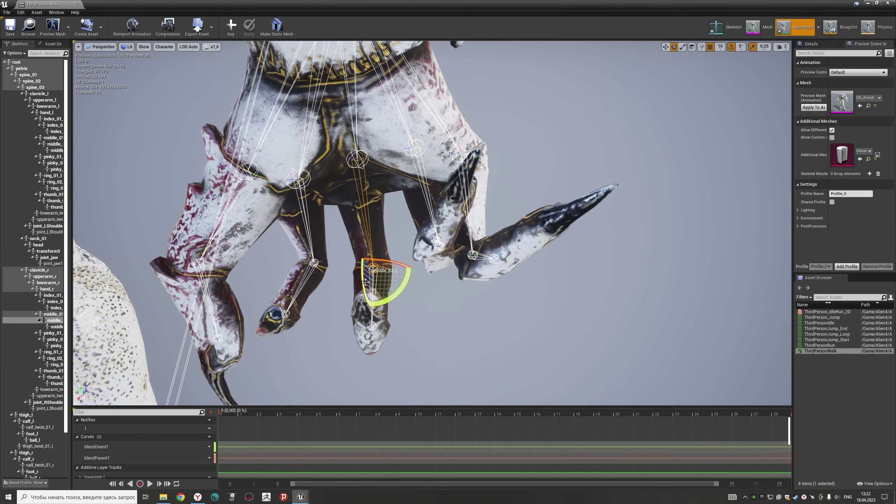
{"action": "left_click", "coordinate": [437, 222]}
{"action": "key", "text": "f"}
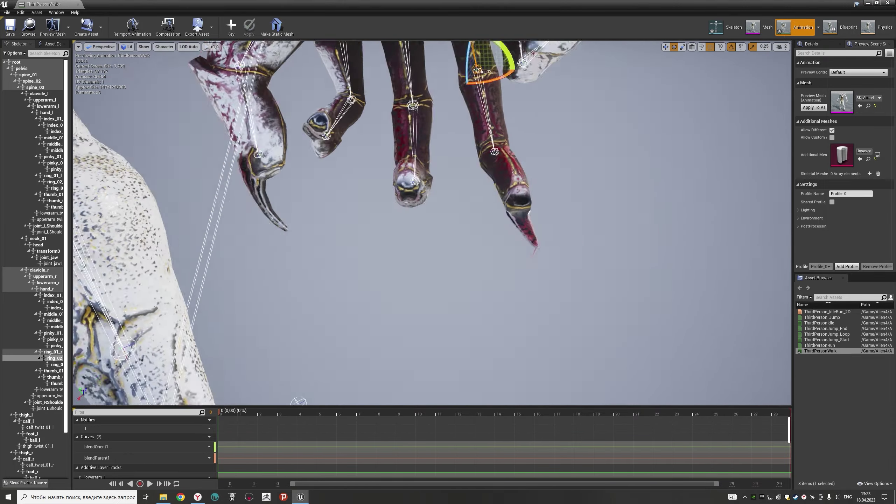
Step: Pick the right ring, pinky, index and middle finger bones, rotate the hand, then select lowerarm_l
{"action": "left_click", "coordinate": [441, 151]}
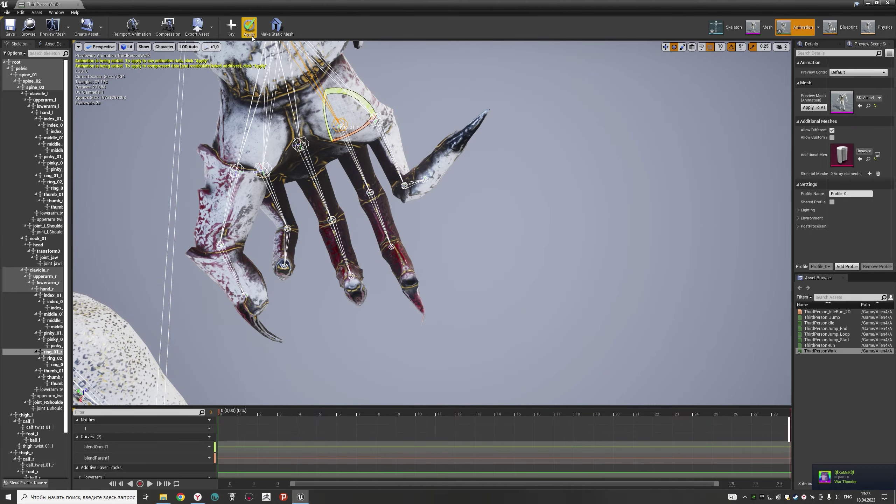
{"action": "left_click", "coordinate": [377, 120]}
{"action": "key", "text": "f"}
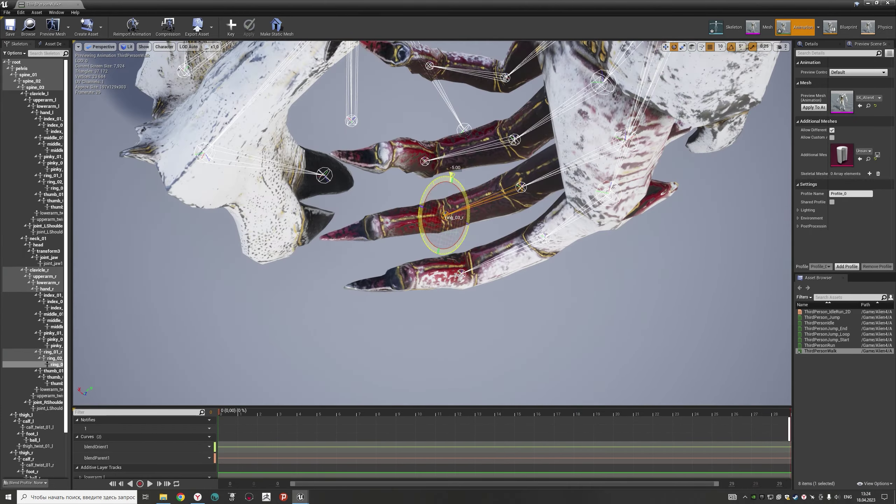
{"action": "left_click", "coordinate": [337, 267]}
{"action": "left_click", "coordinate": [266, 186]}
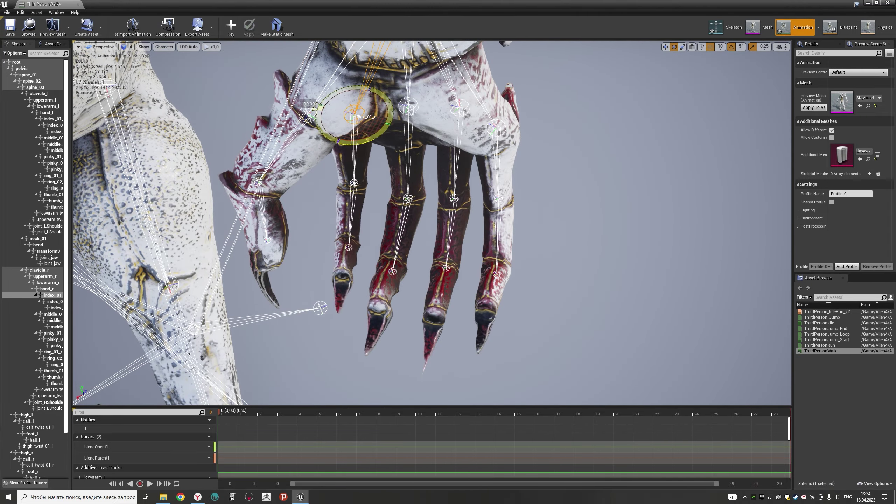
{"action": "left_click", "coordinate": [409, 106]}
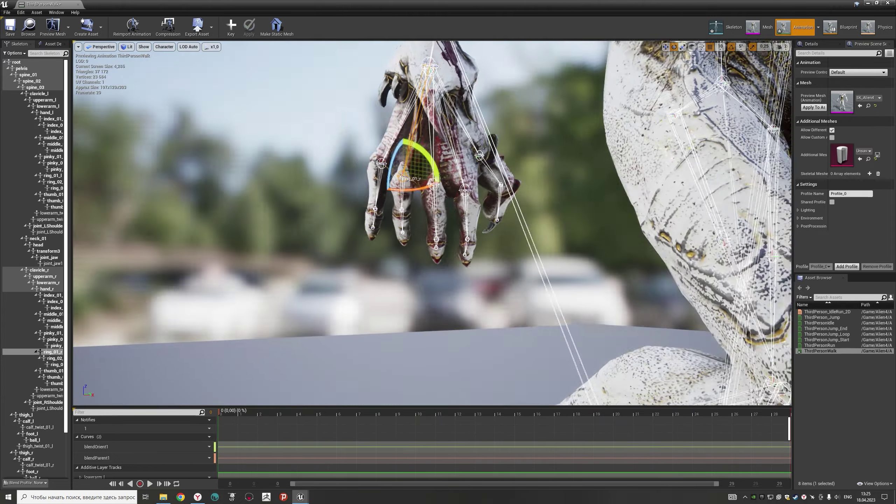
{"action": "left_click_drag", "start_coordinate": [479, 120], "coordinate": [324, 104]}
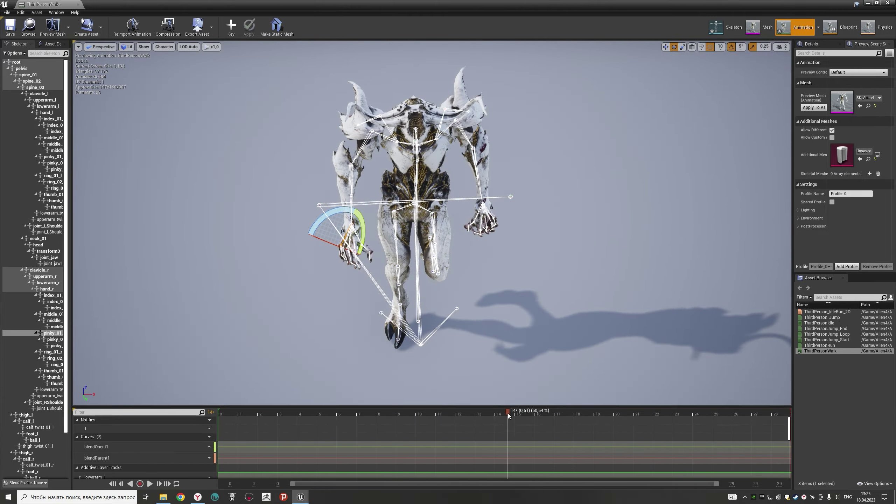
{"action": "scroll", "coordinate": [428, 271], "scroll_direction": "up", "scroll_amount": 5}
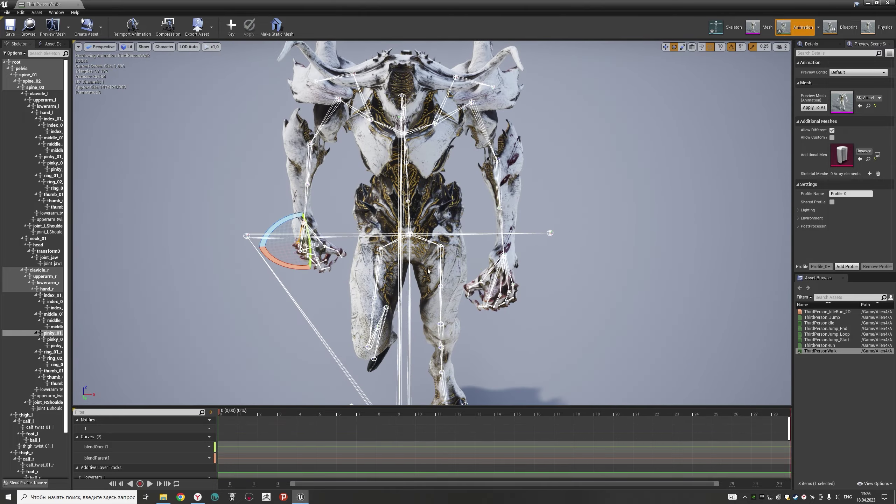
{"action": "left_click", "coordinate": [494, 153]}
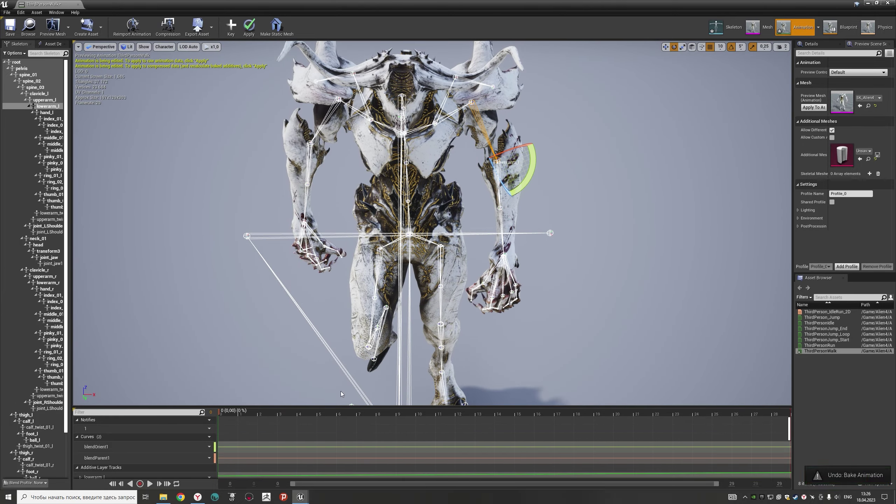
{"action": "scroll", "coordinate": [433, 222], "scroll_direction": "down", "scroll_amount": 5}
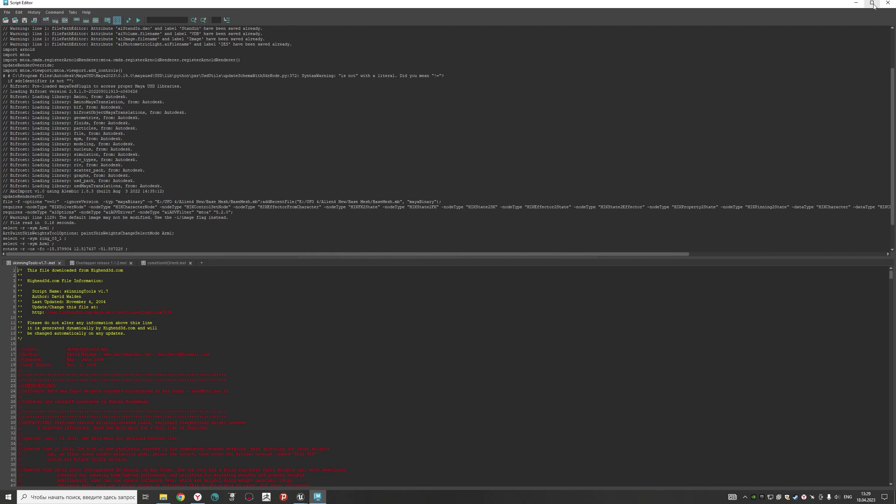
Step: Shrink the Script Editor back over the viewport and display ring_01_l's skin weights
{"action": "left_click", "coordinate": [872, 3]}
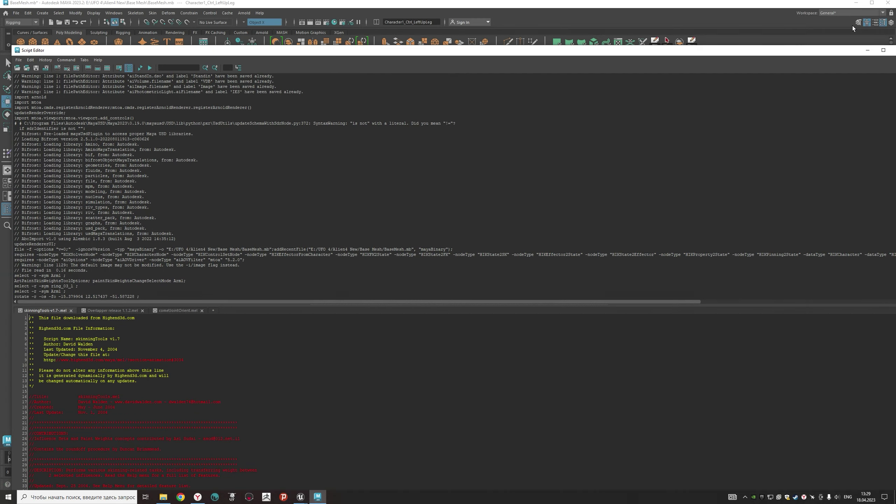
{"action": "left_click_drag", "start_coordinate": [310, 298], "coordinate": [298, 299]}
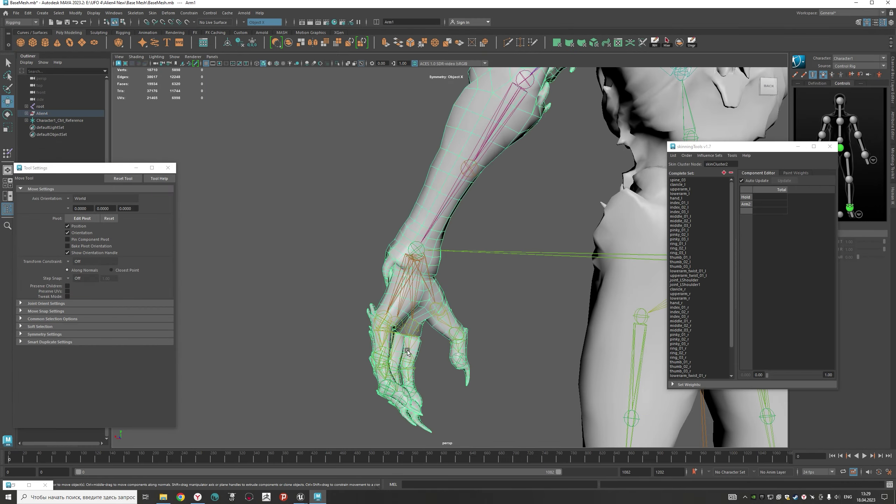
{"action": "left_click", "coordinate": [689, 244]}
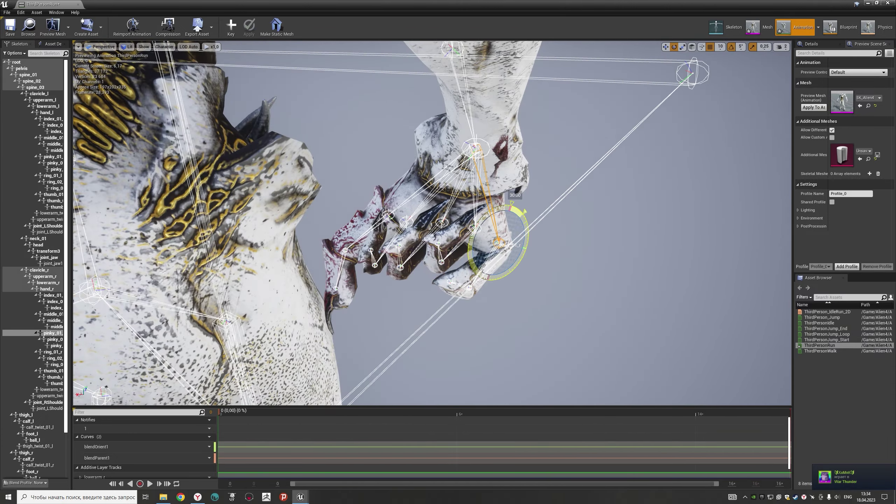
Step: Apply the pending bone edits and check the right middle, index, pinky and hand bones
{"action": "left_click", "coordinate": [248, 29]}
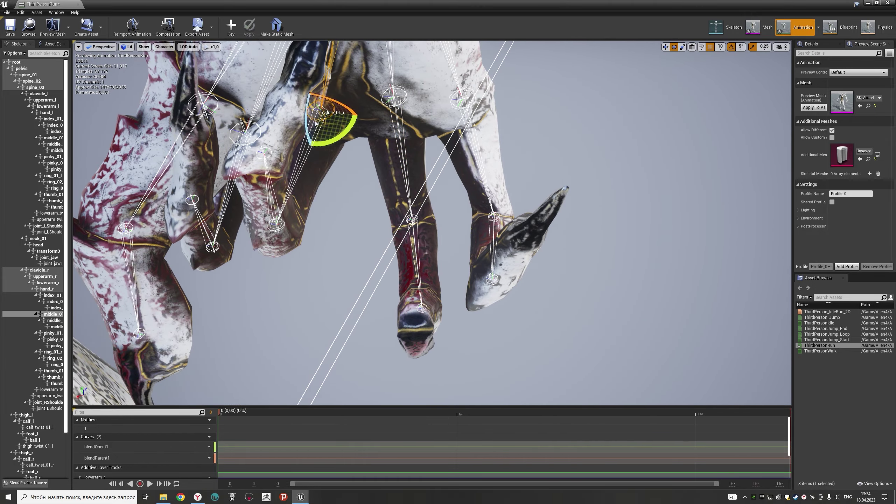
{"action": "left_click", "coordinate": [392, 219]}
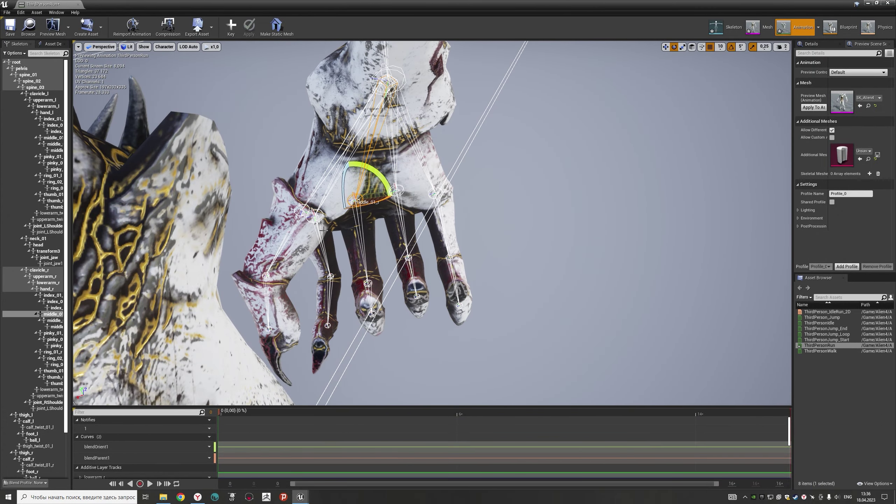
{"action": "left_click", "coordinate": [316, 211]}
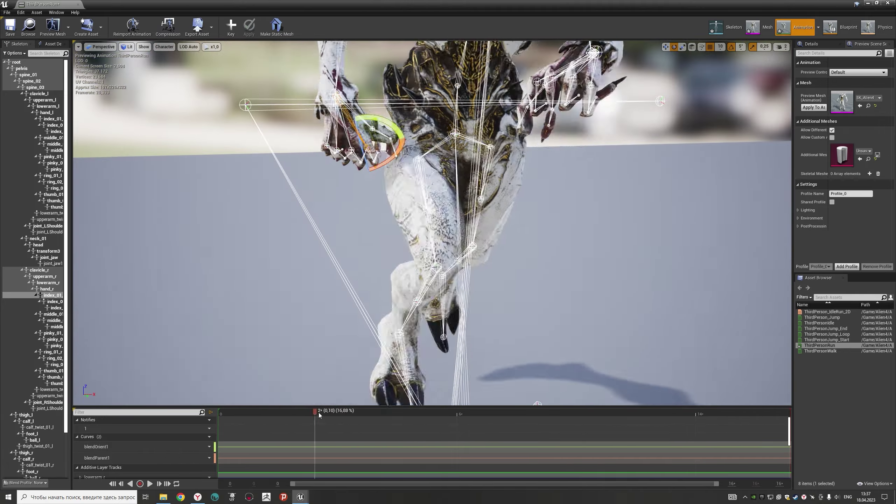
{"action": "left_click", "coordinate": [403, 283]}
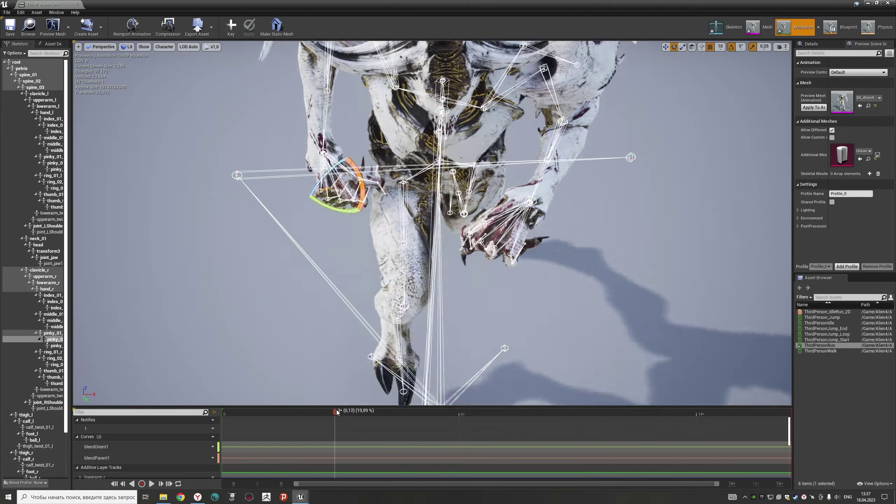
{"action": "left_click", "coordinate": [308, 194]}
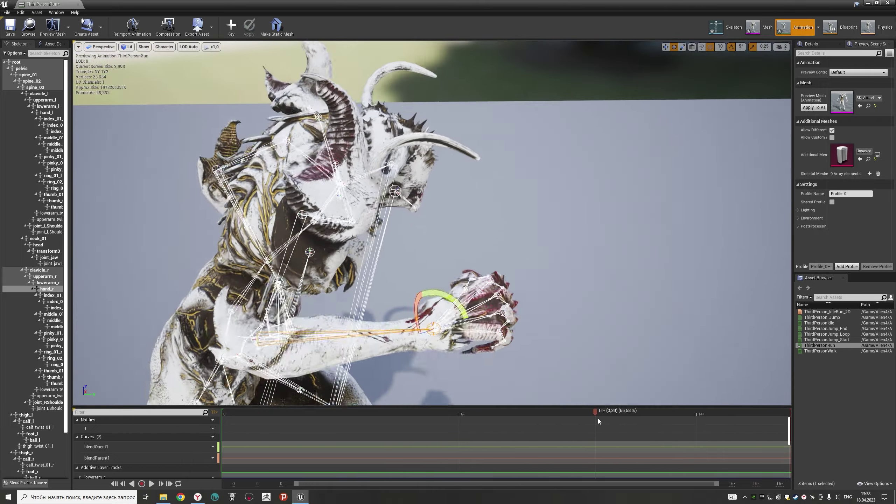
Step: Adjust the left hand's pinky_01_l, hand_l and ring_01_l bones, undoing the last change
{"action": "left_click", "coordinate": [431, 228]}
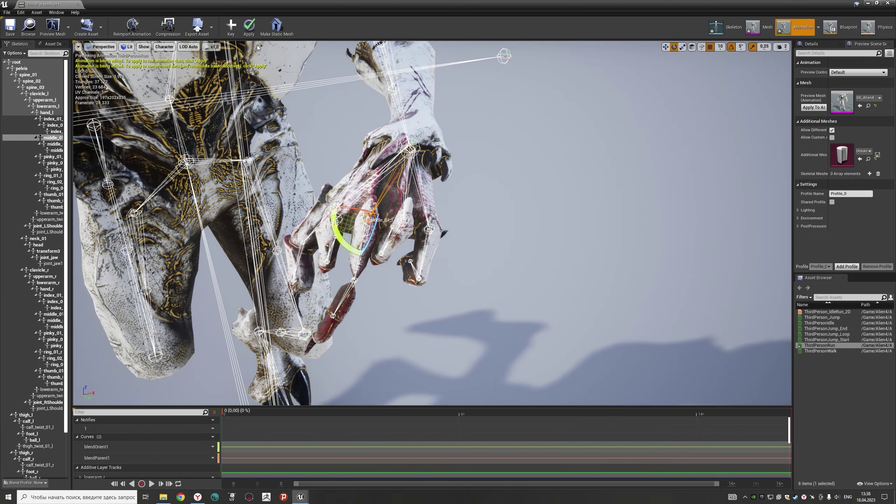
{"action": "left_click", "coordinate": [356, 170]}
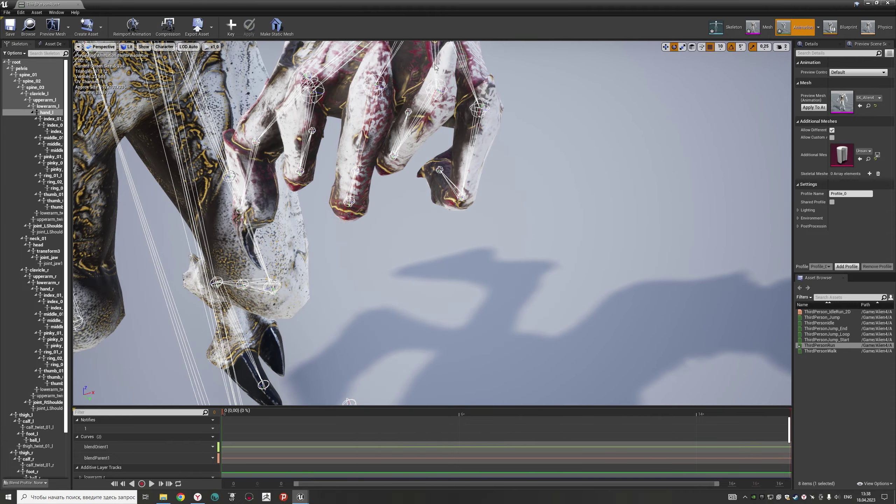
{"action": "left_click", "coordinate": [436, 68]}
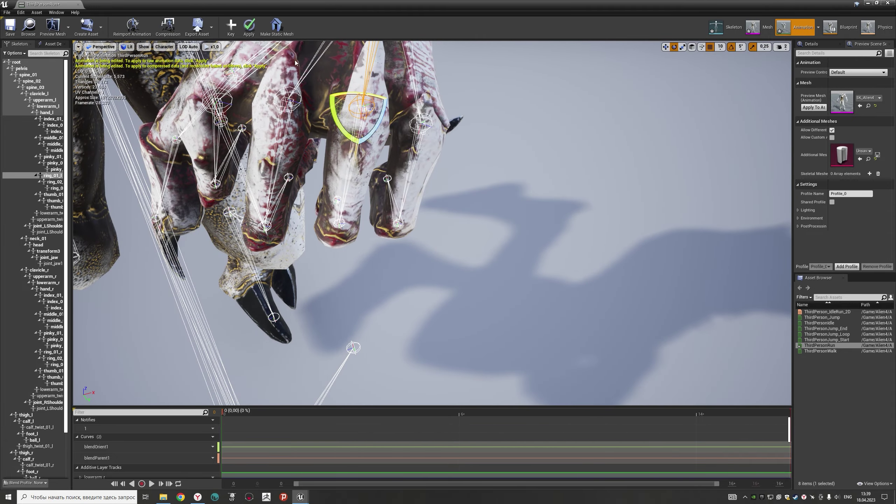
{"action": "key", "text": "ctrl+z"}
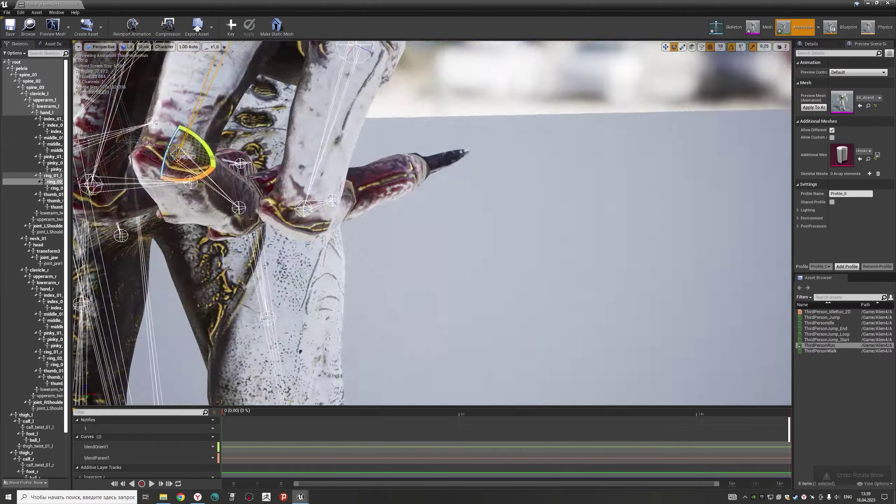
{"action": "left_click", "coordinate": [375, 269]}
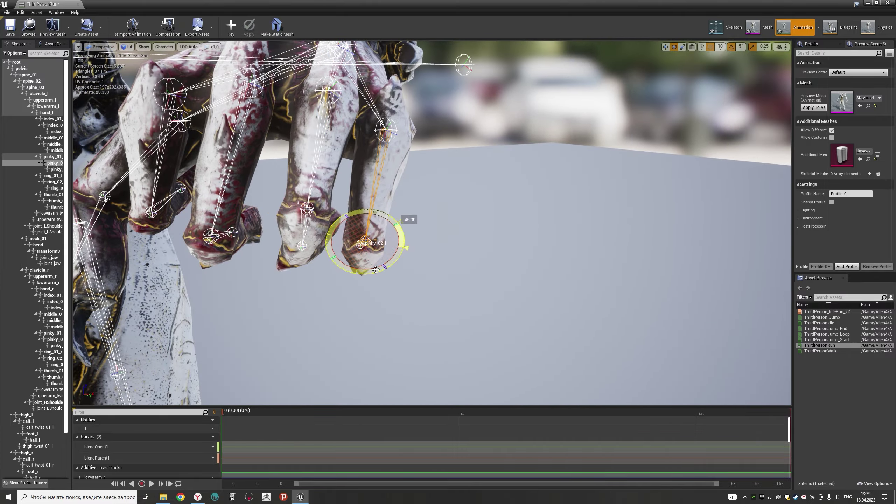
{"action": "left_click_drag", "start_coordinate": [376, 269], "coordinate": [307, 201], "text": "alt"}
Step: Inspect the left middle_03_l, pinky_02_l, index_01_l and ring_01_l bones, then bend pinky_01_l and apply
{"action": "left_click", "coordinate": [333, 224]}
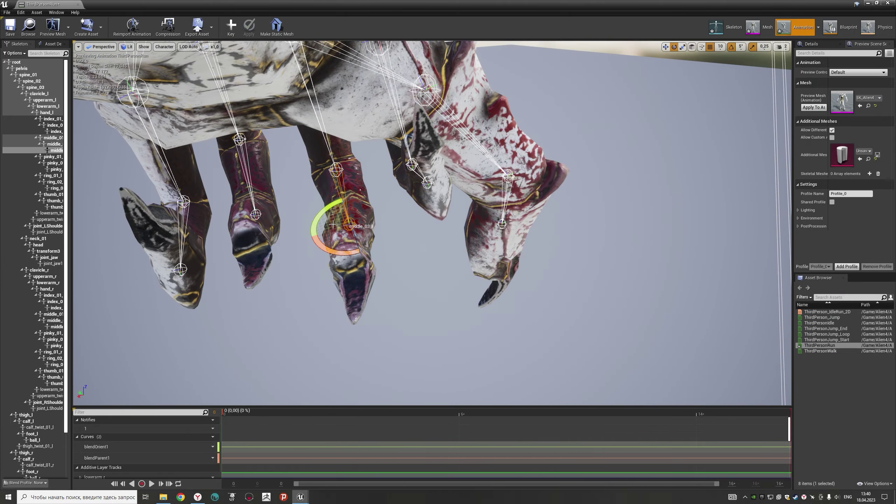
{"action": "left_click_drag", "start_coordinate": [277, 68], "coordinate": [317, 141], "text": "alt"}
{"action": "left_click", "coordinate": [334, 155]}
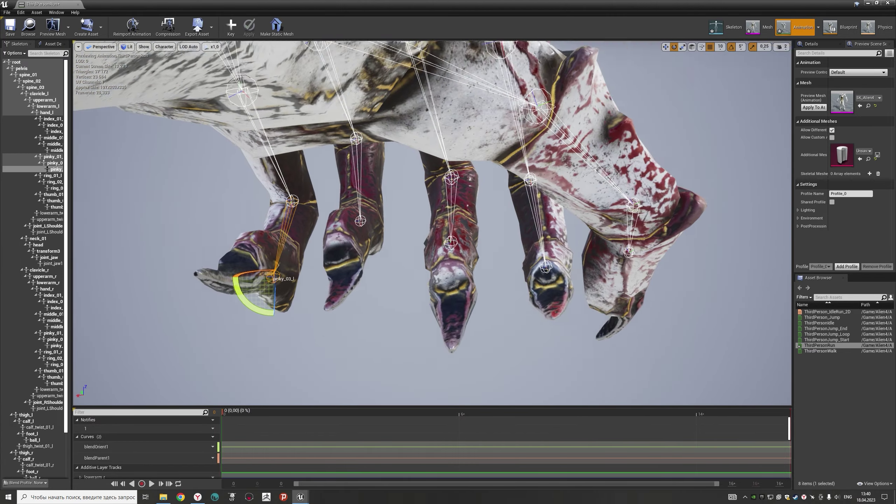
{"action": "mouse_move", "coordinate": [420, 247]}
{"action": "left_mouse_down", "text": "alt"}
{"action": "mouse_move", "coordinate": [353, 177]}
{"action": "mouse_move", "coordinate": [357, 211]}
{"action": "left_mouse_up", "text": "alt"}
{"action": "left_click", "coordinate": [367, 166]}
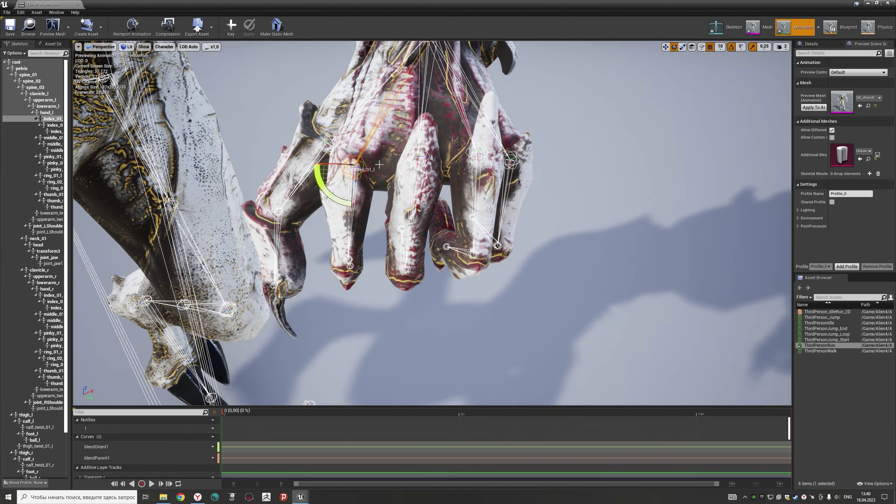
{"action": "left_click", "coordinate": [356, 140]}
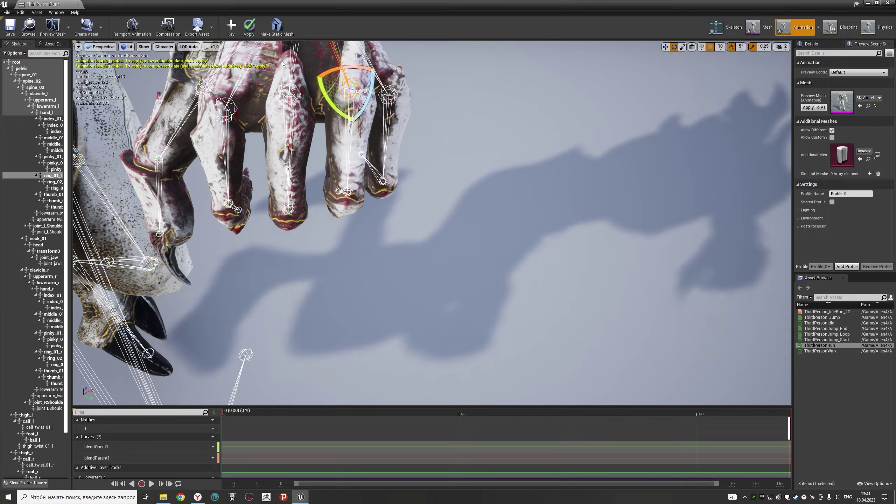
{"action": "left_click_drag", "start_coordinate": [357, 140], "coordinate": [388, 212], "text": "alt"}
{"action": "left_click", "coordinate": [341, 89]}
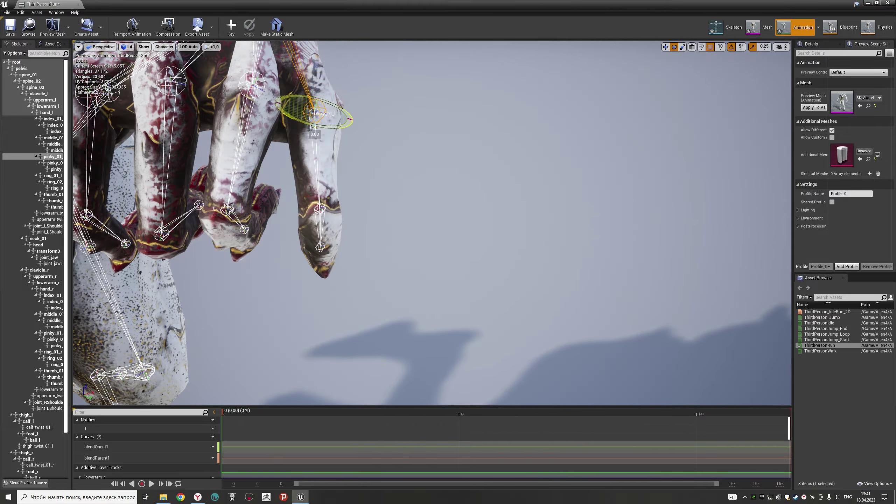
{"action": "left_click_drag", "start_coordinate": [340, 90], "coordinate": [257, 54], "text": "alt"}
{"action": "left_click", "coordinate": [249, 27]}
Step: Check the pinky_02_l, thumb_01_l, lowerarm_l and clavicle_r bones from close and frontal views
{"action": "left_click", "coordinate": [311, 71]}
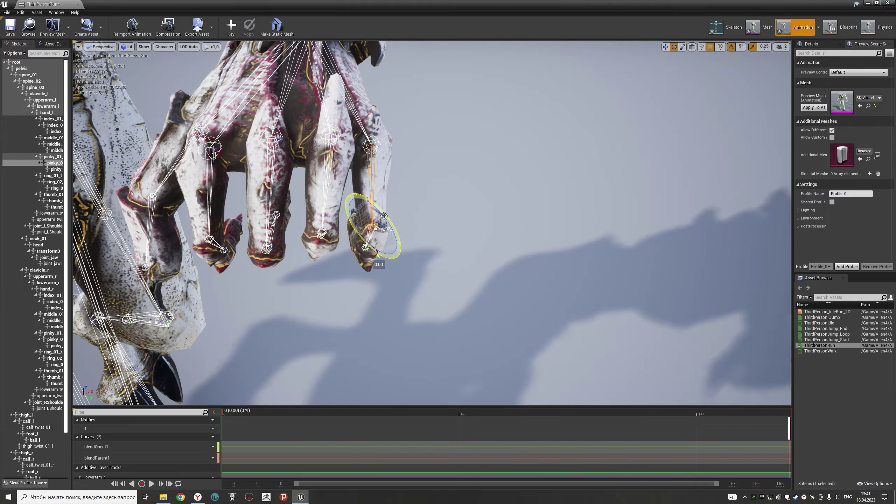
{"action": "left_click_drag", "start_coordinate": [311, 70], "coordinate": [370, 230], "text": "alt"}
{"action": "left_click", "coordinate": [420, 171]}
{"action": "mouse_move", "coordinate": [420, 170]}
{"action": "left_mouse_down", "text": "alt"}
{"action": "mouse_move", "coordinate": [426, 369]}
{"action": "mouse_move", "coordinate": [436, 232]}
{"action": "left_mouse_up", "text": "alt"}
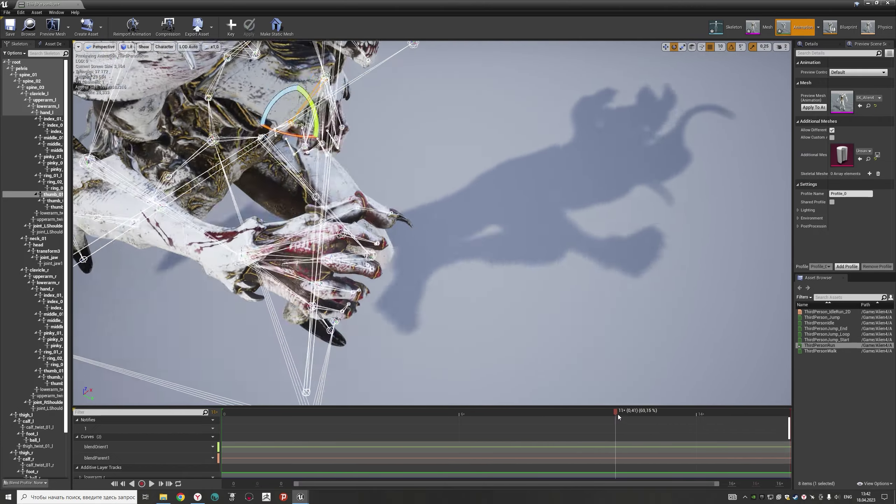
{"action": "left_click", "coordinate": [435, 232]}
{"action": "left_click_drag", "start_coordinate": [614, 404], "coordinate": [384, 167], "text": "alt"}
{"action": "left_click", "coordinate": [384, 167]}
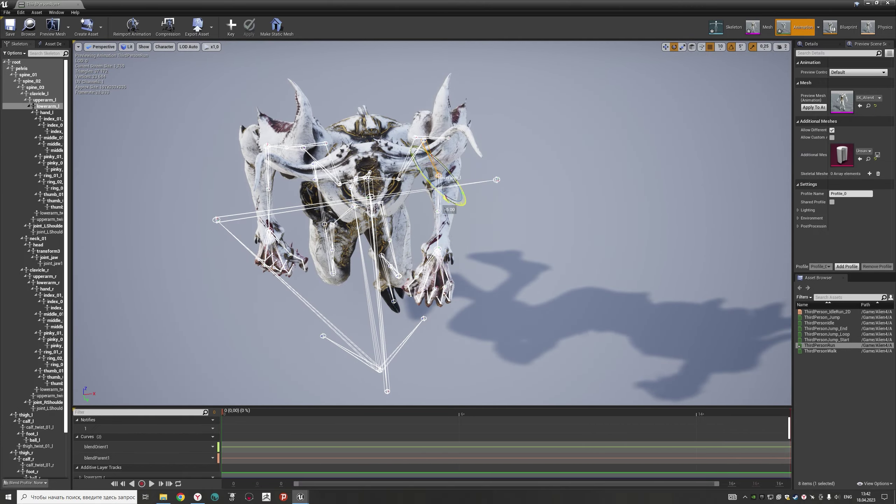
Step: Check the index_02_l and thumb_02_r bones, scrub to frame 3 and play the run animation
{"action": "scroll", "coordinate": [384, 167], "scroll_direction": "up", "scroll_amount": 3}
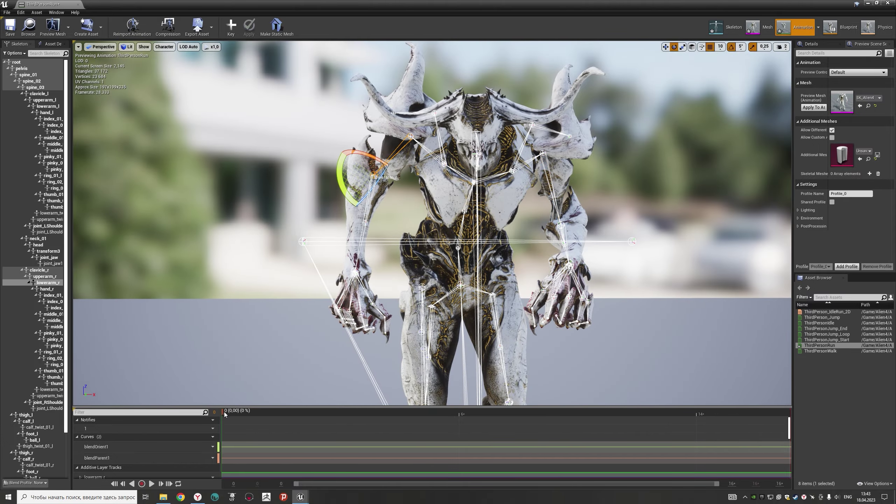
{"action": "mouse_move", "coordinate": [424, 247]}
{"action": "left_mouse_down", "text": "alt"}
{"action": "mouse_move", "coordinate": [489, 255]}
{"action": "mouse_move", "coordinate": [388, 263]}
{"action": "left_mouse_up", "text": "alt"}
{"action": "left_click", "coordinate": [489, 255]}
{"action": "left_click", "coordinate": [388, 263]}
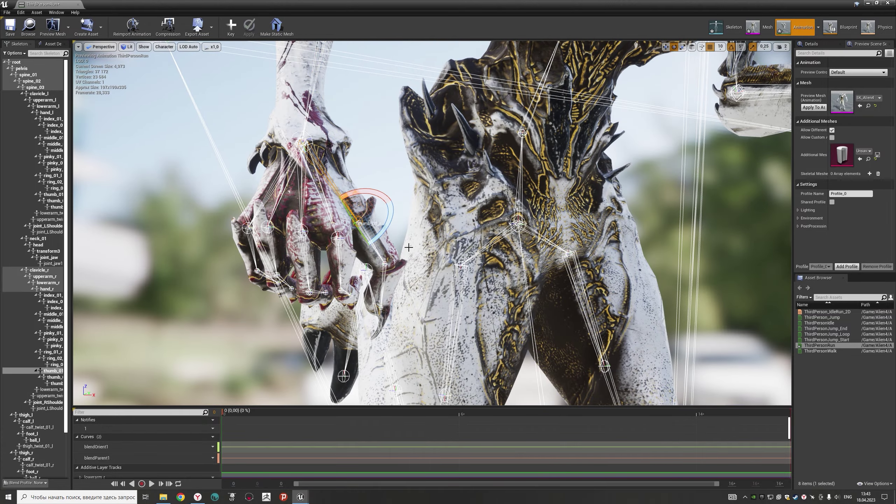
{"action": "scroll", "coordinate": [409, 247], "scroll_direction": "down", "scroll_amount": 5}
{"action": "left_click", "coordinate": [339, 419]}
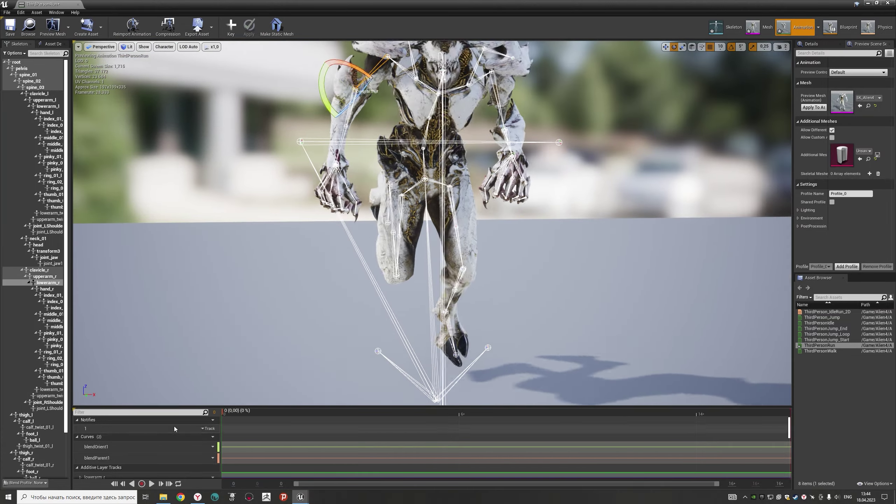
{"action": "key", "text": "space"}
{"action": "left_click_drag", "start_coordinate": [531, 292], "coordinate": [465, 316], "text": "alt"}
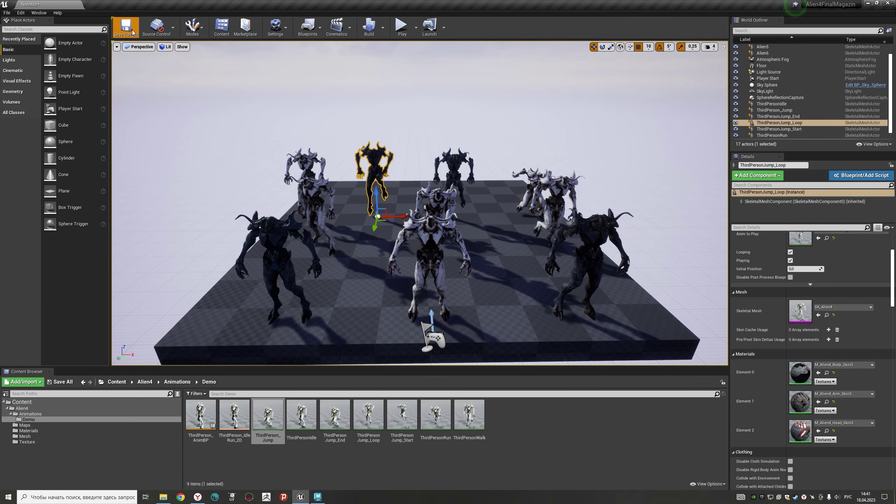
Step: Open SK_Alien4 from the Alien4 Mesh folder, save it and close the mesh editor
{"action": "left_click", "coordinate": [25, 437]}
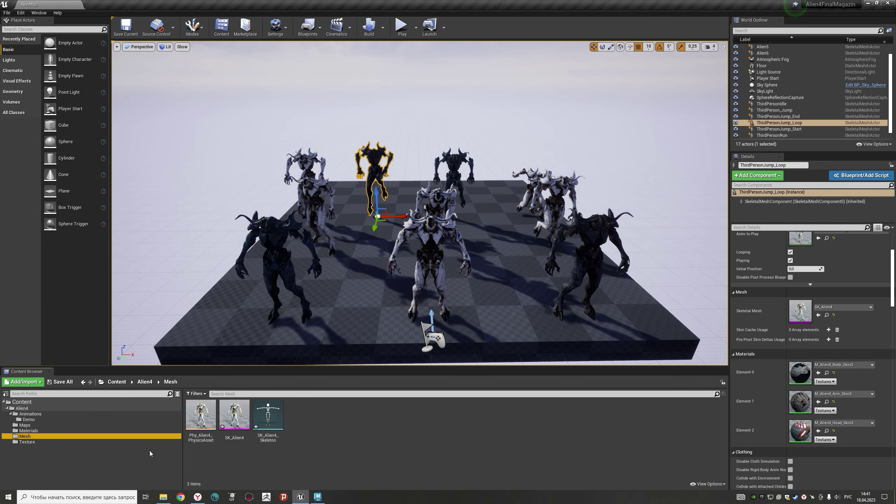
{"action": "double_click", "coordinate": [234, 416]}
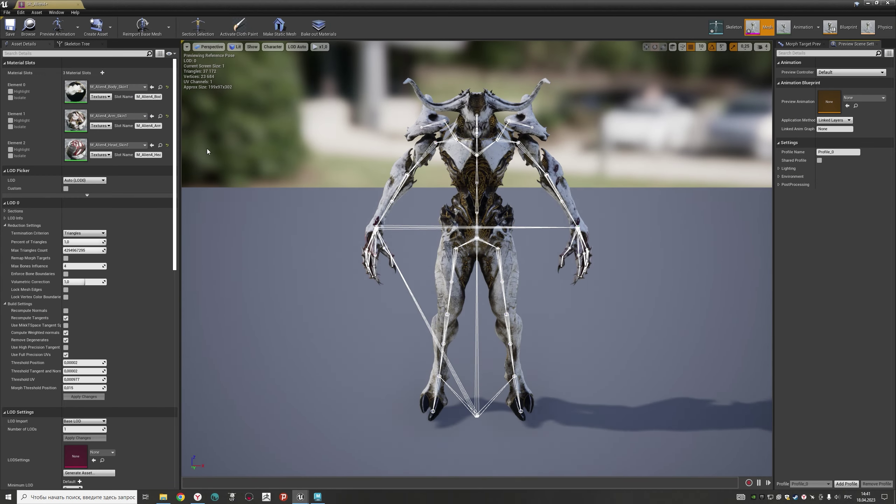
{"action": "left_click", "coordinate": [11, 27]}
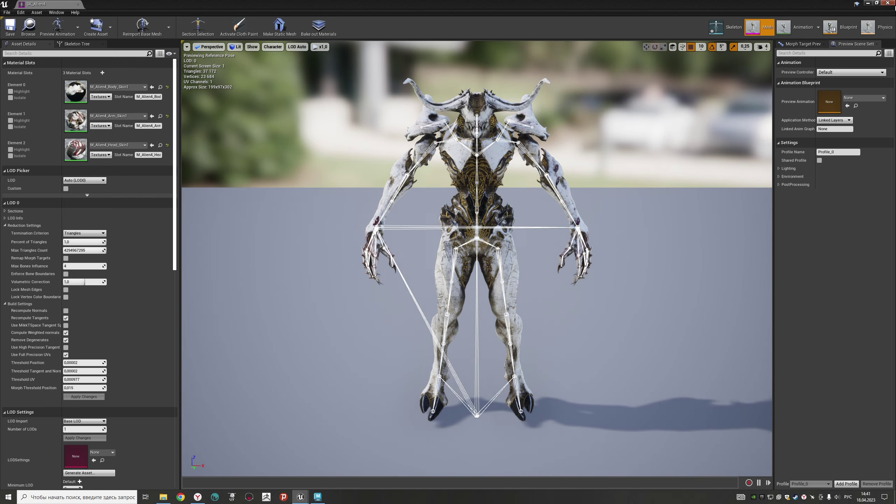
{"action": "left_click", "coordinate": [894, 4]}
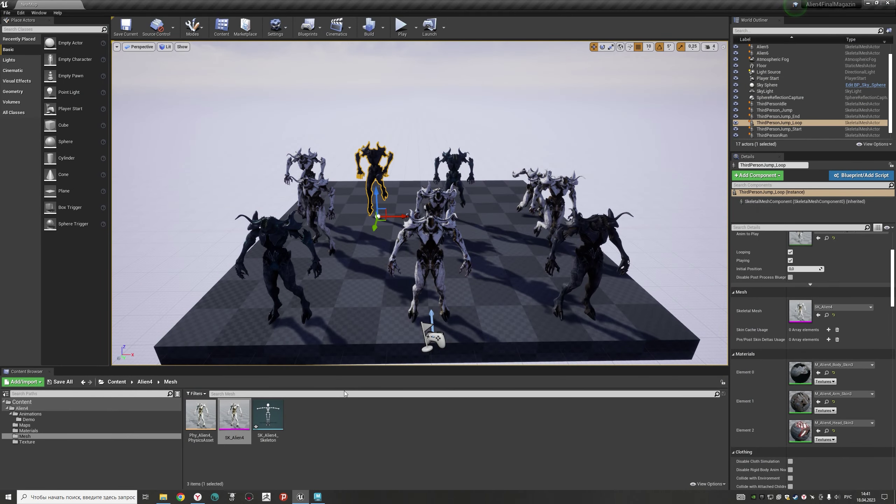
Step: Open the SK_Alien4_Skeleton asset, then select and open Phy_Alien4_PhysicsAsset
{"action": "double_click", "coordinate": [269, 416]}
{"action": "left_click", "coordinate": [199, 422]}
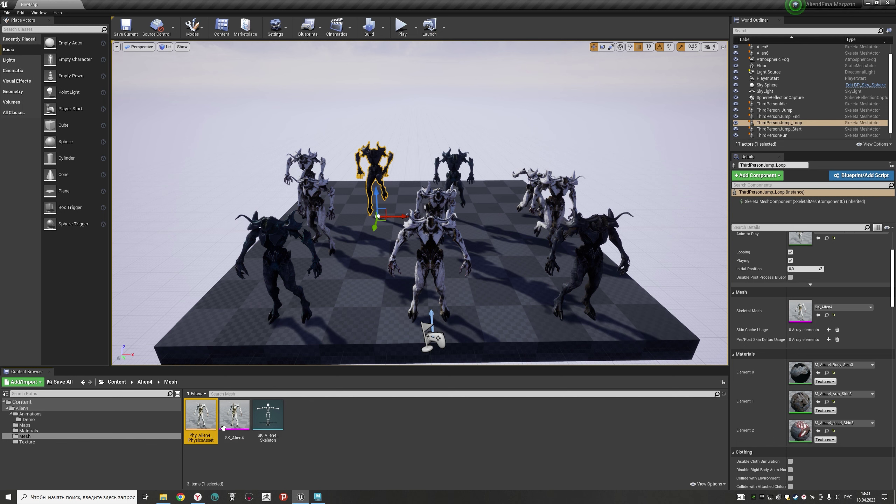
{"action": "double_click", "coordinate": [196, 421]}
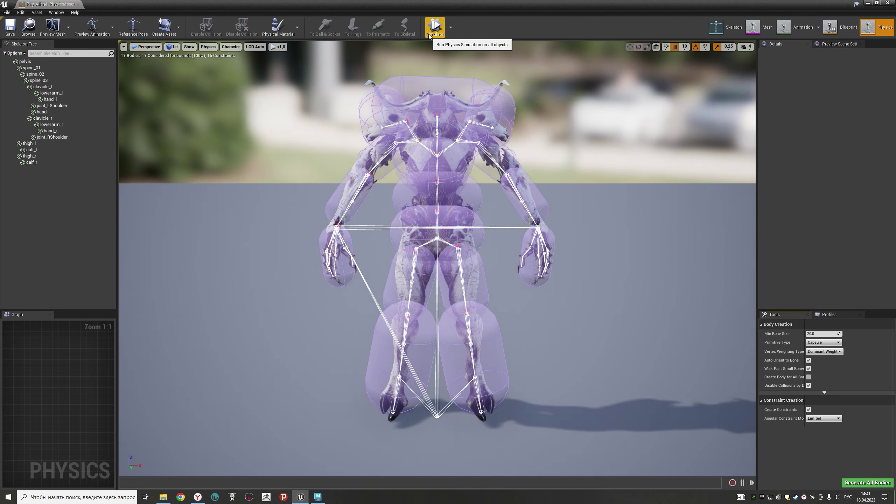
Step: Test the ragdoll simulation and switch collision body drawing to Wireframe
{"action": "left_click", "coordinate": [436, 30]}
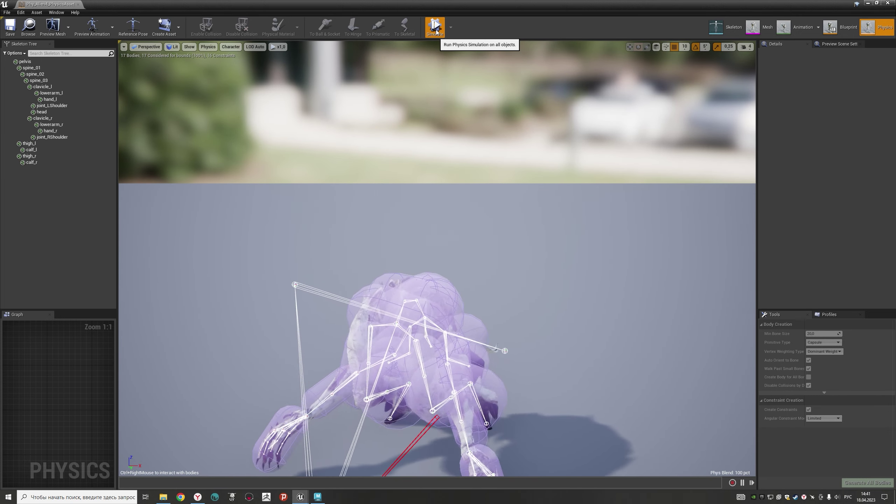
{"action": "left_click", "coordinate": [436, 31]}
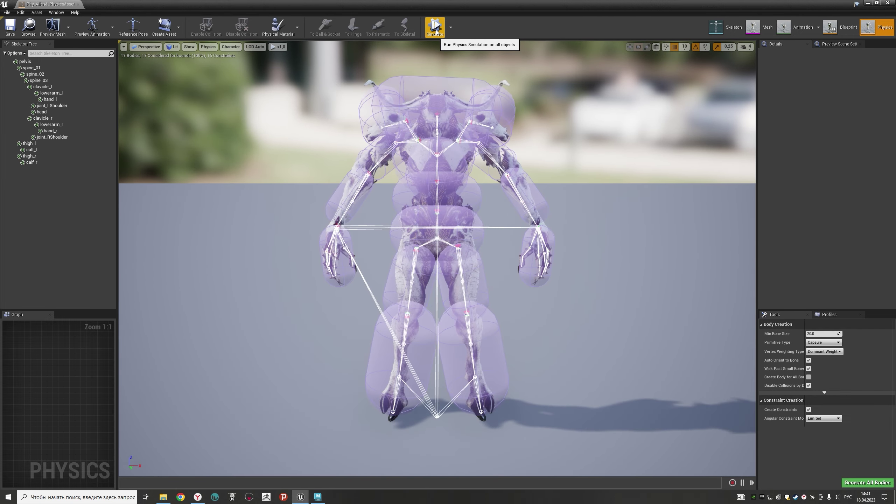
{"action": "scroll", "coordinate": [480, 177], "scroll_direction": "down", "scroll_amount": 5}
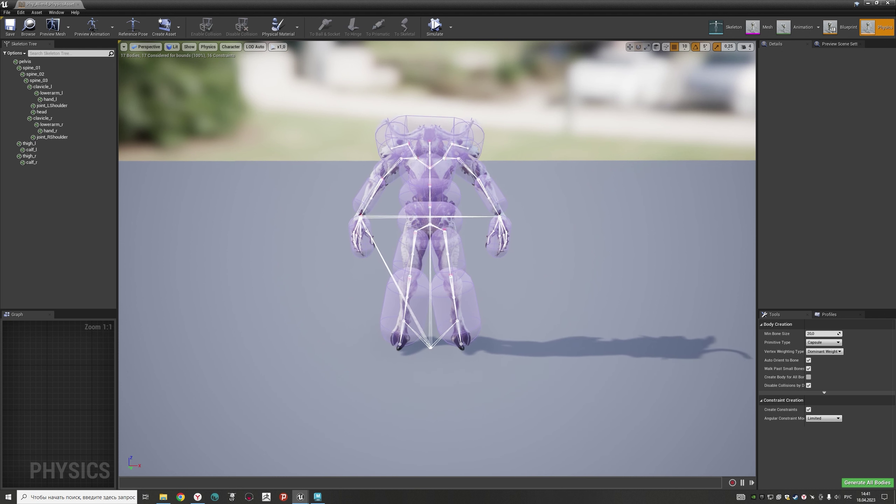
{"action": "left_click", "coordinate": [240, 47]}
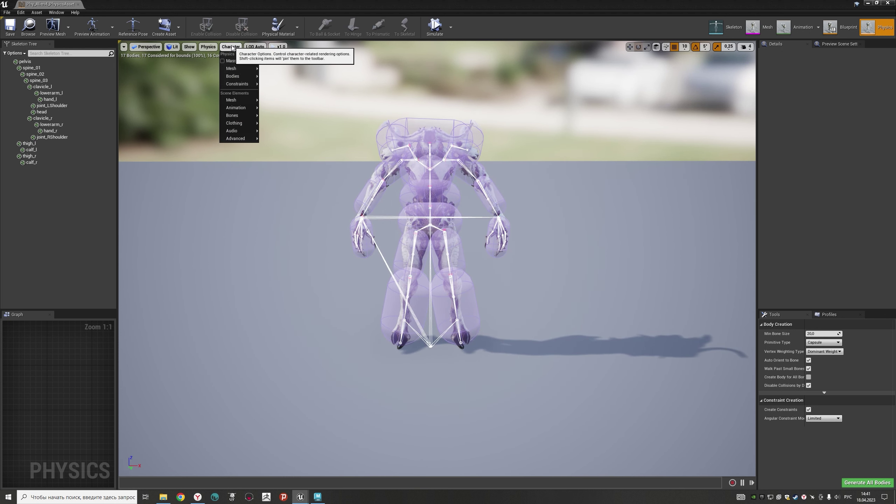
{"action": "mouse_move", "coordinate": [242, 77]}
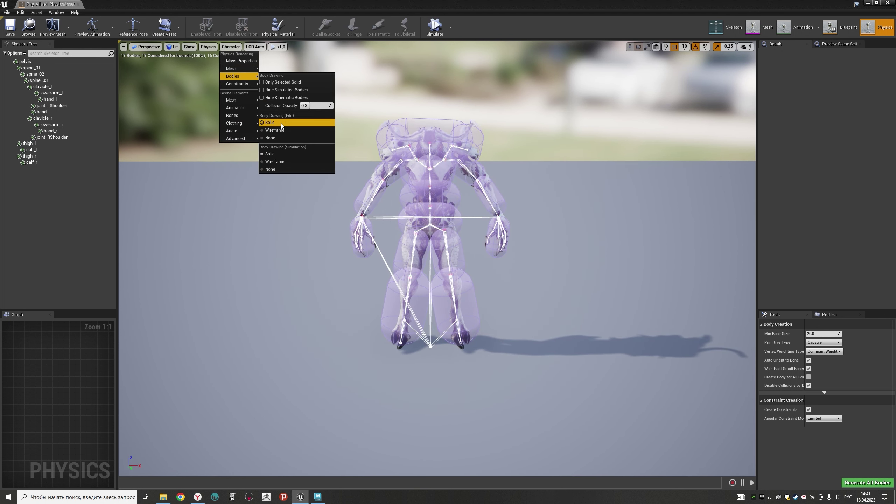
{"action": "left_click", "coordinate": [279, 131]}
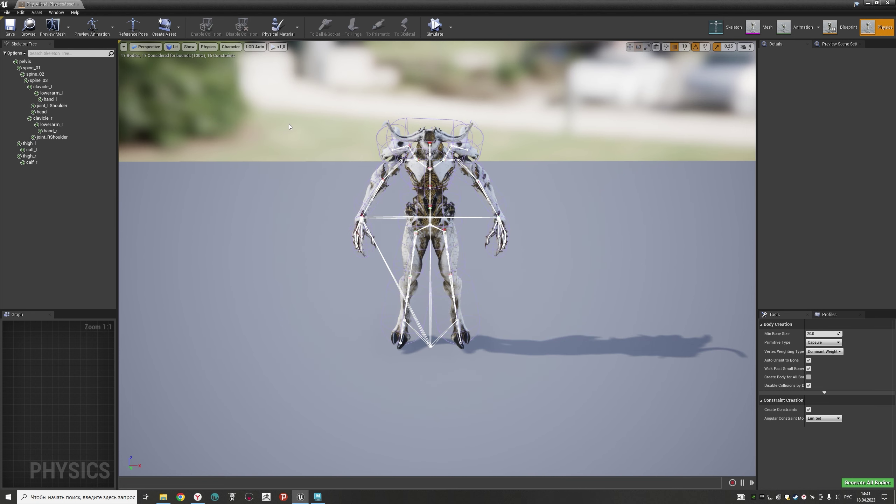
{"action": "left_click", "coordinate": [435, 28]}
{"action": "left_click", "coordinate": [435, 27]}
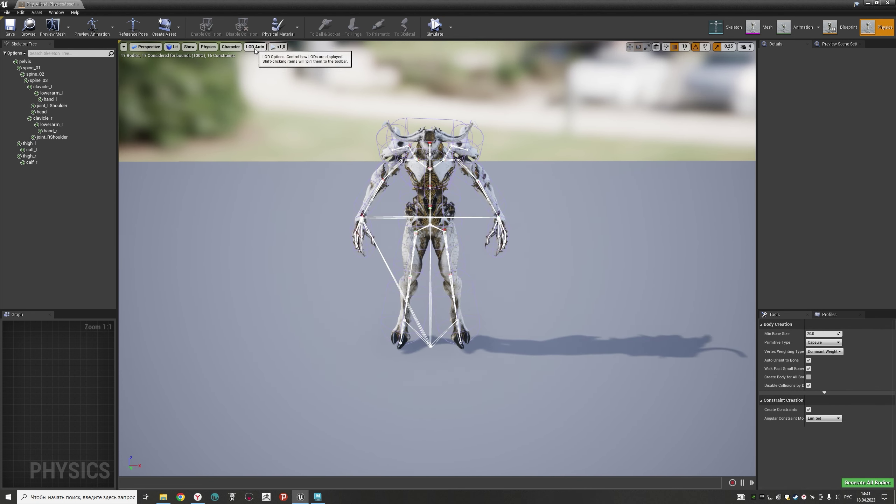
Step: Draw simulated bodies as wireframes and run the ragdoll simulation again
{"action": "left_click", "coordinate": [231, 47]}
{"action": "mouse_move", "coordinate": [240, 116]}
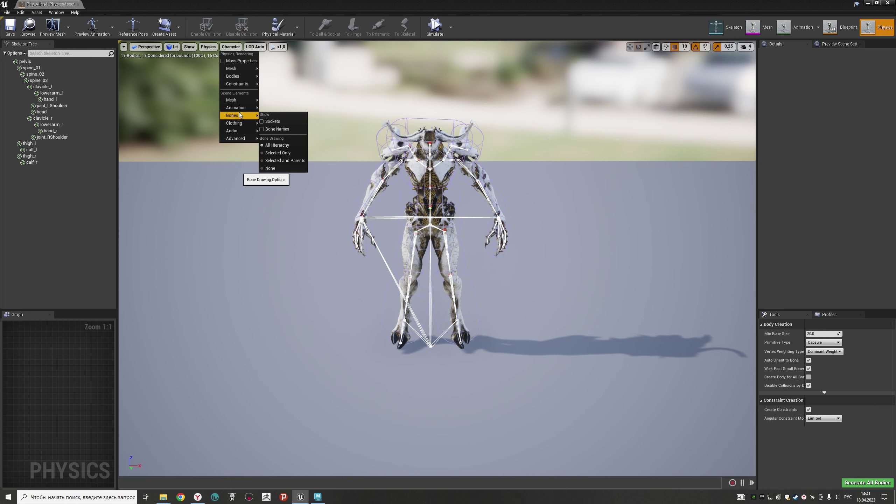
{"action": "mouse_move", "coordinate": [238, 79]}
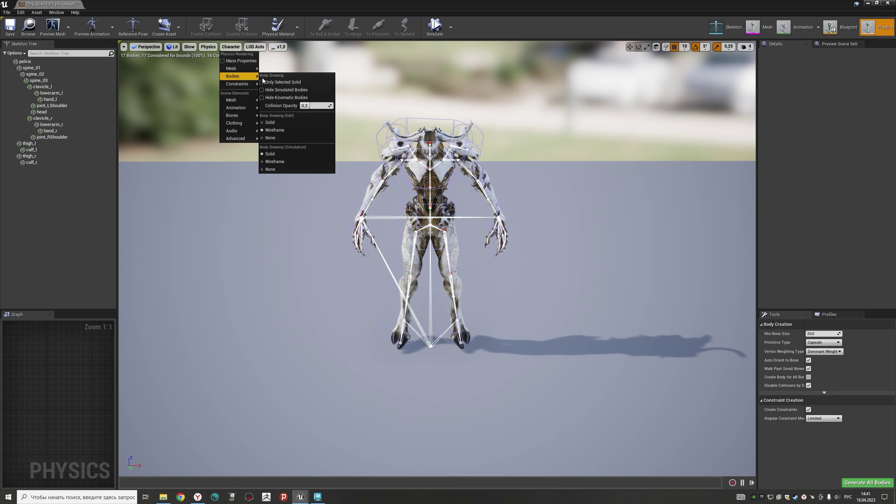
{"action": "left_click", "coordinate": [283, 162]}
{"action": "left_click", "coordinate": [434, 26]}
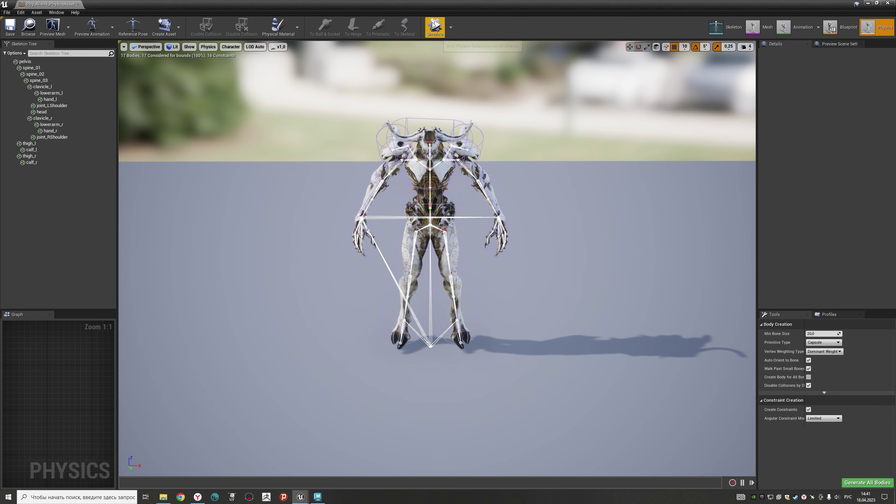
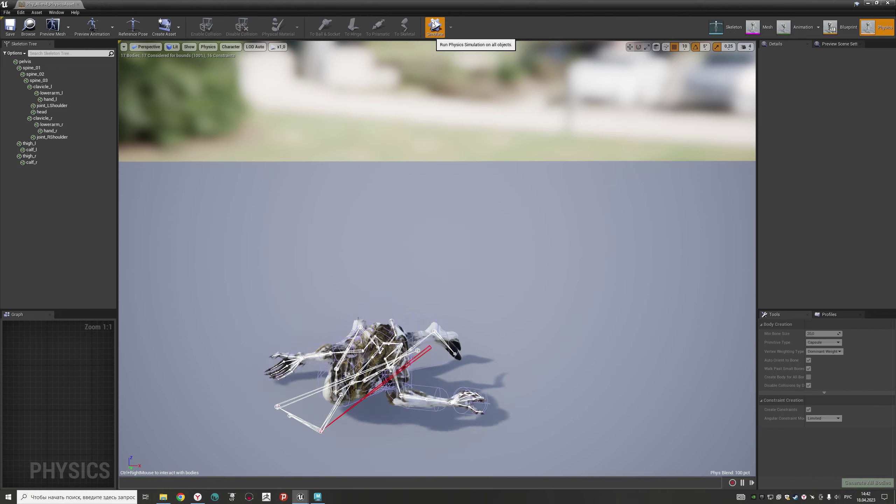
Step: Stop the simulation and regenerate all 17 bodies and 16 constraints as Capsule primitives
{"action": "left_click", "coordinate": [434, 24]}
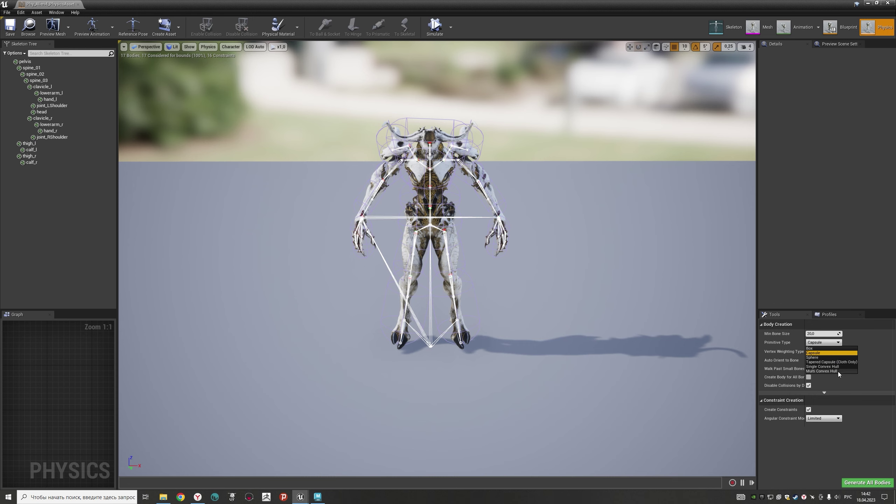
{"action": "left_click", "coordinate": [839, 352]}
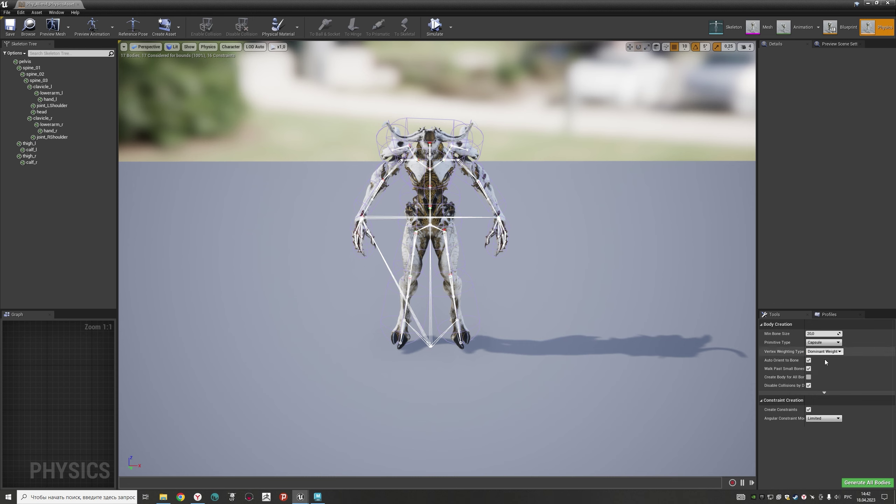
{"action": "left_click", "coordinate": [857, 484]}
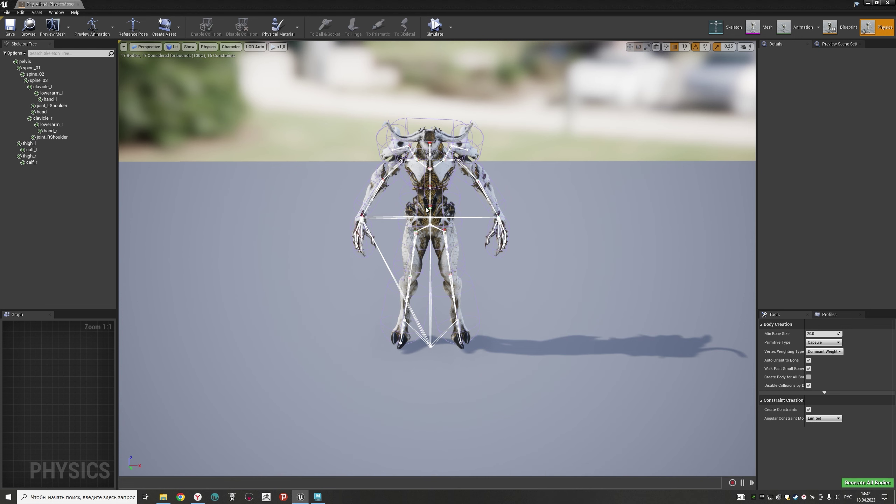
{"action": "left_click", "coordinate": [20, 12]}
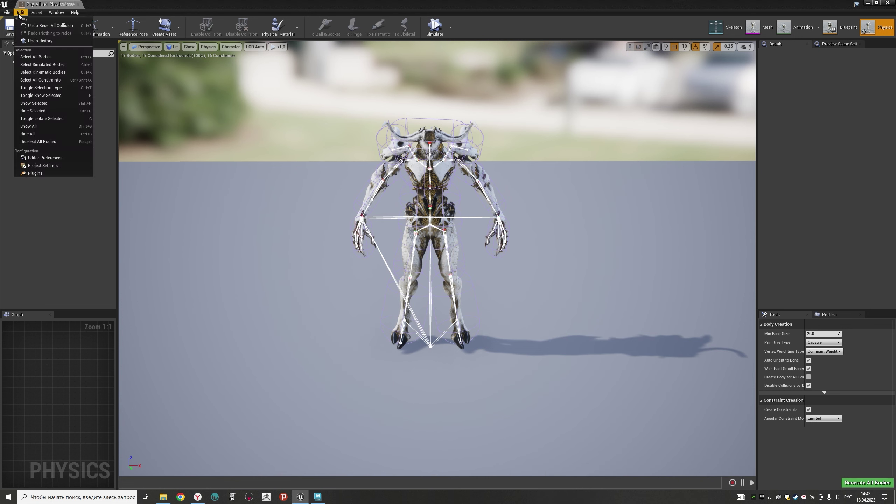
Step: Set all constraints to Swing 1 limit 10, Swing 2 limit 5, Twist limit 10, and simulate
{"action": "left_click", "coordinate": [36, 80]}
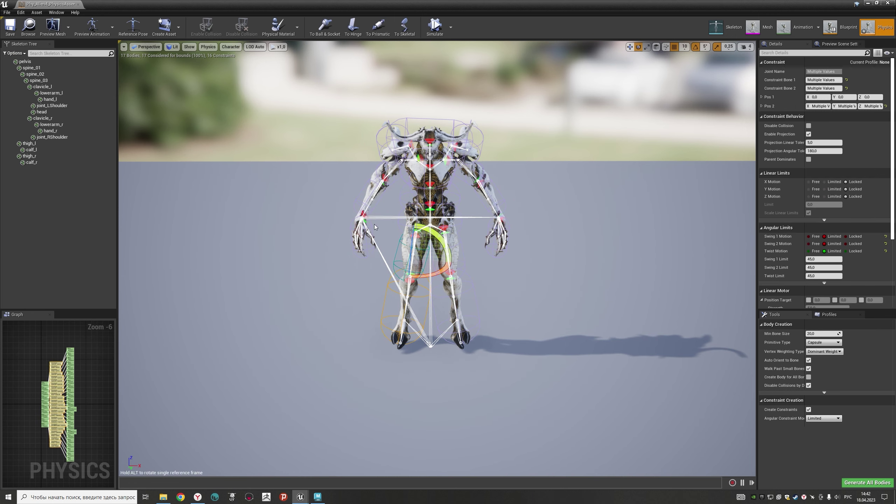
{"action": "scroll", "coordinate": [457, 222], "scroll_direction": "up", "scroll_amount": 5}
{"action": "type", "text": "10"}
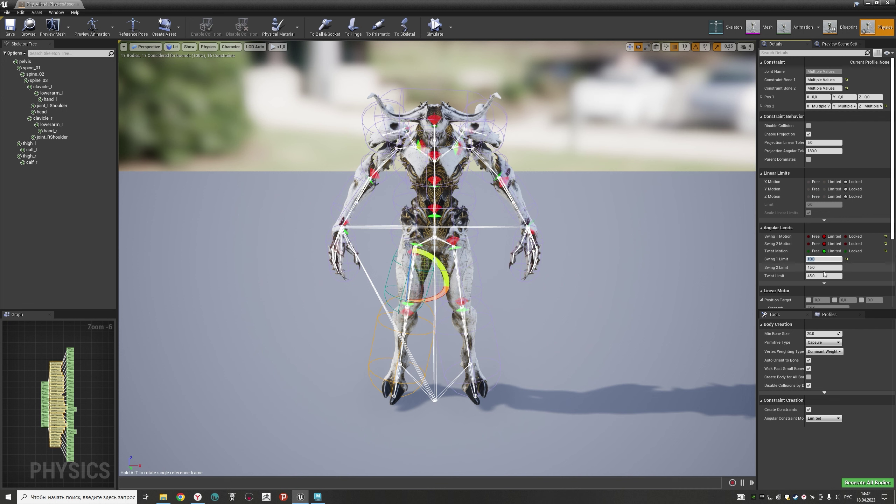
{"action": "left_click", "coordinate": [824, 268]}
{"action": "left_click", "coordinate": [827, 277]}
{"action": "type", "text": "10"}
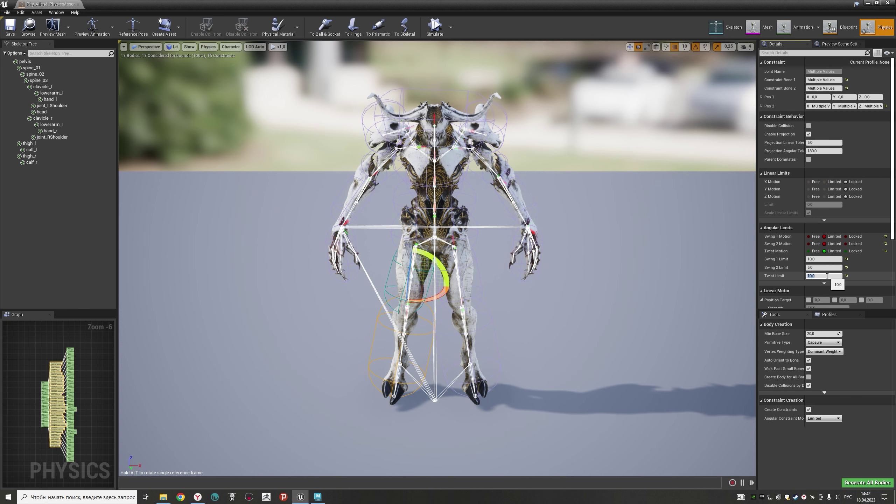
{"action": "left_click", "coordinate": [435, 26]}
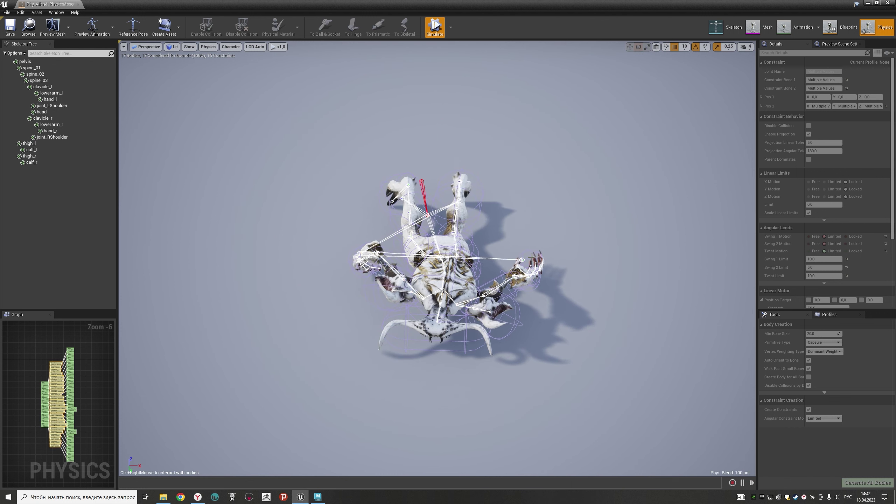
Step: Restart the ragdoll simulation a few times, framing the collapsing alien in view
{"action": "left_click", "coordinate": [436, 27]}
{"action": "right_click_drag", "start_coordinate": [495, 180], "coordinate": [495, 149]}
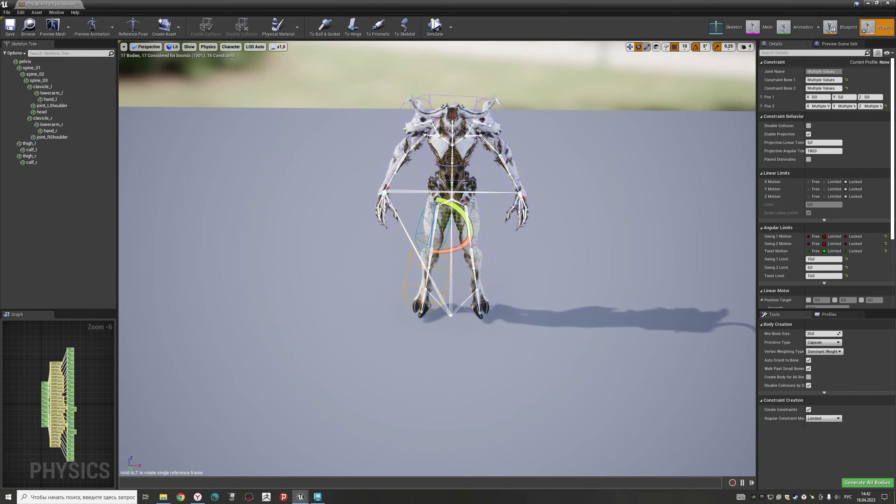
{"action": "left_click", "coordinate": [434, 28]}
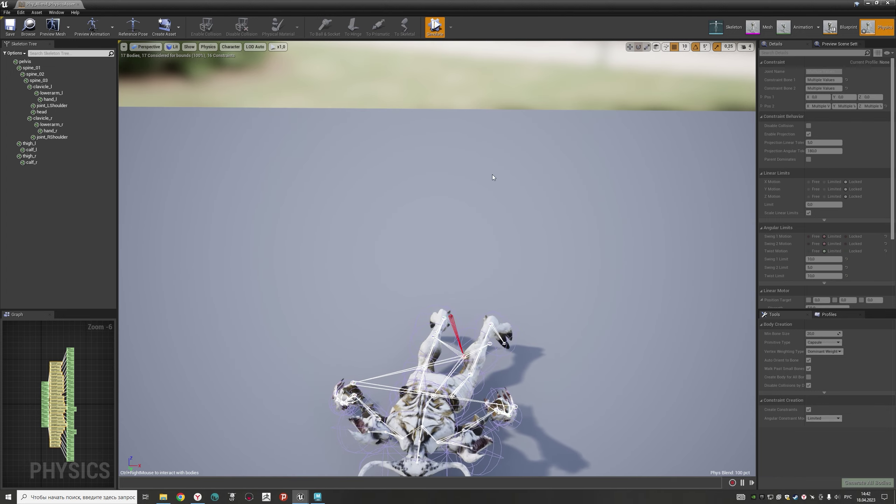
{"action": "left_click", "coordinate": [435, 27]}
{"action": "left_click", "coordinate": [437, 31]}
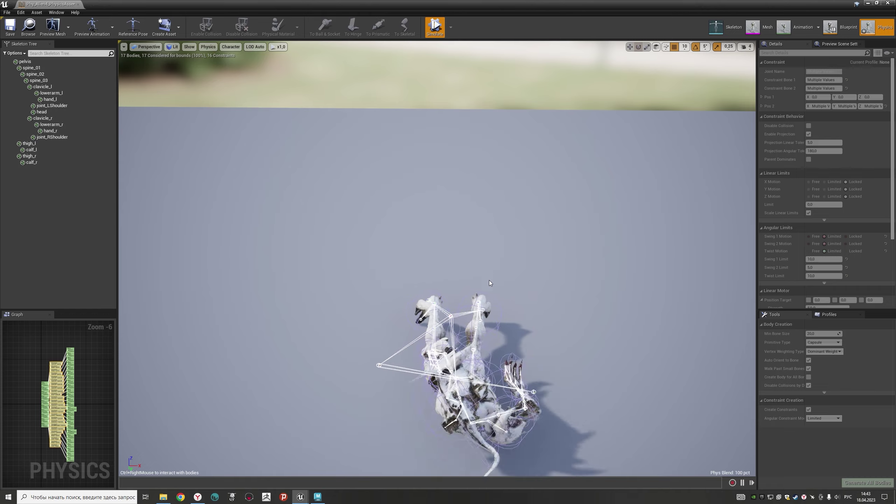
{"action": "right_click_drag", "start_coordinate": [442, 177], "coordinate": [443, 141]}
{"action": "right_click_drag", "start_coordinate": [443, 329], "coordinate": [443, 282]}
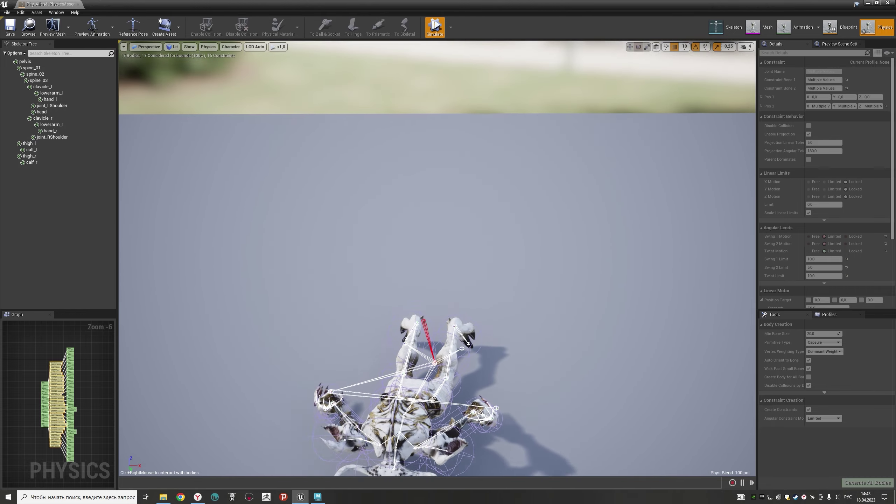
{"action": "scroll", "coordinate": [443, 330], "scroll_direction": "up", "scroll_amount": 4}
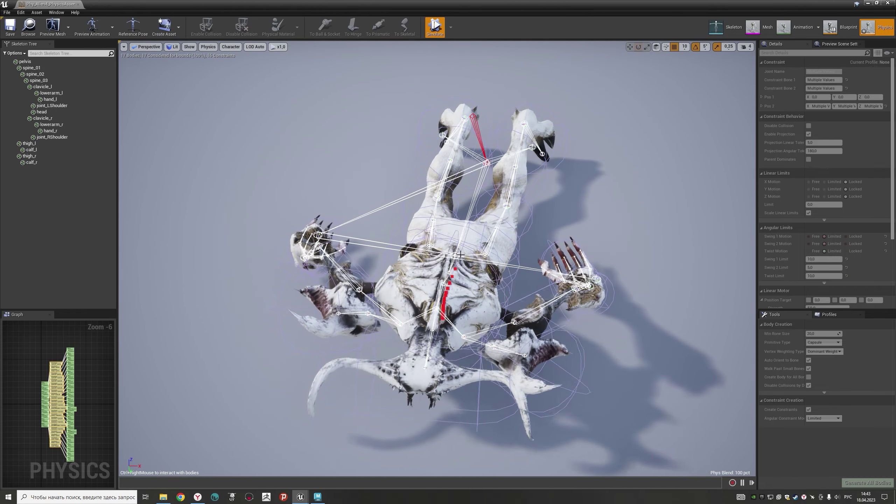
Step: Fling and pull the ragdoll around to test the tightened limits, then reset it
{"action": "right_click_drag", "start_coordinate": [444, 330], "coordinate": [300, 96], "text": "ctrl"}
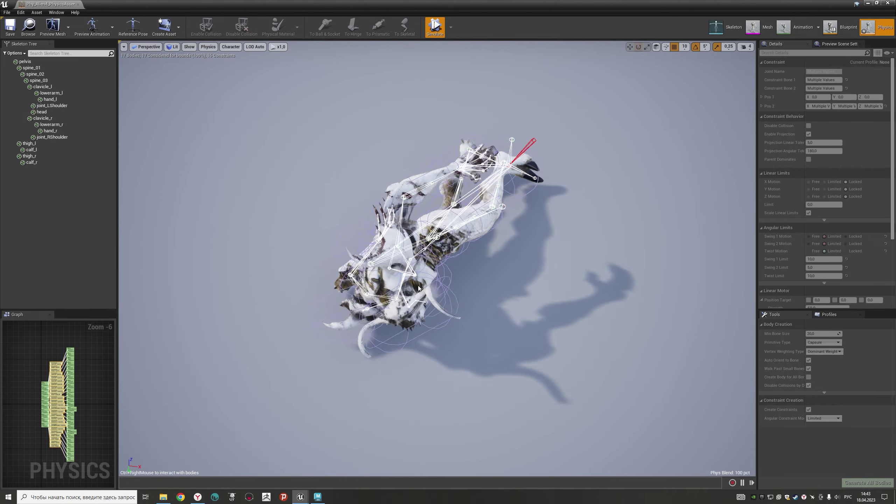
{"action": "mouse_move", "coordinate": [458, 248]}
{"action": "right_mouse_down", "text": "ctrl"}
{"action": "mouse_move", "coordinate": [429, 86]}
{"action": "mouse_move", "coordinate": [297, 278]}
{"action": "mouse_move", "coordinate": [303, 284]}
{"action": "right_mouse_up", "text": "ctrl"}
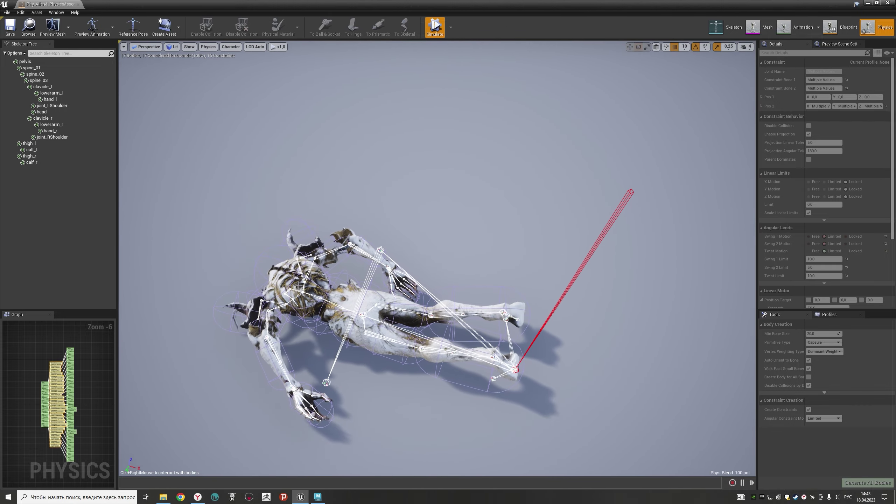
{"action": "mouse_move", "coordinate": [303, 285]}
{"action": "right_mouse_down", "text": "ctrl"}
{"action": "mouse_move", "coordinate": [697, 76]}
{"action": "mouse_move", "coordinate": [599, 76]}
{"action": "mouse_move", "coordinate": [328, 253]}
{"action": "right_mouse_up", "text": "ctrl"}
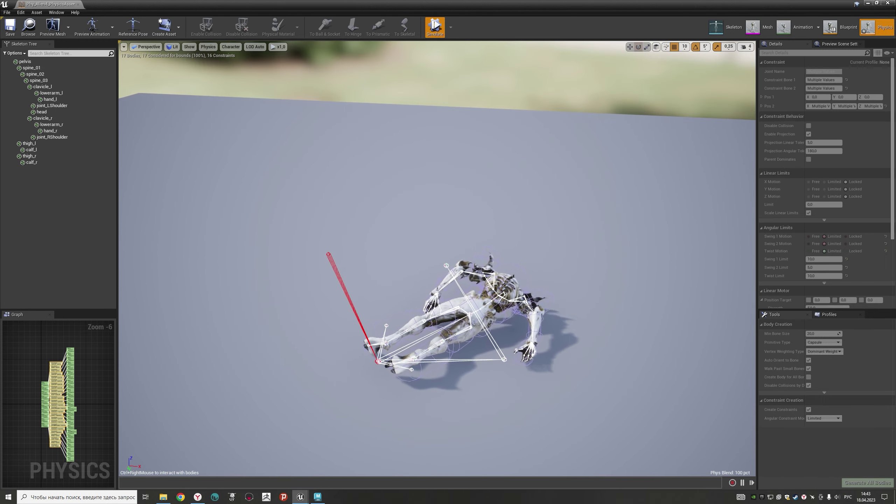
{"action": "left_click", "coordinate": [436, 32]}
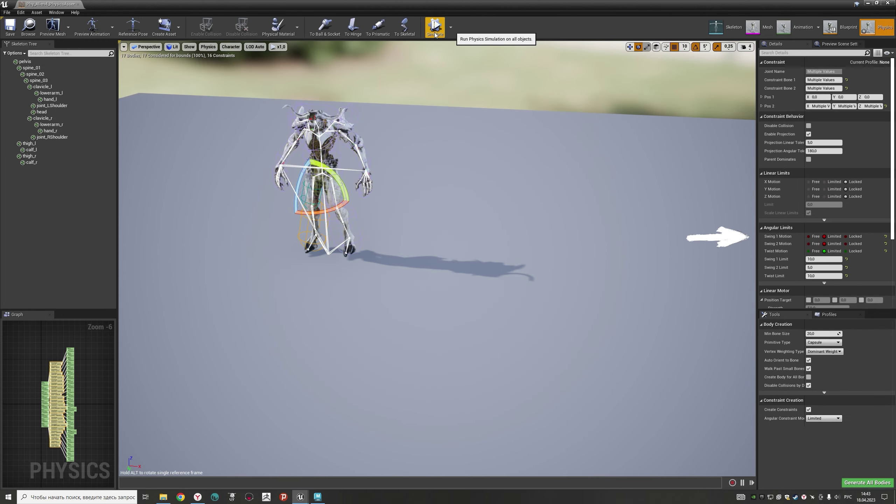
{"action": "left_click", "coordinate": [436, 30]}
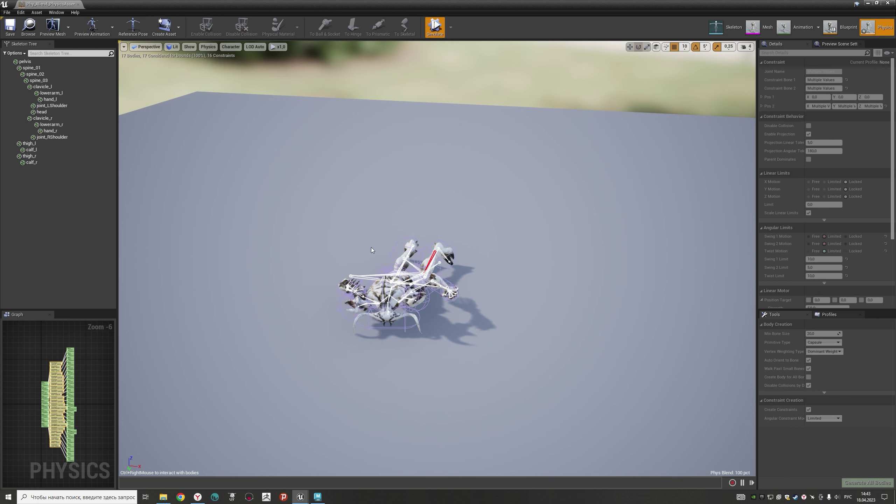
{"action": "left_click", "coordinate": [435, 27]}
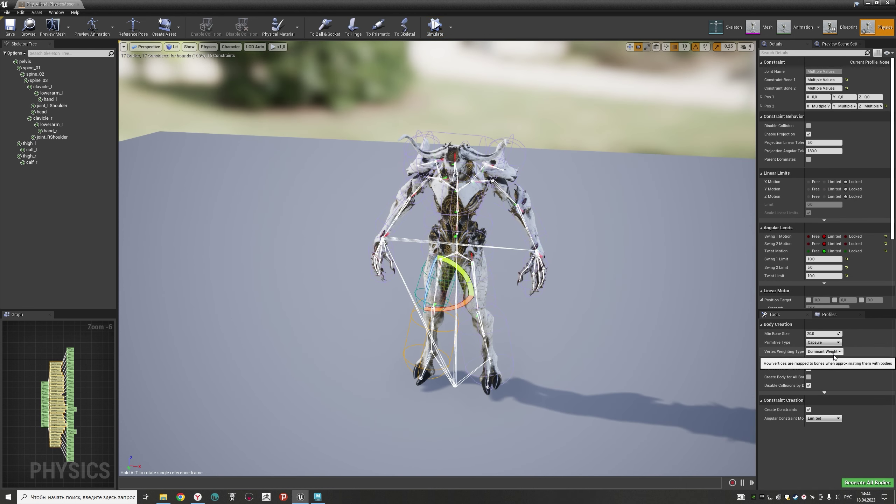
Step: Save the physics asset and run the simulation again from a wider view
{"action": "left_click", "coordinate": [15, 30]}
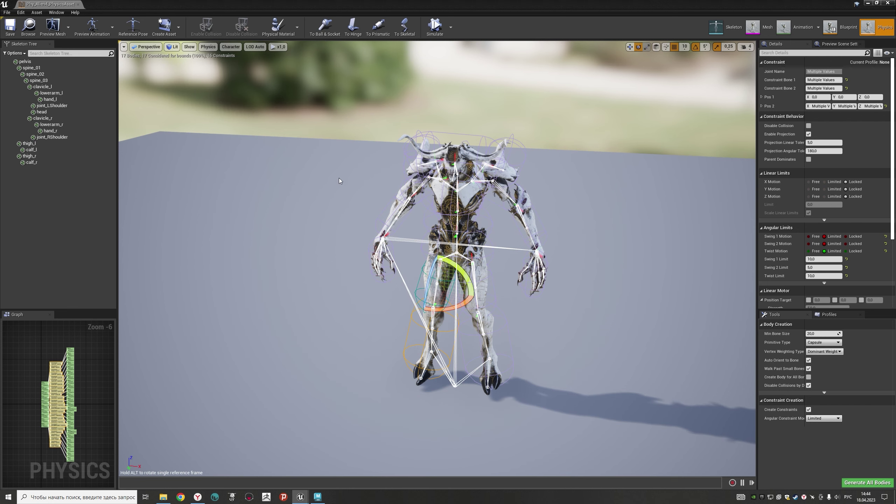
{"action": "left_click_drag", "start_coordinate": [529, 178], "coordinate": [437, 80]}
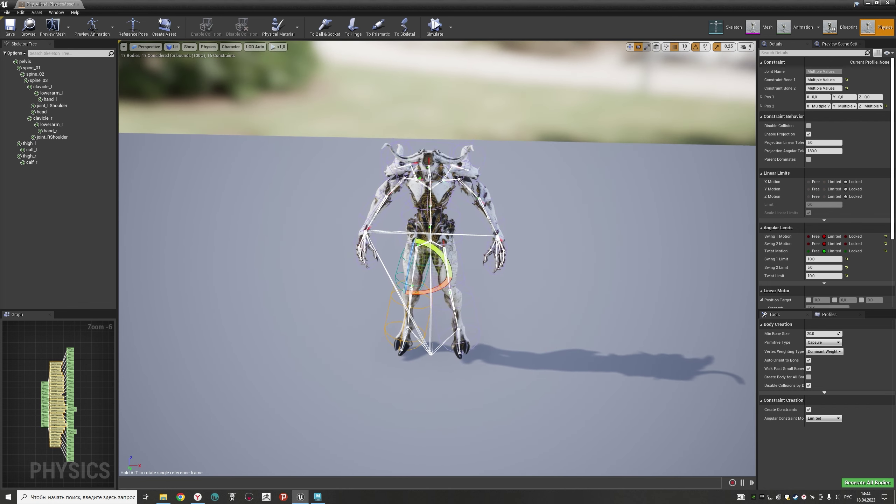
{"action": "left_click", "coordinate": [433, 30]}
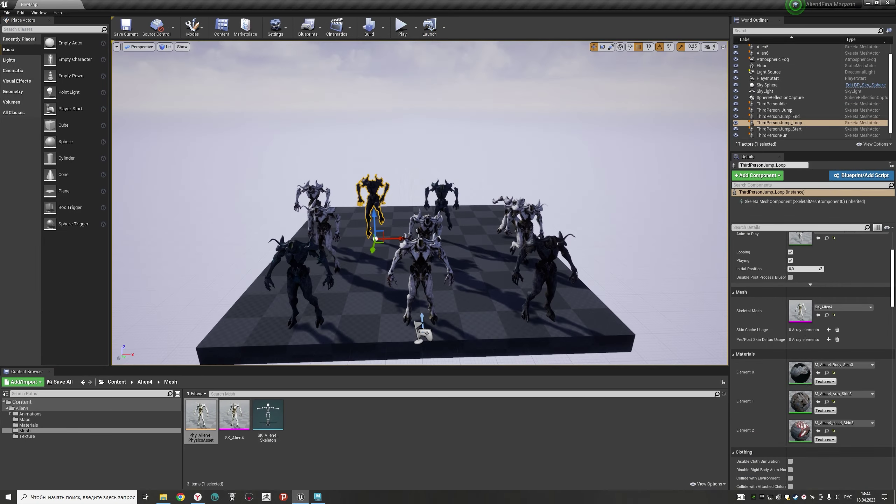
Step: Browse the Alien4 Texture, Mesh, Materials and Maps folders in the Content Browser
{"action": "scroll", "coordinate": [493, 258], "scroll_direction": "down", "scroll_amount": 3}
{"action": "left_click", "coordinate": [31, 437]}
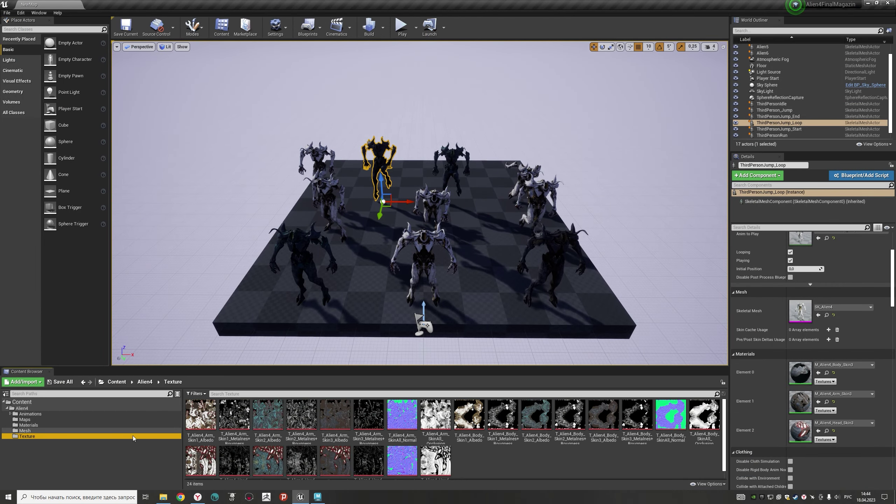
{"action": "scroll", "coordinate": [438, 459], "scroll_direction": "down", "scroll_amount": 1}
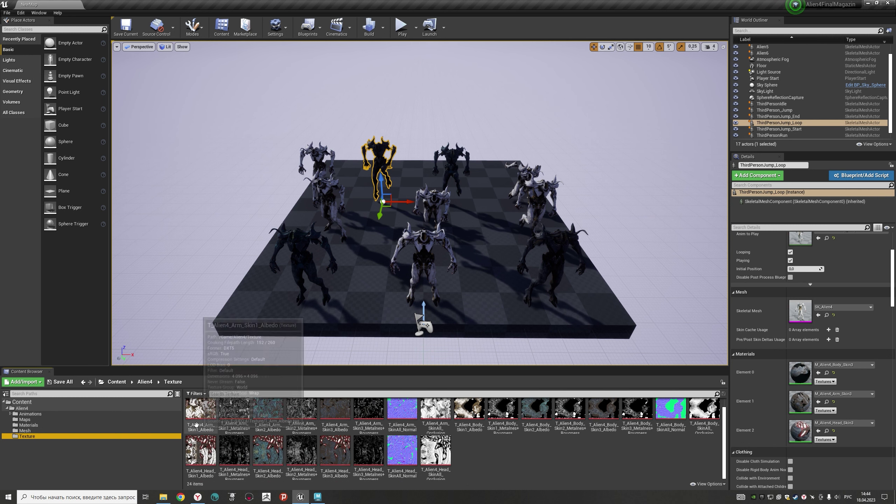
{"action": "left_click", "coordinate": [37, 430]}
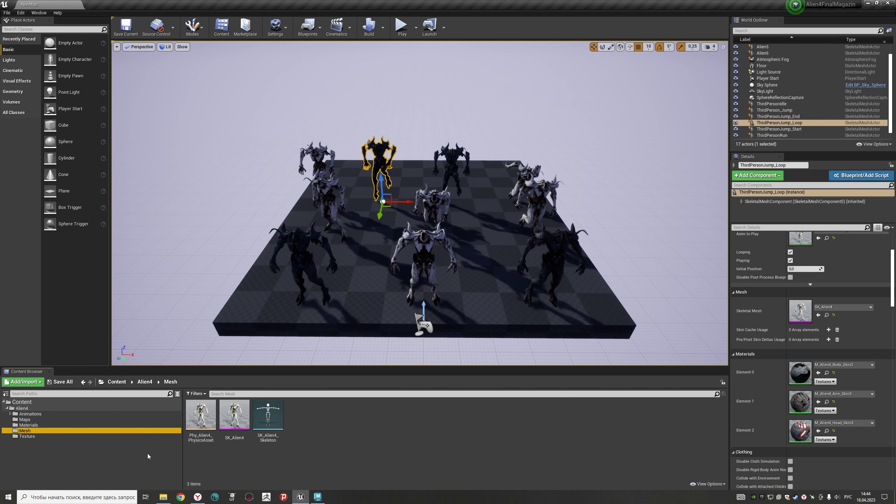
{"action": "left_click", "coordinate": [37, 425]}
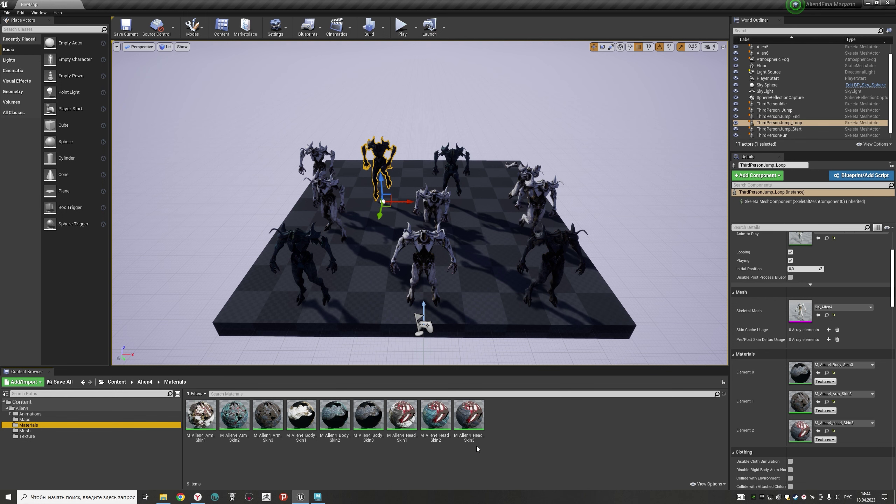
{"action": "left_click", "coordinate": [36, 421]}
Step: Save the current level as NewMap in the Maps folder
{"action": "left_click", "coordinate": [7, 13]}
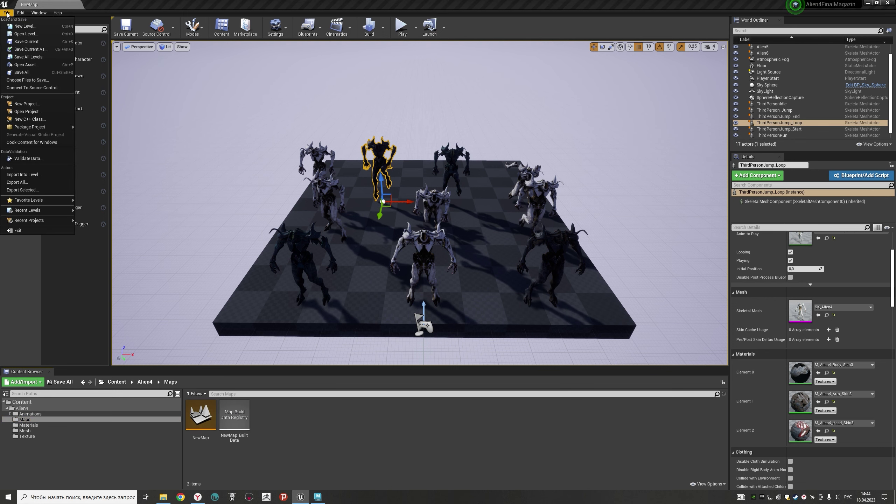
{"action": "left_click", "coordinate": [28, 51]}
{"action": "left_click", "coordinate": [362, 161]}
{"action": "left_click", "coordinate": [612, 361]}
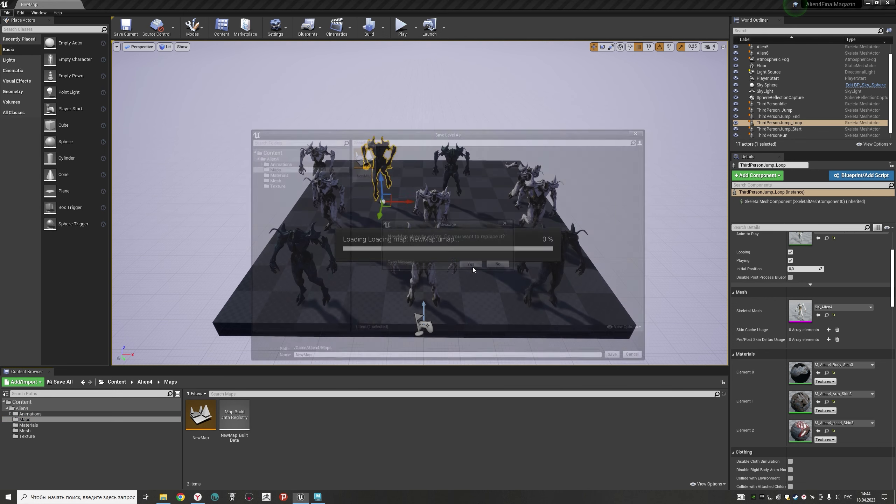
Step: Save all levels and fix up redirectors in the Content folder
{"action": "left_click", "coordinate": [6, 13]}
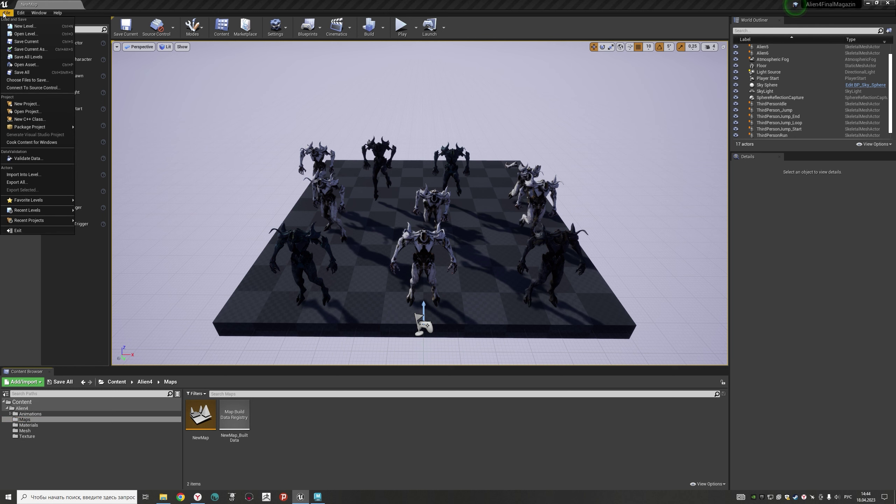
{"action": "left_click", "coordinate": [23, 57]}
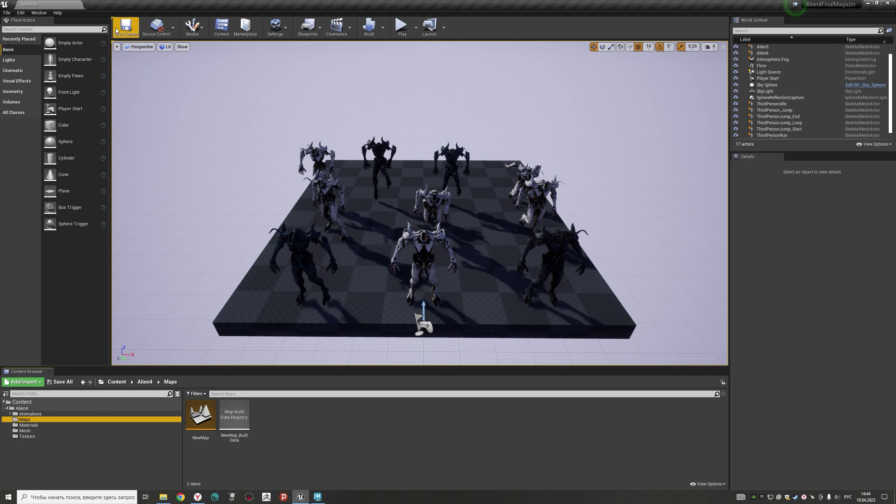
{"action": "left_click", "coordinate": [7, 409]}
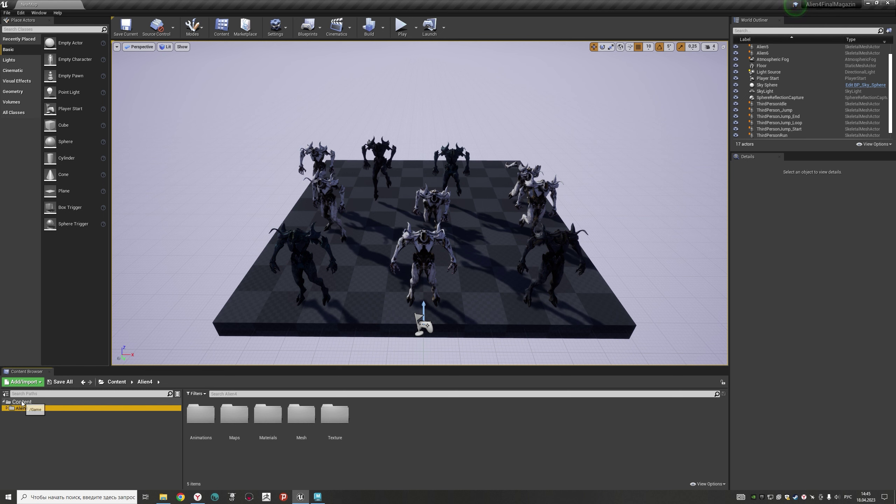
{"action": "left_click", "coordinate": [22, 403]}
{"action": "right_click", "coordinate": [22, 404]}
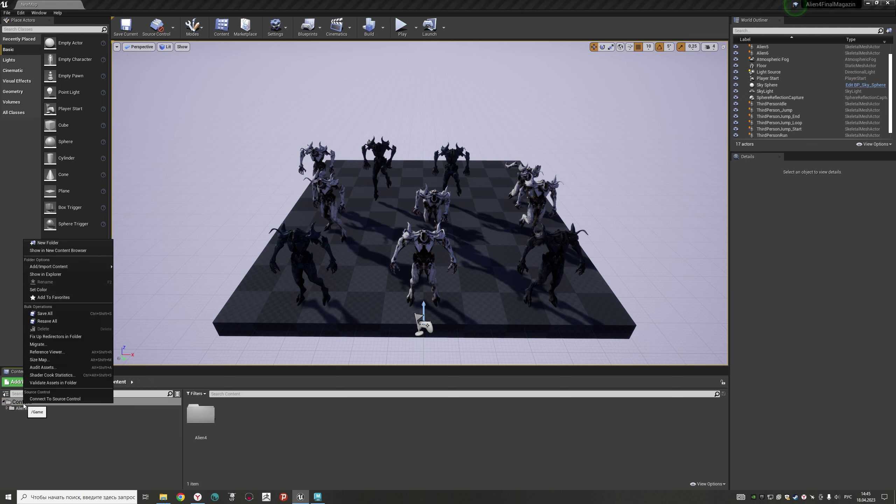
{"action": "left_click", "coordinate": [52, 338]}
Step: Fix up redirectors in the Alien4 folder, save the current level, and close Unreal
{"action": "left_click", "coordinate": [19, 408]}
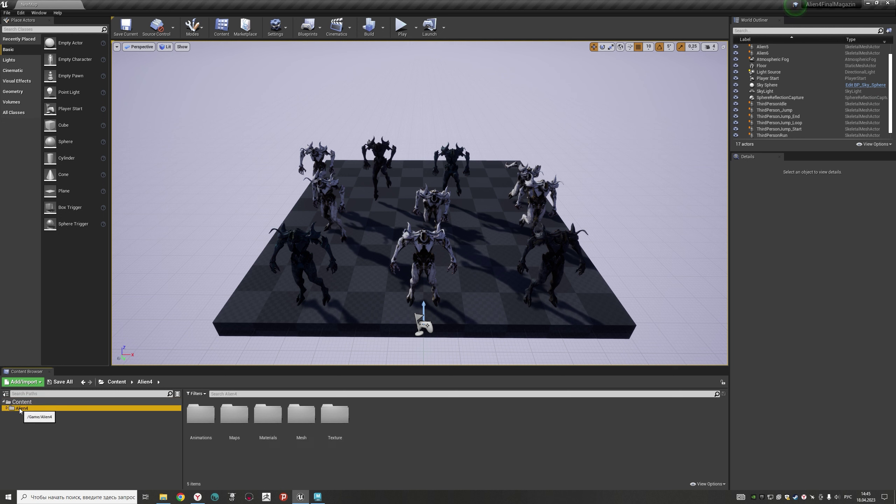
{"action": "right_click", "coordinate": [20, 409]}
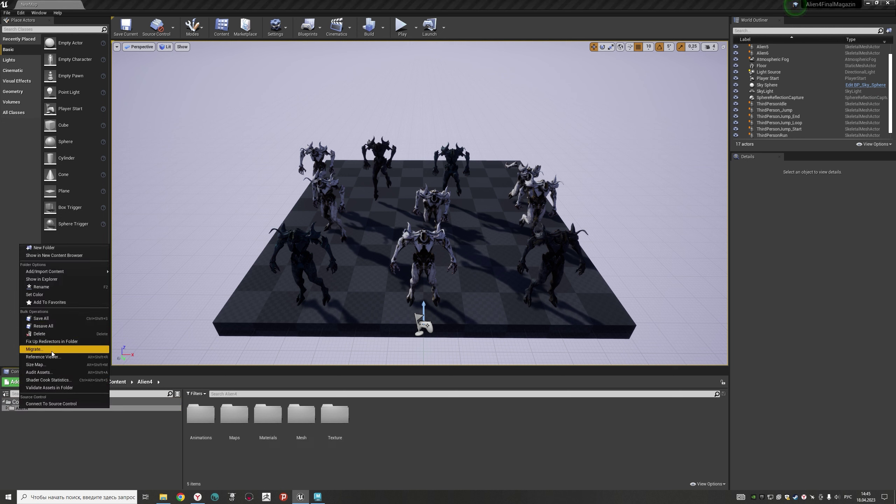
{"action": "left_click", "coordinate": [44, 343]}
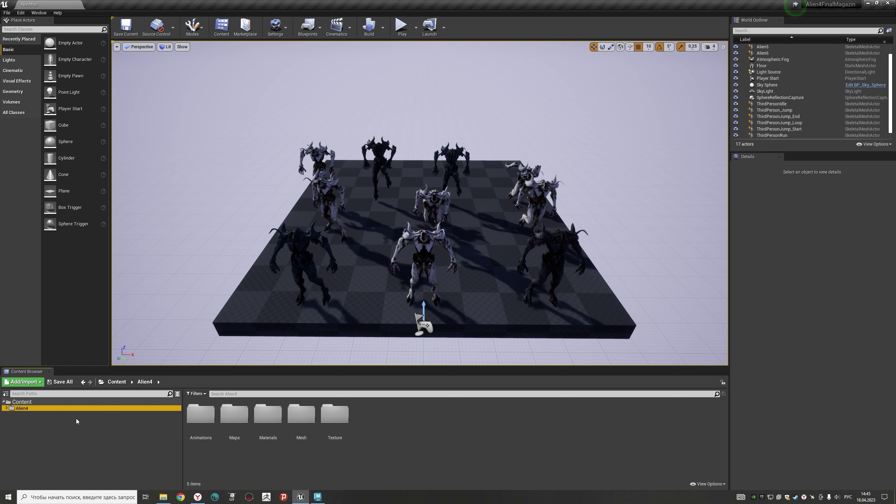
{"action": "left_click", "coordinate": [380, 433]}
{"action": "left_click", "coordinate": [126, 37]}
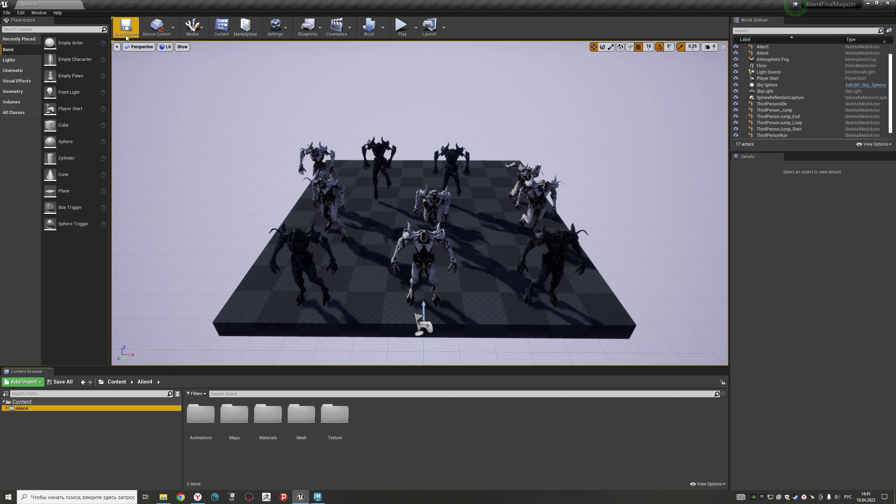
{"action": "left_click", "coordinate": [380, 415]}
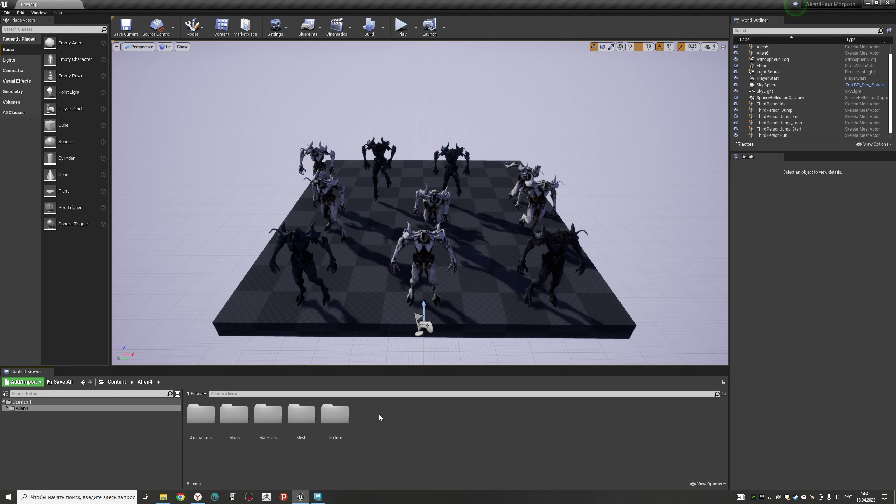
{"action": "left_click", "coordinate": [889, 3]}
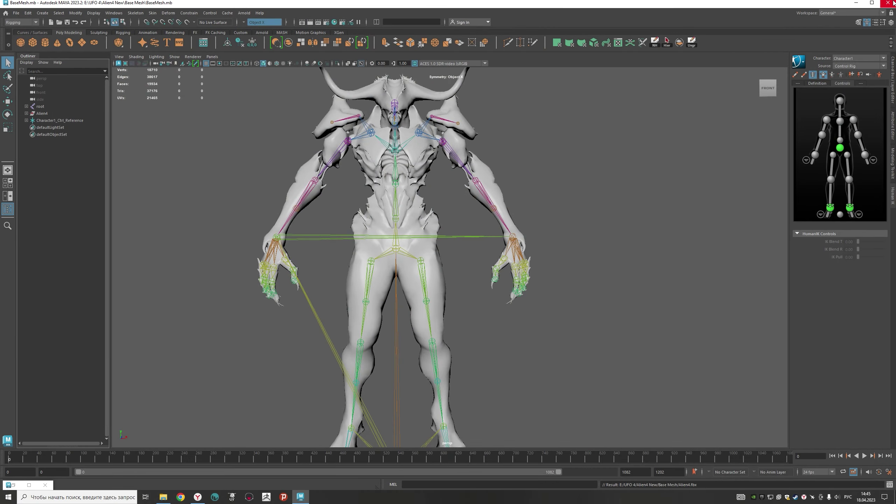
Step: Close Maya and go via This PC to drive E's Alien4FinalMagazin project folder
{"action": "left_click", "coordinate": [894, 3]}
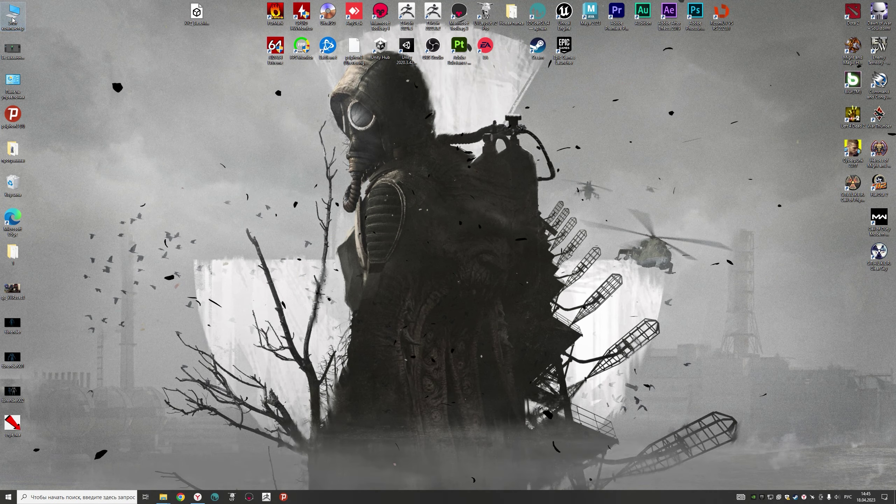
{"action": "double_click", "coordinate": [12, 20]}
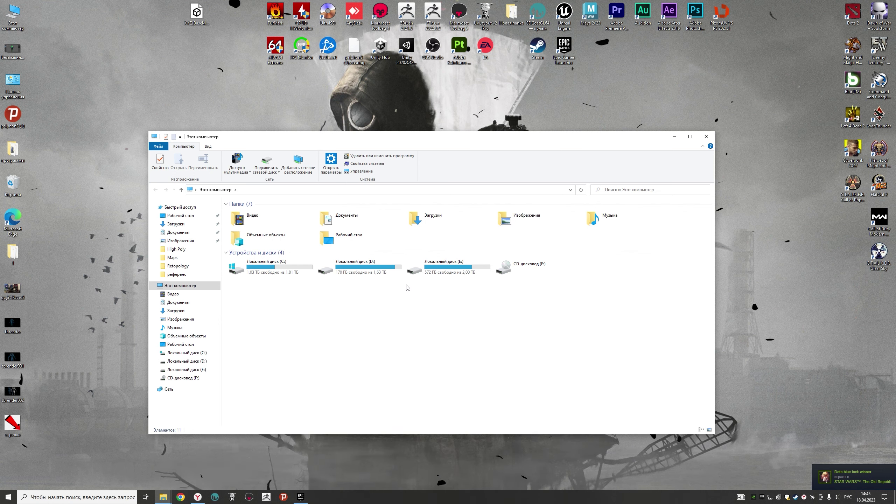
{"action": "double_click", "coordinate": [407, 270]}
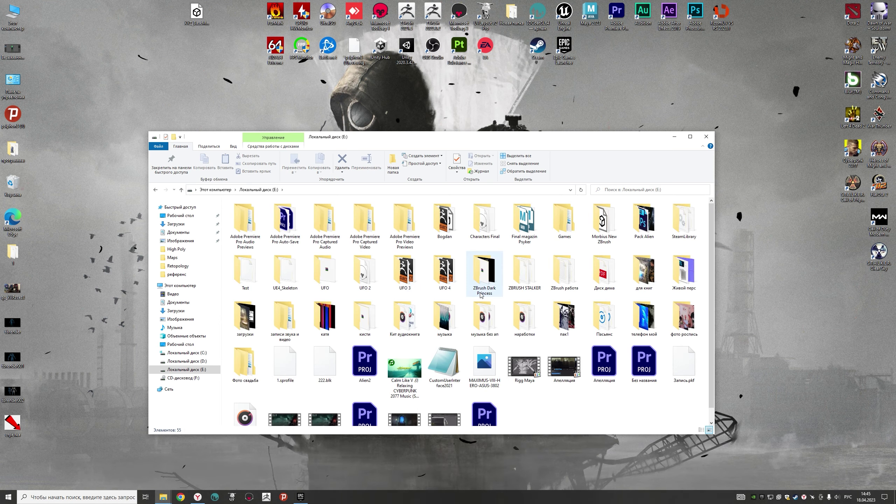
{"action": "key", "text": "alt+Left"}
{"action": "double_click", "coordinate": [247, 212]}
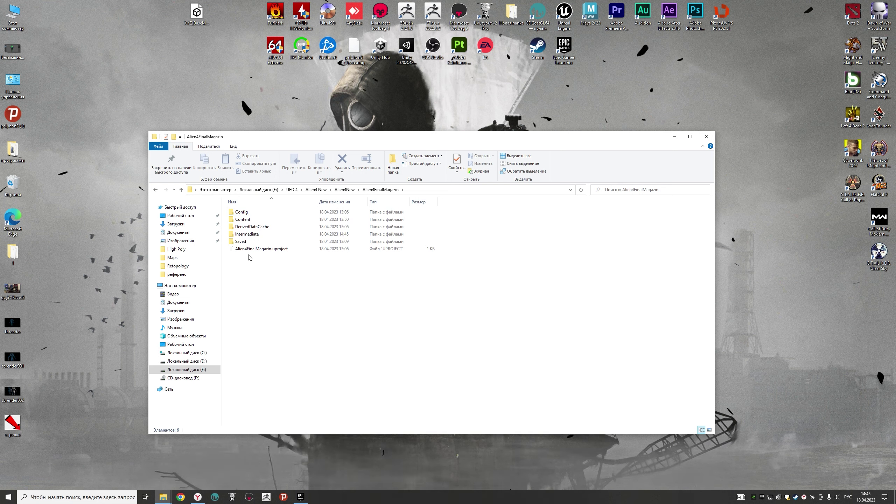
Step: Delete the Saved, DerivedDataCache and Intermediate folders
{"action": "left_click", "coordinate": [245, 243]}
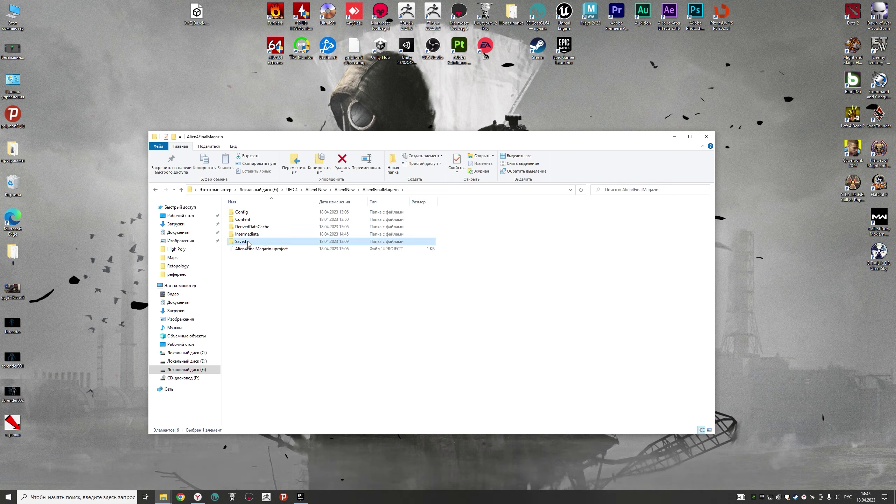
{"action": "left_click", "coordinate": [252, 228], "text": "shift"}
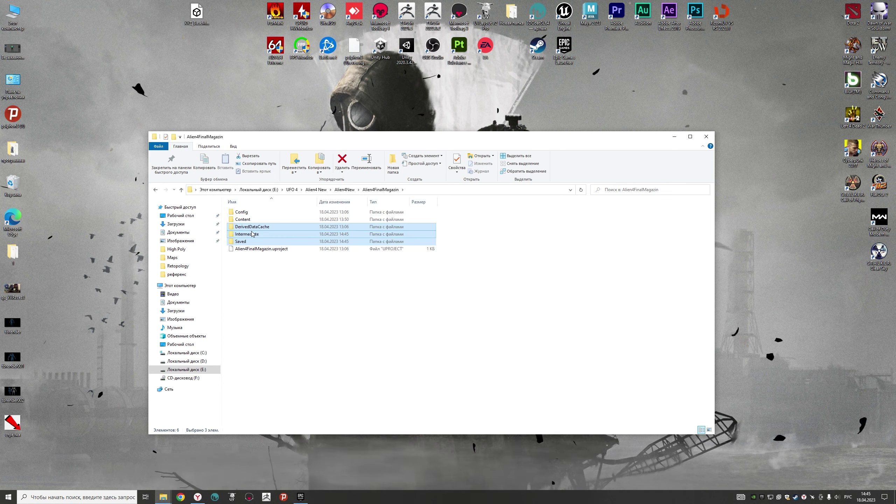
{"action": "key", "text": "Delete"}
Step: Reopen Alien4FinalMagazin and create a new folder there
{"action": "left_click", "coordinate": [156, 191]}
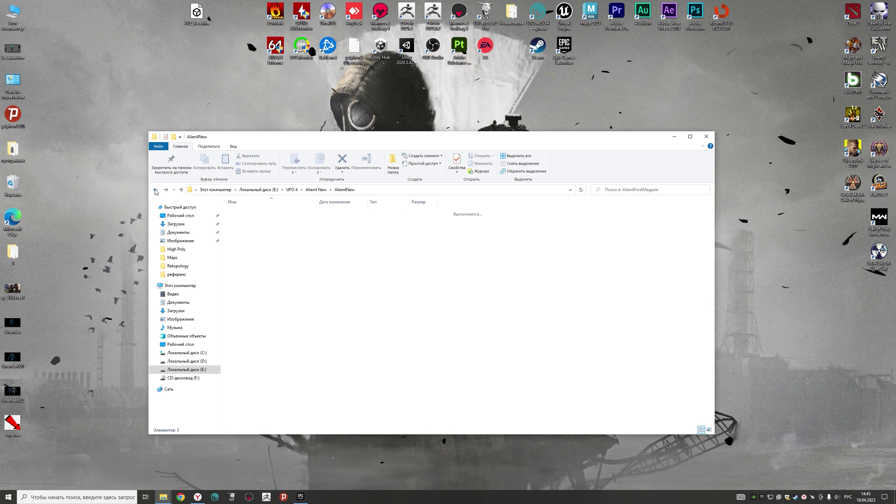
{"action": "double_click", "coordinate": [253, 212]}
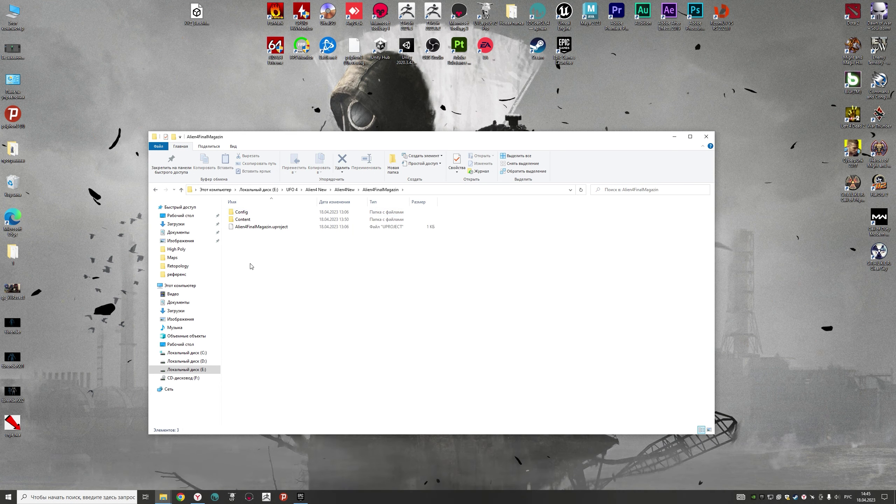
{"action": "right_click", "coordinate": [237, 256]}
{"action": "mouse_move", "coordinate": [318, 345]}
{"action": "left_click", "coordinate": [349, 346]}
{"action": "type", "text": "Upro"}
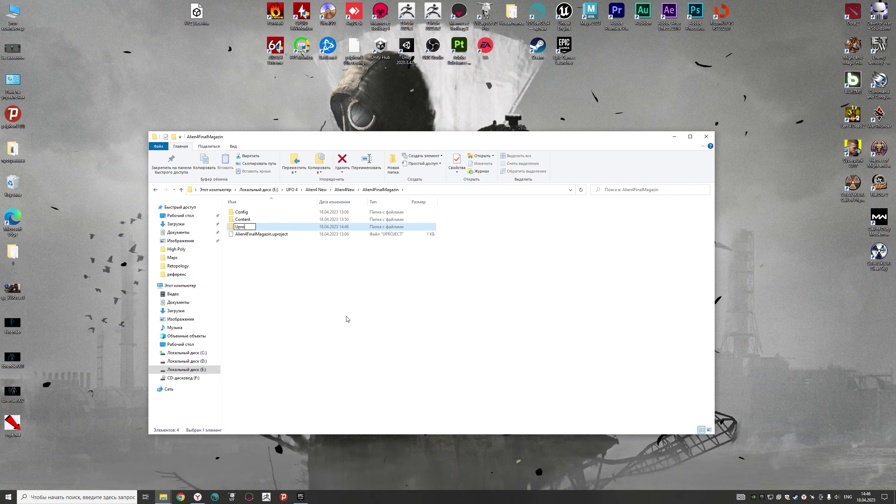
Step: Name the folder Uproject_Alien4 and move Config, Content and the .uproject file into it
{"action": "type", "text": "jectAlien4"}
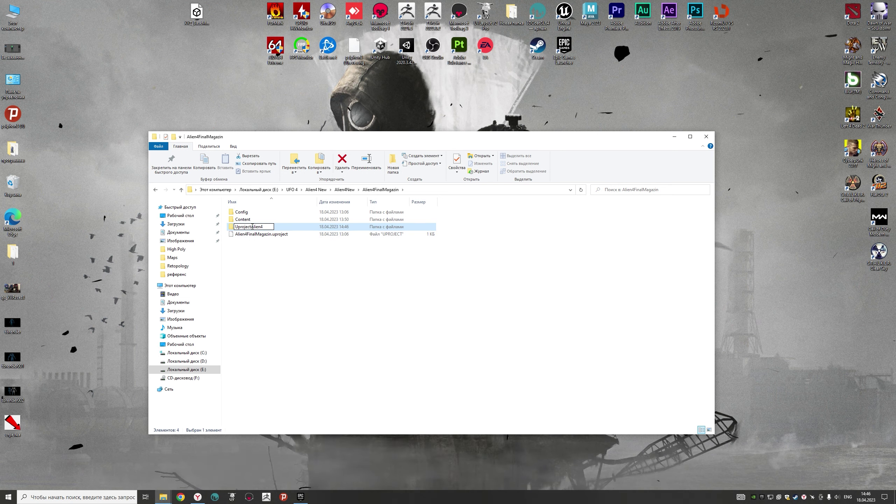
{"action": "left_click", "coordinate": [261, 234]}
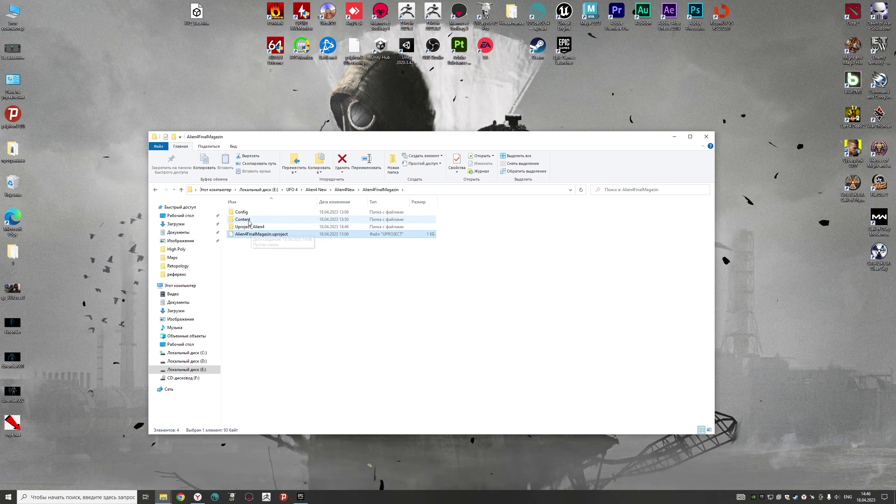
{"action": "left_click", "coordinate": [242, 212], "text": "ctrl"}
{"action": "left_click", "coordinate": [243, 220], "text": "ctrl"}
{"action": "left_click_drag", "start_coordinate": [243, 219], "coordinate": [250, 226]}
Step: Archive the Uproject_Alien4 folder as Uproject_Alien4.rar and check its size
{"action": "right_click", "coordinate": [246, 213]}
{"action": "left_click", "coordinate": [275, 290]}
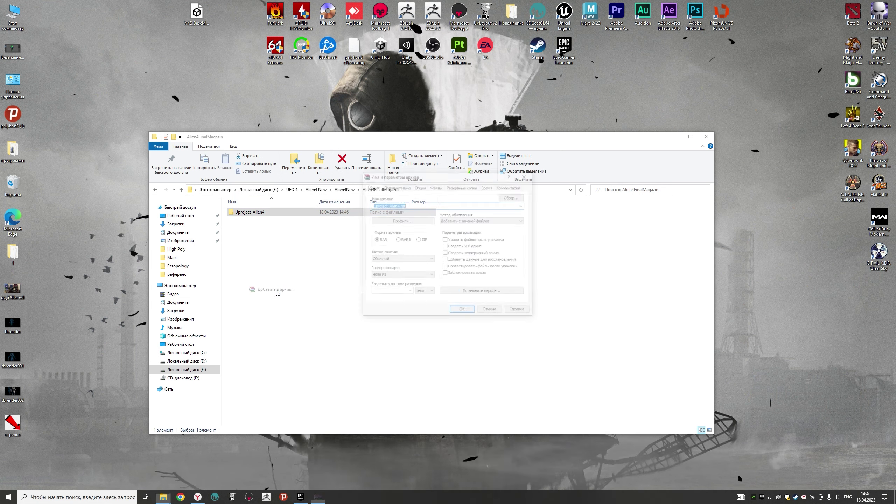
{"action": "left_click", "coordinate": [461, 312]}
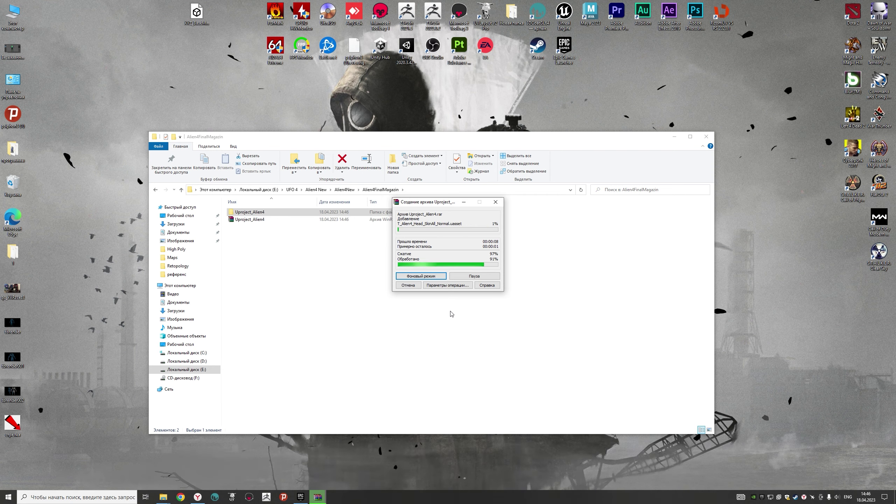
{"action": "left_click", "coordinate": [254, 221]}
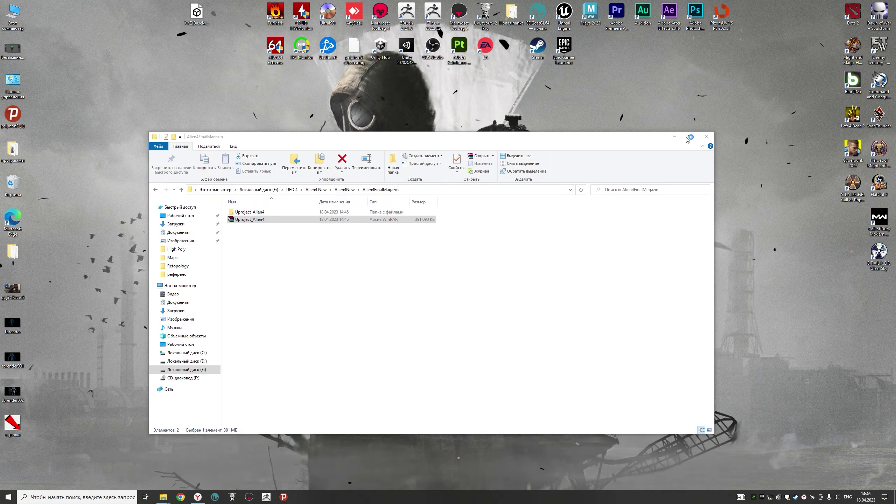
{"action": "double_click", "coordinate": [252, 214]}
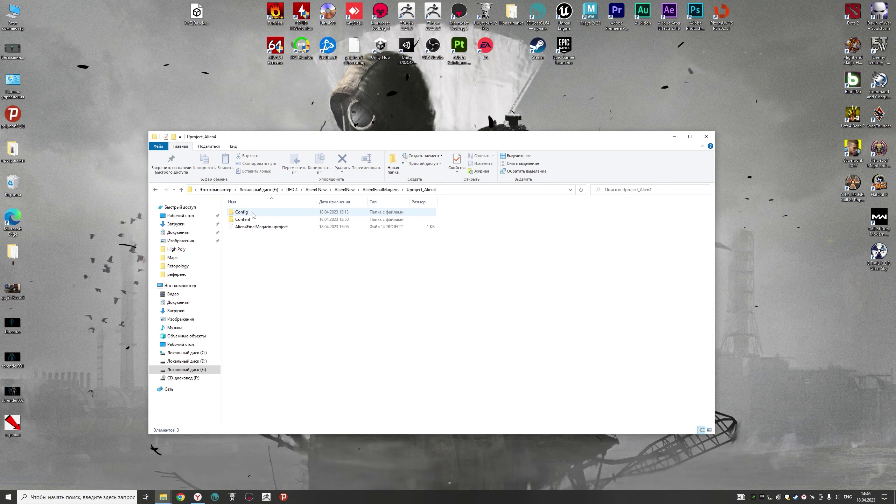
Step: Launch Unreal and browse to Uproject_Alien4 to pick Alien4FinalMagazin.uproject
{"action": "left_click", "coordinate": [617, 361]}
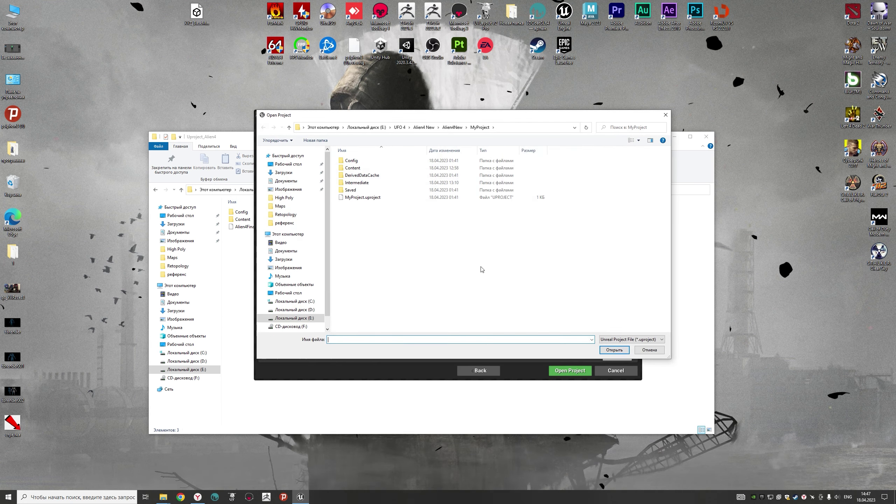
{"action": "left_click", "coordinate": [453, 127]}
{"action": "double_click", "coordinate": [363, 160]}
{"action": "double_click", "coordinate": [357, 161]}
{"action": "left_click", "coordinate": [369, 175]}
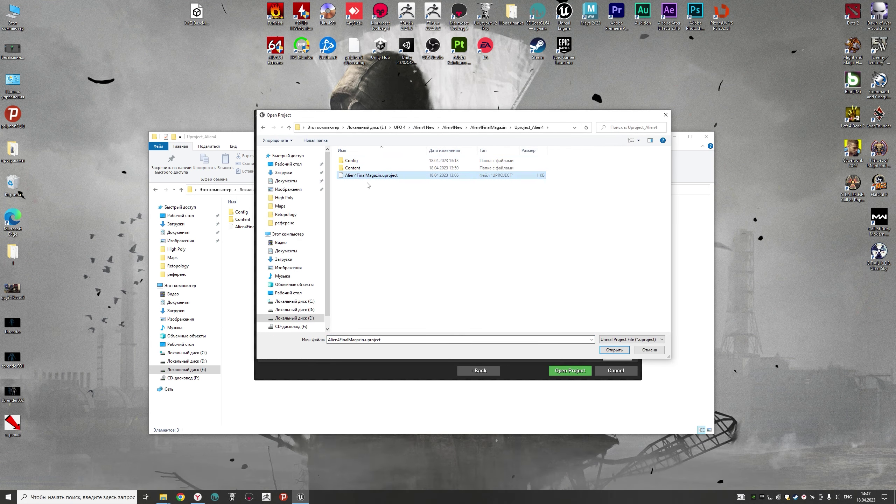
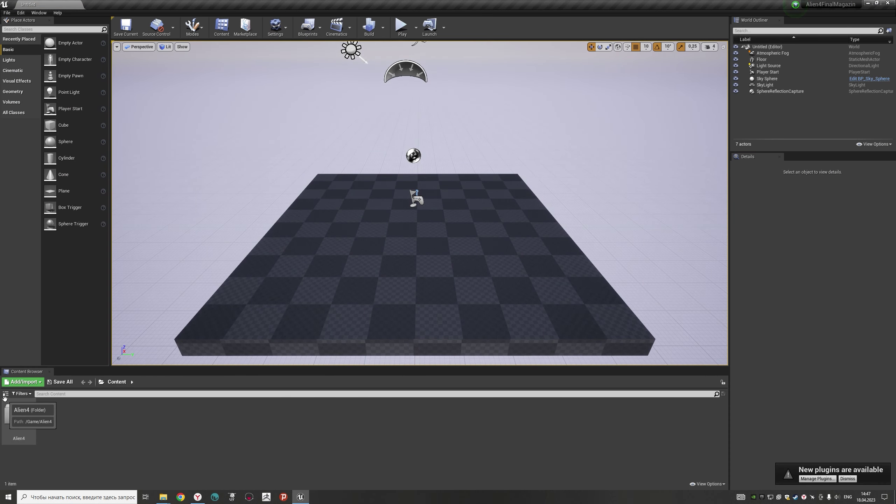
Step: Load the NewMap level from the Alien4 > Maps folder in the Content Browser
{"action": "left_click", "coordinate": [6, 393]}
{"action": "double_click", "coordinate": [200, 414]}
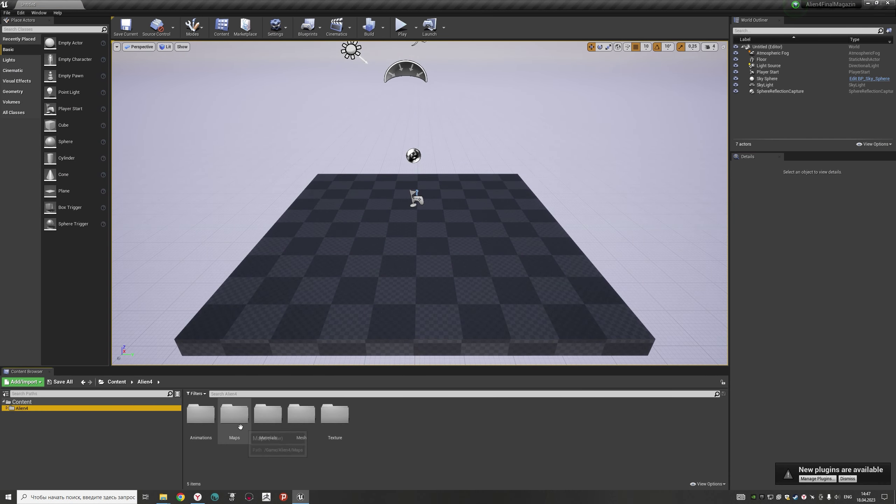
{"action": "double_click", "coordinate": [240, 428]}
{"action": "double_click", "coordinate": [201, 417]}
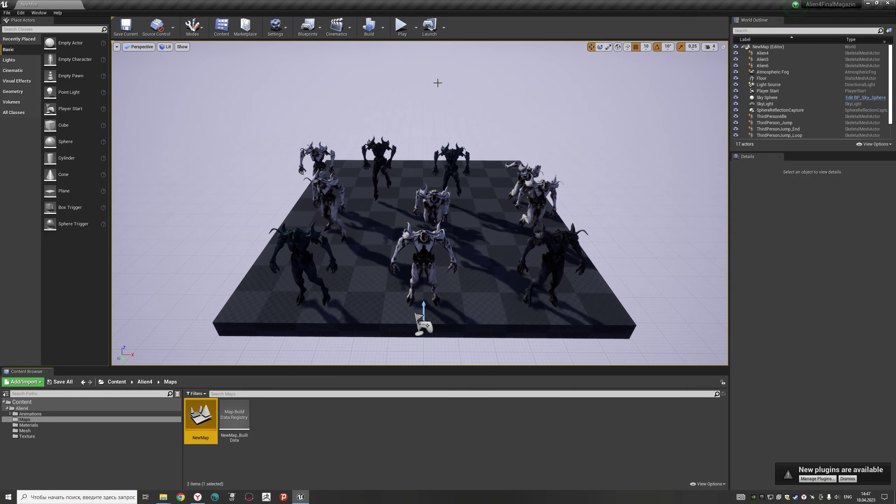
Step: Play NewMap in the editor to preview the aliens, then stop and go full-screen with F11
{"action": "left_click", "coordinate": [401, 27]}
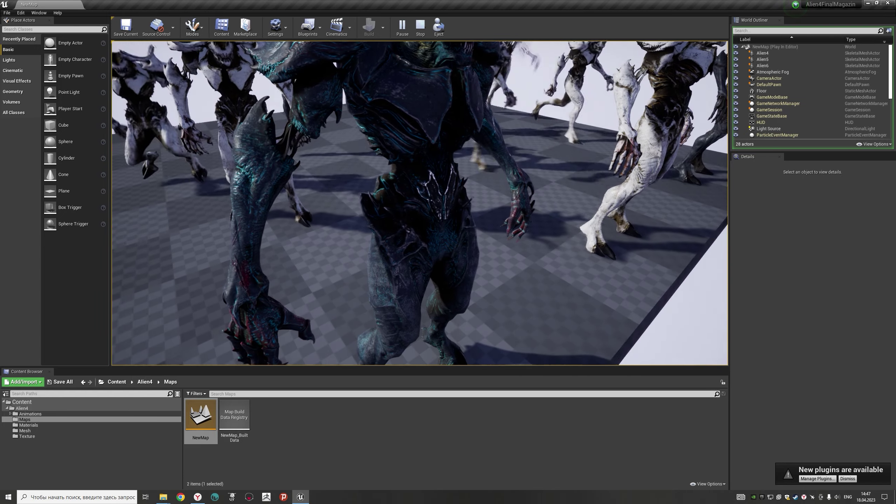
{"action": "key", "text": "Escape"}
{"action": "key", "text": "F11"}
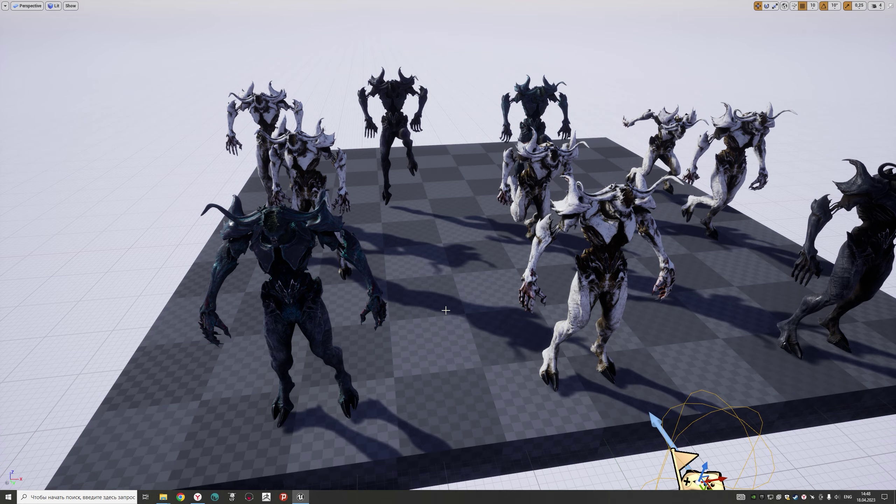
Step: Frame the alien group in game view and open the High Resolution Screenshot dialog
{"action": "right_click_drag", "start_coordinate": [446, 310], "coordinate": [427, 295]}
{"action": "left_click", "coordinate": [5, 6]}
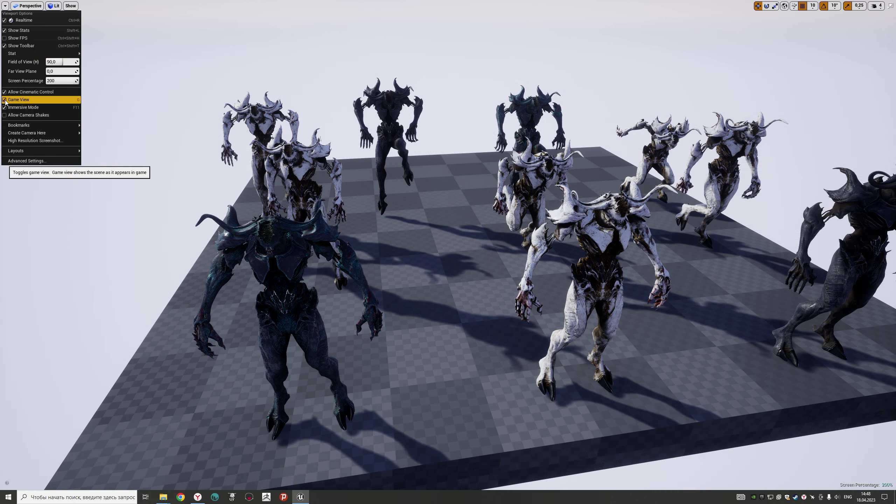
{"action": "right_click_drag", "start_coordinate": [123, 212], "coordinate": [124, 233]}
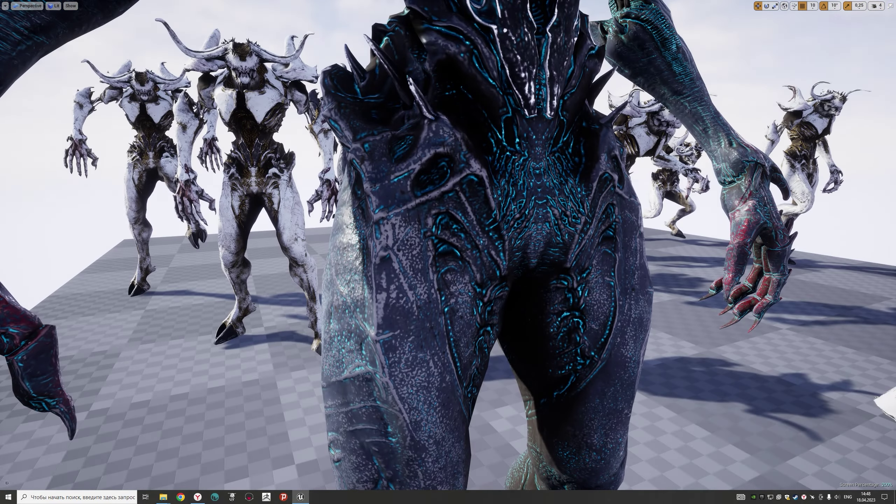
{"action": "right_click_drag", "start_coordinate": [582, 197], "coordinate": [582, 221]}
{"action": "left_click_drag", "start_coordinate": [855, 23], "coordinate": [848, 22]}
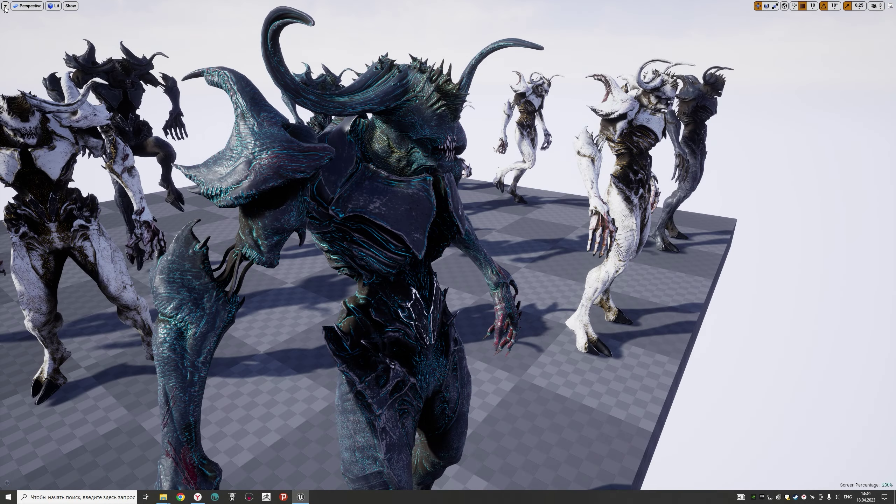
{"action": "left_click", "coordinate": [4, 6]}
{"action": "left_click", "coordinate": [25, 141]}
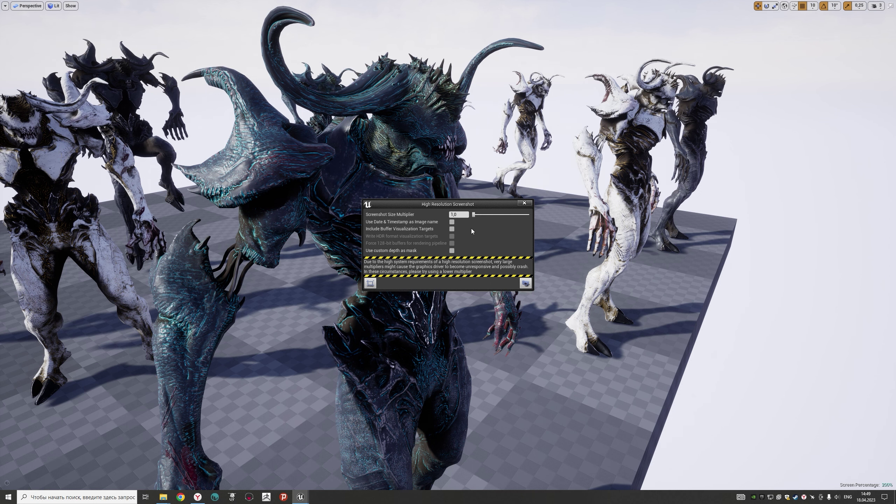
Step: Take a high resolution screenshot with the size multiplier at 2,0
{"action": "left_click", "coordinate": [461, 215]}
{"action": "left_click", "coordinate": [525, 283]}
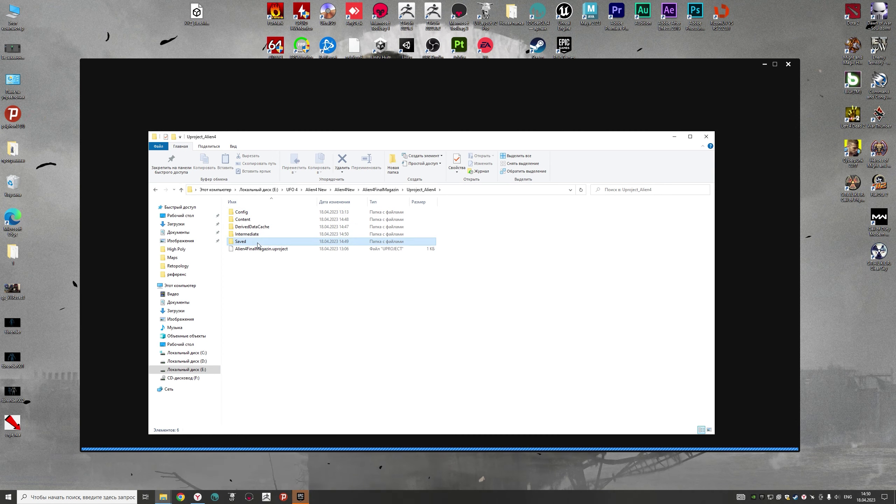
Step: Cut the four HighresScreenshot images from Saved > Screenshots > Windows
{"action": "double_click", "coordinate": [259, 243]}
{"action": "double_click", "coordinate": [247, 214]}
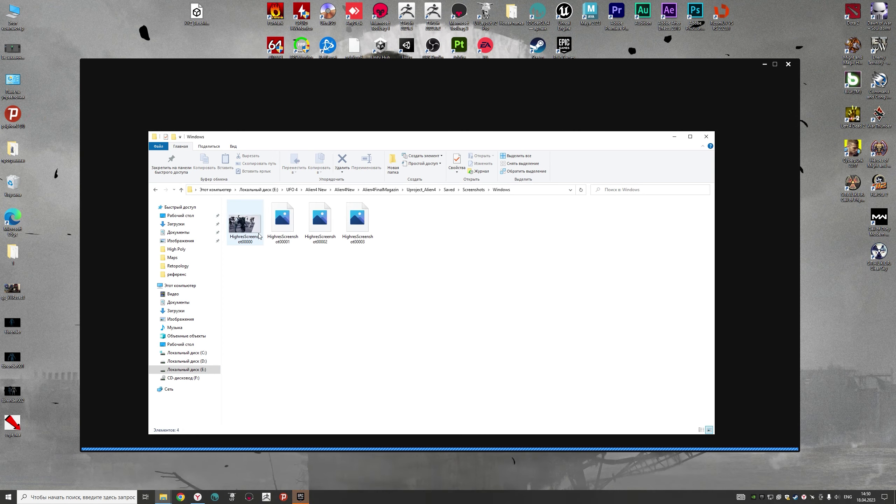
{"action": "left_click_drag", "start_coordinate": [411, 265], "coordinate": [244, 227]}
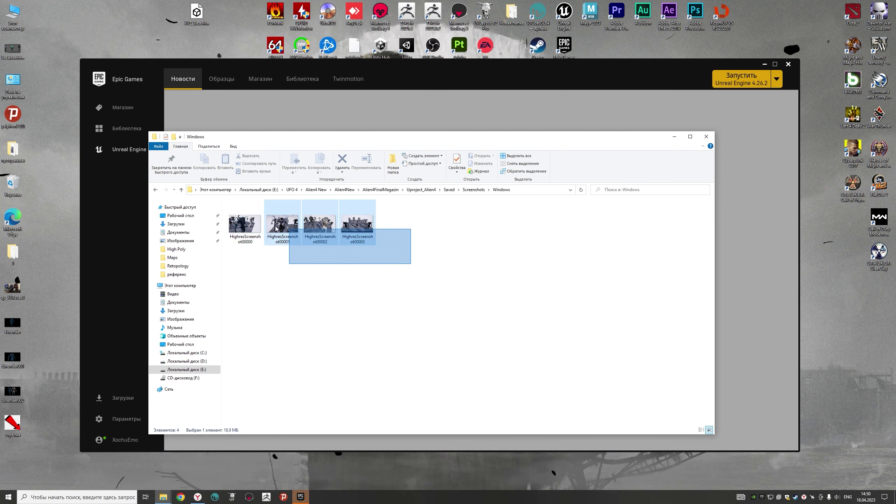
{"action": "right_click", "coordinate": [248, 230]}
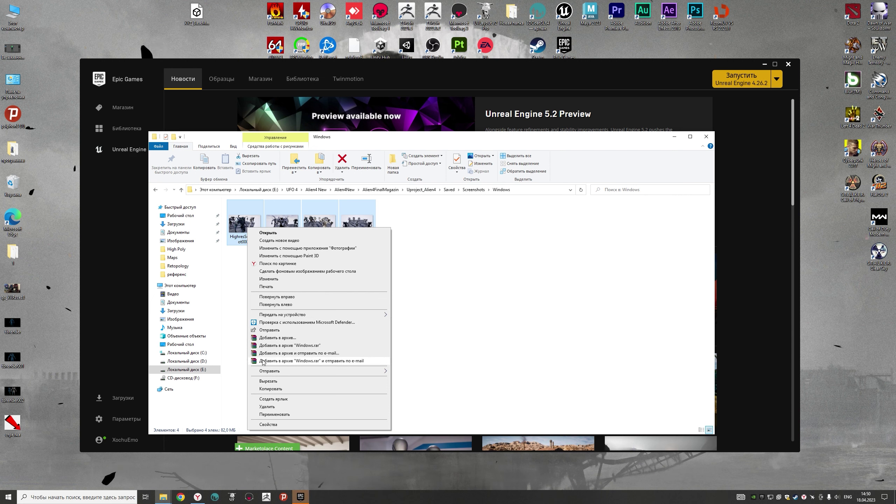
{"action": "left_click", "coordinate": [268, 381]}
Step: Create a new folder named Previev inside the Alien4 New folder
{"action": "left_click", "coordinate": [156, 190]}
{"action": "left_click", "coordinate": [156, 190]}
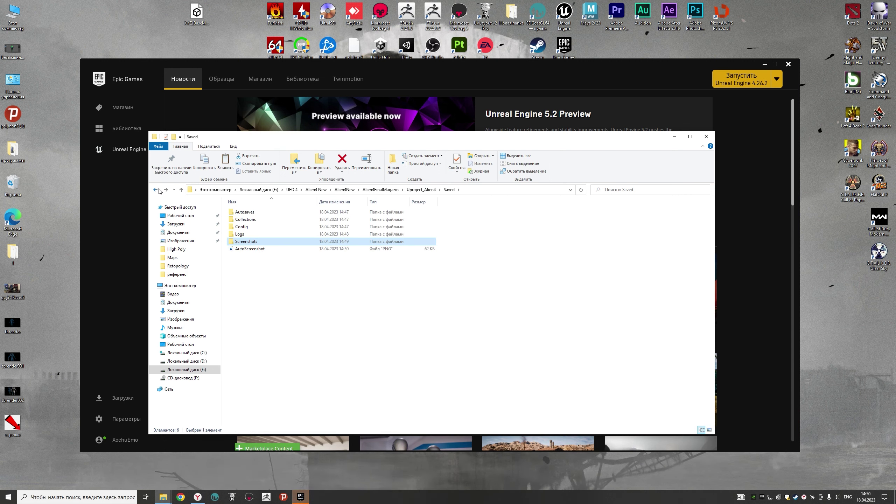
{"action": "left_click", "coordinate": [156, 190]}
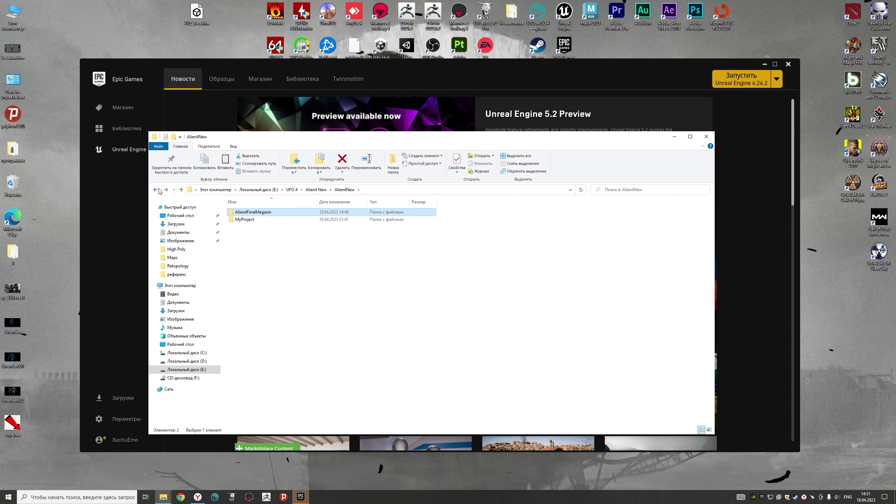
{"action": "left_click", "coordinate": [159, 190]}
{"action": "right_click", "coordinate": [260, 318]}
{"action": "mouse_move", "coordinate": [317, 403]}
{"action": "left_click", "coordinate": [377, 402]}
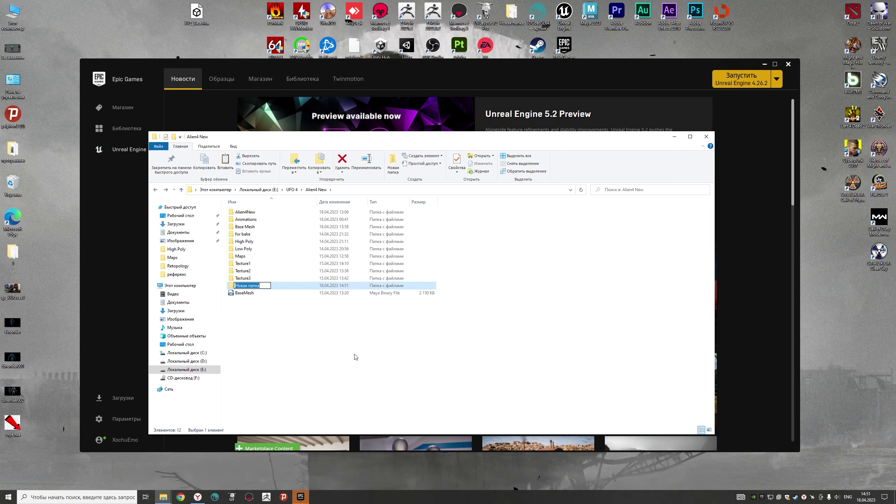
{"action": "type", "text": "Previev"}
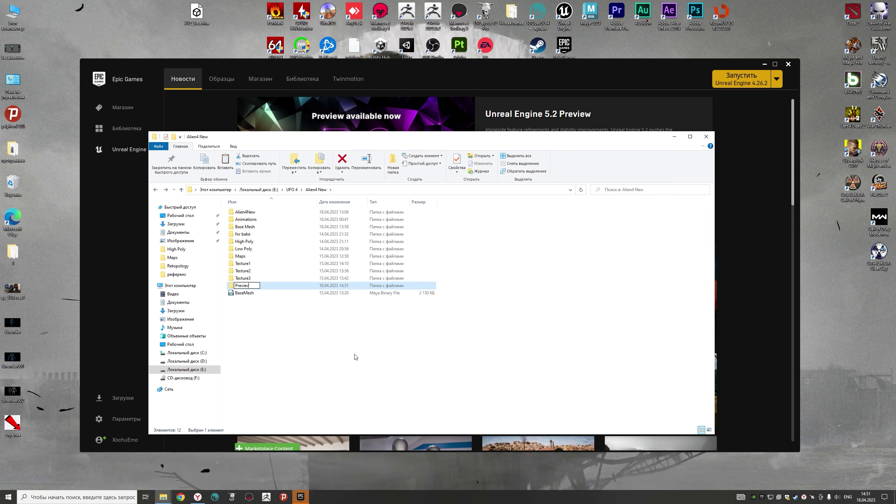
{"action": "key", "text": "Return"}
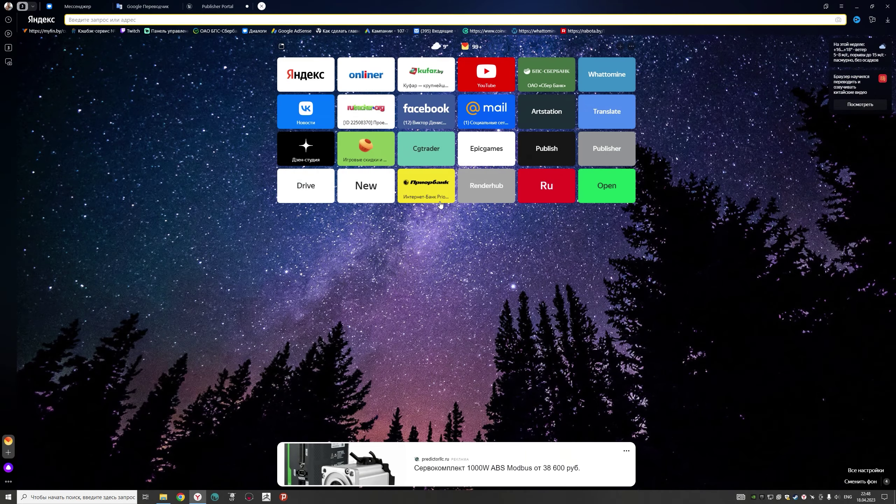
Step: Upload Uproject_Alien4.rar from Alien4 New > Alien4New > Alien4FinalMagazin to Google Drive
{"action": "key", "text": "alt+Tab"}
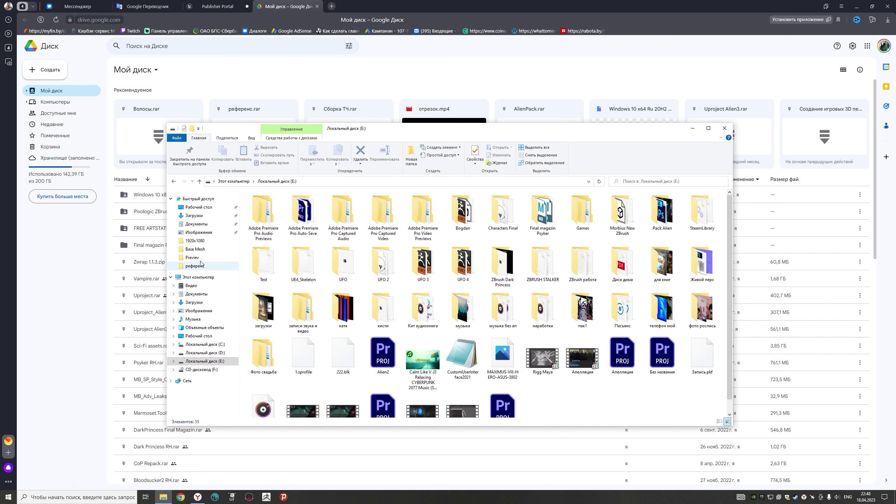
{"action": "left_click", "coordinate": [212, 257]}
{"action": "left_click", "coordinate": [323, 183]}
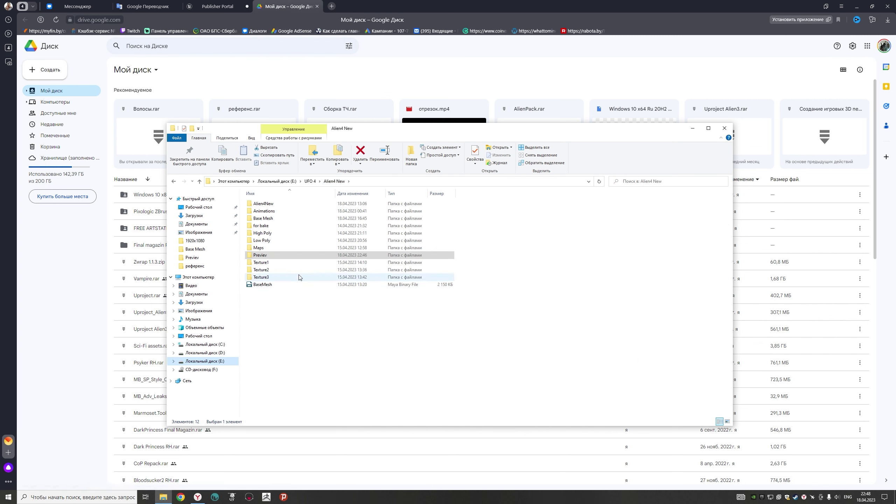
{"action": "double_click", "coordinate": [273, 206]}
{"action": "double_click", "coordinate": [274, 204]}
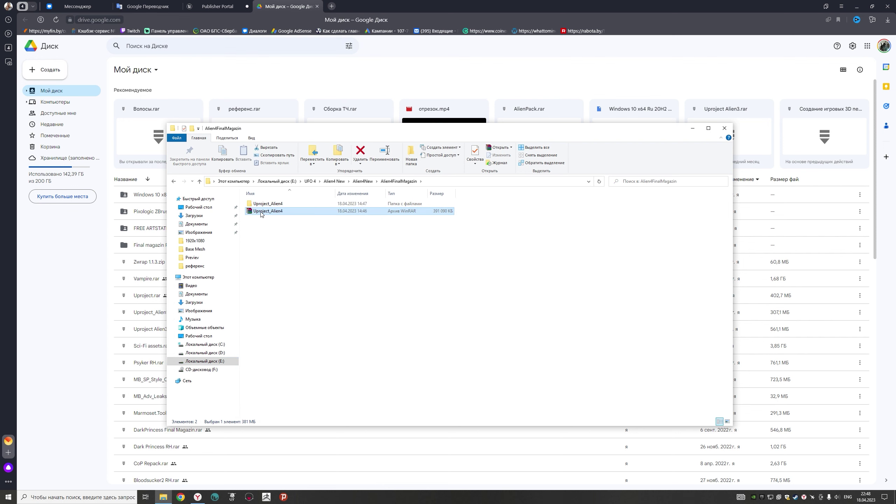
{"action": "left_click_drag", "start_coordinate": [261, 211], "coordinate": [108, 316]}
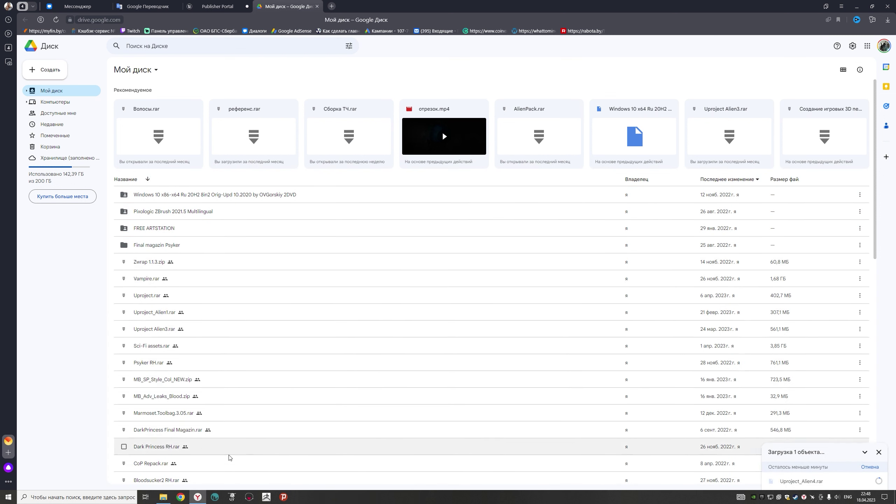
{"action": "left_click", "coordinate": [181, 497]}
Step: Choose the Final video from the Previev folder as a new YouTube upload, then return to Drive
{"action": "left_click", "coordinate": [511, 191]}
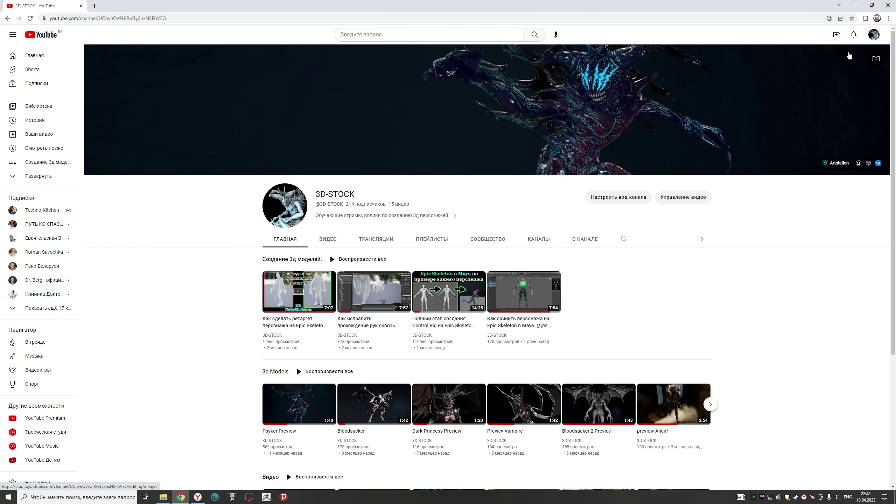
{"action": "left_click", "coordinate": [837, 34]}
{"action": "left_click", "coordinate": [810, 52]}
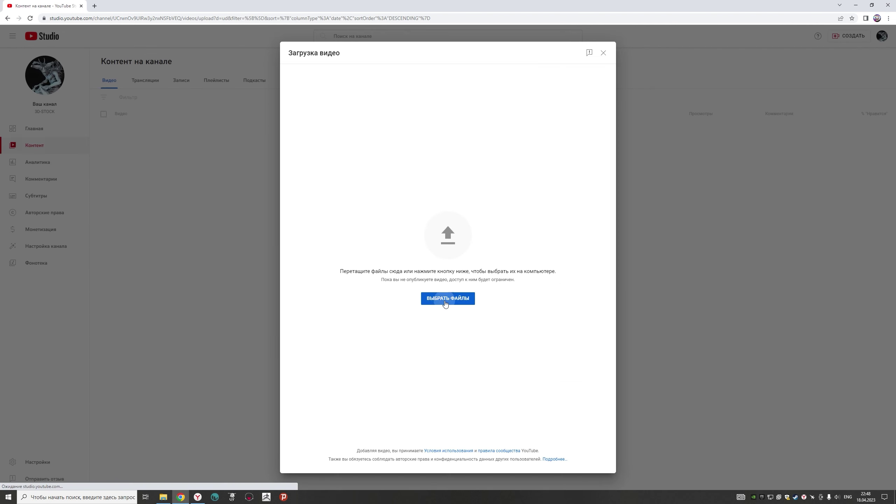
{"action": "left_click", "coordinate": [444, 300]}
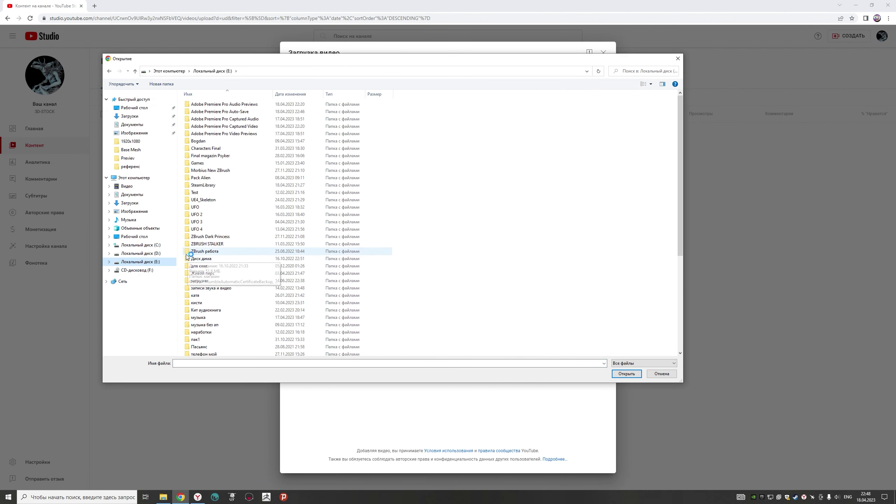
{"action": "left_click", "coordinate": [128, 159]}
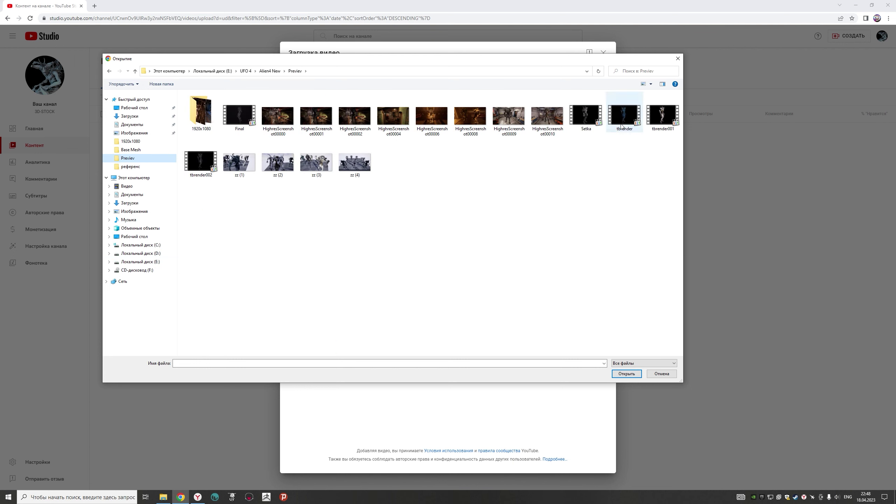
{"action": "left_click", "coordinate": [624, 374]}
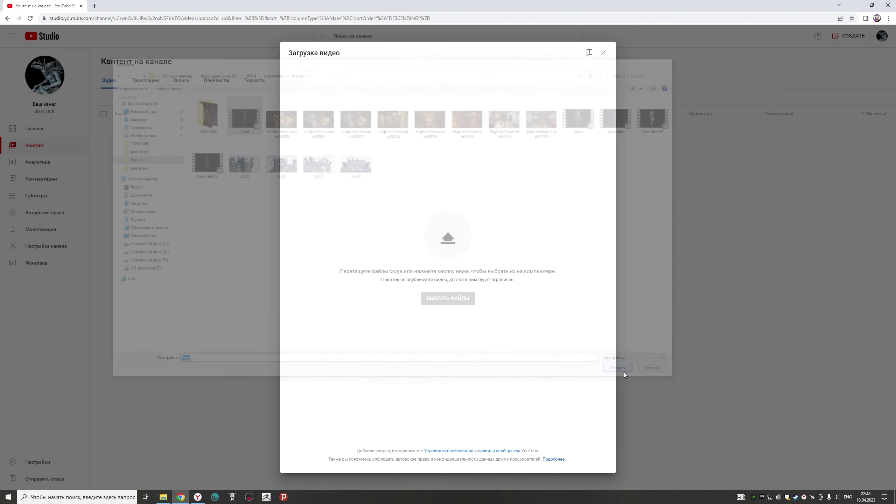
{"action": "left_click", "coordinate": [199, 497]}
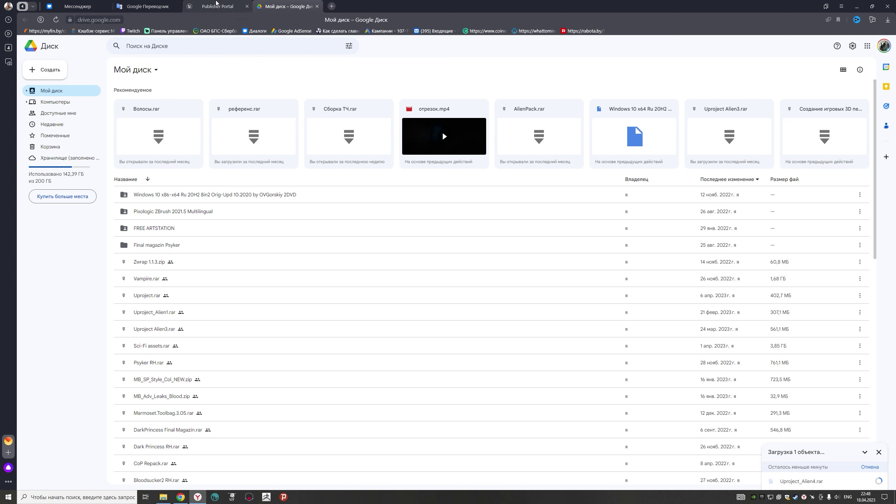
Step: Start a new product from My Products with ADD PRODUCT in the Publisher Portal
{"action": "left_click", "coordinate": [217, 4]}
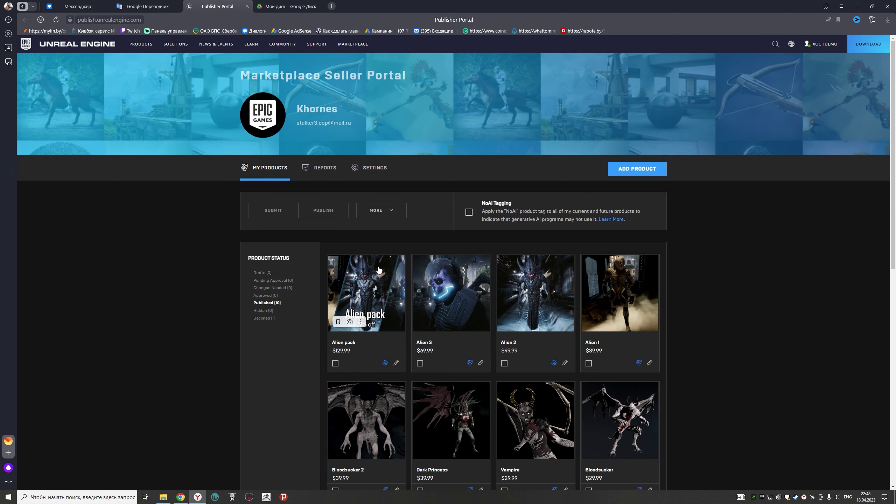
{"action": "scroll", "coordinate": [370, 267], "scroll_direction": "down", "scroll_amount": 4}
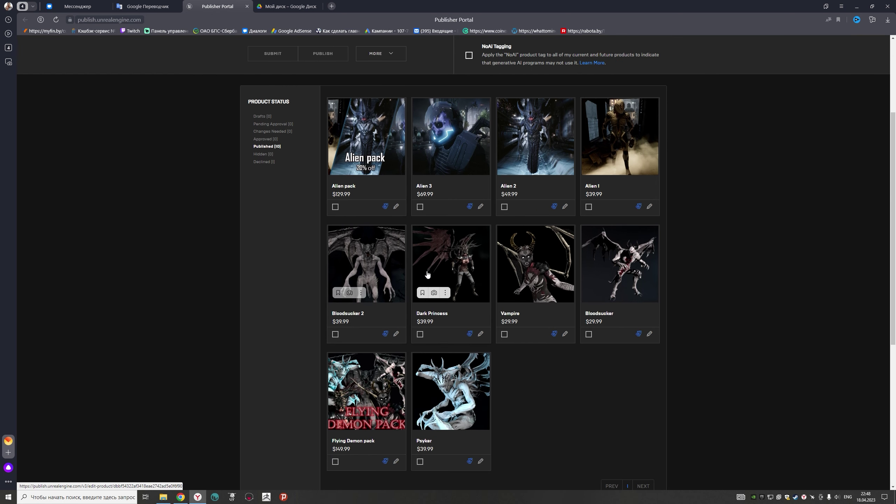
{"action": "scroll", "coordinate": [435, 275], "scroll_direction": "up", "scroll_amount": 3}
{"action": "scroll", "coordinate": [434, 275], "scroll_direction": "up", "scroll_amount": 1}
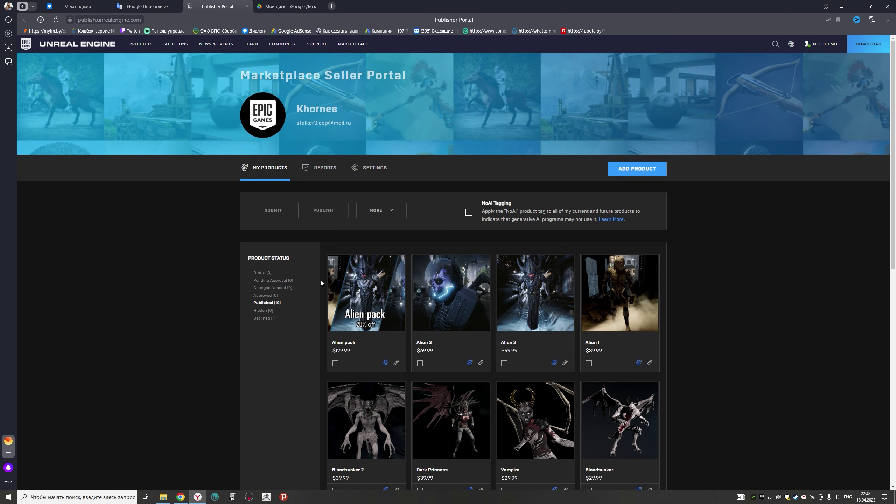
{"action": "left_click", "coordinate": [636, 172]}
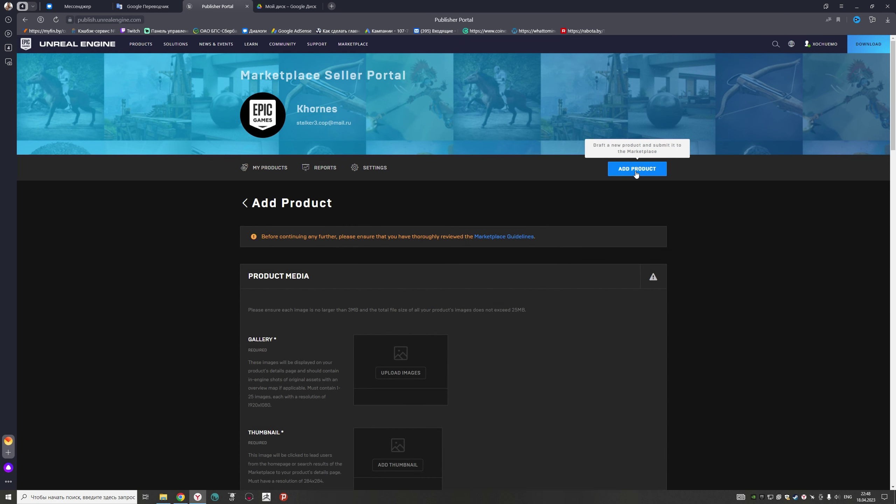
{"action": "scroll", "coordinate": [527, 260], "scroll_direction": "down", "scroll_amount": 4}
Step: Upload every image from the 1920x1080 folder to the product gallery
{"action": "left_click", "coordinate": [416, 234]}
{"action": "scroll", "coordinate": [363, 191], "scroll_direction": "up", "scroll_amount": 2, "text": "ctrl"}
{"action": "scroll", "coordinate": [363, 191], "scroll_direction": "up", "scroll_amount": 2, "text": "ctrl"}
{"action": "double_click", "coordinate": [204, 122]}
{"action": "left_click_drag", "start_coordinate": [695, 241], "coordinate": [147, 66]}
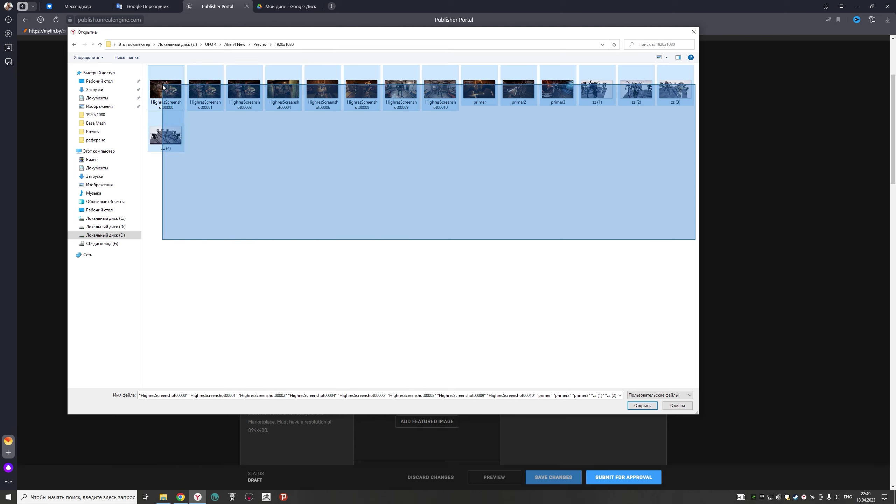
{"action": "left_click", "coordinate": [643, 406]}
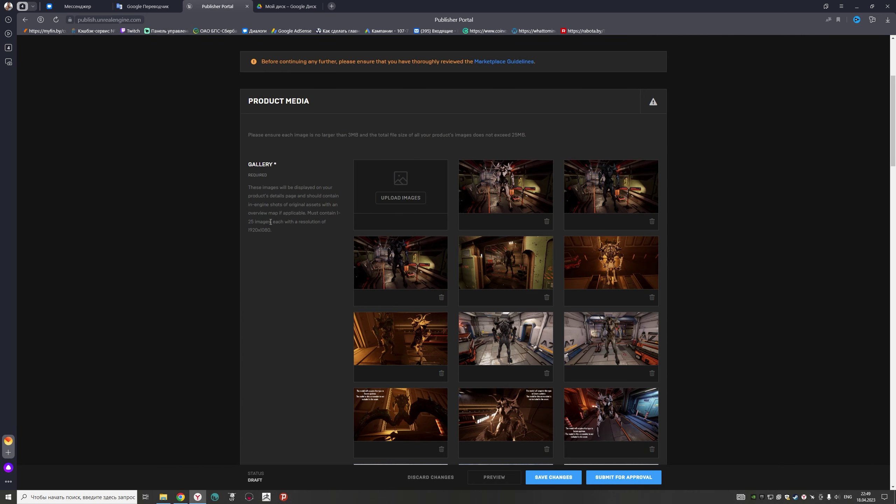
{"action": "scroll", "coordinate": [497, 285], "scroll_direction": "down", "scroll_amount": 5}
Step: Check the preview screenshots, then reorder the gallery images by dragging them into new slots
{"action": "key", "text": "alt+Tab"}
{"action": "key", "text": "BackSpace"}
{"action": "key", "text": "BackSpace"}
{"action": "double_click", "coordinate": [260, 255]}
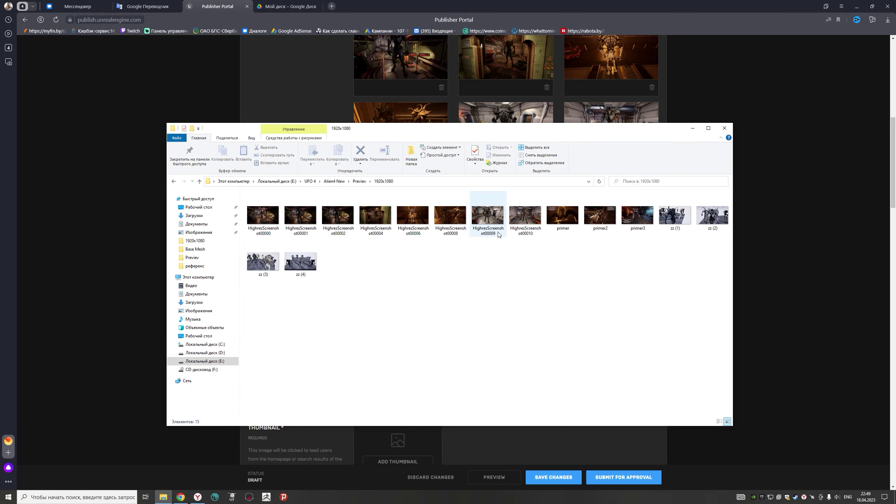
{"action": "double_click", "coordinate": [488, 212]}
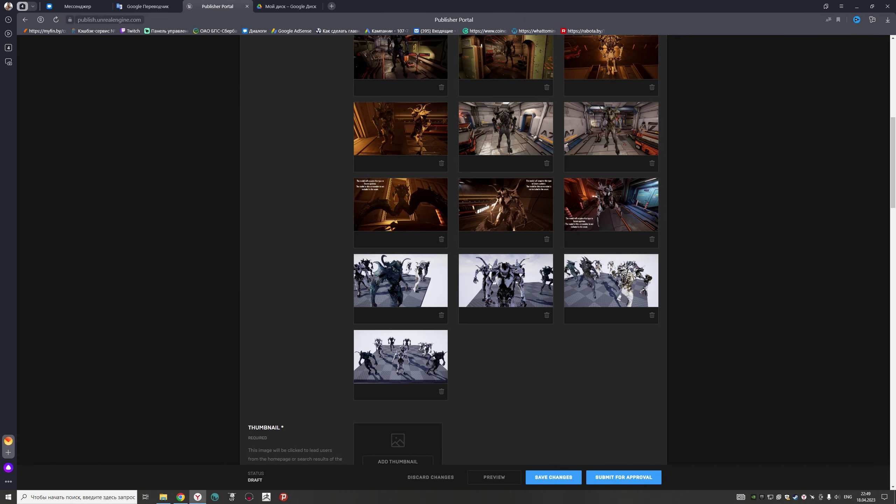
{"action": "left_click_drag", "start_coordinate": [611, 205], "coordinate": [407, 306]}
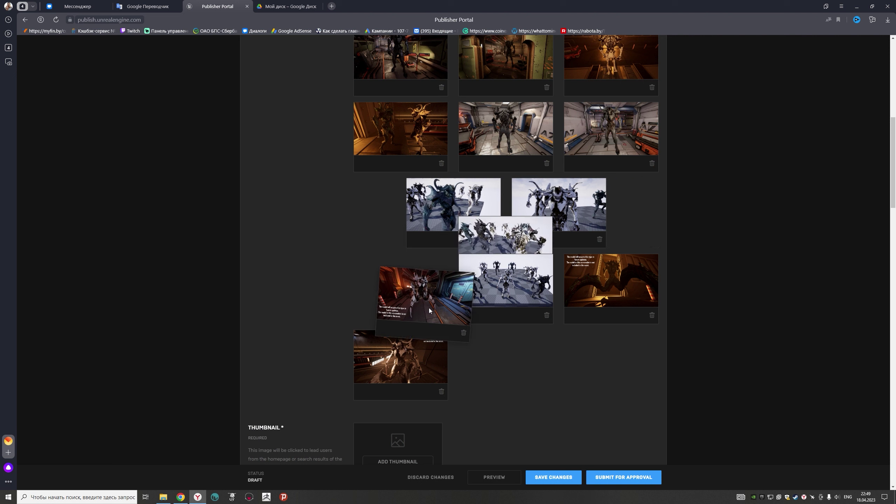
{"action": "left_click_drag", "start_coordinate": [480, 333], "coordinate": [394, 363]}
{"action": "scroll", "coordinate": [481, 336], "scroll_direction": "up", "scroll_amount": 3}
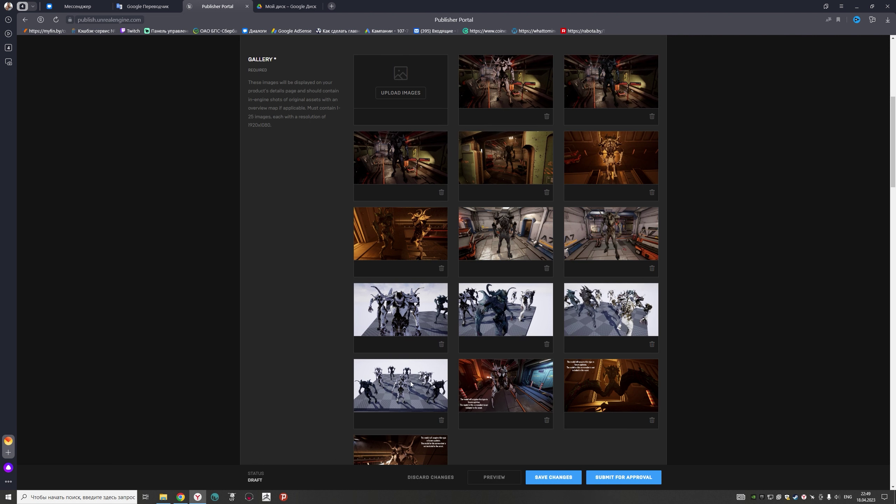
{"action": "scroll", "coordinate": [485, 312], "scroll_direction": "up", "scroll_amount": 5}
{"action": "scroll", "coordinate": [507, 341], "scroll_direction": "down", "scroll_amount": 2}
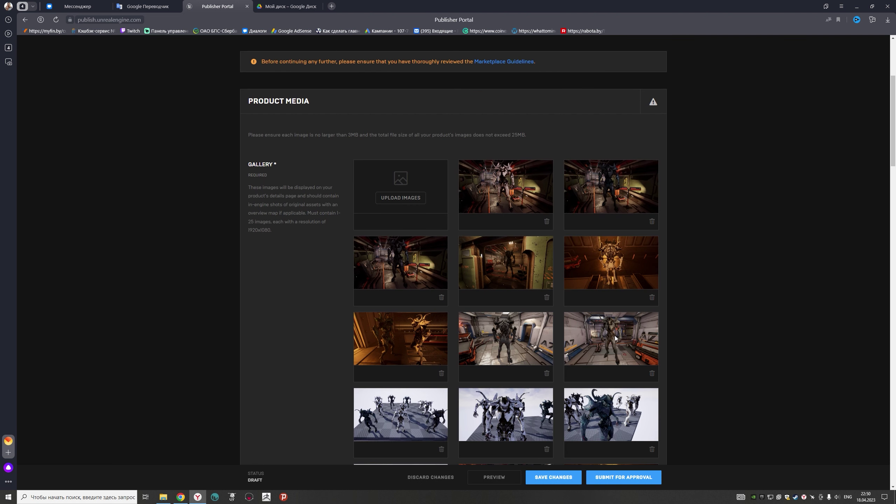
{"action": "left_click_drag", "start_coordinate": [617, 339], "coordinate": [513, 335]}
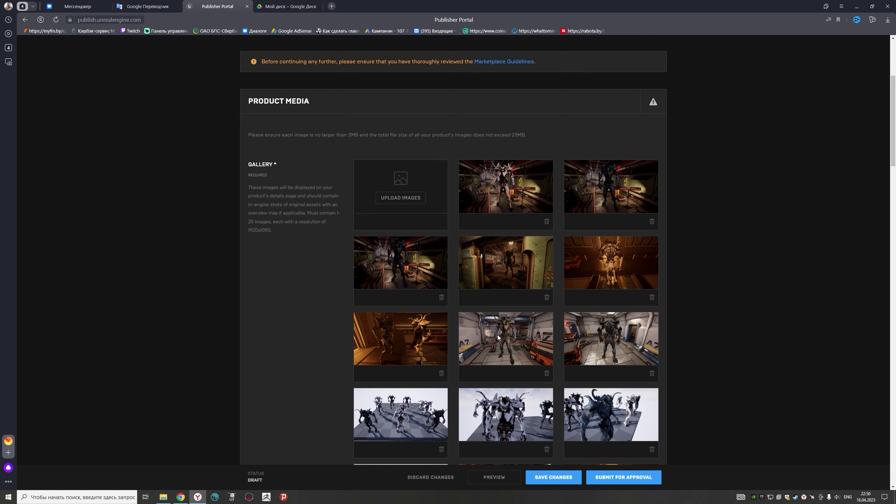
{"action": "scroll", "coordinate": [406, 322], "scroll_direction": "down", "scroll_amount": 10}
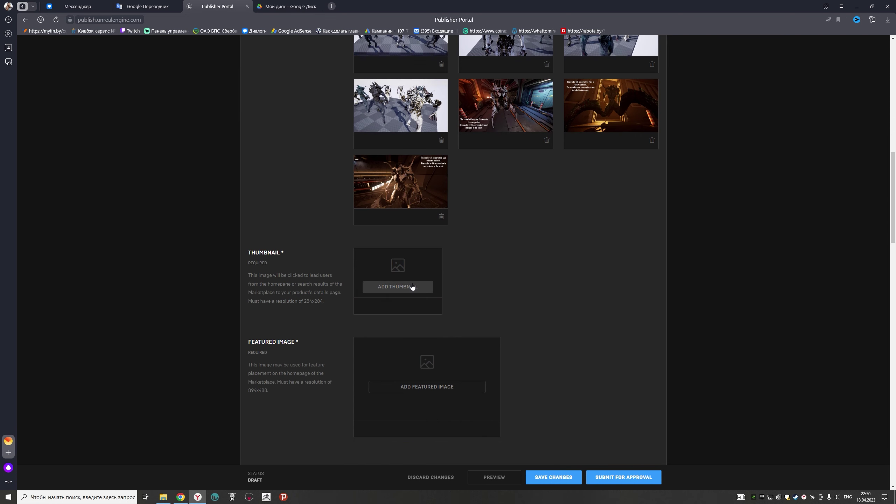
Step: Set the thumbnail and the spaceship-interior featured image from gallery pictures, saving both crops
{"action": "left_click", "coordinate": [407, 286]}
{"action": "left_click", "coordinate": [408, 200]}
{"action": "scroll", "coordinate": [453, 239], "scroll_direction": "up", "scroll_amount": 2}
{"action": "left_click", "coordinate": [370, 306]}
{"action": "left_click", "coordinate": [427, 386]}
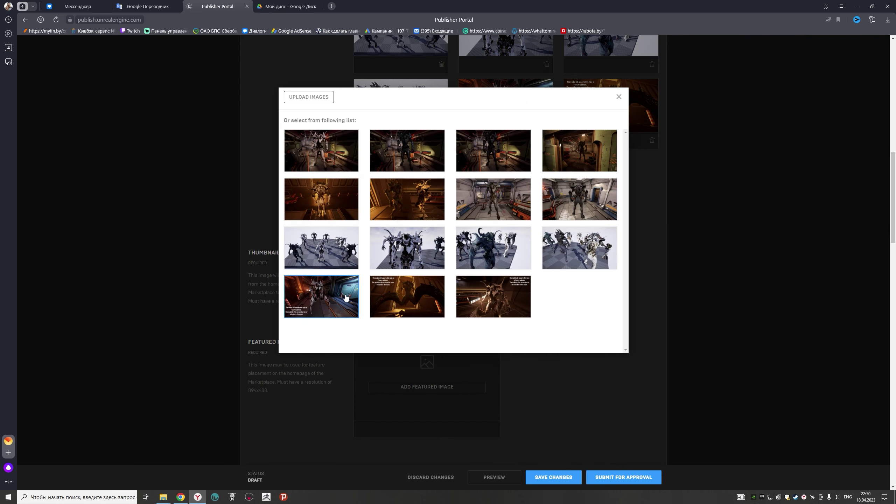
{"action": "left_click", "coordinate": [500, 203]}
{"action": "left_click", "coordinate": [380, 250]}
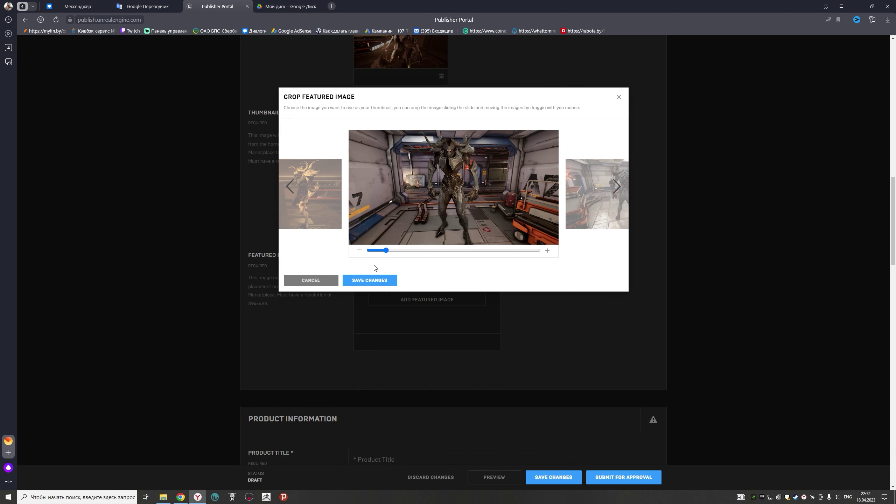
{"action": "left_click", "coordinate": [369, 280]}
Step: Title the product 'Alien 4', price it at $49.99 and set category Characters
{"action": "scroll", "coordinate": [513, 219], "scroll_direction": "down", "scroll_amount": 5}
{"action": "left_click", "coordinate": [410, 262]}
{"action": "type", "text": "Alien 4"}
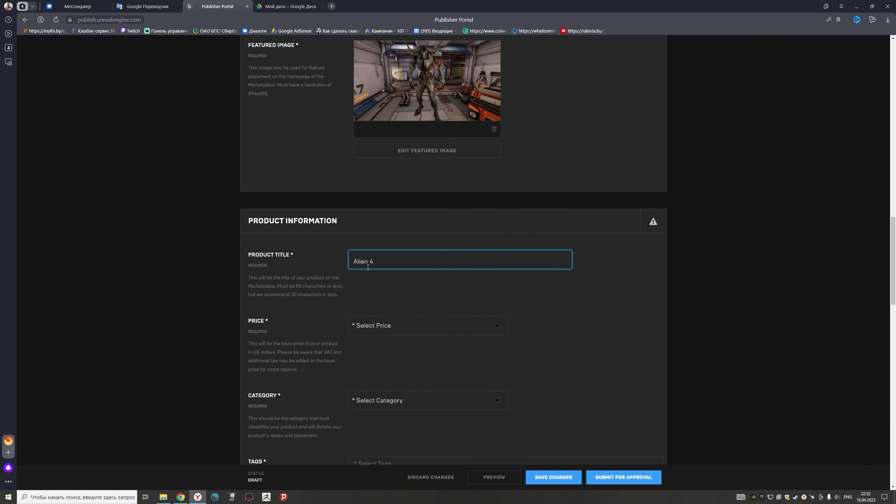
{"action": "scroll", "coordinate": [411, 279], "scroll_direction": "down", "scroll_amount": 3}
{"action": "left_click", "coordinate": [427, 220]}
{"action": "left_click", "coordinate": [435, 276]}
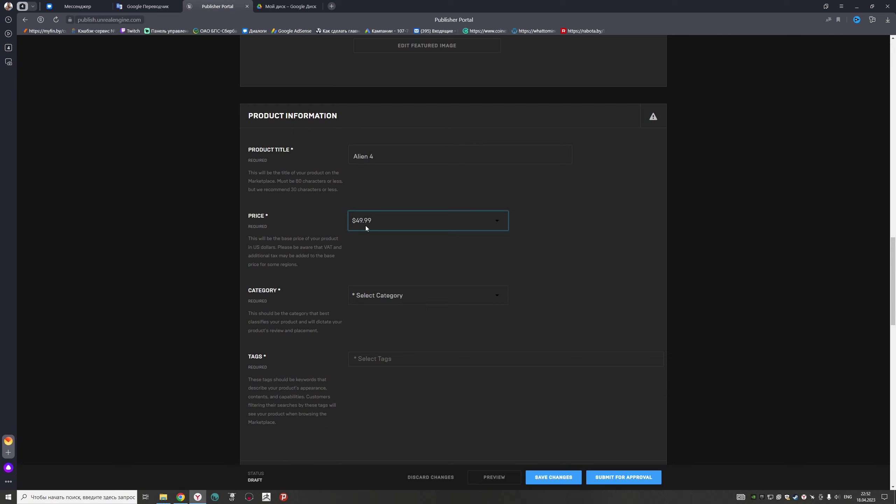
{"action": "left_click", "coordinate": [418, 296]}
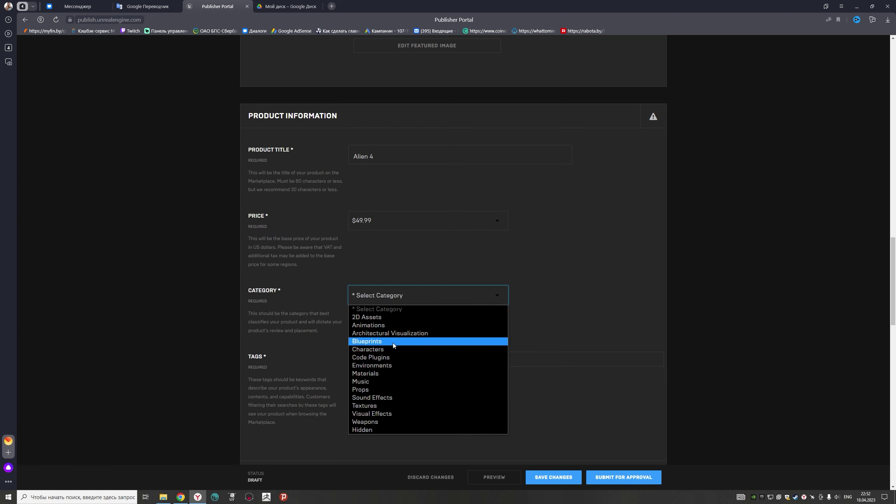
{"action": "left_click", "coordinate": [377, 350]}
Step: Add tags including NoAI, LOW POLY, CHARACTER, PBR and MATERIALS
{"action": "scroll", "coordinate": [388, 314], "scroll_direction": "down", "scroll_amount": 3}
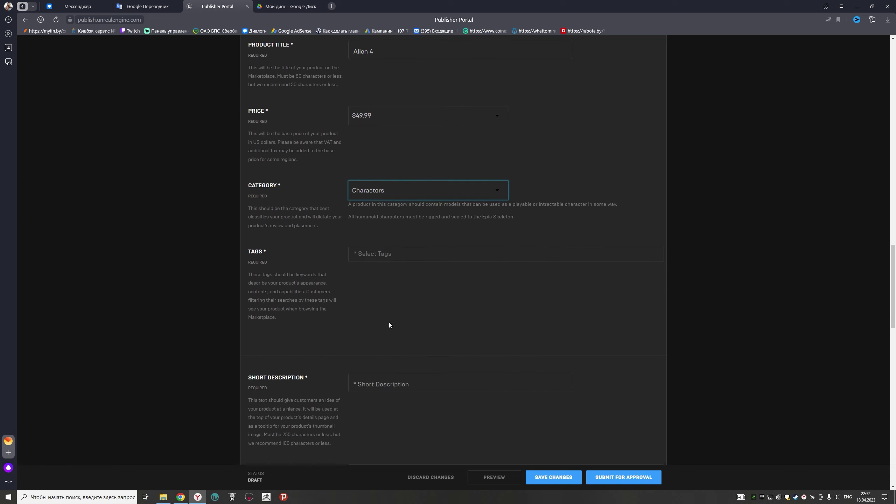
{"action": "left_click", "coordinate": [379, 256]}
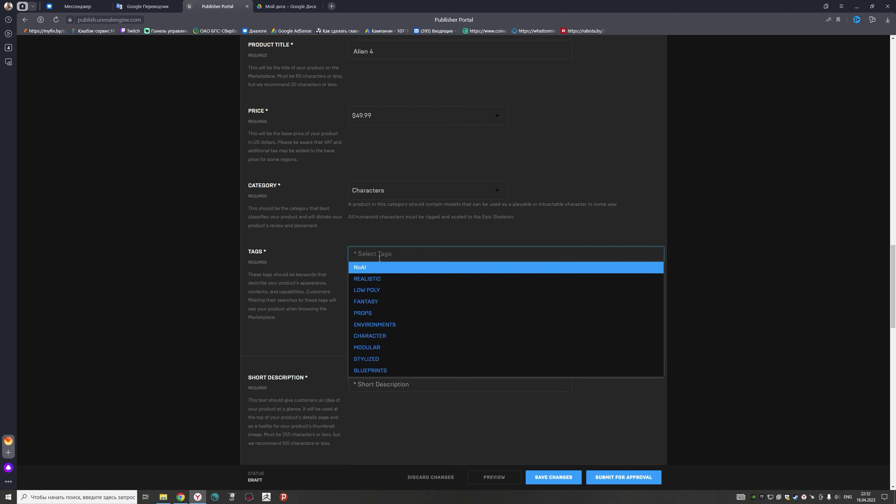
{"action": "left_click", "coordinate": [369, 270]}
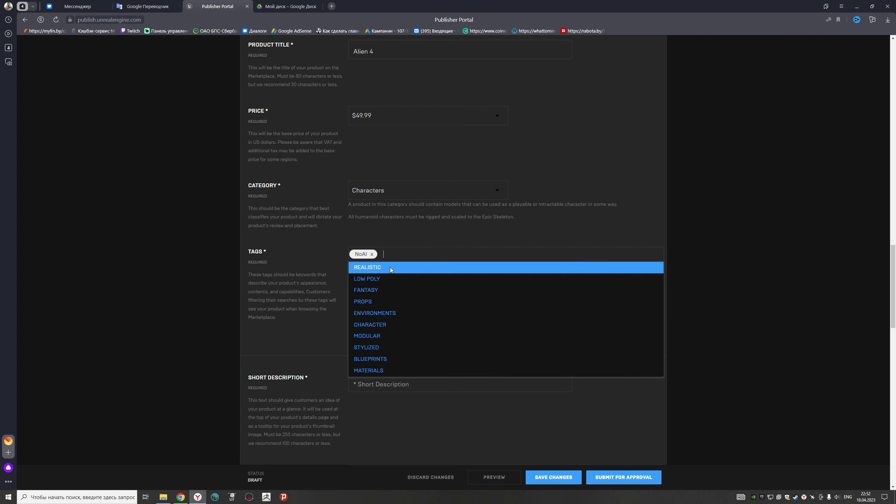
{"action": "left_click", "coordinate": [387, 278]}
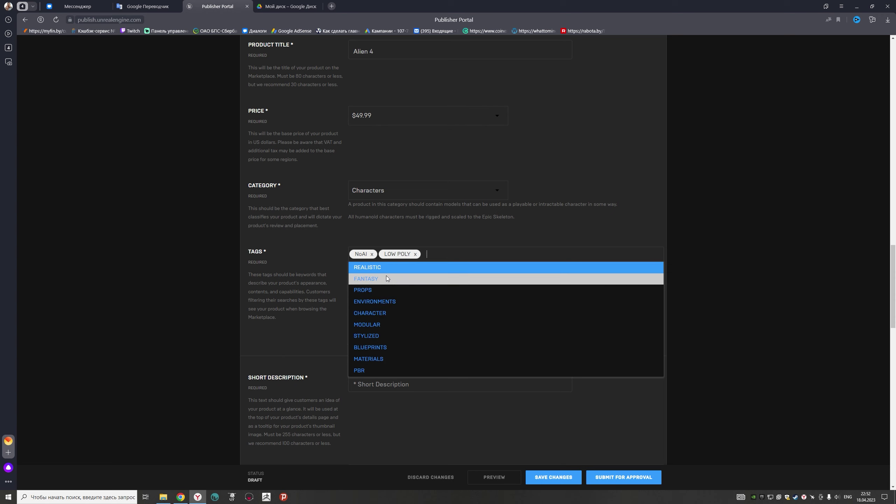
{"action": "left_click", "coordinate": [377, 312]}
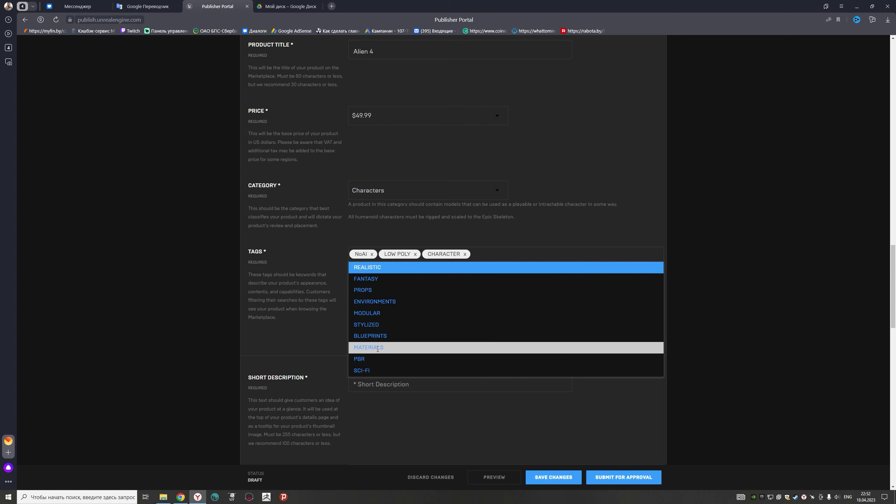
{"action": "left_click", "coordinate": [373, 359]}
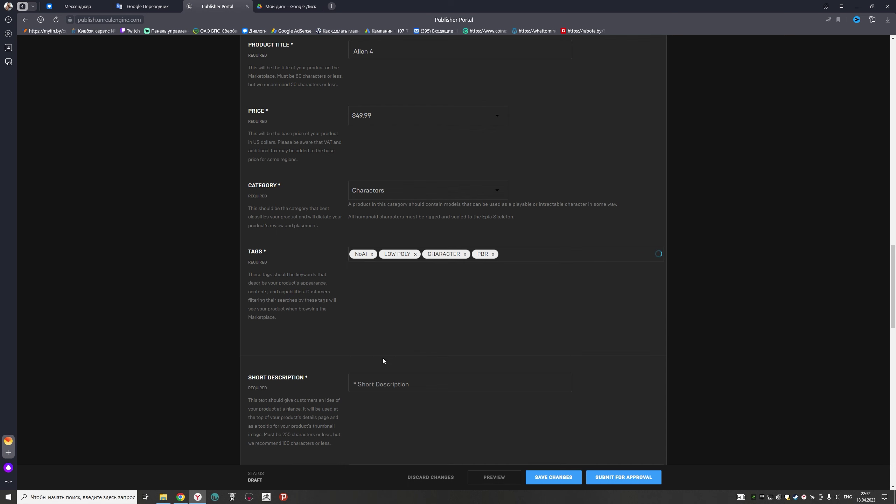
{"action": "left_click", "coordinate": [394, 349]}
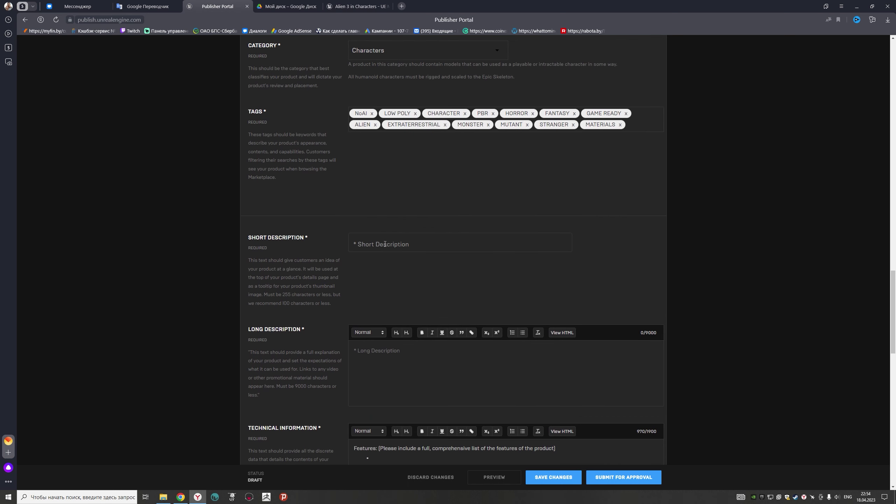
Step: Fill the short description with the saved 'Low poly model of Alien…' suggestion
{"action": "left_click", "coordinate": [385, 245]}
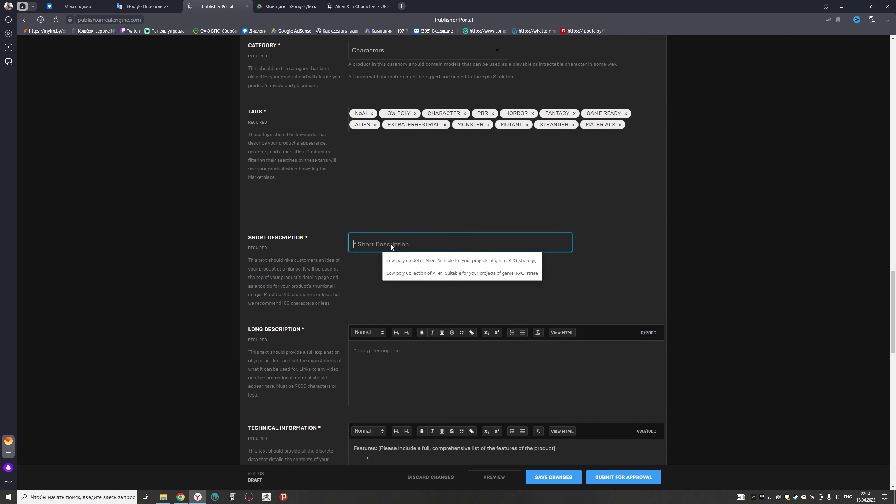
{"action": "left_click", "coordinate": [434, 265]}
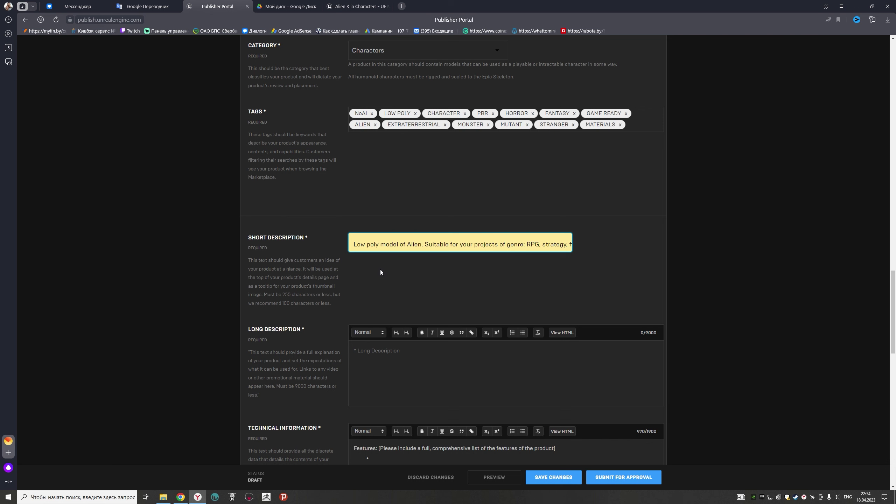
{"action": "scroll", "coordinate": [382, 270], "scroll_direction": "down", "scroll_amount": 2}
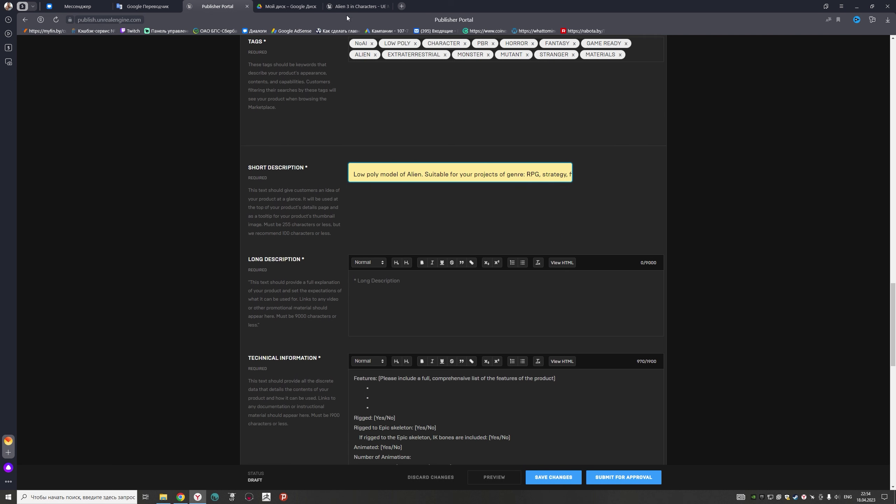
{"action": "left_click", "coordinate": [349, 6]}
Step: Select the first three lines of the Alien 3 listing's description for reuse
{"action": "scroll", "coordinate": [372, 191], "scroll_direction": "up", "scroll_amount": 3}
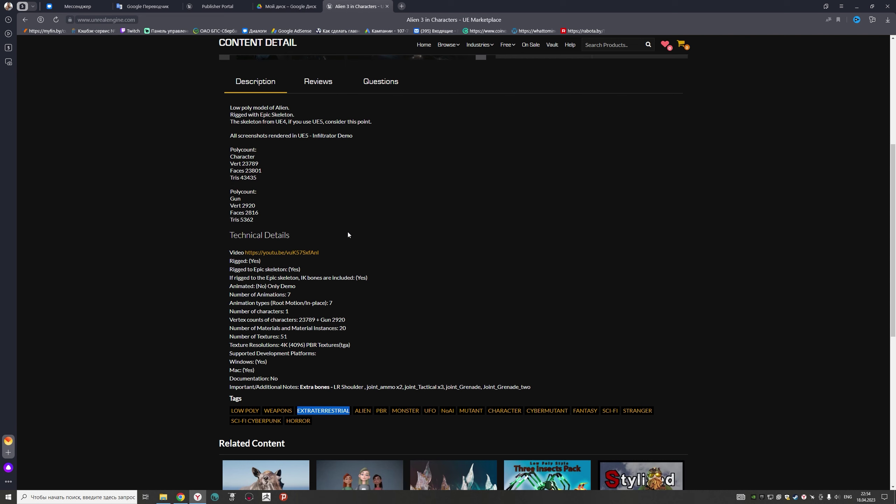
{"action": "scroll", "coordinate": [344, 235], "scroll_direction": "up", "scroll_amount": 2}
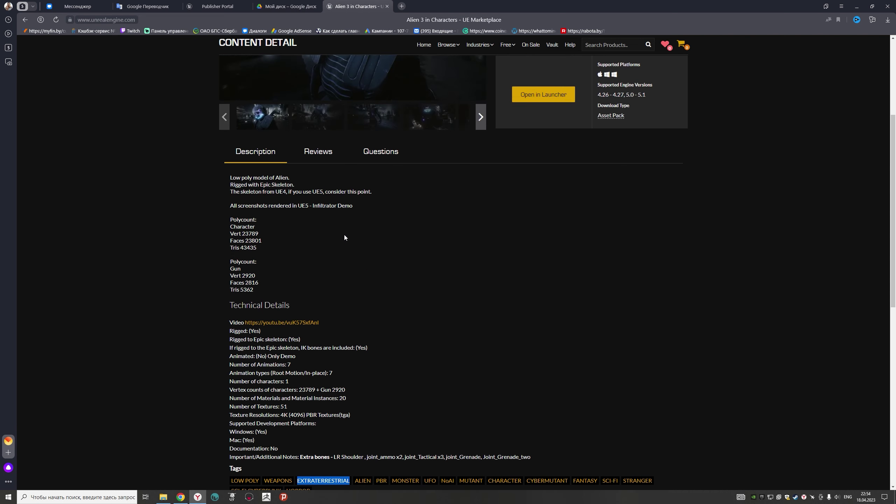
{"action": "scroll", "coordinate": [345, 235], "scroll_direction": "up", "scroll_amount": 1}
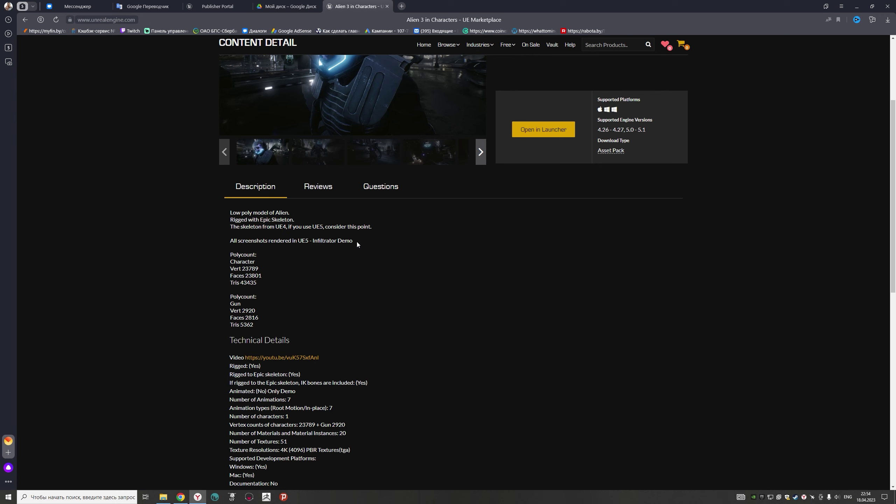
{"action": "left_click_drag", "start_coordinate": [373, 227], "coordinate": [230, 212]}
{"action": "key", "text": "ctrl+c"}
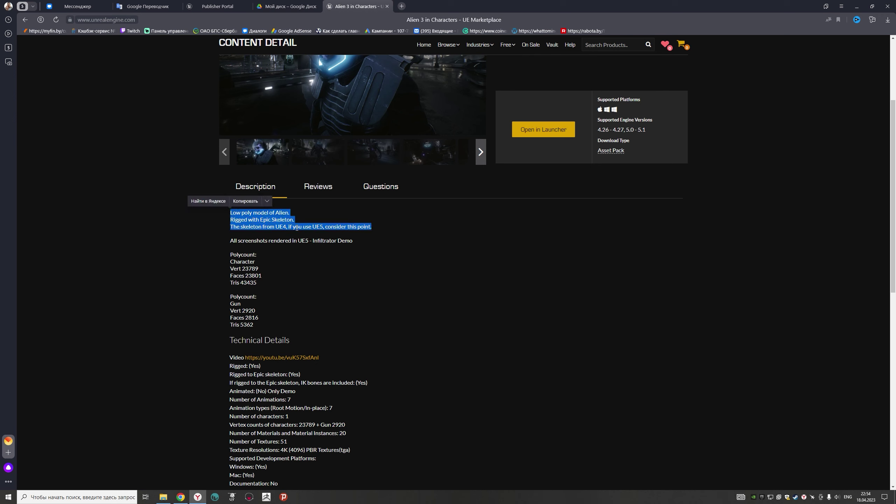
{"action": "key", "text": "ctrl+shift+Tab"}
{"action": "key", "text": "ctrl+shift+Tab"}
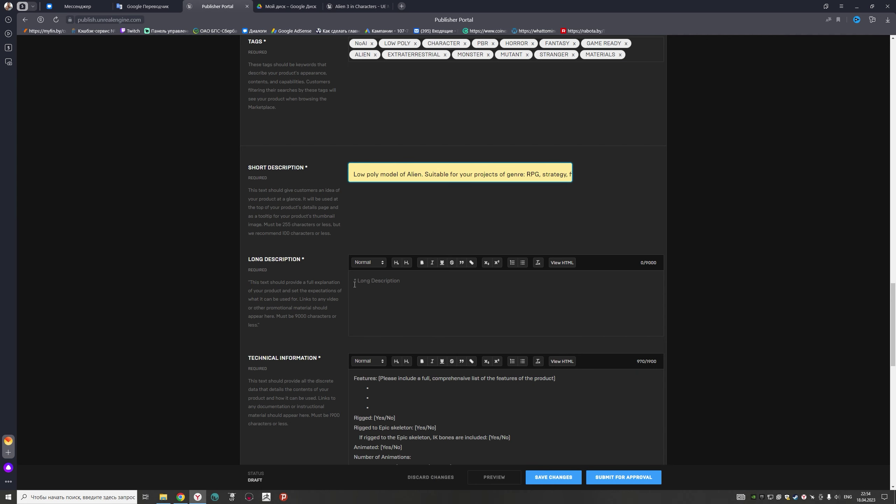
Step: Paste the prepared description into Long Description and delete the empty first Technical Information line
{"action": "left_click", "coordinate": [378, 285]}
{"action": "key", "text": "ctrl+v"}
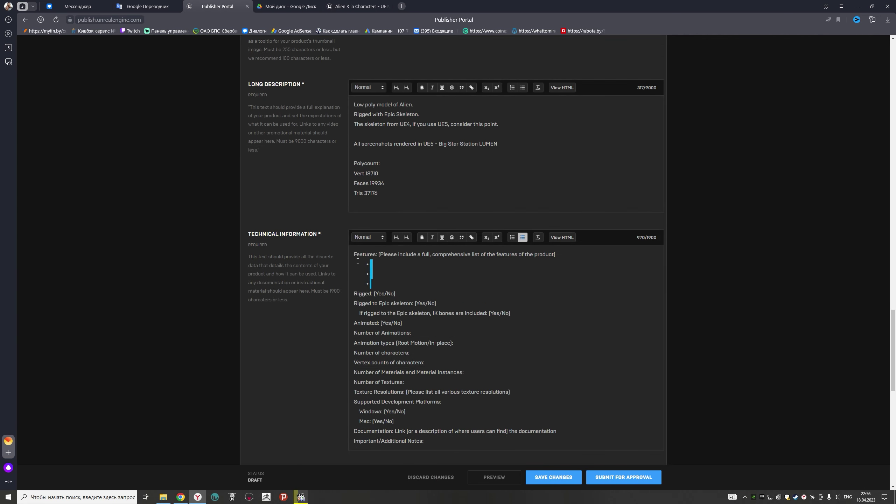
{"action": "triple_click", "coordinate": [372, 259]}
{"action": "key", "text": "BackSpace"}
Step: Remove /No so Rigged, Rigged to Epic skeleton and IK bones all read Yes
{"action": "key", "text": "BackSpace"}
{"action": "left_click", "coordinate": [395, 264]}
{"action": "key", "text": "BackSpace"}
{"action": "key", "text": "BackSpace"}
{"action": "key", "text": "BackSpace"}
{"action": "left_click", "coordinate": [435, 275]}
{"action": "key", "text": "BackSpace"}
{"action": "key", "text": "BackSpace"}
{"action": "key", "text": "BackSpace"}
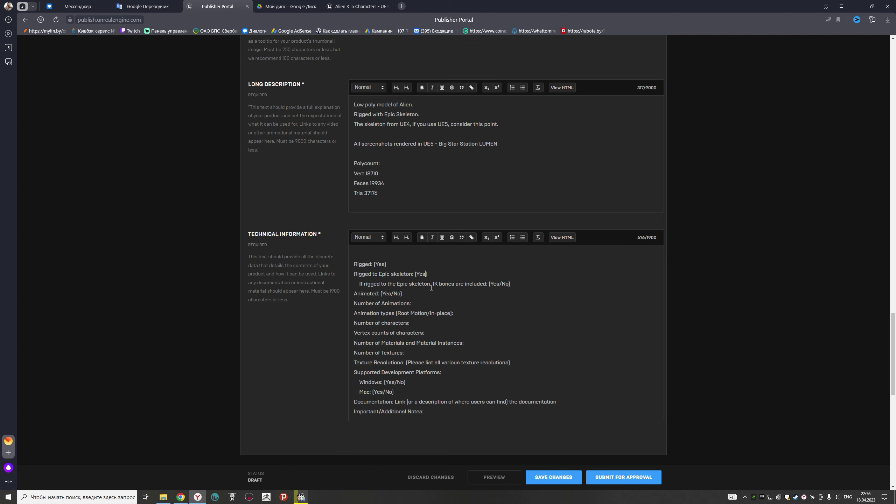
{"action": "left_click", "coordinate": [510, 284]}
{"action": "key", "text": "BackSpace"}
{"action": "key", "text": "BackSpace"}
{"action": "key", "text": "BackSpace"}
{"action": "left_click", "coordinate": [401, 294]}
{"action": "key", "text": "BackSpace"}
{"action": "key", "text": "BackSpace"}
{"action": "key", "text": "BackSpace"}
Step: Set the Animated answer to '(No) Only Demo', copied from the Alien 3 listing
{"action": "left_click", "coordinate": [357, 6]}
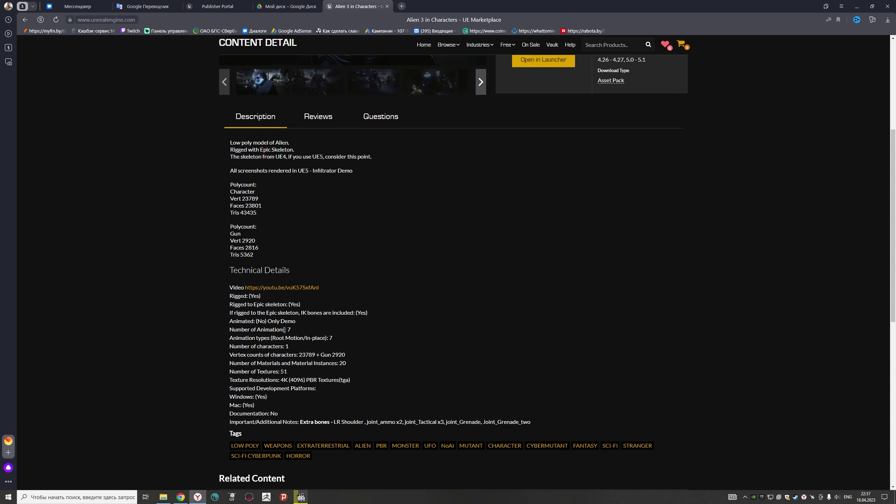
{"action": "left_click_drag", "start_coordinate": [296, 324], "coordinate": [256, 322]}
{"action": "key", "text": "ctrl+c"}
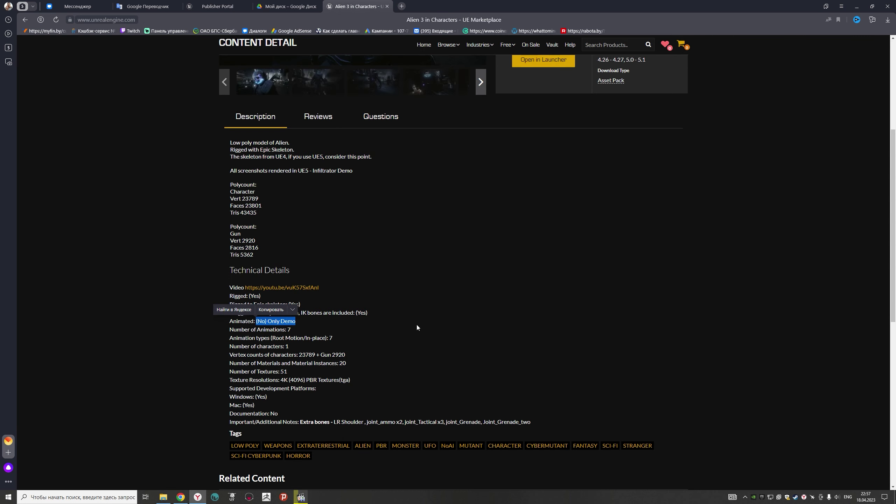
{"action": "left_click", "coordinate": [218, 6]}
{"action": "left_click_drag", "start_coordinate": [396, 294], "coordinate": [380, 294]}
{"action": "key", "text": "ctrl+v"}
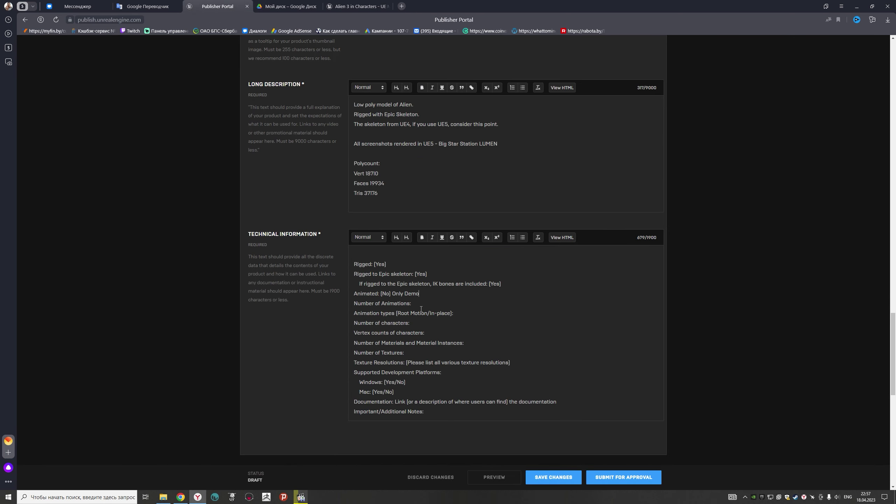
{"action": "left_click", "coordinate": [357, 6]}
{"action": "left_click", "coordinate": [217, 6]}
Step: Enter 7 animations, 7 animation types, 1 character and 18710 vertices
{"action": "left_click", "coordinate": [425, 303]}
{"action": "type", "text": "7"}
{"action": "left_click", "coordinate": [465, 313]}
{"action": "type", "text": "7"}
{"action": "left_click", "coordinate": [426, 326]}
{"action": "type", "text": "1"}
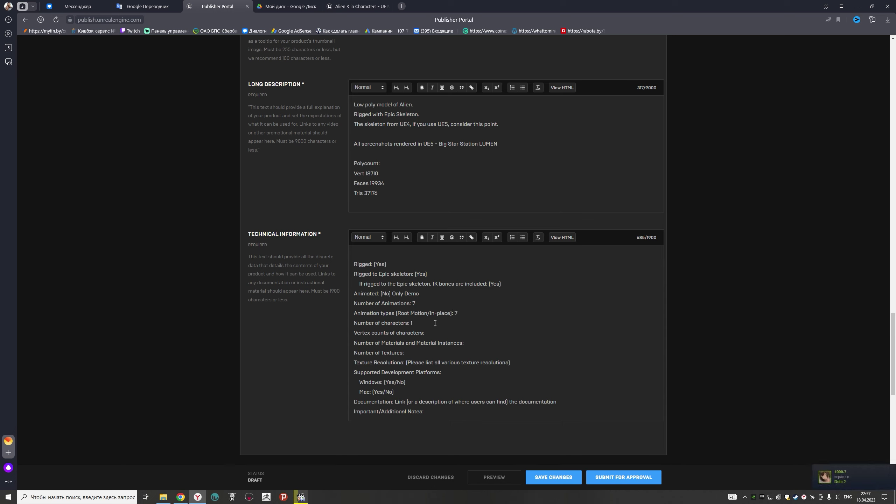
{"action": "type", "text": "18710"}
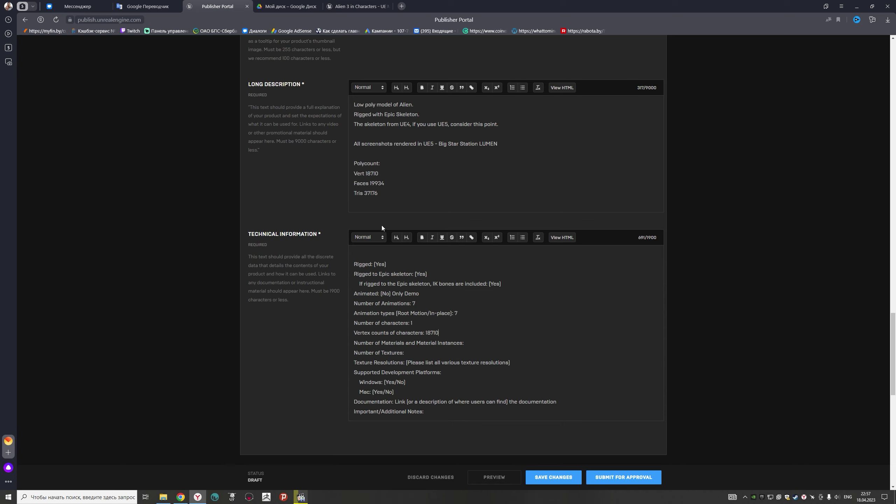
{"action": "left_click", "coordinate": [301, 497]}
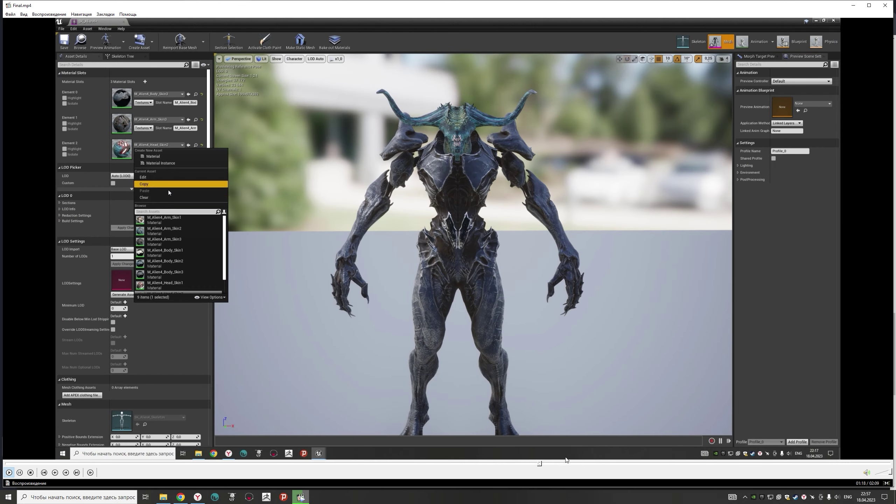
Step: Check the Materials and Texture folders in Final.mp4, then record 9 materials and 24 textures
{"action": "left_click", "coordinate": [605, 463]}
{"action": "key", "text": "space"}
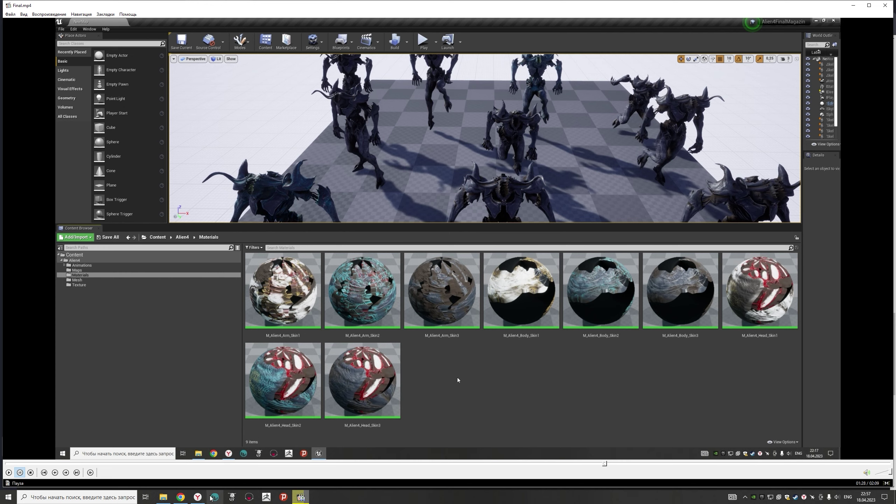
{"action": "left_click", "coordinate": [197, 497]}
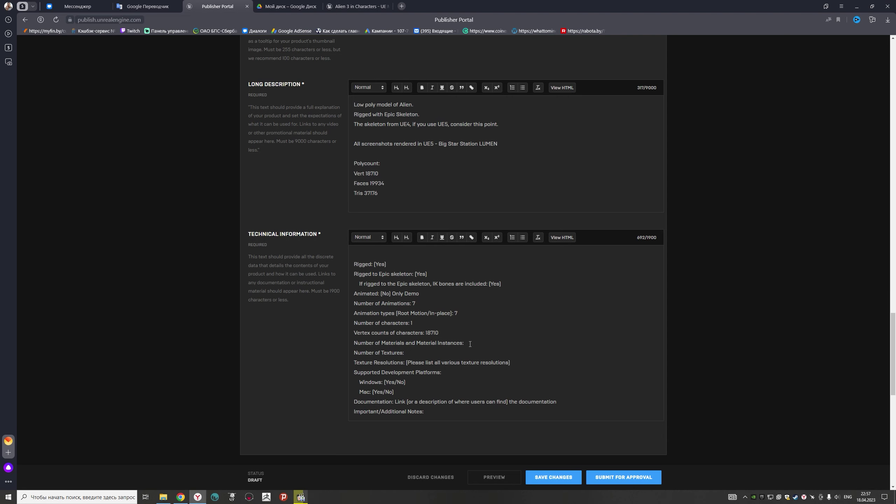
{"action": "left_click", "coordinate": [301, 497]}
{"action": "left_click", "coordinate": [608, 464]}
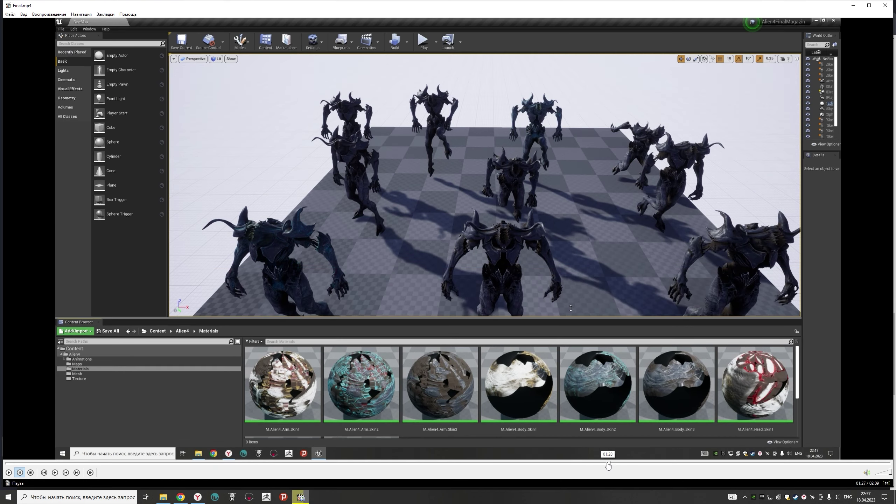
{"action": "left_click_drag", "start_coordinate": [608, 464], "coordinate": [621, 464]}
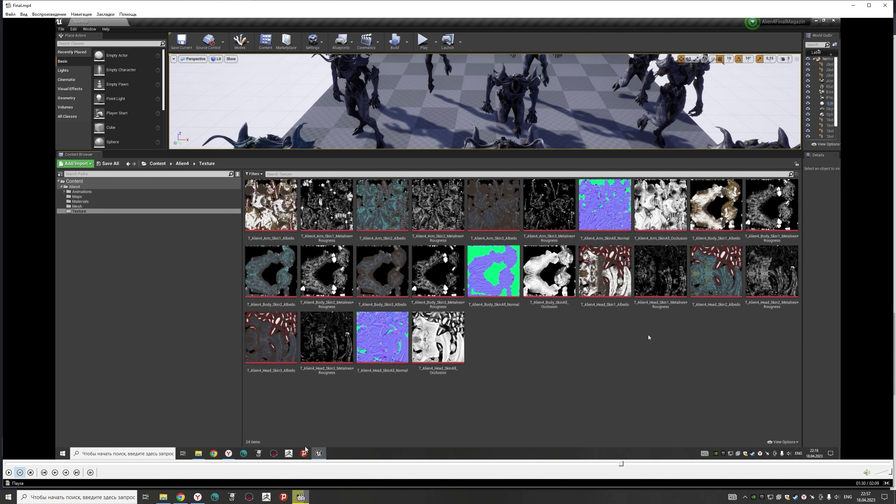
{"action": "left_click", "coordinate": [197, 498]}
{"action": "type", "text": "24"}
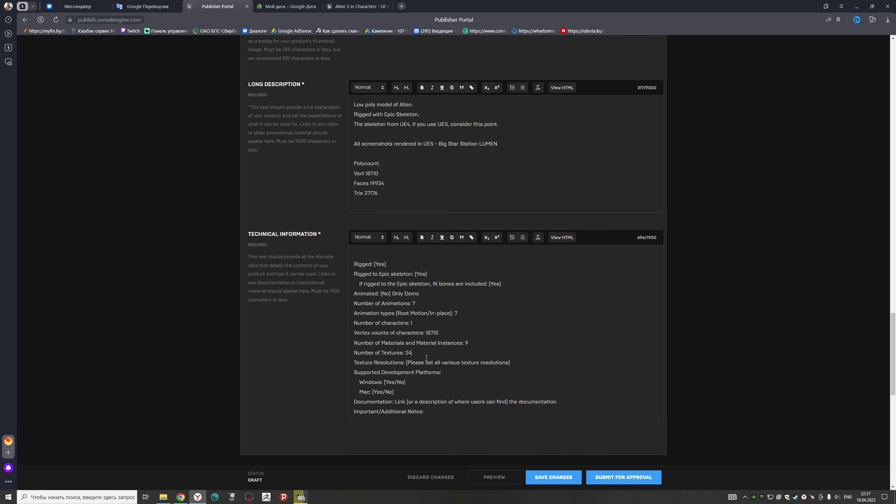
{"action": "key", "text": "ctrl+Tab"}
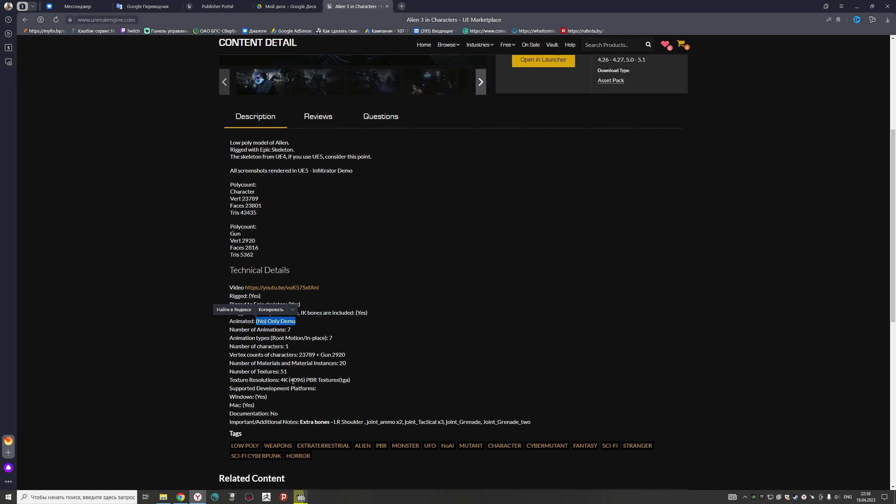
Step: Paste '4K (4096) PBR Textures(tga)' from Alien 3 as the texture resolution
{"action": "left_click_drag", "start_coordinate": [348, 380], "coordinate": [281, 381]}
{"action": "key", "text": "ctrl+c"}
{"action": "key", "text": "ctrl+shift+Tab"}
{"action": "left_click_drag", "start_coordinate": [509, 363], "coordinate": [408, 364]}
{"action": "key", "text": "ctrl+v"}
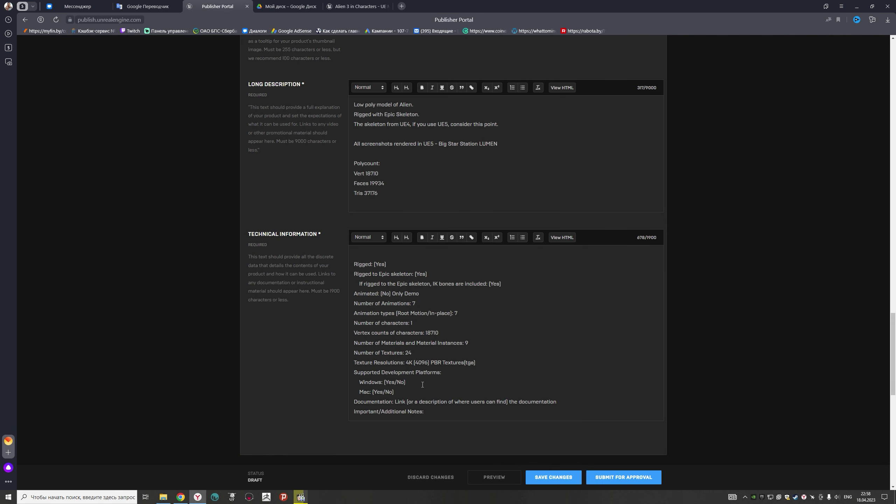
Step: Mark Windows and Mac as supported and set Documentation to No
{"action": "left_click", "coordinate": [405, 383]}
{"action": "key", "text": "BackSpace"}
{"action": "key", "text": "BackSpace"}
{"action": "key", "text": "BackSpace"}
{"action": "left_click", "coordinate": [393, 392]}
{"action": "key", "text": "BackSpace"}
{"action": "key", "text": "BackSpace"}
{"action": "key", "text": "BackSpace"}
{"action": "left_click_drag", "start_coordinate": [557, 402], "coordinate": [395, 402]}
{"action": "key", "text": "BackSpace"}
{"action": "type", "text": "NoLR_Shoulder,"}
Step: Add the extra-bones note (LR_Shoulder, Jaw) and the YouTube video link
{"action": "left_click", "coordinate": [425, 412]}
{"action": "key", "text": "ctrl+v"}
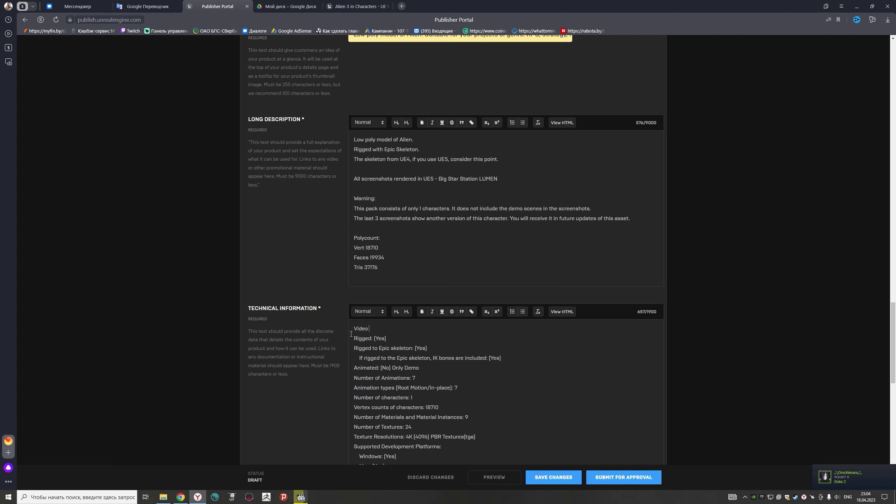
{"action": "type", "text": "https://youtu.be/6ri-bUkDucE"}
{"action": "left_click_drag", "start_coordinate": [445, 329], "coordinate": [369, 328]}
{"action": "left_click", "coordinate": [451, 320]}
{"action": "left_click", "coordinate": [387, 338]}
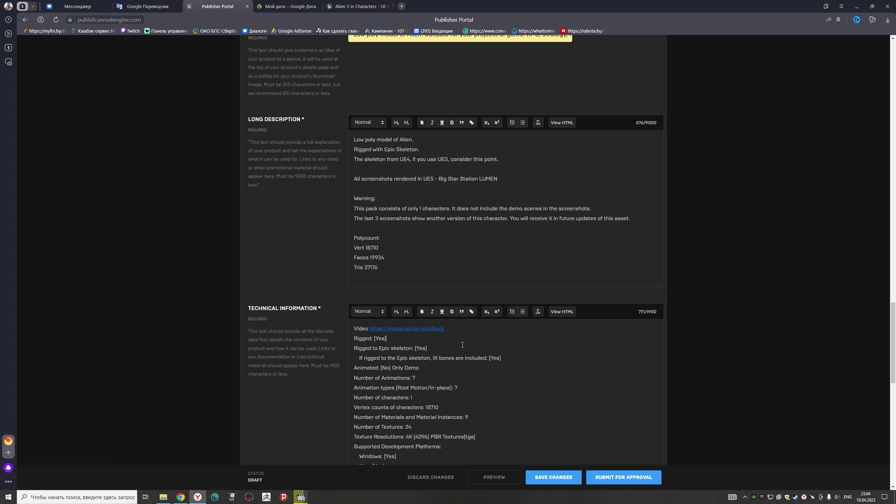
Step: Create a new project version titled Alien 4
{"action": "scroll", "coordinate": [411, 369], "scroll_direction": "down", "scroll_amount": 3}
{"action": "scroll", "coordinate": [458, 353], "scroll_direction": "down", "scroll_amount": 5}
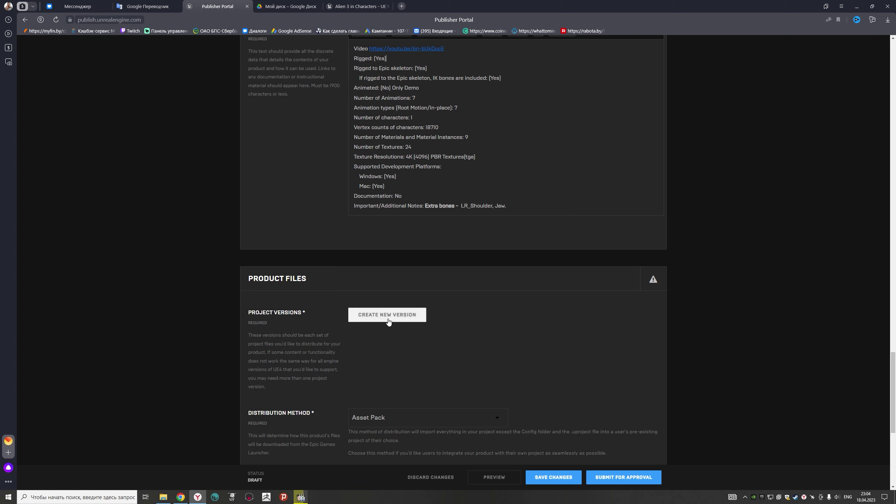
{"action": "left_click", "coordinate": [384, 322]}
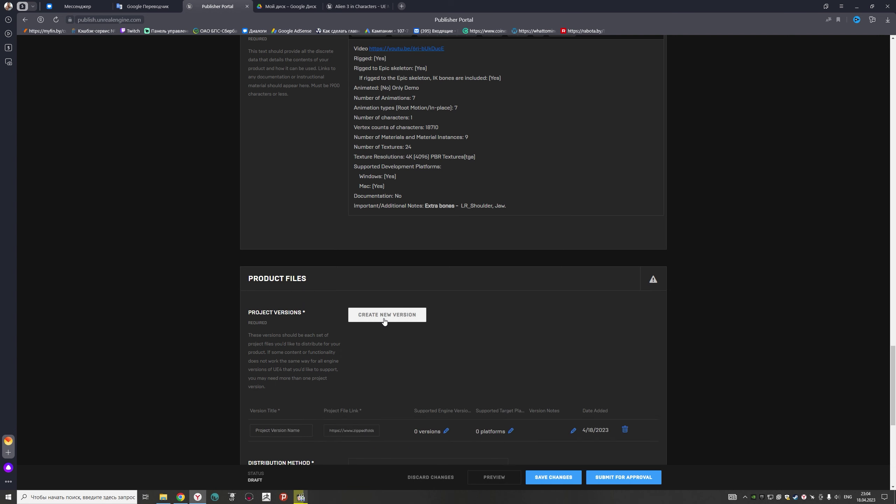
{"action": "scroll", "coordinate": [453, 329], "scroll_direction": "down", "scroll_amount": 4}
{"action": "left_click", "coordinate": [291, 291]}
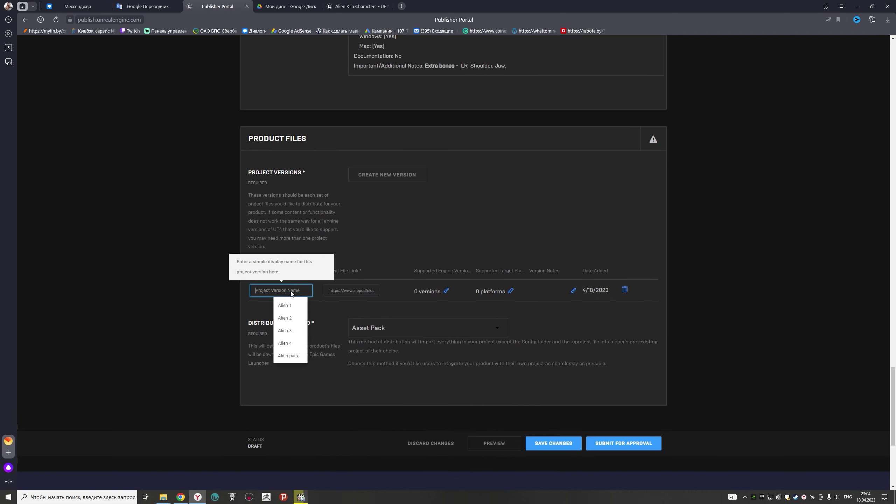
{"action": "left_click", "coordinate": [288, 305]}
Step: Paste the project's Google Drive share link as the Project File Link
{"action": "left_click", "coordinate": [351, 291]}
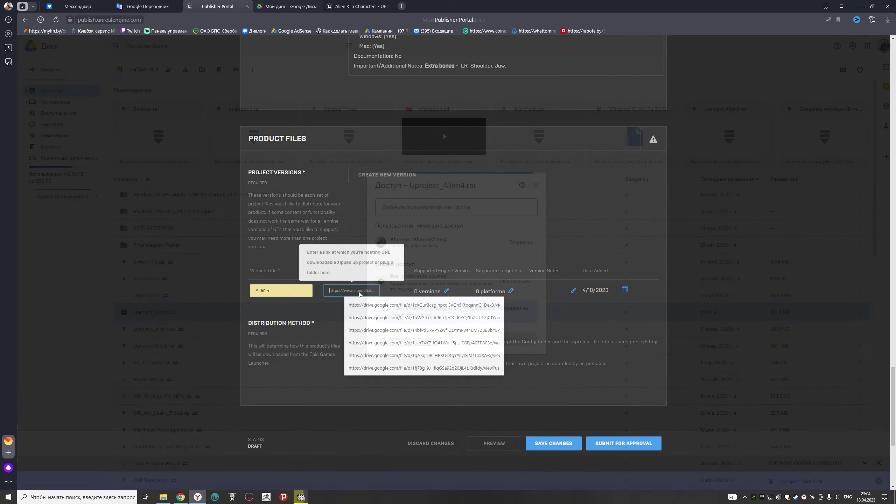
{"action": "left_click", "coordinate": [289, 6]}
{"action": "left_click", "coordinate": [388, 338]}
{"action": "key", "text": "ctrl+shift+Tab"}
{"action": "key", "text": "ctrl+v"}
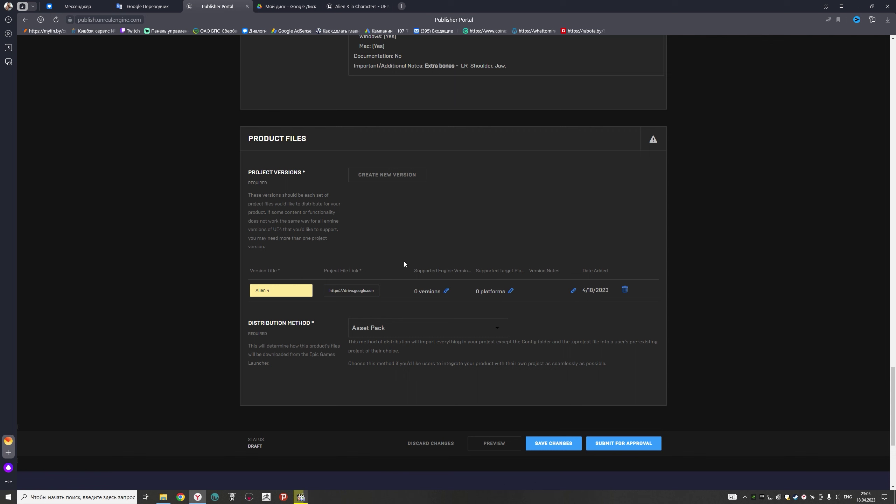
{"action": "left_click", "coordinate": [447, 291]}
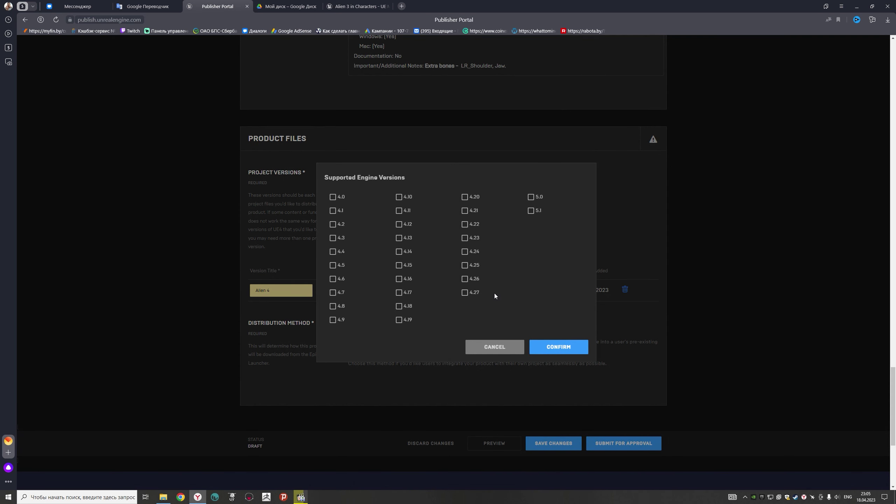
Step: Add engine versions 4.27, 5.0 and 5.1, for four supported versions
{"action": "left_click", "coordinate": [465, 292]}
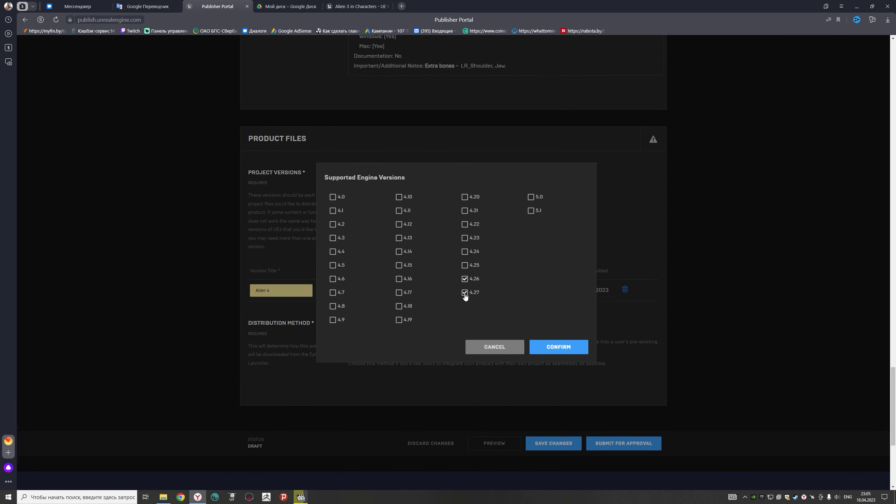
{"action": "left_click", "coordinate": [531, 198]}
{"action": "left_click", "coordinate": [531, 211]}
{"action": "left_click", "coordinate": [556, 347]}
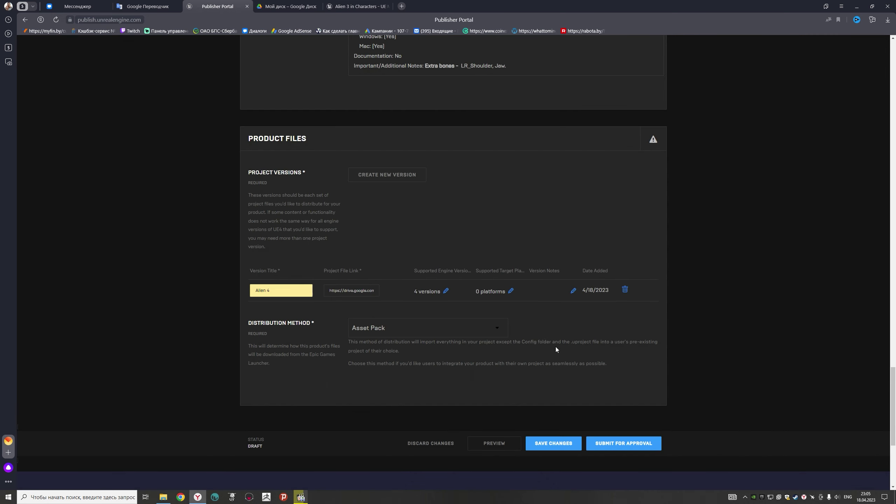
Step: Select Windows 32-bit, Windows 64-bit and MacOS platforms and keep Asset Pack distribution
{"action": "left_click", "coordinate": [511, 291]}
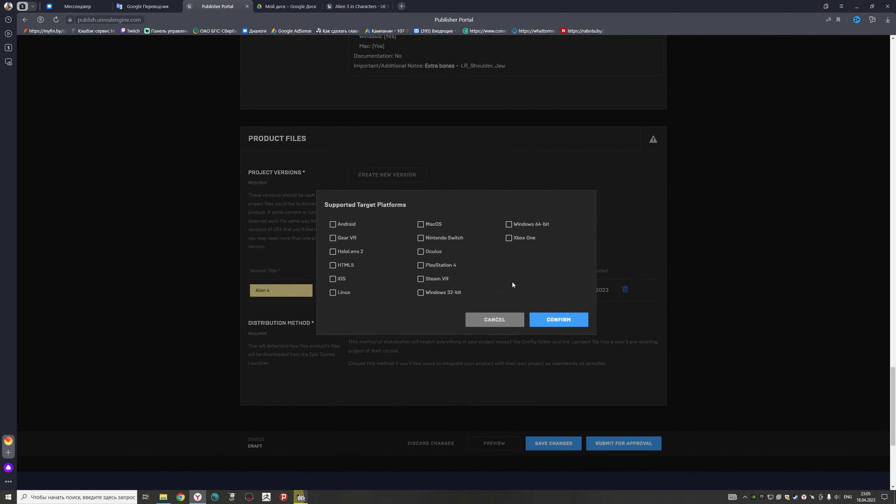
{"action": "left_click", "coordinate": [420, 293]}
{"action": "left_click", "coordinate": [421, 224]}
{"action": "left_click", "coordinate": [509, 225]}
{"action": "left_click", "coordinate": [557, 318]}
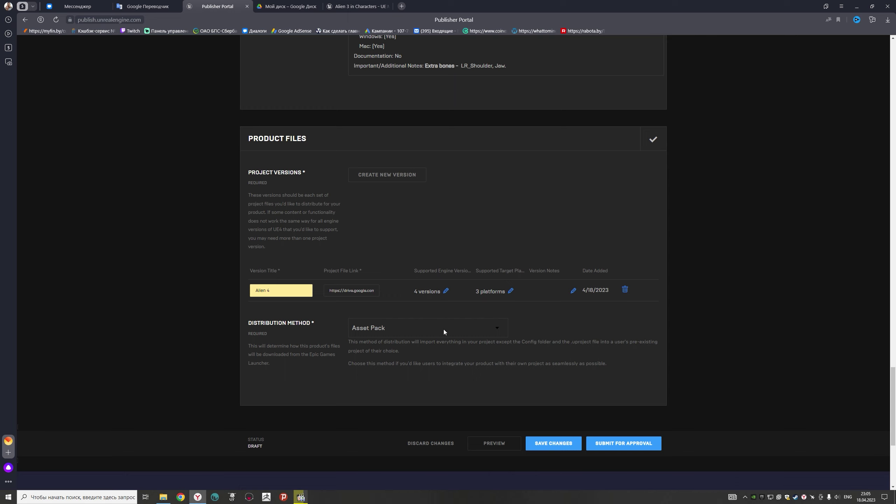
{"action": "left_click", "coordinate": [499, 328]}
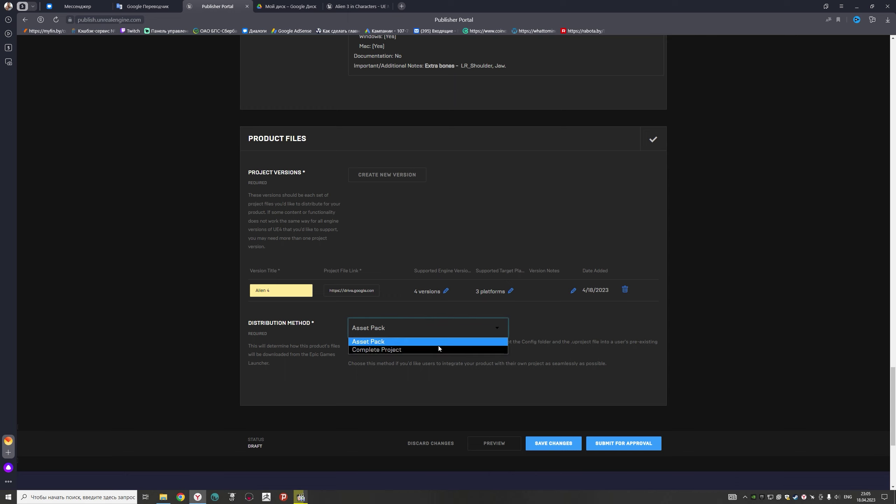
{"action": "left_click", "coordinate": [499, 330]}
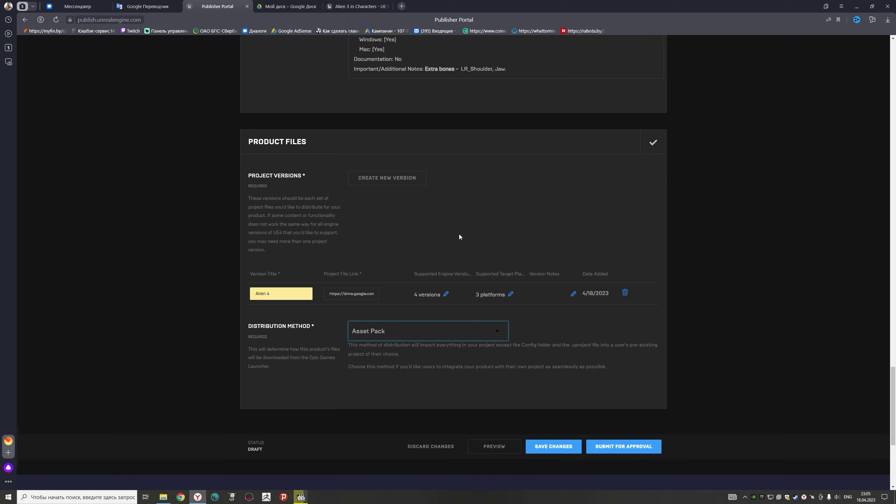
Step: Scroll up and down through the saved Alien 4 product page preview
{"action": "scroll", "coordinate": [459, 235], "scroll_direction": "up", "scroll_amount": 3}
{"action": "scroll", "coordinate": [458, 277], "scroll_direction": "up", "scroll_amount": 5}
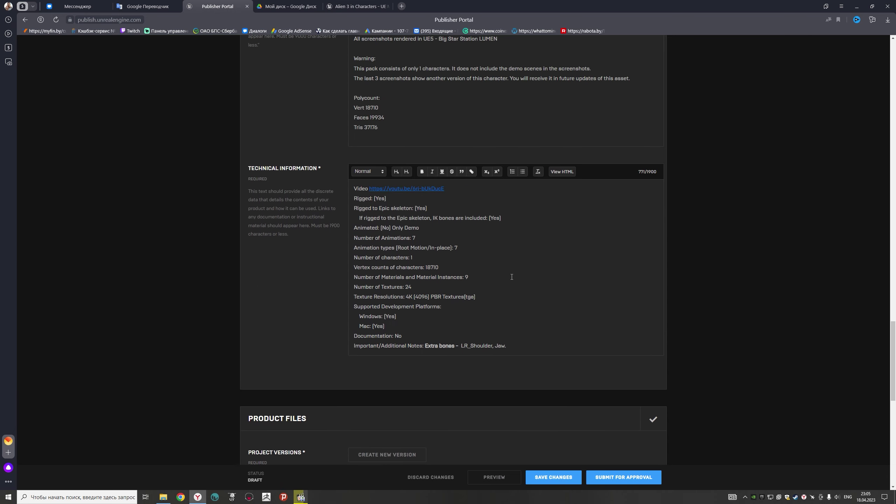
{"action": "scroll", "coordinate": [512, 277], "scroll_direction": "up", "scroll_amount": 9}
{"action": "scroll", "coordinate": [511, 277], "scroll_direction": "up", "scroll_amount": 2}
{"action": "scroll", "coordinate": [511, 277], "scroll_direction": "up", "scroll_amount": 5}
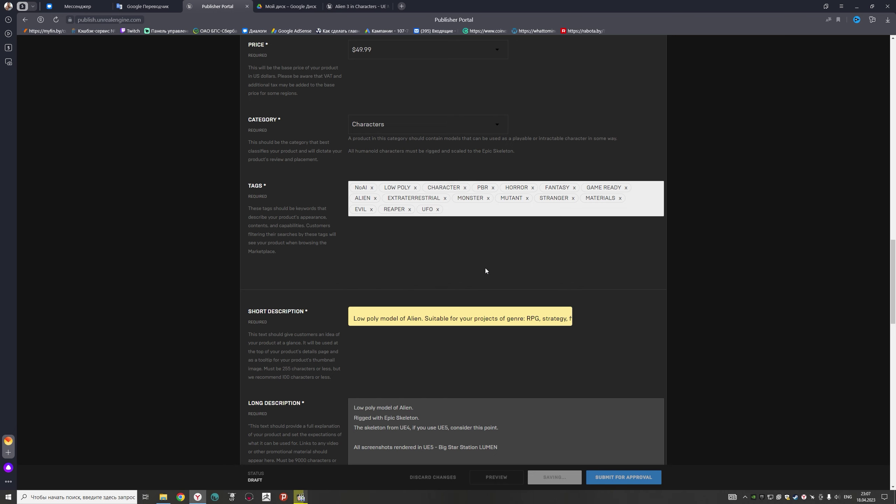
{"action": "scroll", "coordinate": [264, 314], "scroll_direction": "down", "scroll_amount": 4}
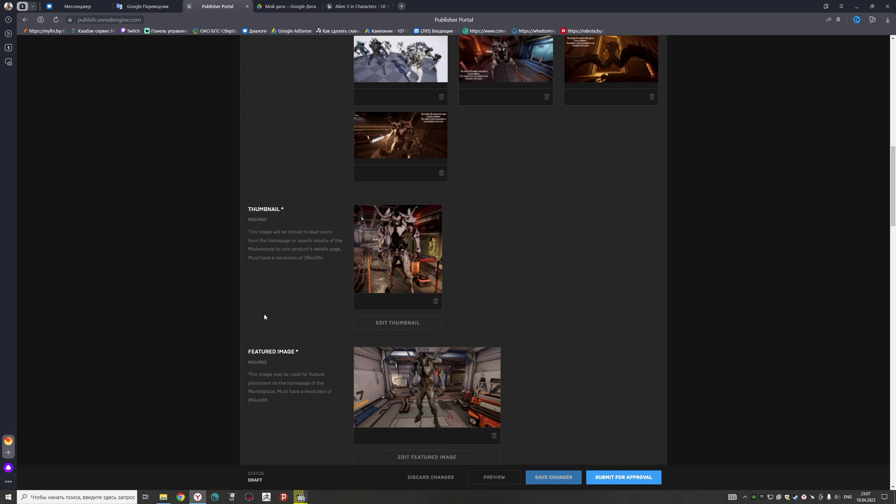
{"action": "scroll", "coordinate": [264, 314], "scroll_direction": "down", "scroll_amount": 5}
{"action": "scroll", "coordinate": [264, 313], "scroll_direction": "down", "scroll_amount": 6}
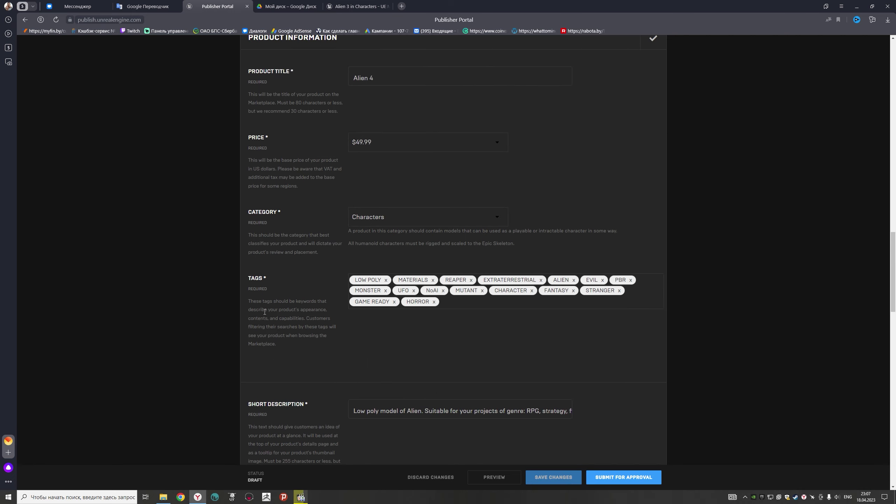
{"action": "scroll", "coordinate": [264, 312], "scroll_direction": "down", "scroll_amount": 5}
{"action": "scroll", "coordinate": [265, 312], "scroll_direction": "down", "scroll_amount": 2}
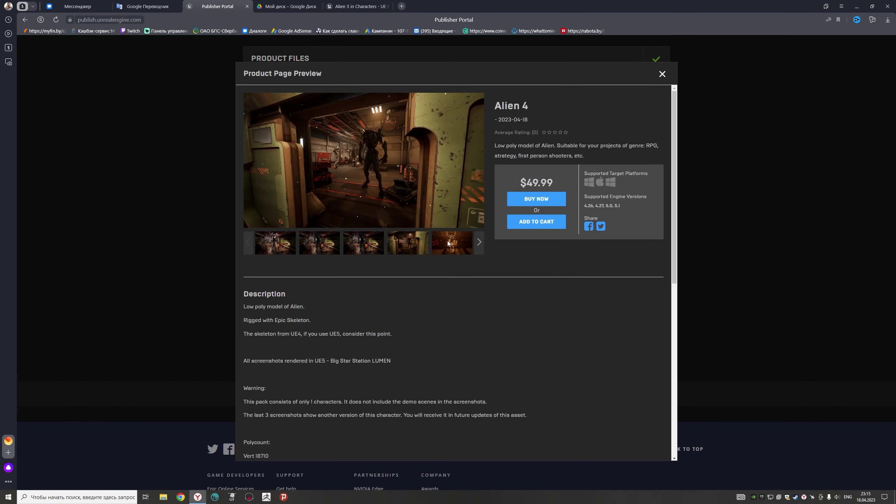
Step: Step through every screenshot in the preview gallery, then close the preview
{"action": "left_click", "coordinate": [480, 242]}
{"action": "left_click", "coordinate": [353, 243]}
{"action": "left_click", "coordinate": [479, 243]}
{"action": "left_click", "coordinate": [479, 243]}
{"action": "left_click", "coordinate": [479, 243]}
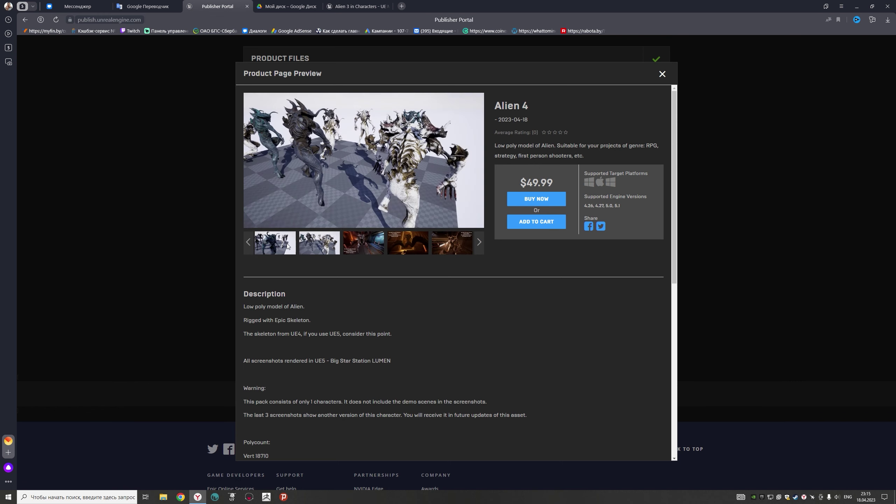
{"action": "left_click", "coordinate": [479, 243]}
{"action": "left_click", "coordinate": [478, 244]}
{"action": "left_click", "coordinate": [282, 246]}
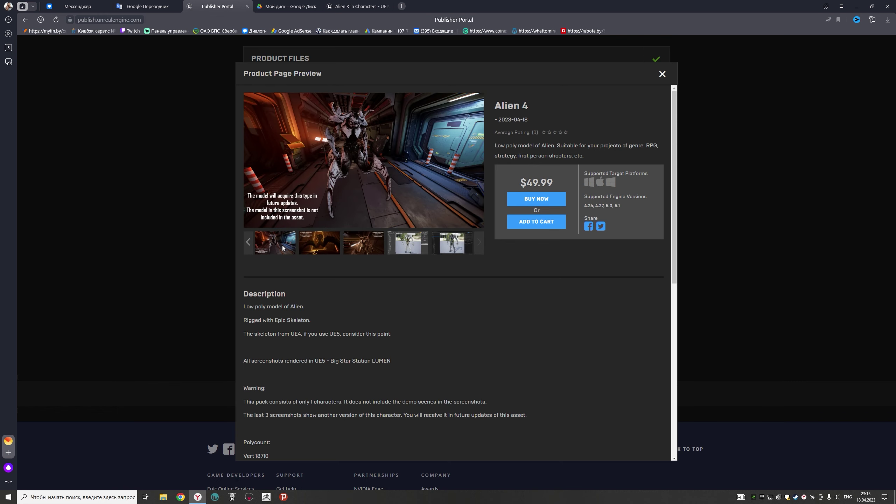
{"action": "left_click", "coordinate": [663, 74]}
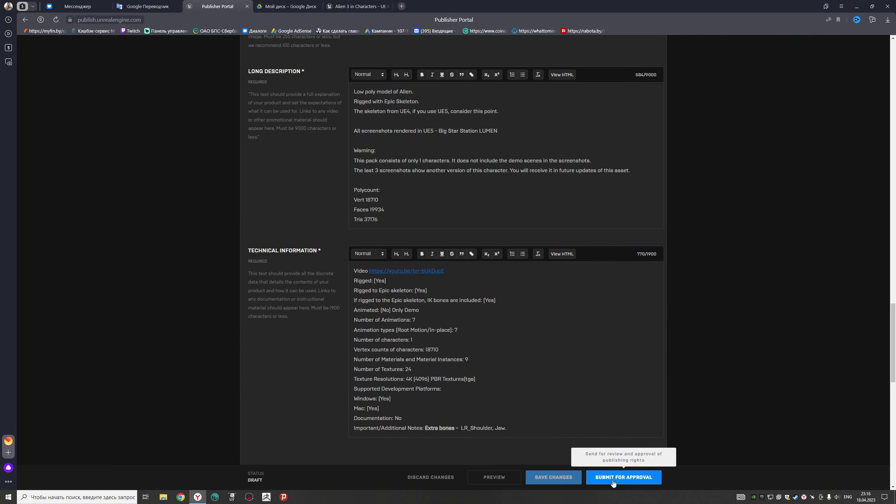
Step: Submit Alien 4 for approval and confirm with Continue
{"action": "left_click", "coordinate": [611, 474]}
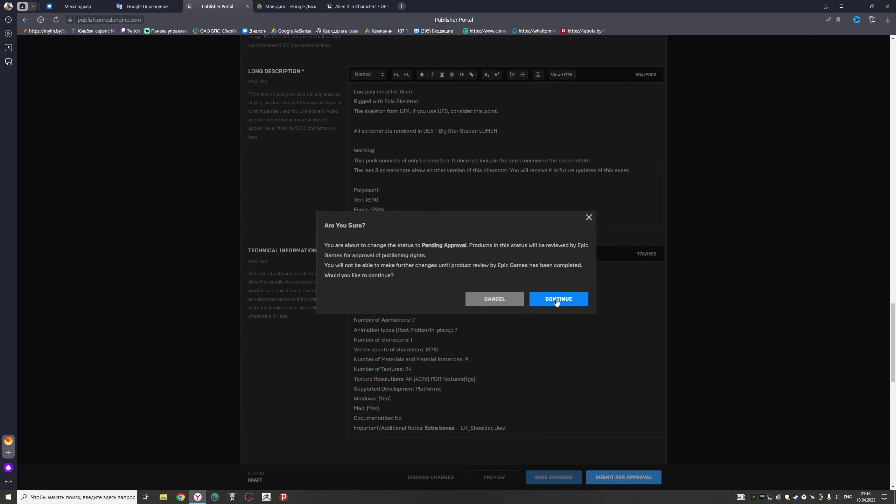
{"action": "left_click", "coordinate": [556, 300]}
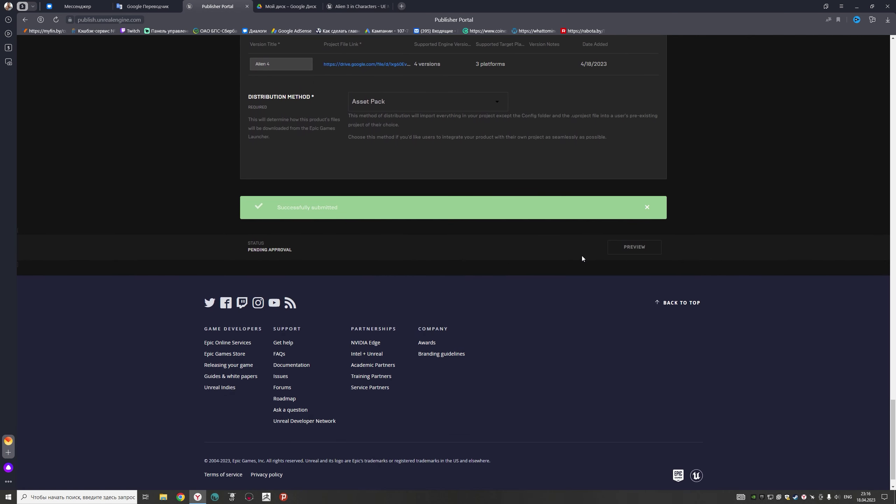
{"action": "left_click_drag", "start_coordinate": [295, 253], "coordinate": [279, 245]}
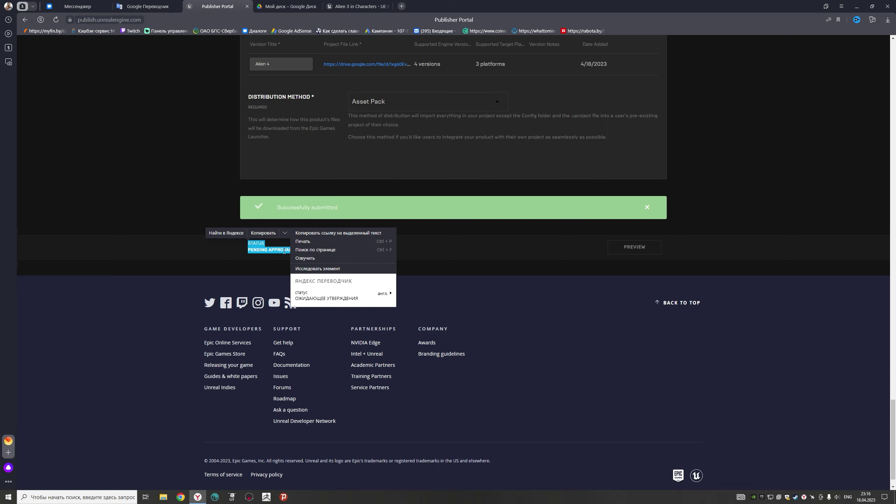
{"action": "left_click", "coordinate": [495, 269]}
{"action": "scroll", "coordinate": [477, 279], "scroll_direction": "up", "scroll_amount": 15}
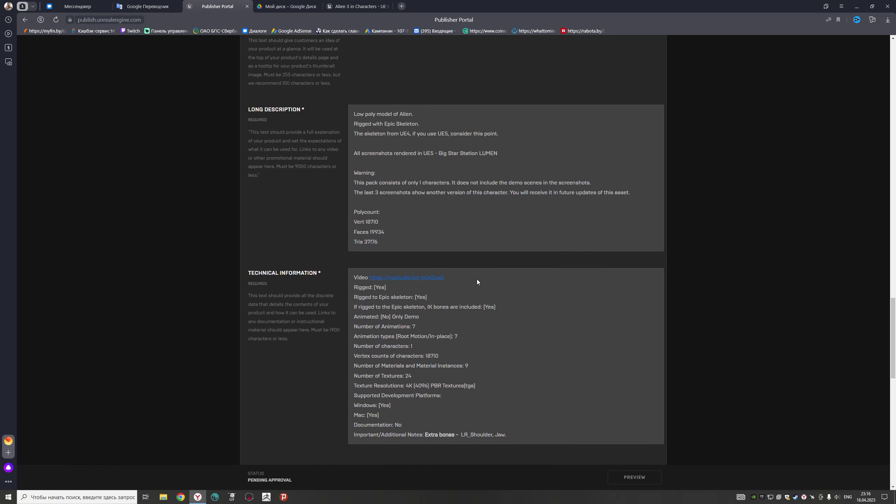
{"action": "left_click_drag", "start_coordinate": [894, 264], "coordinate": [895, 79]}
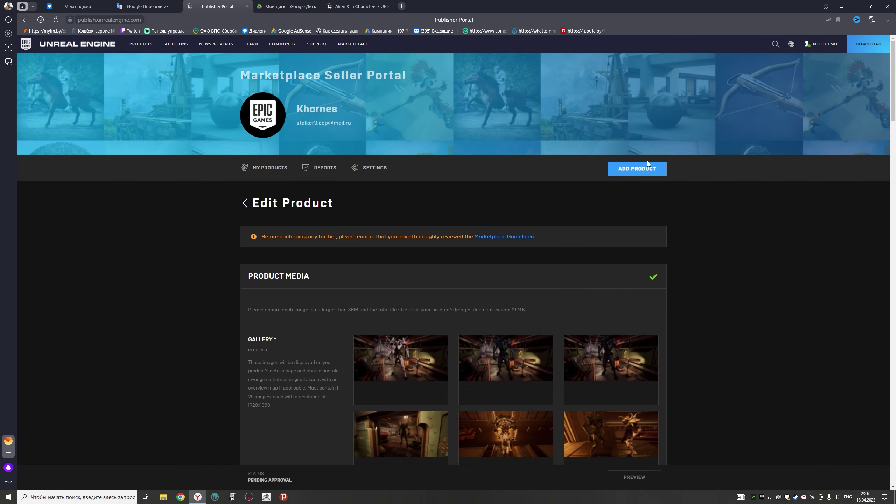
Step: Filter My Products to Pending Approval, showing Alien 4 at $49.99
{"action": "left_click", "coordinate": [264, 168]}
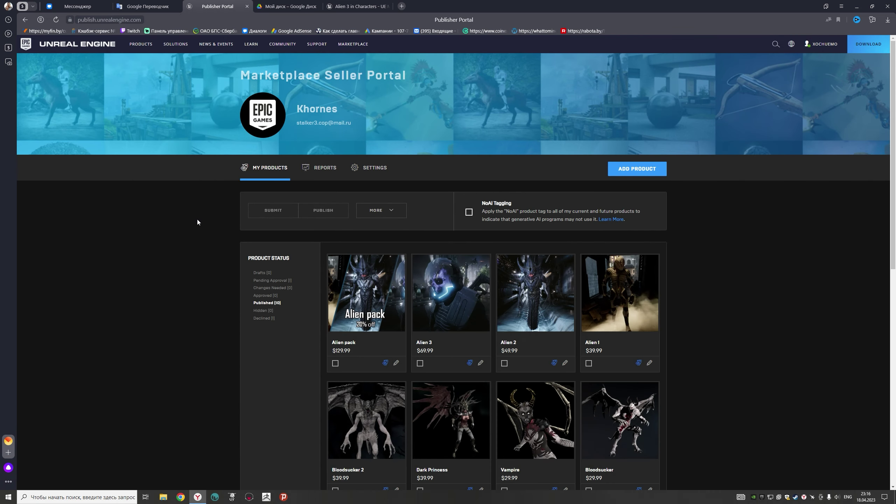
{"action": "scroll", "coordinate": [199, 220], "scroll_direction": "down", "scroll_amount": 4}
{"action": "scroll", "coordinate": [253, 216], "scroll_direction": "up", "scroll_amount": 1}
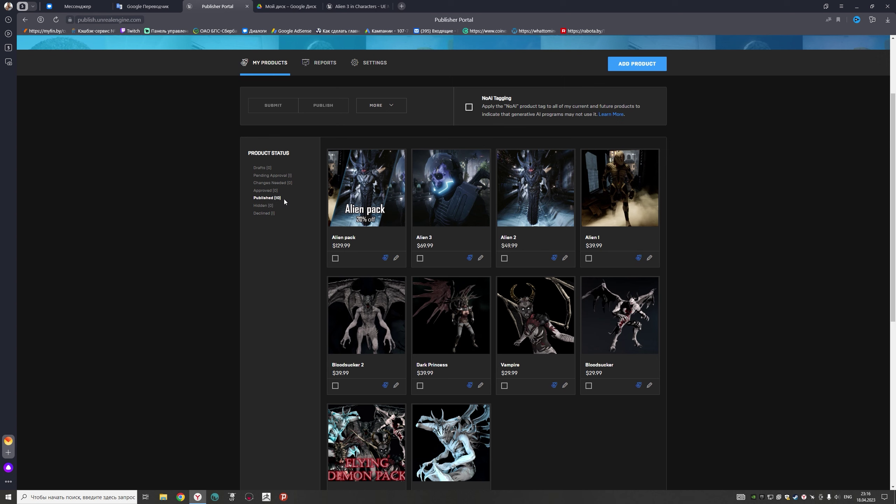
{"action": "left_click", "coordinate": [269, 176]}
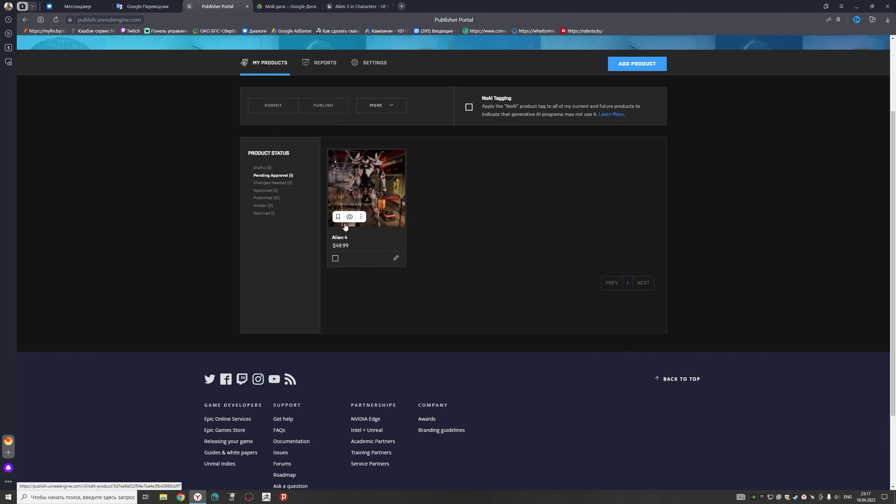
{"action": "key", "text": "ctrl+t"}
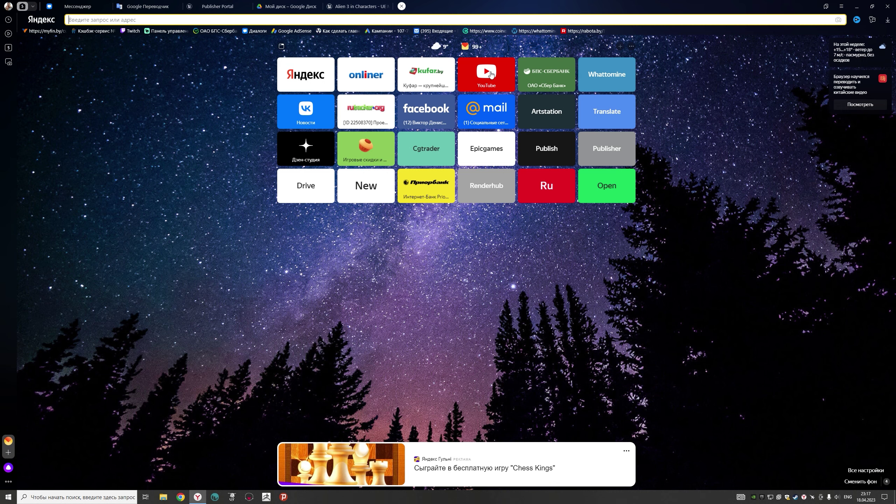
Step: Open the Alien 4 submission confirmation in Yandex Mail and translate it into Russian
{"action": "left_click", "coordinate": [317, 74]}
{"action": "left_click", "coordinate": [838, 60]}
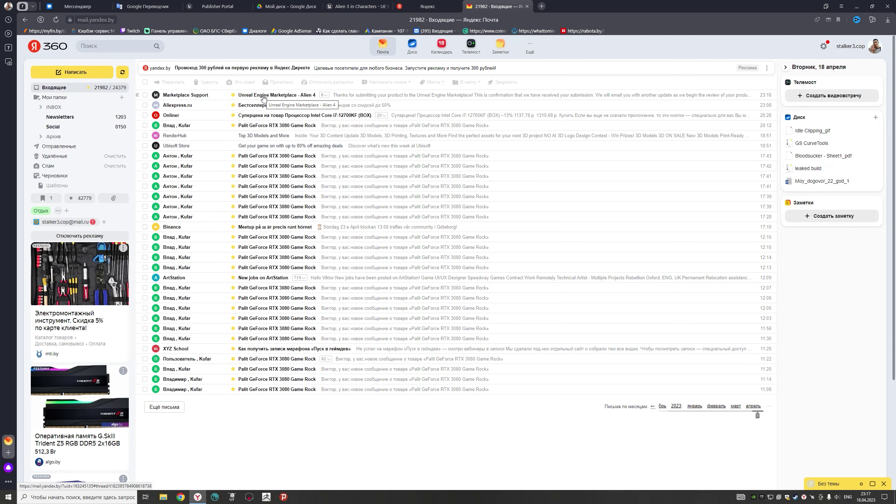
{"action": "left_click", "coordinate": [263, 99]}
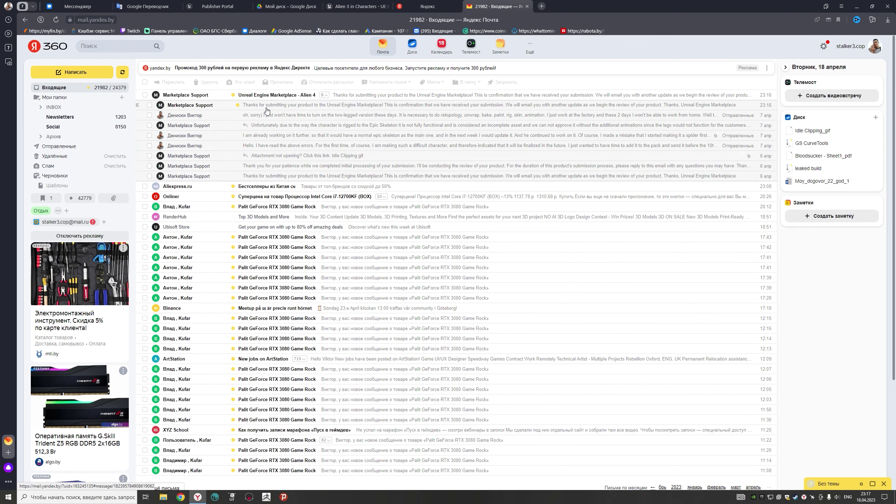
{"action": "left_click", "coordinate": [276, 106]}
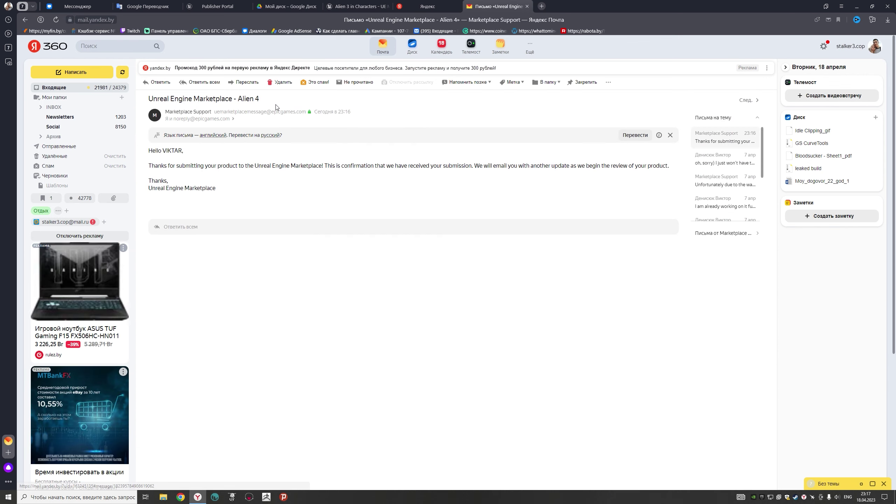
{"action": "left_click", "coordinate": [639, 137]}
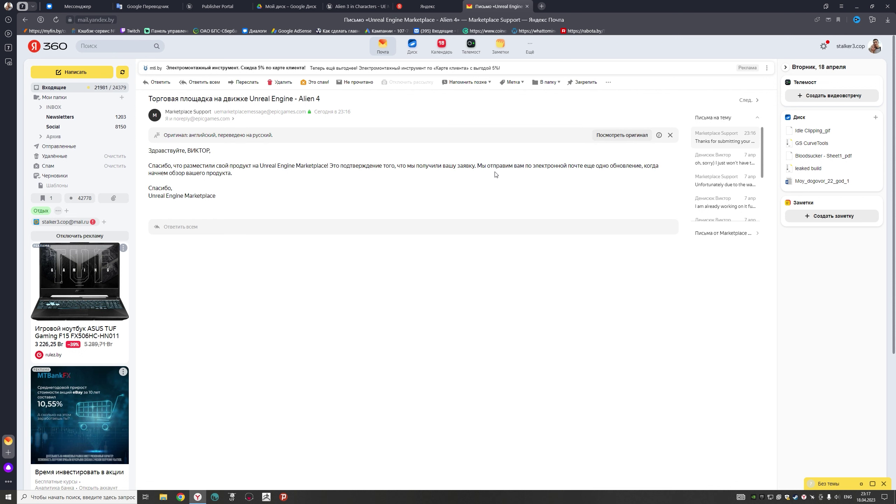
Step: Review the earlier and Changes Needed letters, then open Product Approved - Alien 4
{"action": "left_click", "coordinate": [65, 91]}
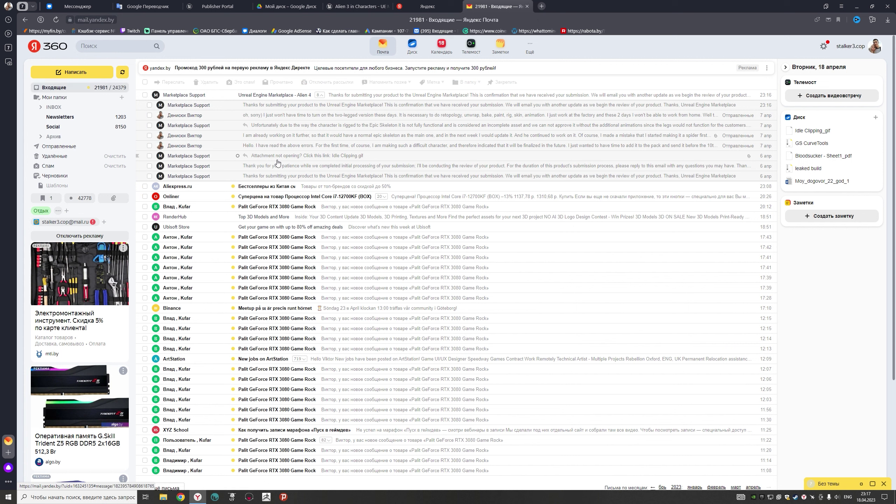
{"action": "left_click", "coordinate": [278, 119]}
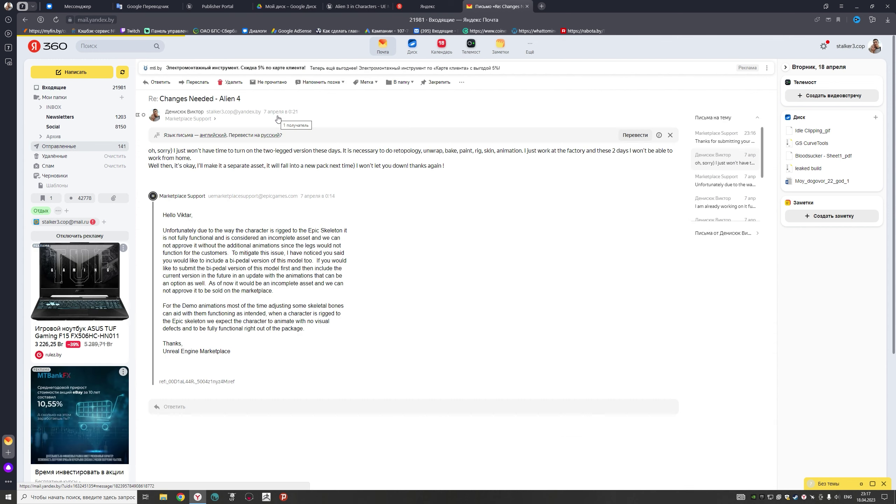
{"action": "left_click", "coordinate": [73, 93]}
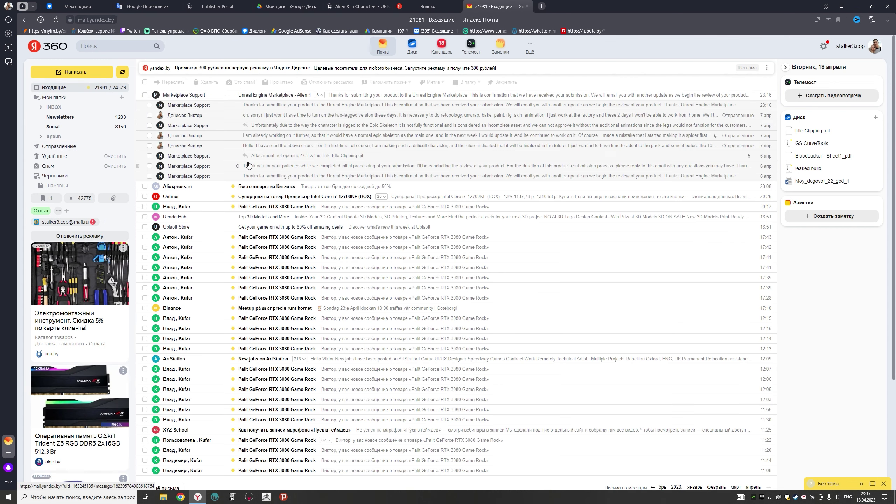
{"action": "left_click", "coordinate": [282, 148]}
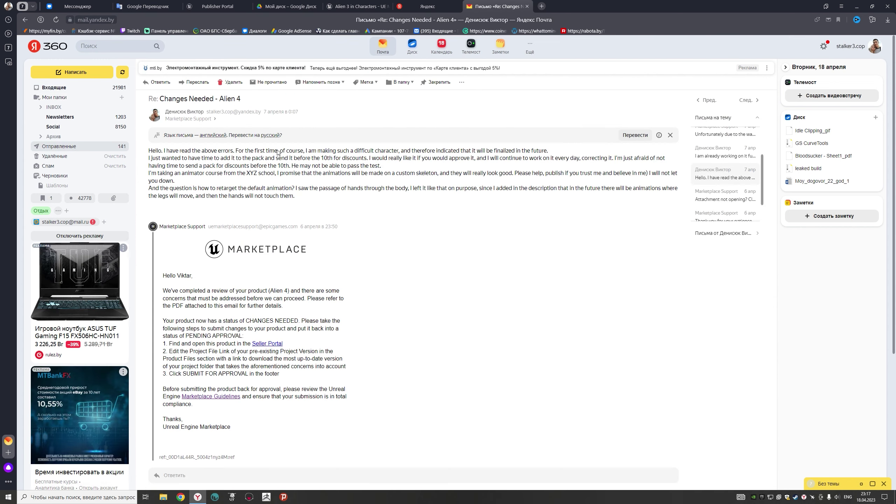
{"action": "scroll", "coordinate": [274, 178], "scroll_direction": "down", "scroll_amount": 1}
{"action": "scroll", "coordinate": [273, 178], "scroll_direction": "up", "scroll_amount": 1}
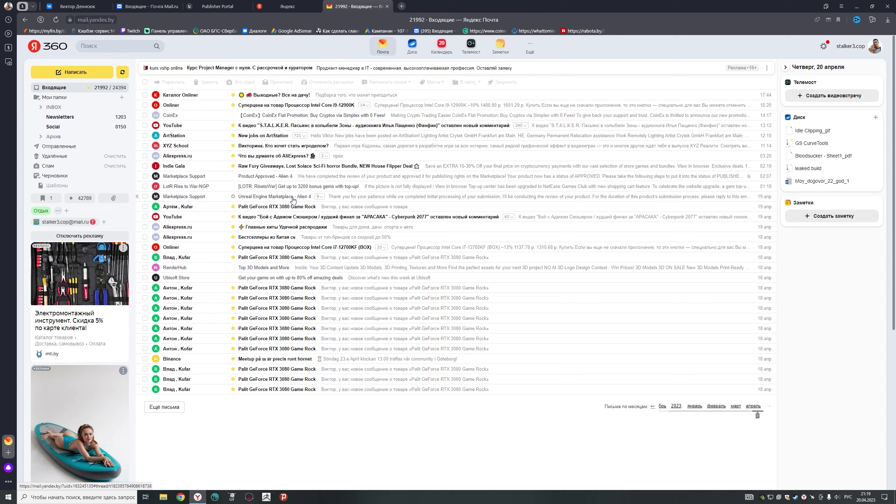
{"action": "left_click", "coordinate": [292, 200]}
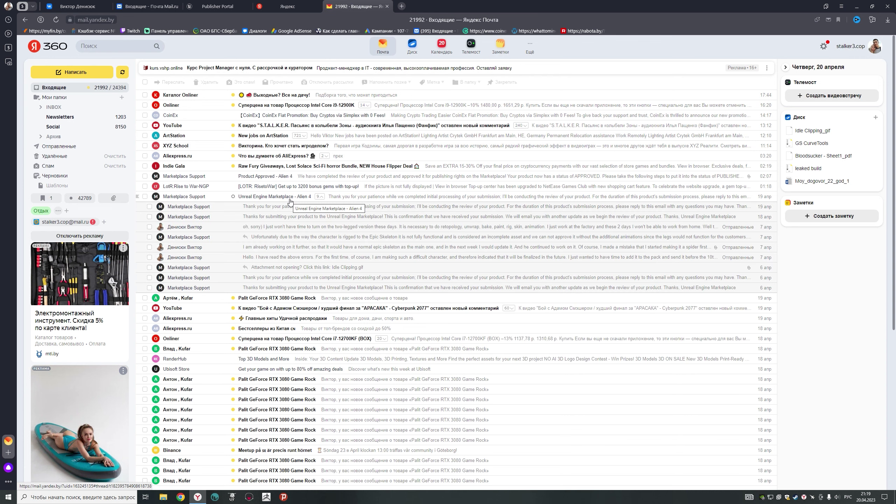
{"action": "left_click", "coordinate": [265, 179]}
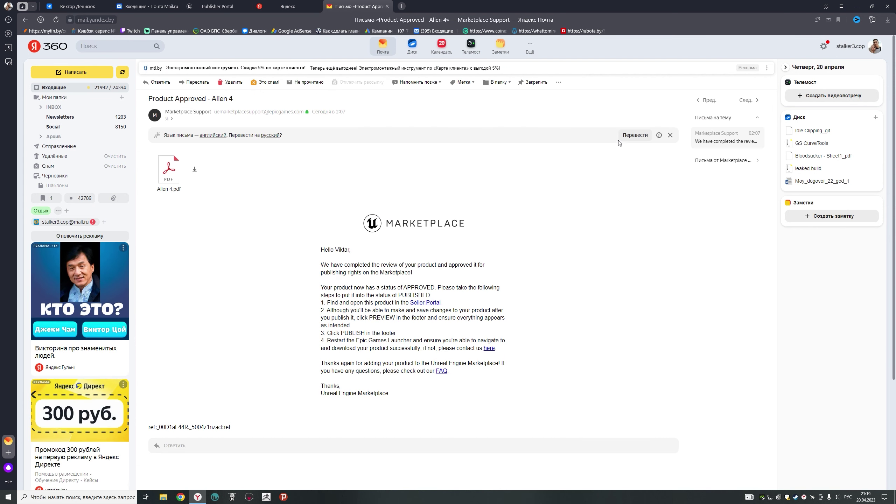
Step: Translate the approval letter and look through the attached Alien 4.pdf review checklist
{"action": "left_click", "coordinate": [632, 136]}
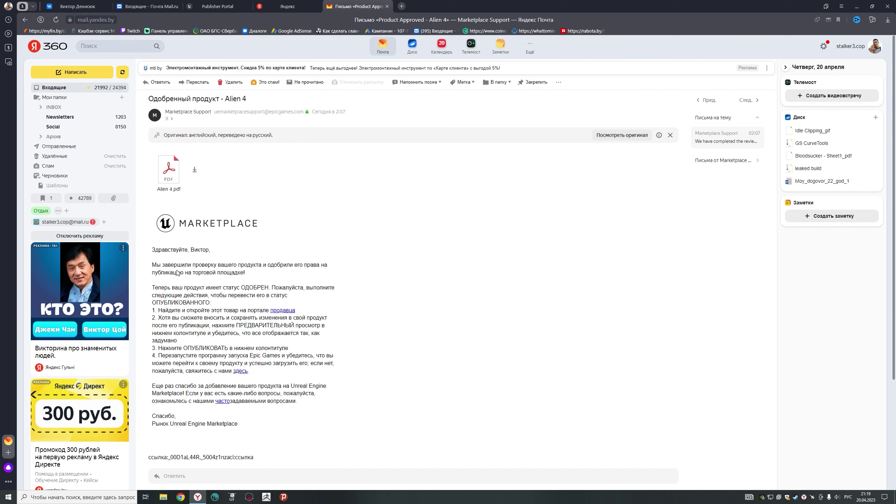
{"action": "left_click_drag", "start_coordinate": [253, 291], "coordinate": [243, 290]}
{"action": "left_click", "coordinate": [319, 256]}
{"action": "left_click", "coordinate": [182, 181]}
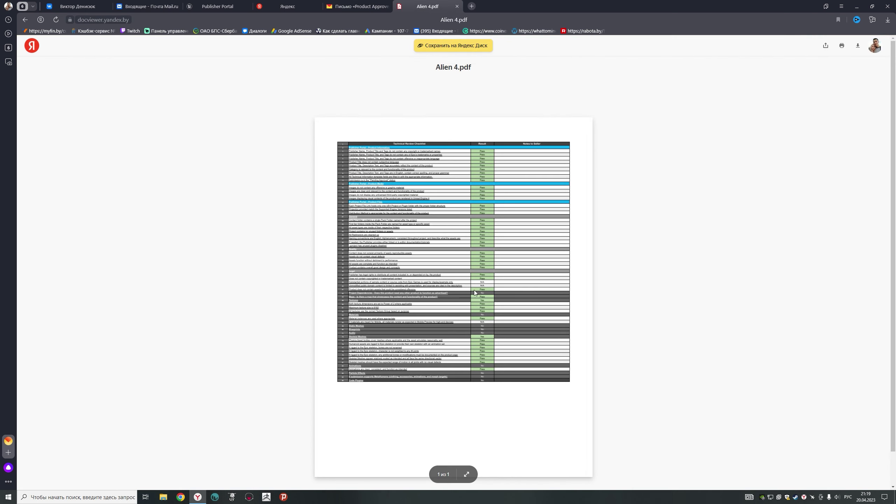
{"action": "scroll", "coordinate": [510, 288], "scroll_direction": "up", "scroll_amount": 4, "text": "ctrl"}
{"action": "scroll", "coordinate": [523, 282], "scroll_direction": "down", "scroll_amount": 4}
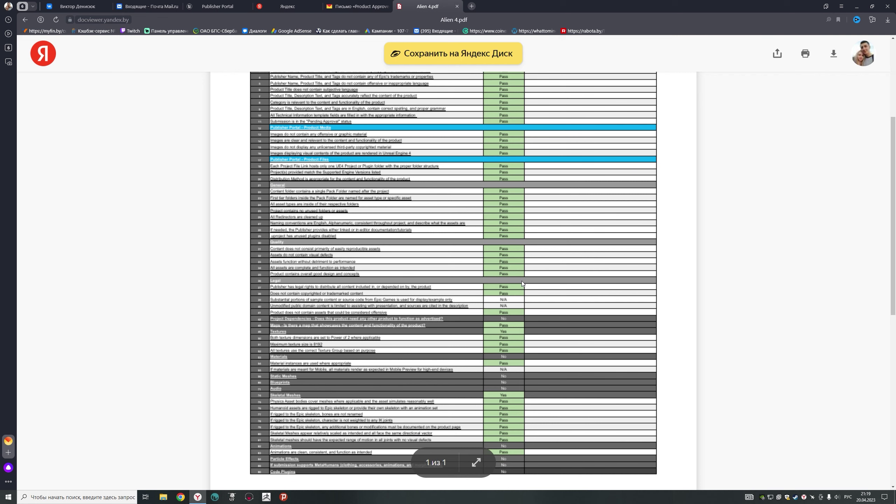
{"action": "scroll", "coordinate": [521, 280], "scroll_direction": "down", "scroll_amount": 2, "text": "ctrl"}
{"action": "scroll", "coordinate": [521, 281], "scroll_direction": "up", "scroll_amount": 2}
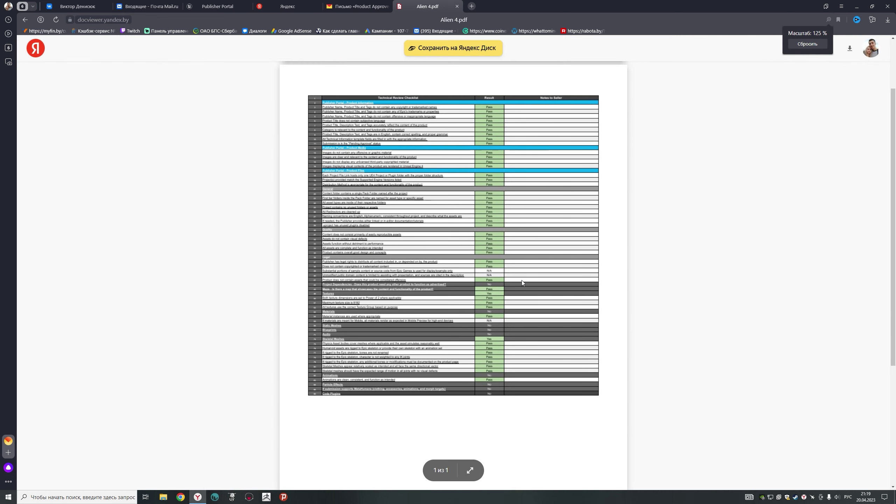
Step: Close the PDF, the approval email tab and the Yandex tab
{"action": "left_click", "coordinate": [458, 7]}
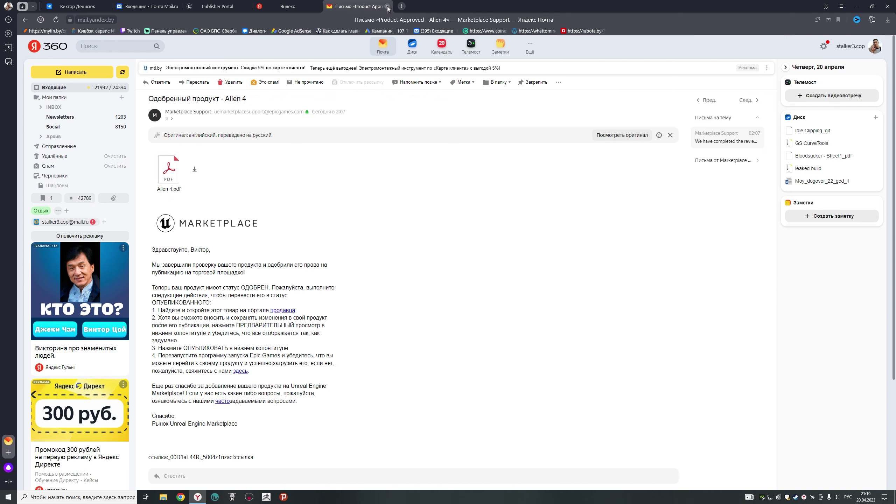
{"action": "left_click", "coordinate": [387, 6]}
{"action": "left_click", "coordinate": [317, 7]}
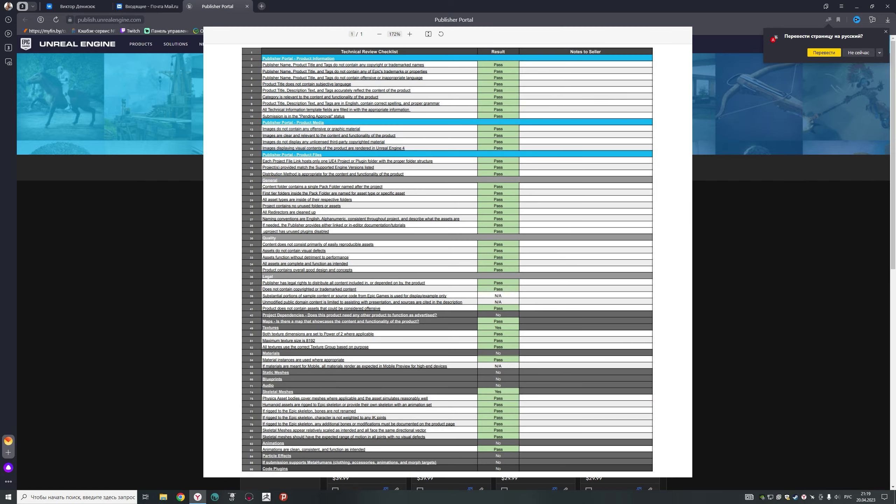
Step: Dismiss the review checklist, filter to Approved products and open Alien 4's edit page
{"action": "key", "text": "Escape"}
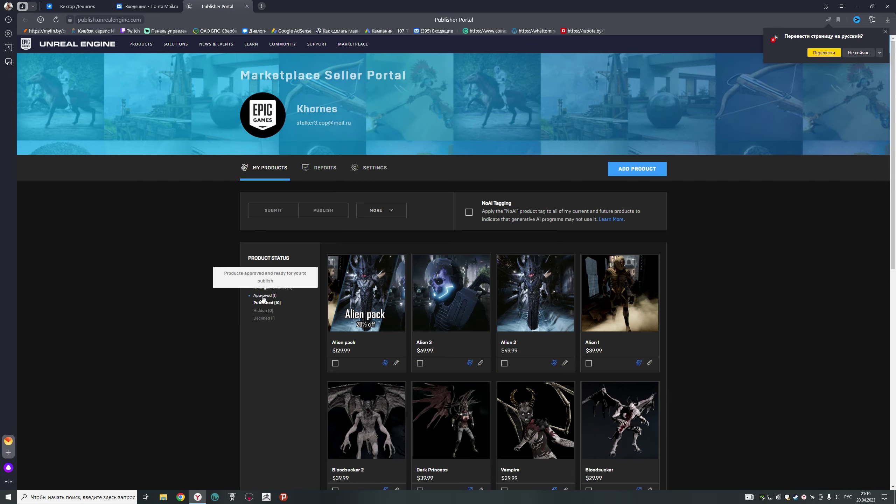
{"action": "left_click", "coordinate": [263, 296]}
{"action": "scroll", "coordinate": [233, 395], "scroll_direction": "down", "scroll_amount": 3}
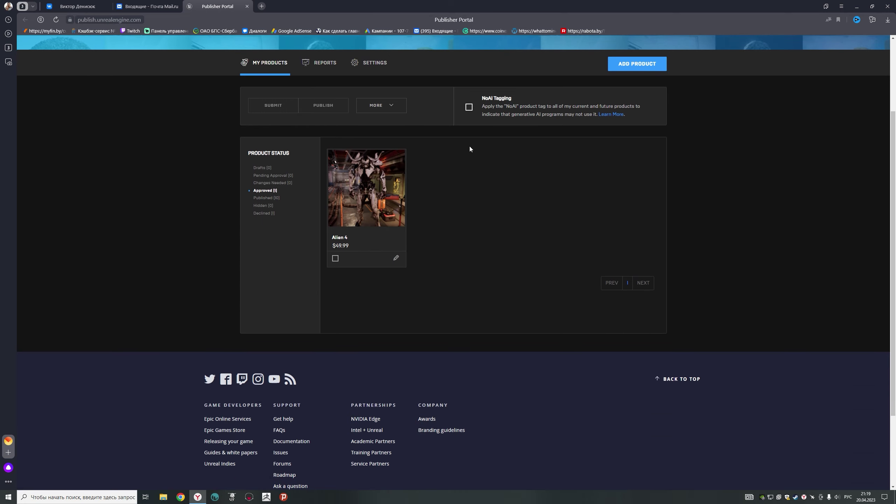
{"action": "left_click", "coordinate": [335, 259]}
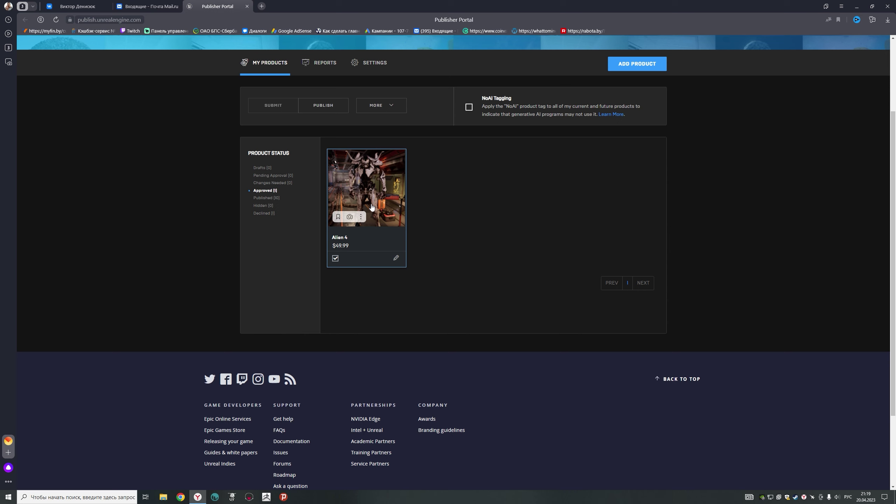
{"action": "left_click", "coordinate": [335, 259]}
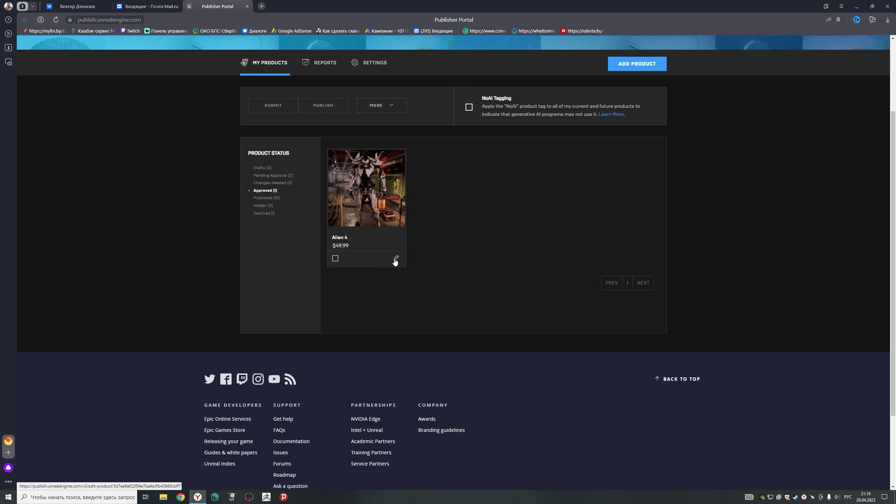
{"action": "left_click", "coordinate": [395, 260]}
Step: Scroll to the bottom of Alien 4's edit page and press PUBLISH
{"action": "scroll", "coordinate": [392, 254], "scroll_direction": "down", "scroll_amount": 5}
{"action": "scroll", "coordinate": [328, 257], "scroll_direction": "down", "scroll_amount": 4}
{"action": "scroll", "coordinate": [313, 262], "scroll_direction": "down", "scroll_amount": 5}
{"action": "scroll", "coordinate": [313, 262], "scroll_direction": "down", "scroll_amount": 2}
{"action": "scroll", "coordinate": [313, 262], "scroll_direction": "down", "scroll_amount": 3}
{"action": "scroll", "coordinate": [313, 262], "scroll_direction": "down", "scroll_amount": 5}
{"action": "scroll", "coordinate": [313, 262], "scroll_direction": "down", "scroll_amount": 5}
{"action": "scroll", "coordinate": [313, 262], "scroll_direction": "down", "scroll_amount": 5}
{"action": "scroll", "coordinate": [313, 262], "scroll_direction": "down", "scroll_amount": 5}
{"action": "scroll", "coordinate": [313, 261], "scroll_direction": "down", "scroll_amount": 4}
{"action": "scroll", "coordinate": [313, 262], "scroll_direction": "down", "scroll_amount": 1}
{"action": "scroll", "coordinate": [312, 262], "scroll_direction": "down", "scroll_amount": 5}
{"action": "scroll", "coordinate": [313, 262], "scroll_direction": "down", "scroll_amount": 3}
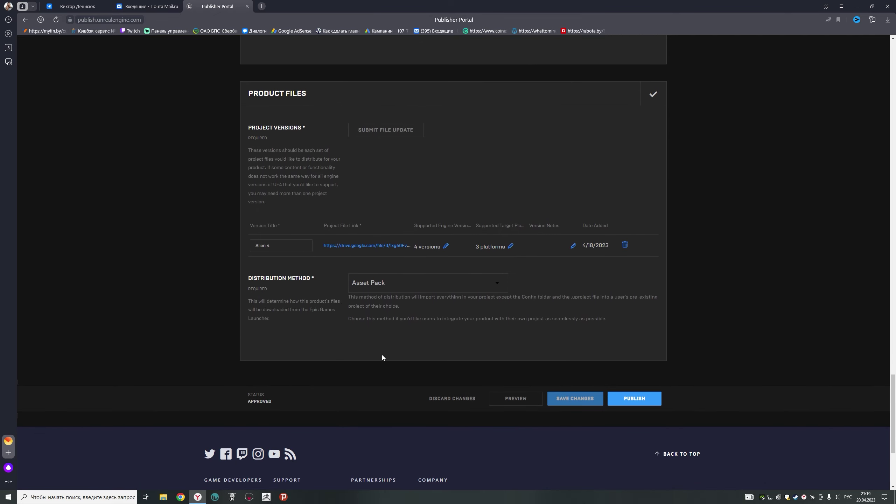
{"action": "left_click", "coordinate": [630, 402]}
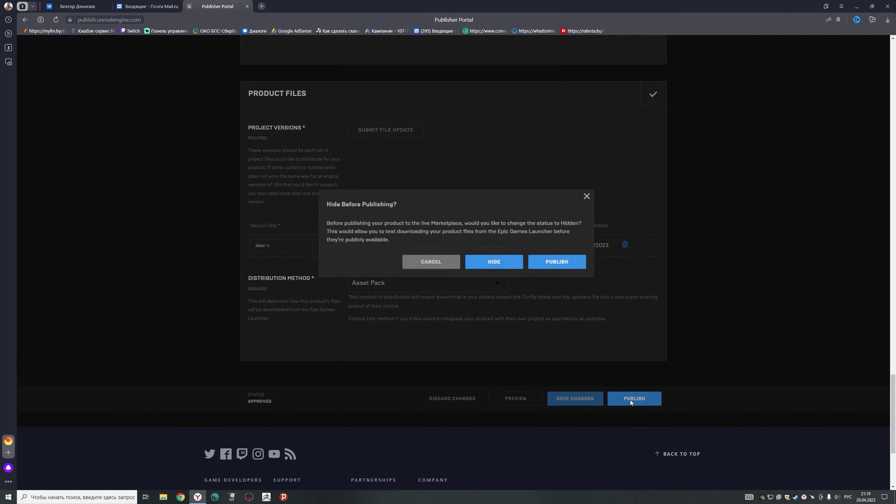
Step: Translate the Hide Before Publishing explanation, then choose to publish without hiding Alien 4
{"action": "left_click_drag", "start_coordinate": [392, 267], "coordinate": [326, 253]}
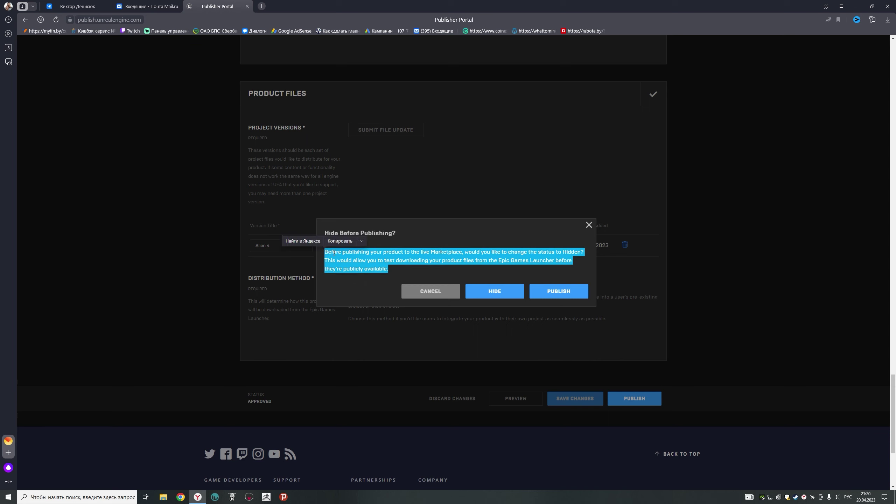
{"action": "left_click", "coordinate": [361, 243]}
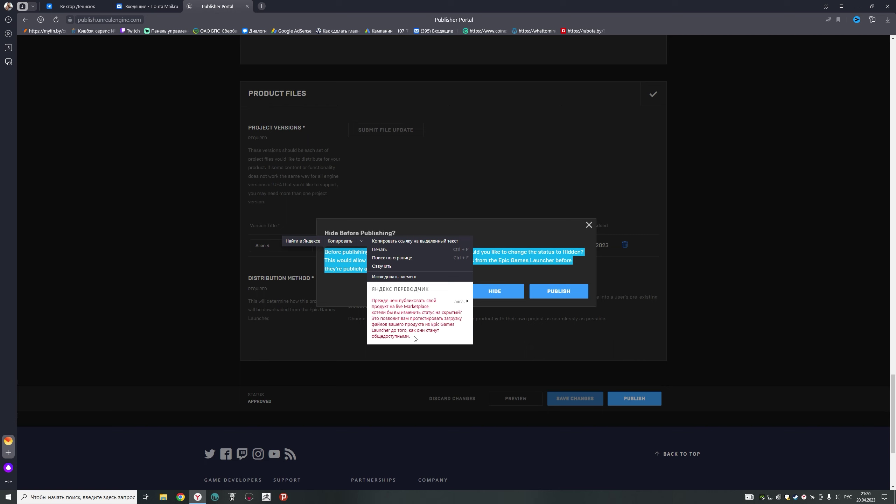
{"action": "left_click", "coordinate": [498, 273]}
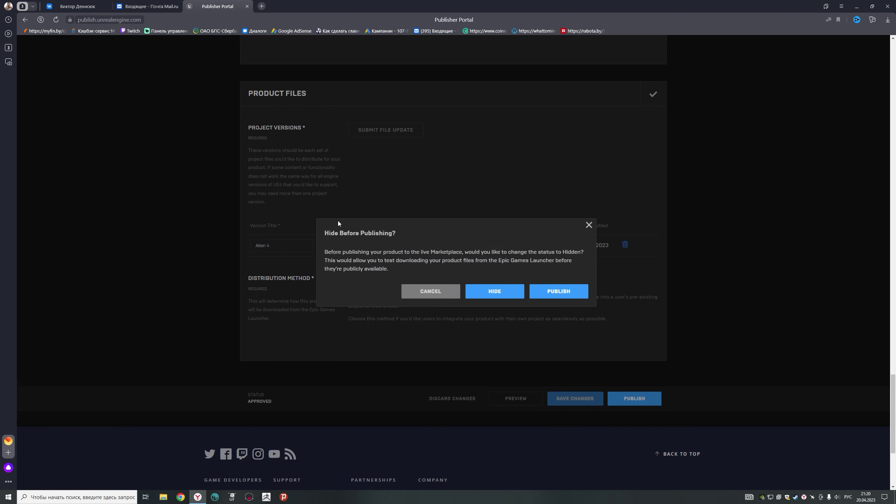
{"action": "left_click", "coordinate": [559, 296]}
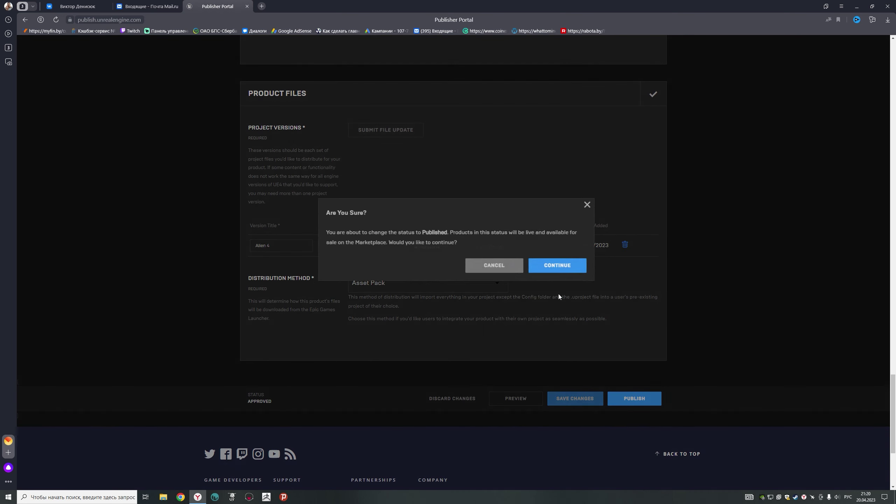
Step: Confirm changing Alien 4's status to Published and open its live Marketplace page
{"action": "left_click_drag", "start_coordinate": [437, 264], "coordinate": [325, 256]}
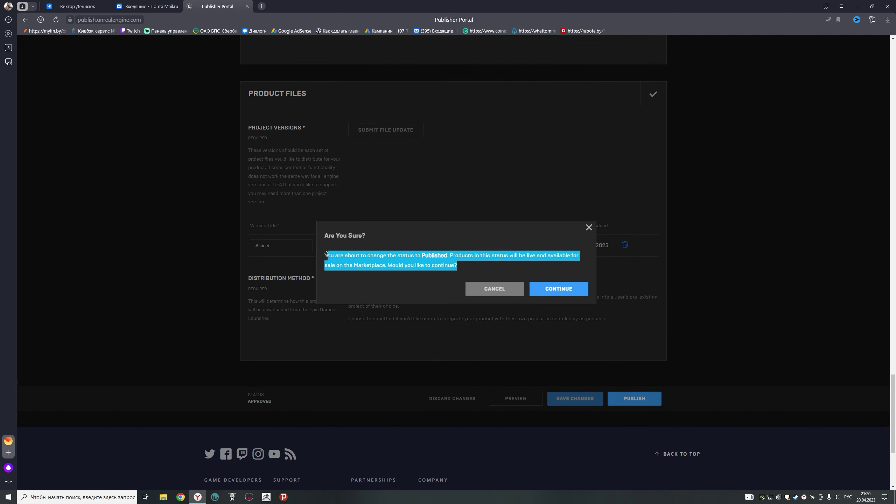
{"action": "left_click", "coordinate": [365, 249]}
{"action": "left_click", "coordinate": [563, 295]}
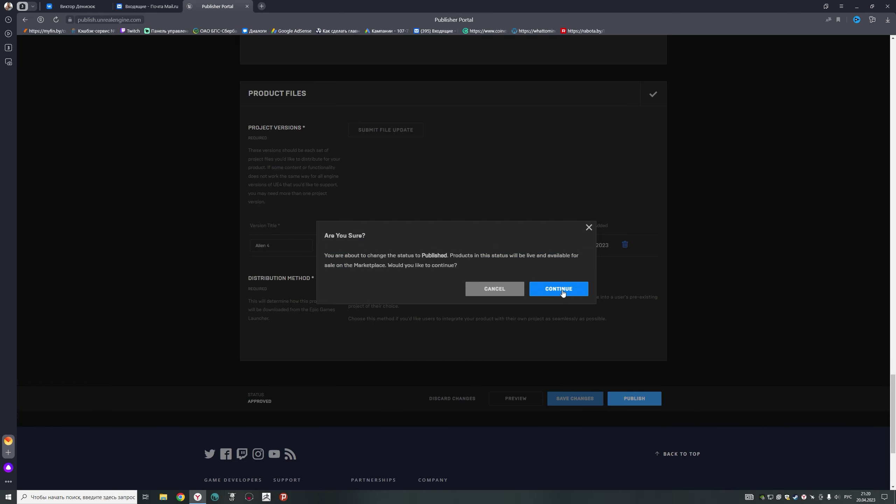
{"action": "left_click", "coordinate": [563, 293]}
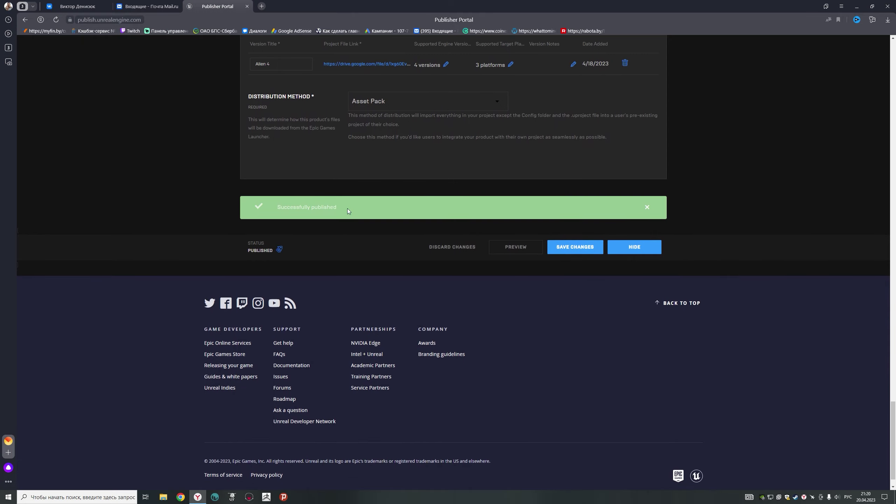
{"action": "left_click", "coordinate": [382, 209]}
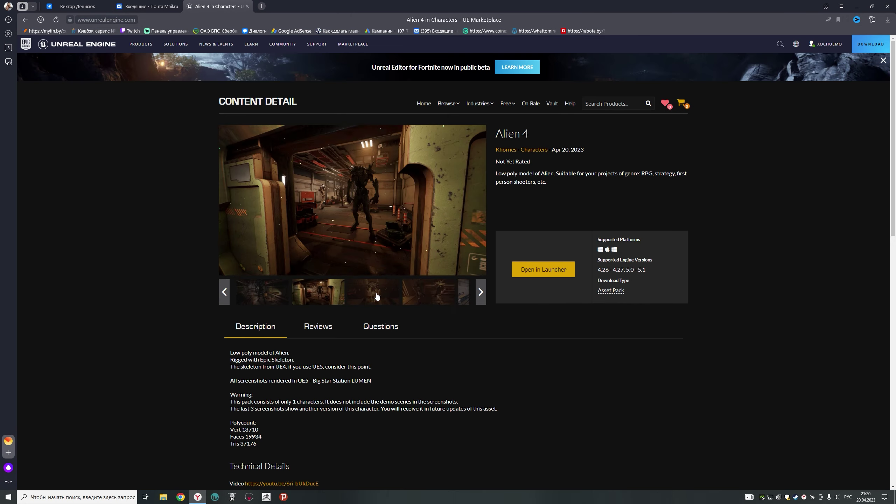
Step: Browse Alien 4's gallery screenshots, then return to the Characters listing
{"action": "left_click", "coordinate": [367, 295]}
{"action": "left_click", "coordinate": [366, 295]}
{"action": "left_click", "coordinate": [367, 295]}
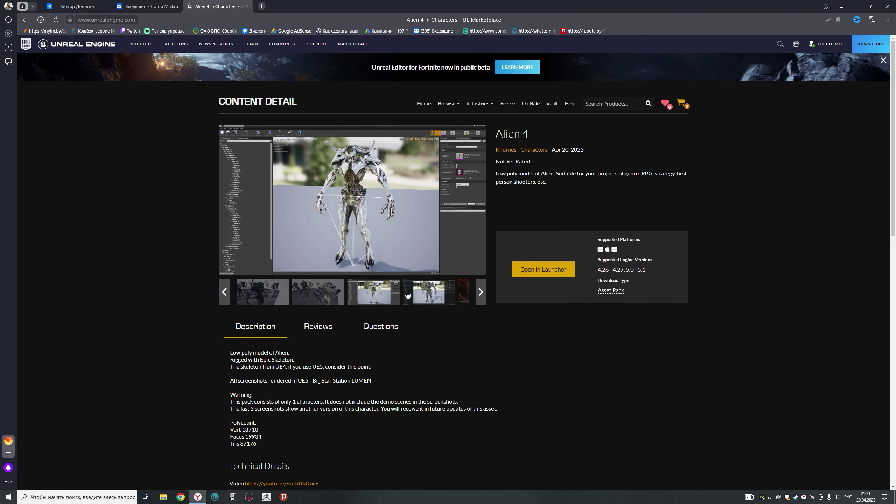
{"action": "left_click", "coordinate": [357, 296]}
{"action": "scroll", "coordinate": [347, 319], "scroll_direction": "down", "scroll_amount": 10}
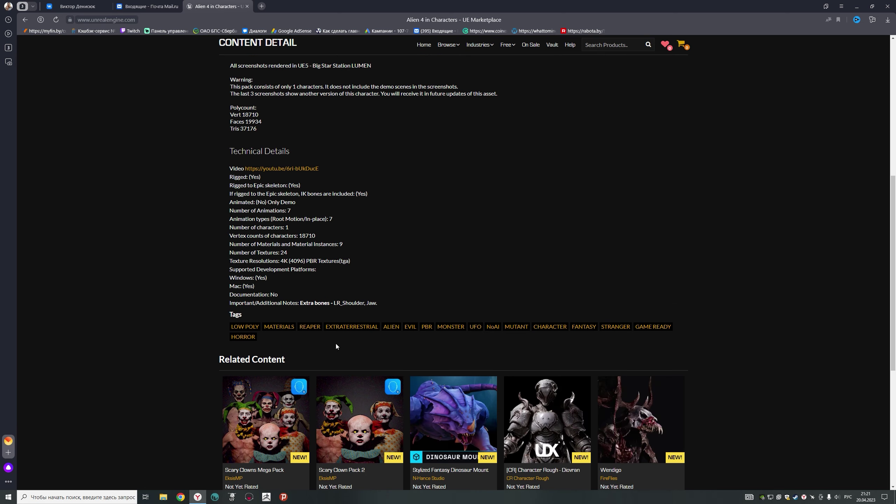
{"action": "key", "text": "alt+Left"}
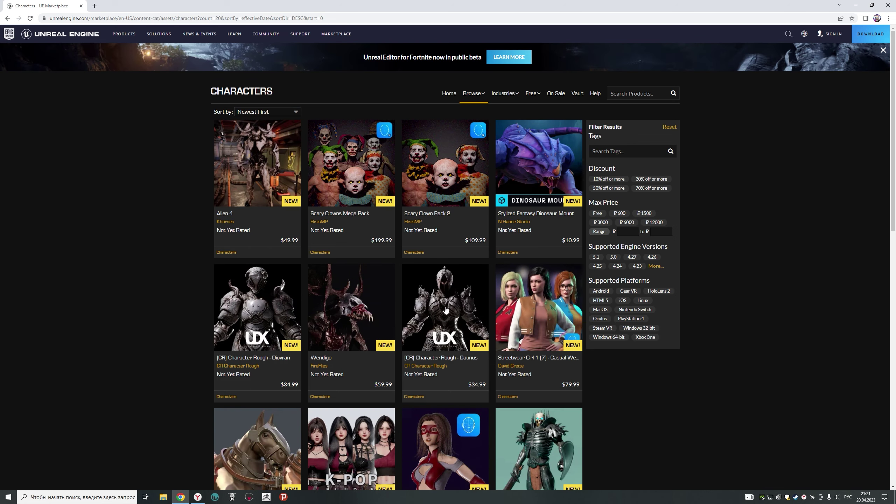
Step: Check Alien 4 in the Characters listing and view the Khornes seller profile
{"action": "scroll", "coordinate": [568, 280], "scroll_direction": "down", "scroll_amount": 4}
{"action": "scroll", "coordinate": [568, 279], "scroll_direction": "down", "scroll_amount": 2}
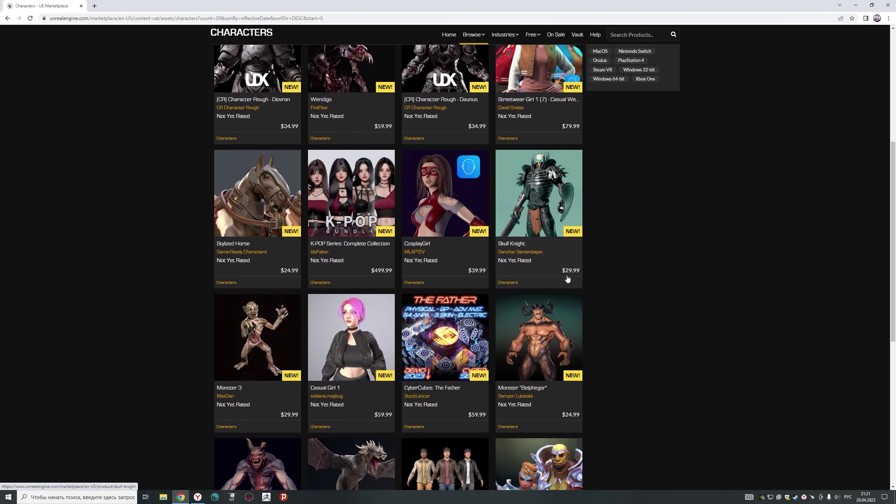
{"action": "scroll", "coordinate": [567, 279], "scroll_direction": "down", "scroll_amount": 2}
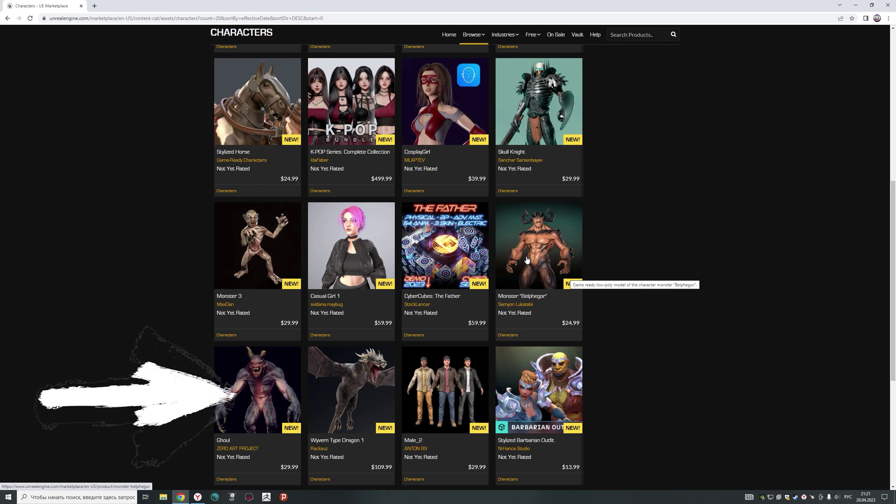
{"action": "scroll", "coordinate": [528, 258], "scroll_direction": "down", "scroll_amount": 1}
{"action": "scroll", "coordinate": [528, 258], "scroll_direction": "down", "scroll_amount": 3}
{"action": "scroll", "coordinate": [526, 258], "scroll_direction": "up", "scroll_amount": 7}
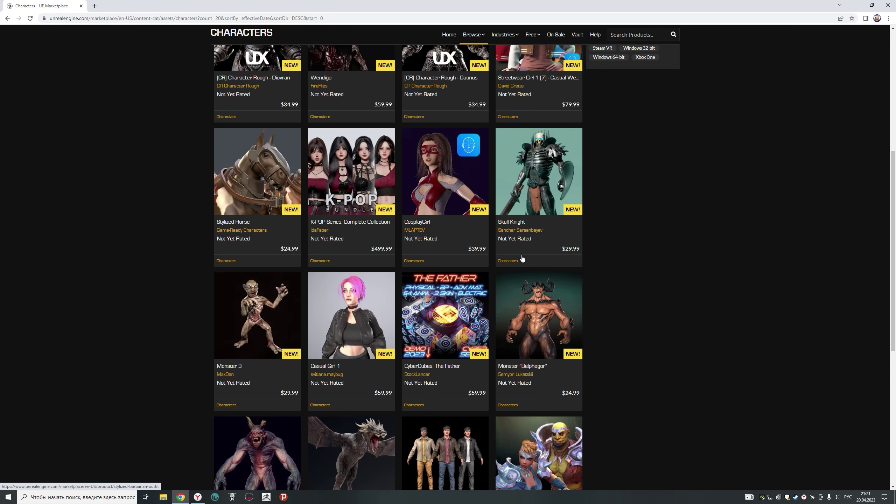
{"action": "scroll", "coordinate": [522, 255], "scroll_direction": "up", "scroll_amount": 7}
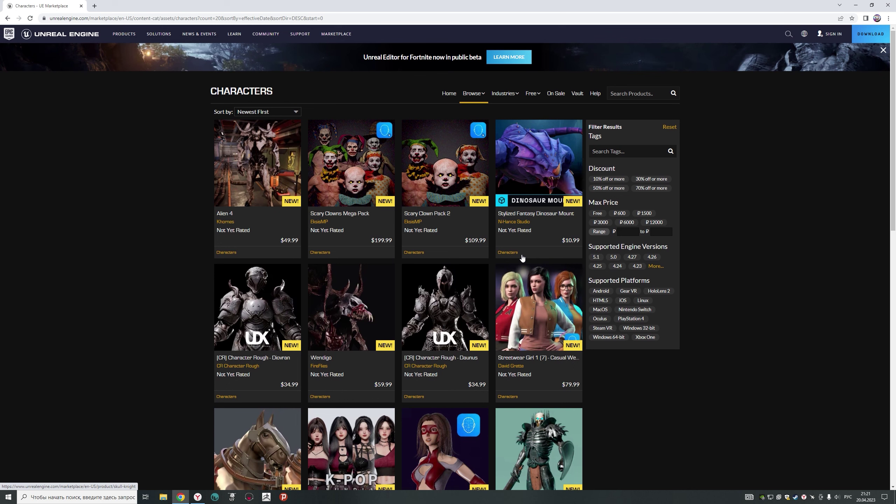
{"action": "left_click", "coordinate": [224, 222]}
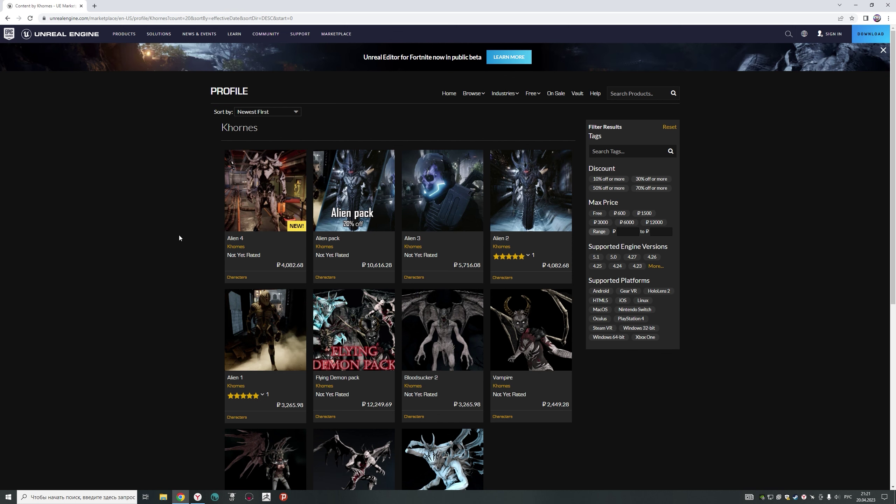
{"action": "scroll", "coordinate": [179, 237], "scroll_direction": "down", "scroll_amount": 3}
{"action": "scroll", "coordinate": [180, 238], "scroll_direction": "up", "scroll_amount": 3}
Step: Close the Characters marketplace tab and the mail tab
{"action": "key", "text": "alt+Tab"}
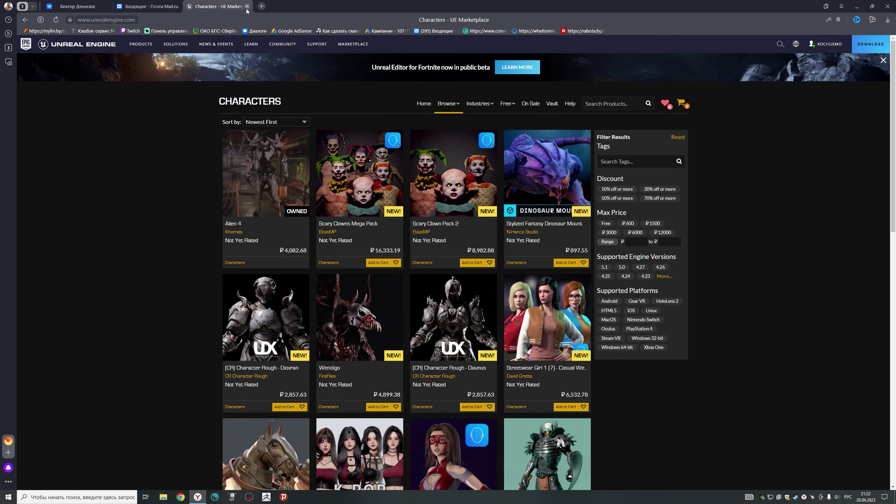
{"action": "left_click", "coordinate": [247, 7]}
{"action": "left_click", "coordinate": [178, 6]}
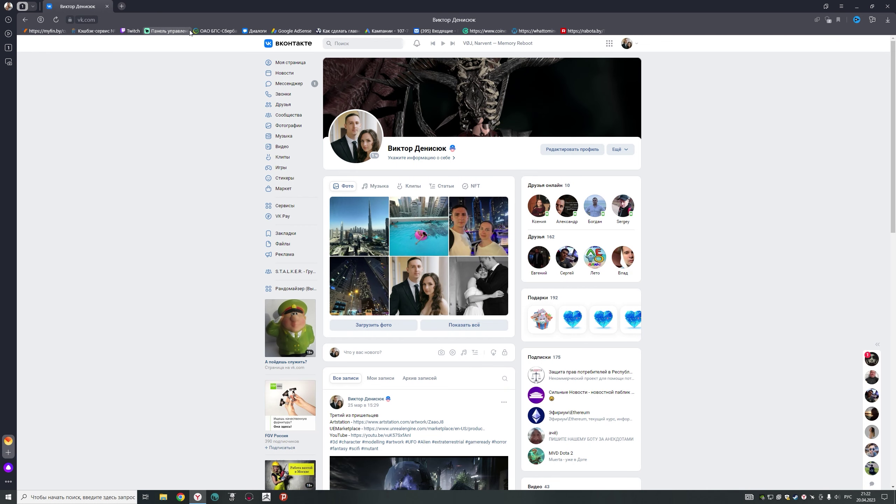